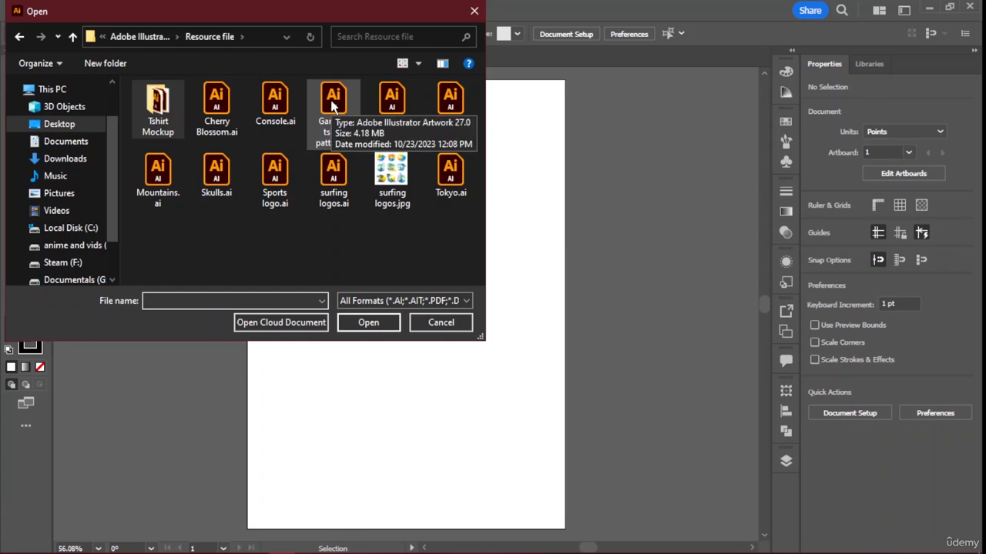
Open the Console.ai, Gaming tshirt pattern.ai and Skulls.ai files together from the Resource file folder
{"action": "left_click", "coordinate": [277, 107]}
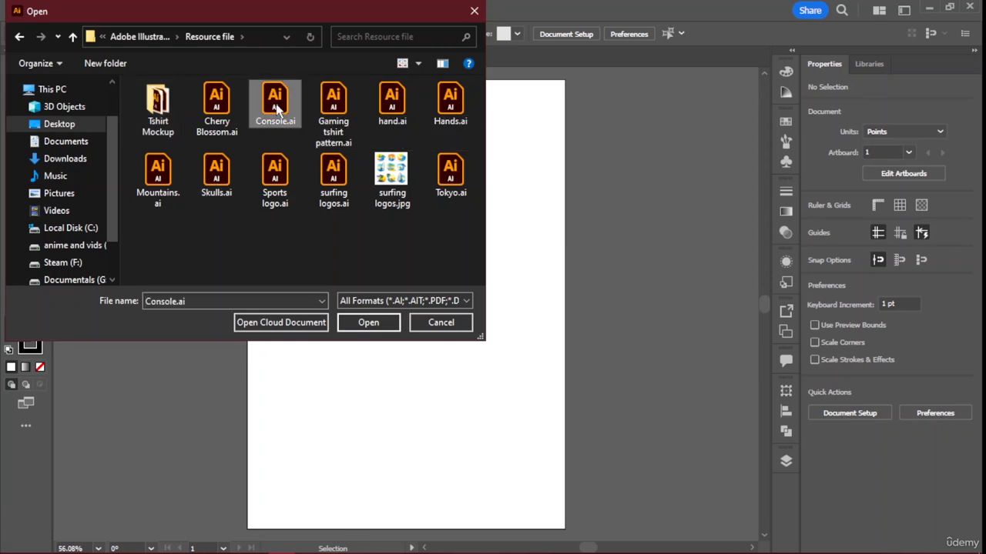
{"action": "left_click", "coordinate": [345, 125], "text": "ctrl"}
{"action": "left_click", "coordinate": [231, 196], "text": "ctrl"}
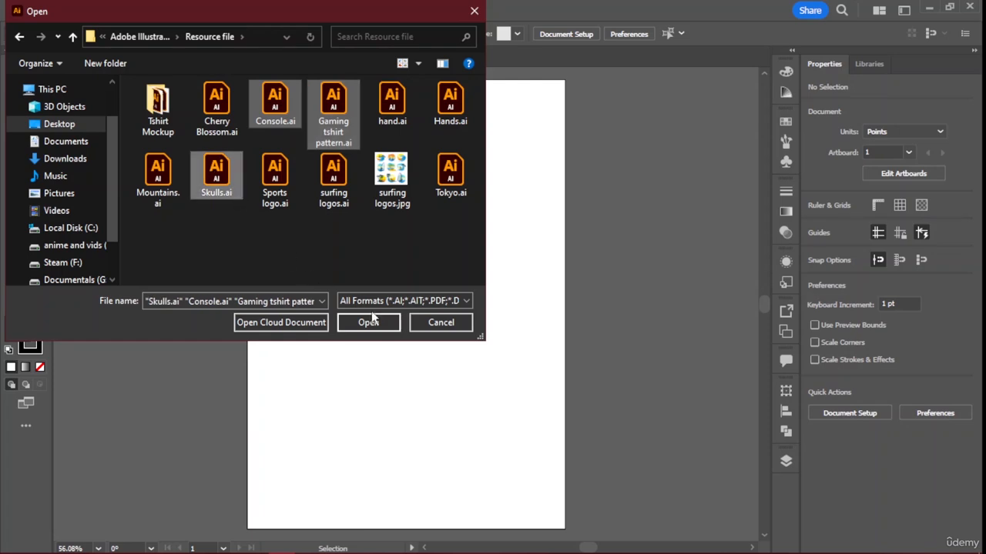
{"action": "left_click", "coordinate": [369, 324]}
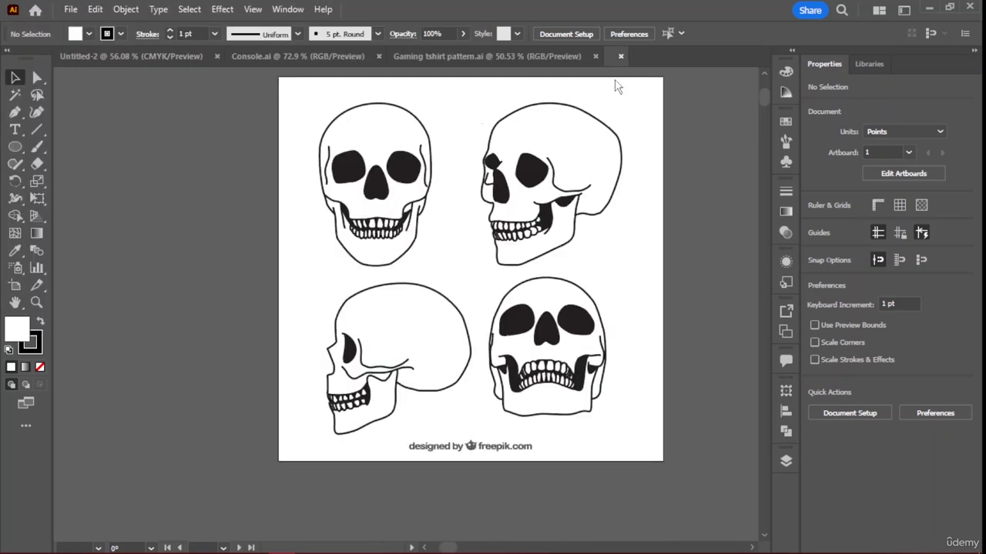
Try to move the gradient overlay off the hexagon artwork in Gaming tshirt pattern.ai and delete it
{"action": "left_click", "coordinate": [463, 56]}
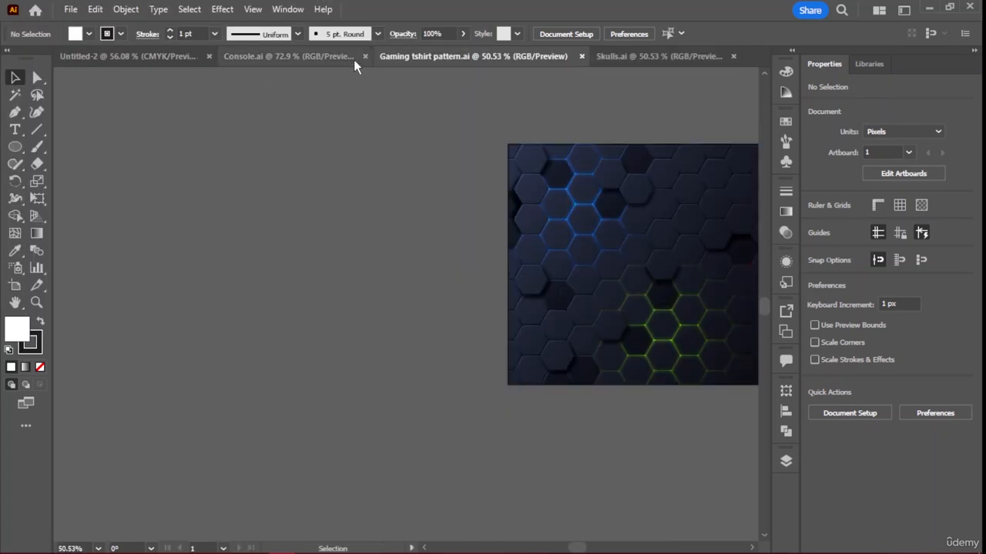
{"action": "left_click", "coordinate": [565, 171]}
{"action": "left_click_drag", "start_coordinate": [499, 234], "coordinate": [332, 247]}
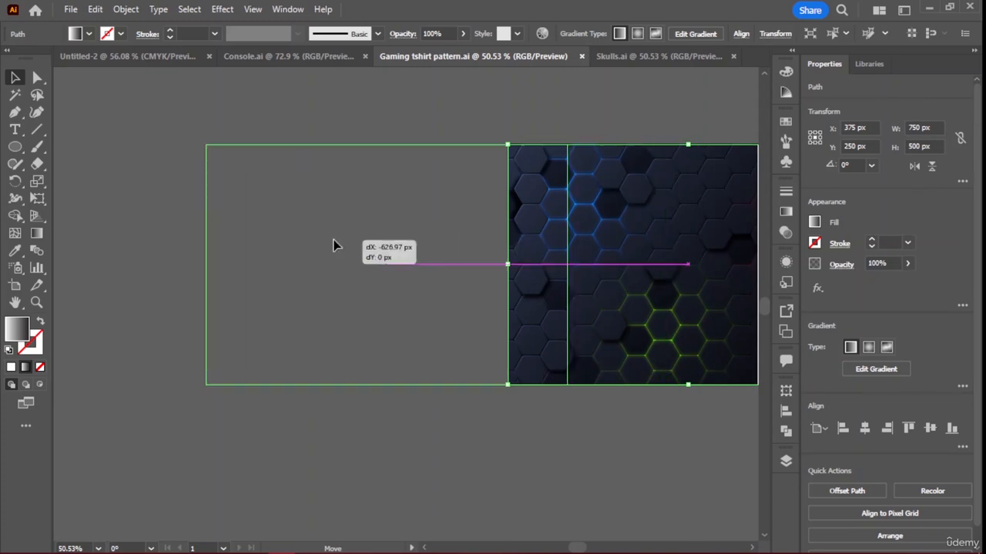
{"action": "left_click_drag", "start_coordinate": [462, 248], "coordinate": [300, 247]}
{"action": "key", "text": "Delete"}
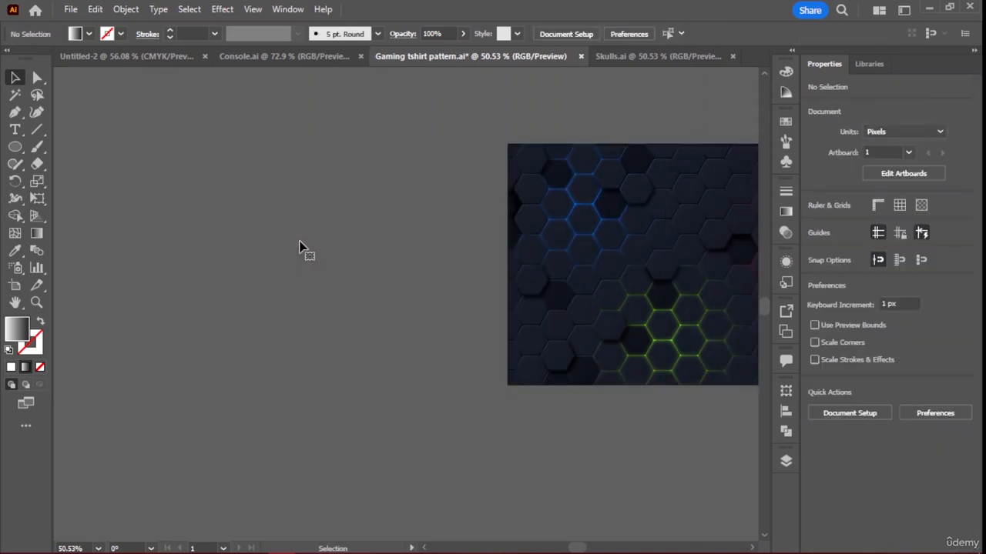
Try to separate the hexagon clip group from its dark background rectangle by moving them off the artboard
{"action": "left_click", "coordinate": [632, 314]}
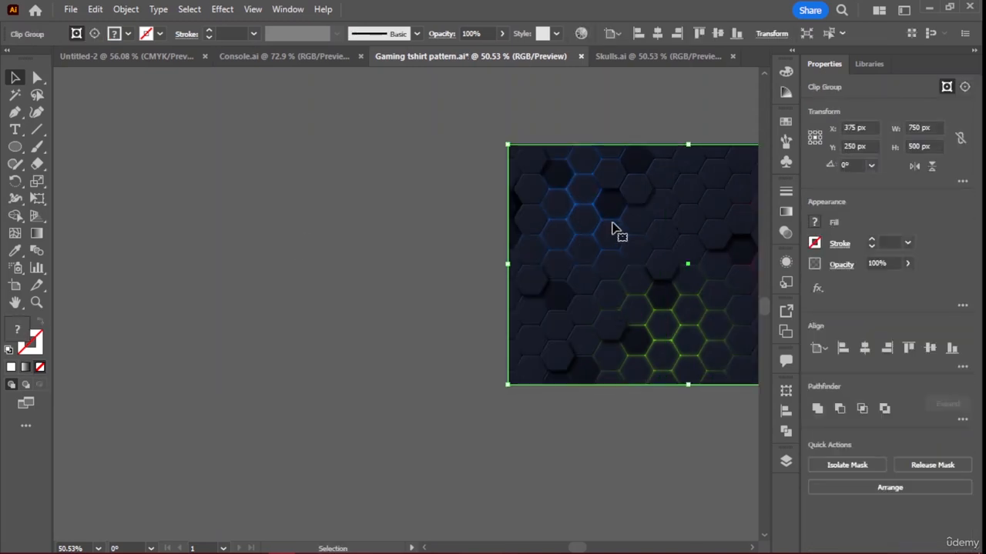
{"action": "left_click", "coordinate": [404, 219]}
{"action": "left_click", "coordinate": [645, 206]}
{"action": "left_click_drag", "start_coordinate": [635, 210], "coordinate": [681, 235]}
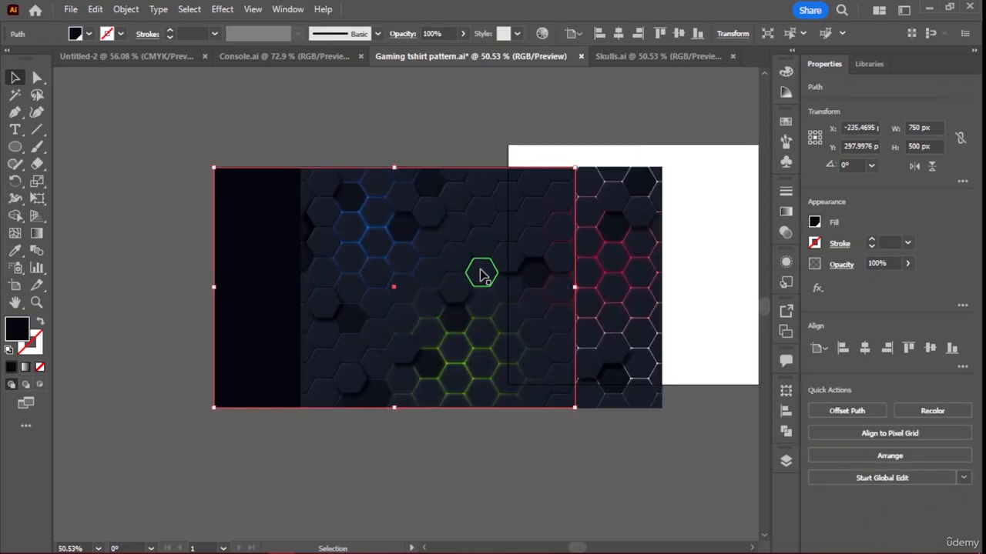
{"action": "left_click_drag", "start_coordinate": [477, 350], "coordinate": [464, 398]}
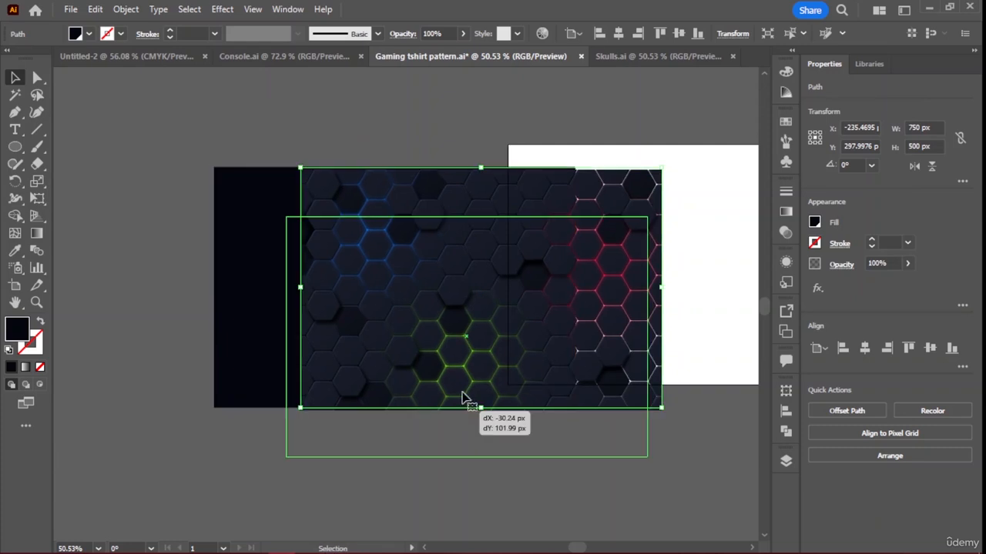
{"action": "left_click_drag", "start_coordinate": [498, 184], "coordinate": [499, 185]}
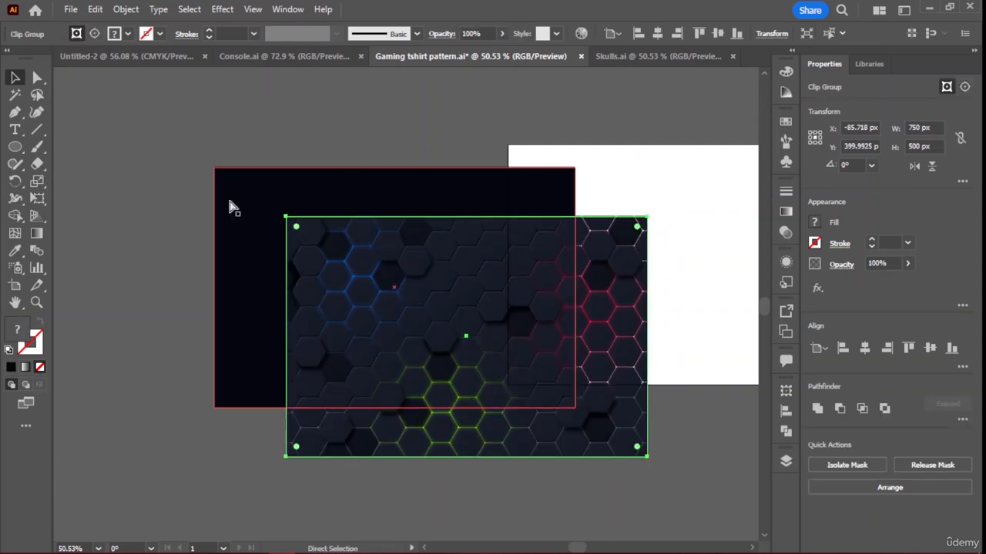
Undo all moves and deletions in the gaming pattern document to restore the original artwork, and clear the selection
{"action": "key", "text": "ctrl+z"}
{"action": "key", "text": "ctrl+z"}
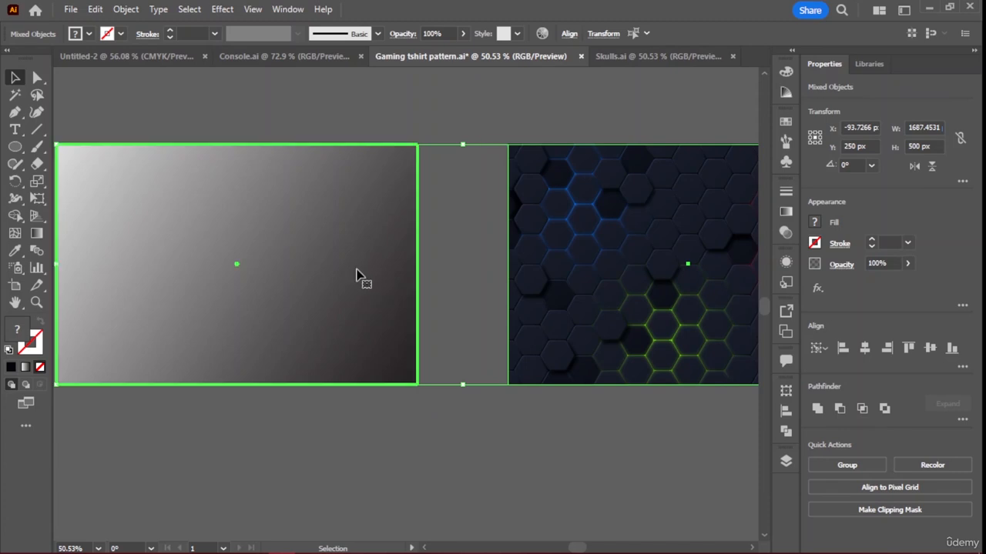
{"action": "key", "text": "Delete"}
{"action": "key", "text": "a"}
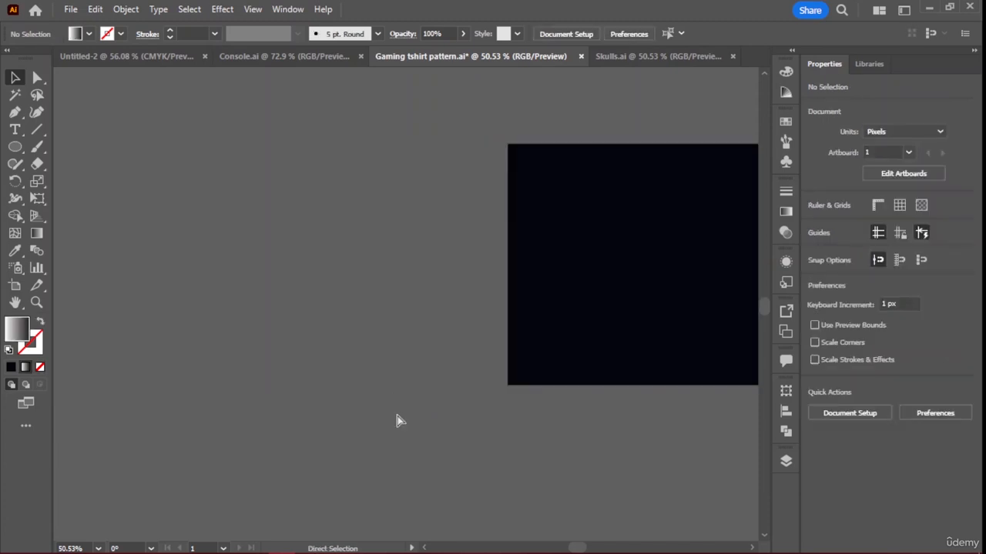
{"action": "key", "text": "ctrl+z"}
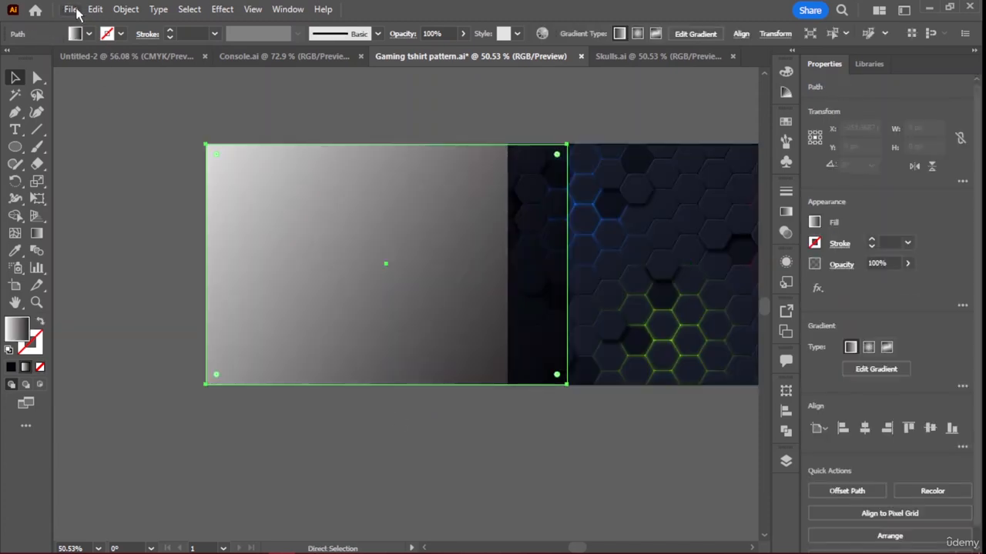
{"action": "key", "text": "v"}
{"action": "key", "text": "a"}
{"action": "key", "text": "Delete"}
{"action": "key", "text": "v"}
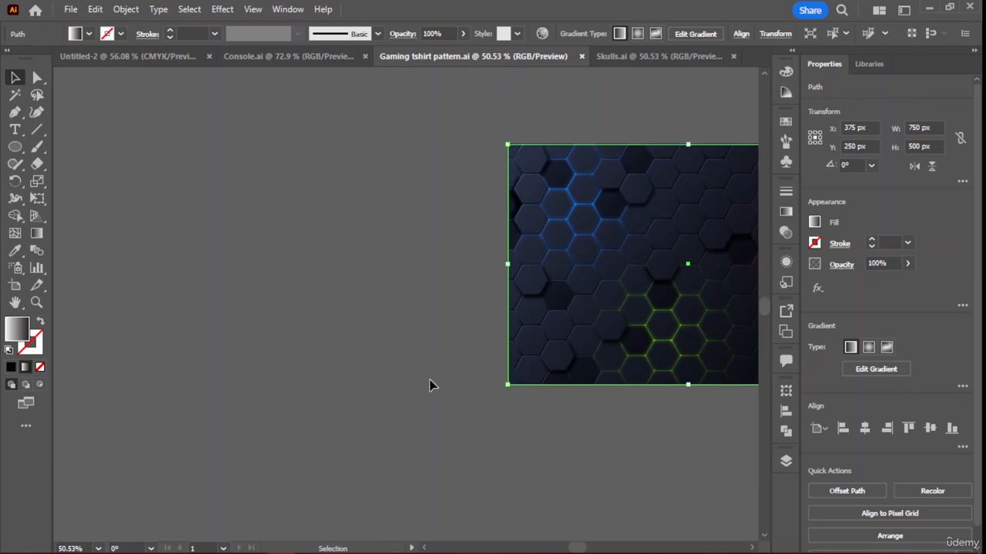
{"action": "left_click", "coordinate": [434, 386]}
{"action": "left_click_drag", "start_coordinate": [574, 548], "coordinate": [586, 548]}
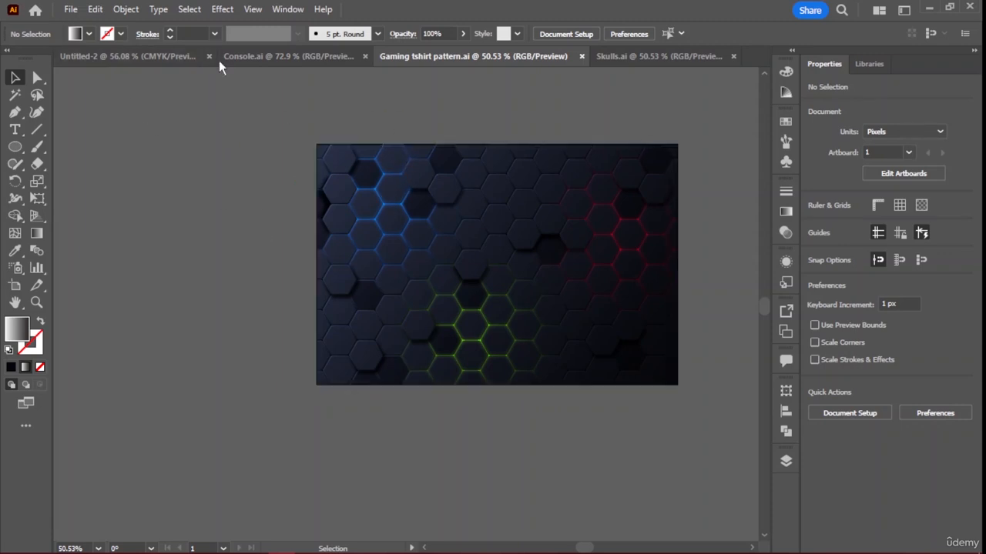
Switch to Console.ai, dismiss the missing fonts warning without replacing any font, and skip automatic font activation
{"action": "left_click", "coordinate": [142, 57]}
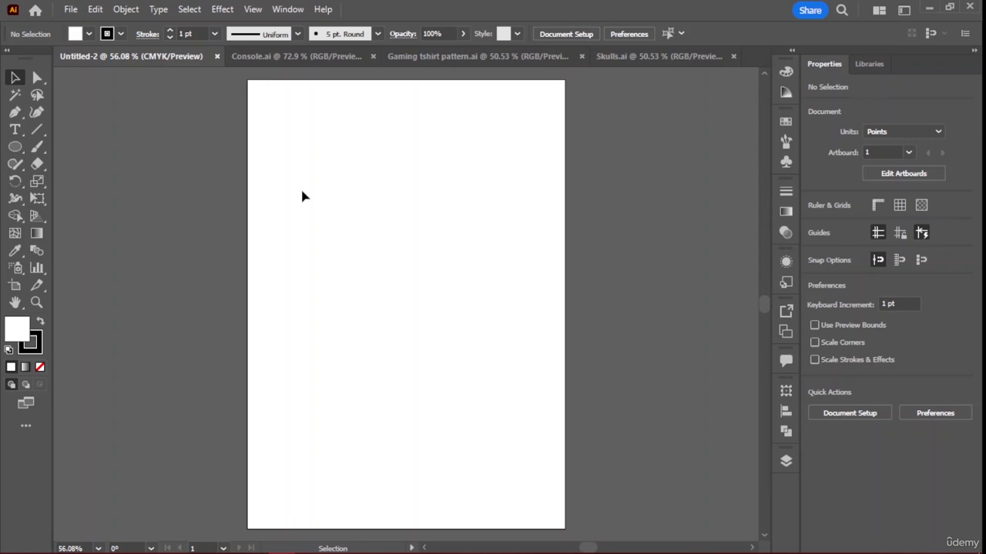
{"action": "left_click", "coordinate": [336, 55]}
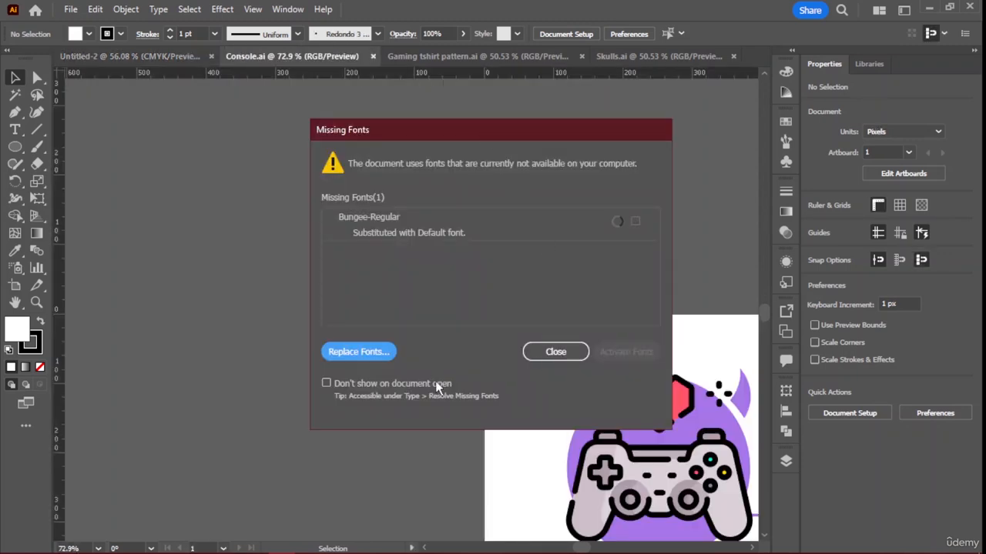
{"action": "left_click", "coordinate": [600, 356]}
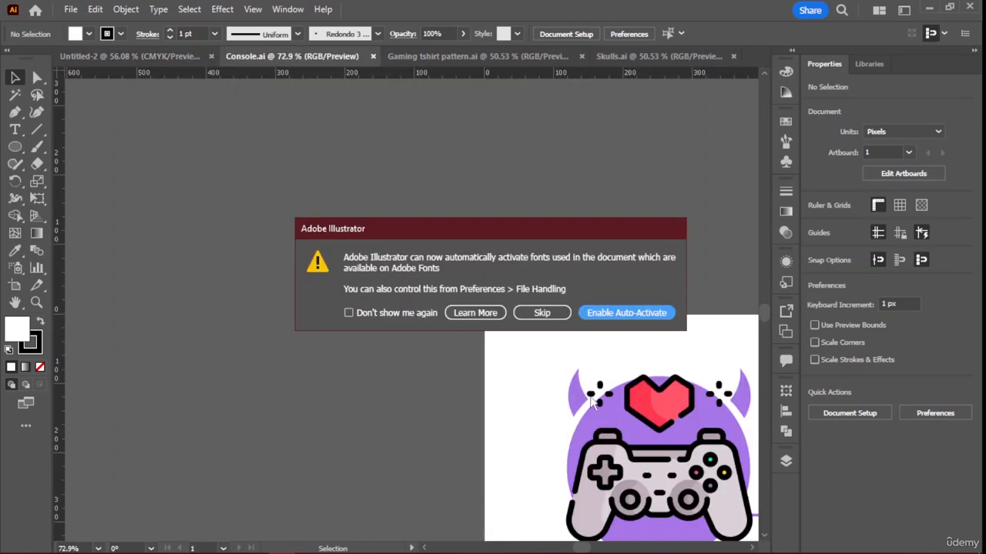
{"action": "left_click", "coordinate": [539, 313]}
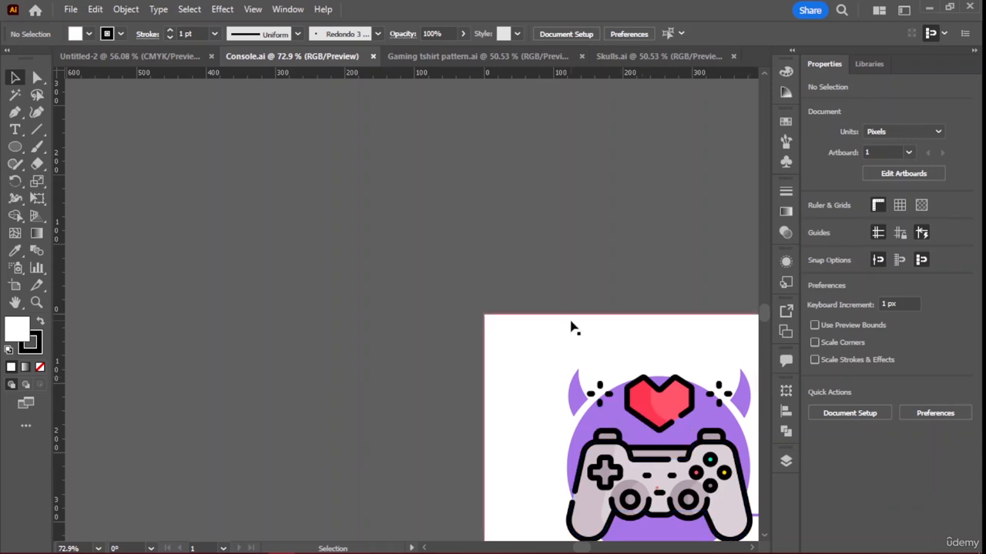
{"action": "scroll", "coordinate": [578, 322], "scroll_direction": "down", "scroll_amount": 3}
{"action": "scroll", "coordinate": [582, 319], "scroll_direction": "down", "scroll_amount": 3}
{"action": "left_click_drag", "start_coordinate": [583, 548], "coordinate": [587, 549]}
Review the Skulls.ai, Gaming tshirt pattern.ai and Console.ai documents and return to the blank Untitled-2 document
{"action": "left_click", "coordinate": [603, 56]}
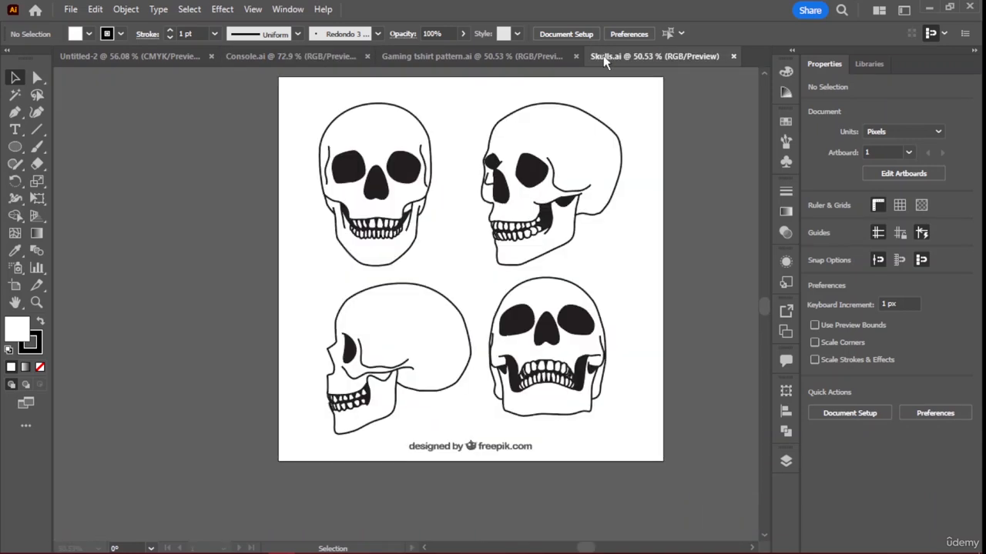
{"action": "left_click", "coordinate": [466, 58]}
{"action": "left_click", "coordinate": [291, 54]}
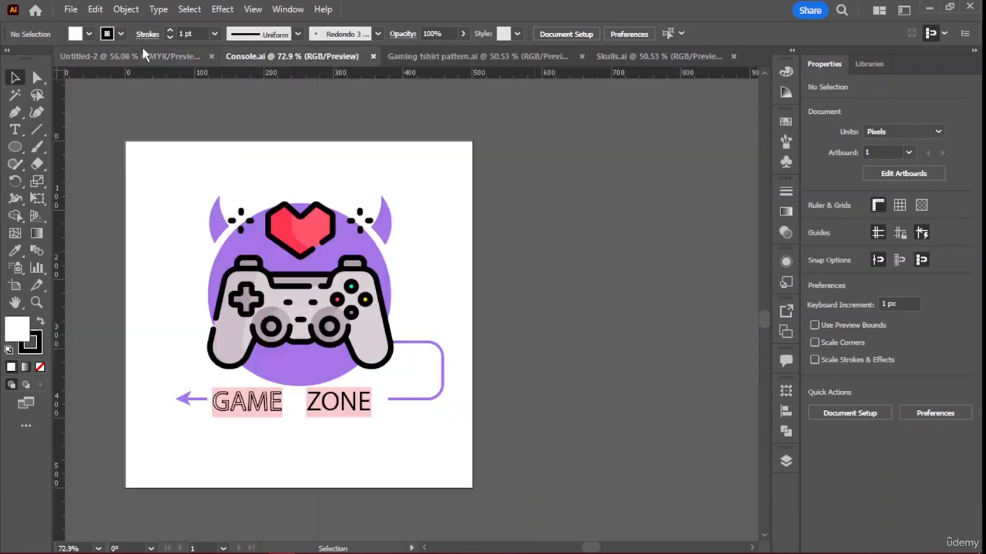
{"action": "left_click", "coordinate": [143, 52]}
Open Isolated_black_t-shirt_front.jpg from the Tshirt Mockup folder and delete its T-shirt image from the artboard
{"action": "left_click", "coordinate": [70, 9]}
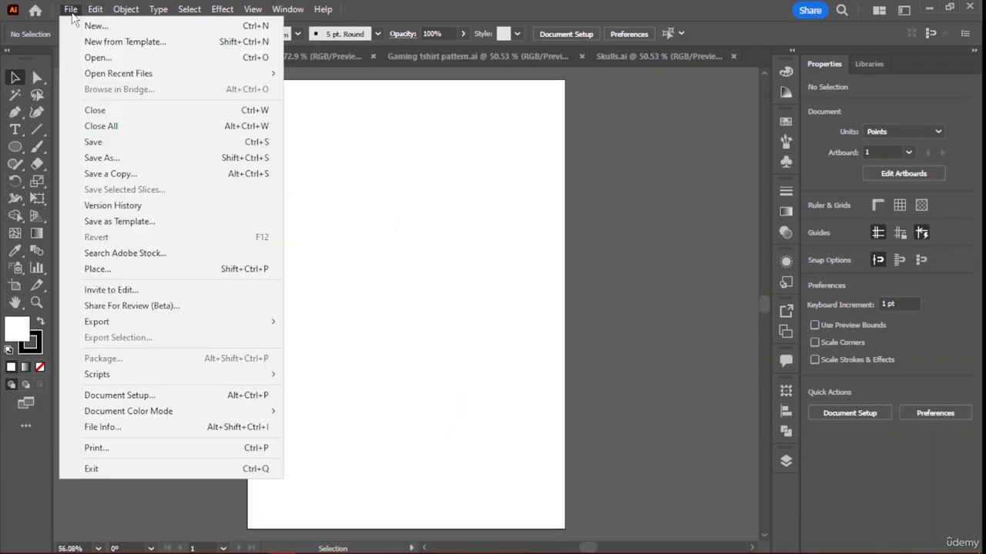
{"action": "left_click", "coordinate": [123, 60]}
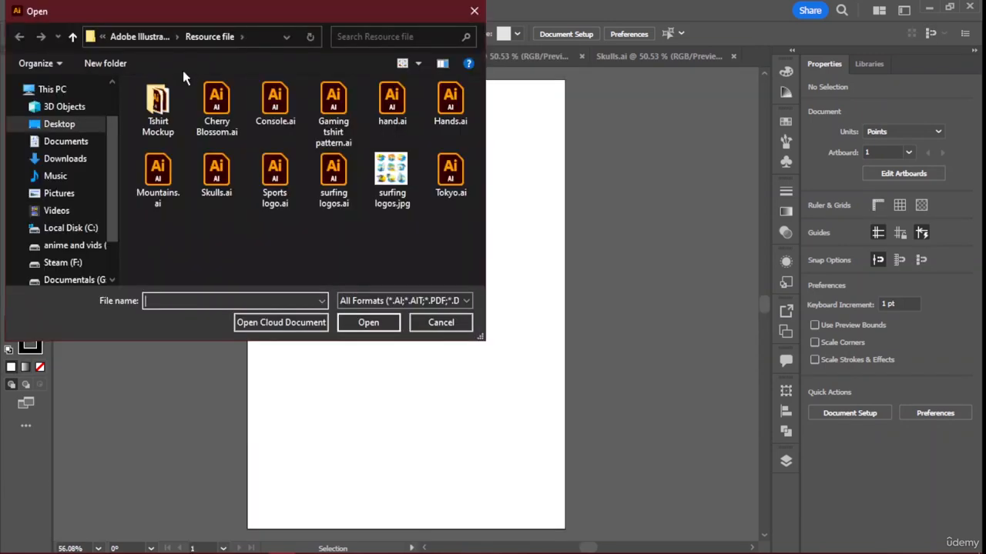
{"action": "double_click", "coordinate": [177, 96]}
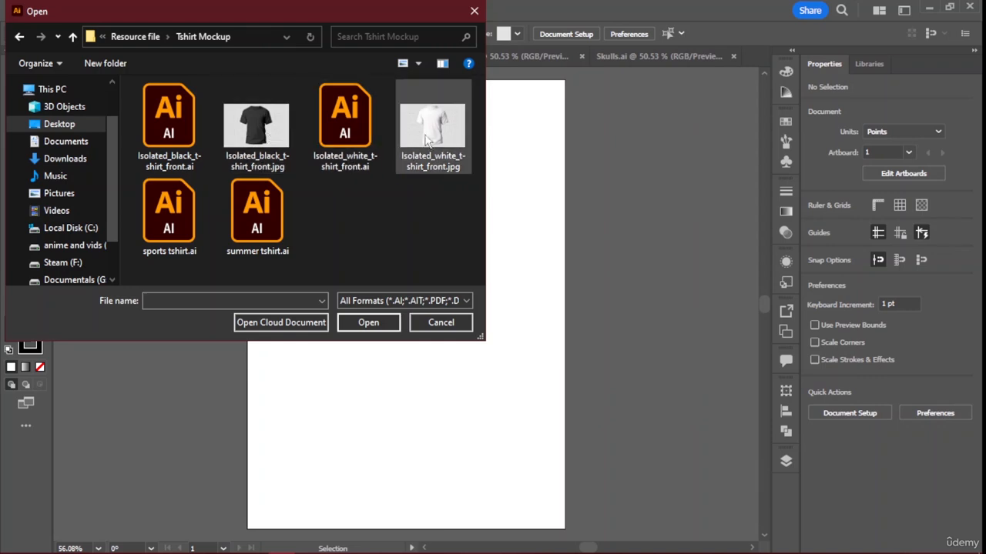
{"action": "double_click", "coordinate": [269, 129]}
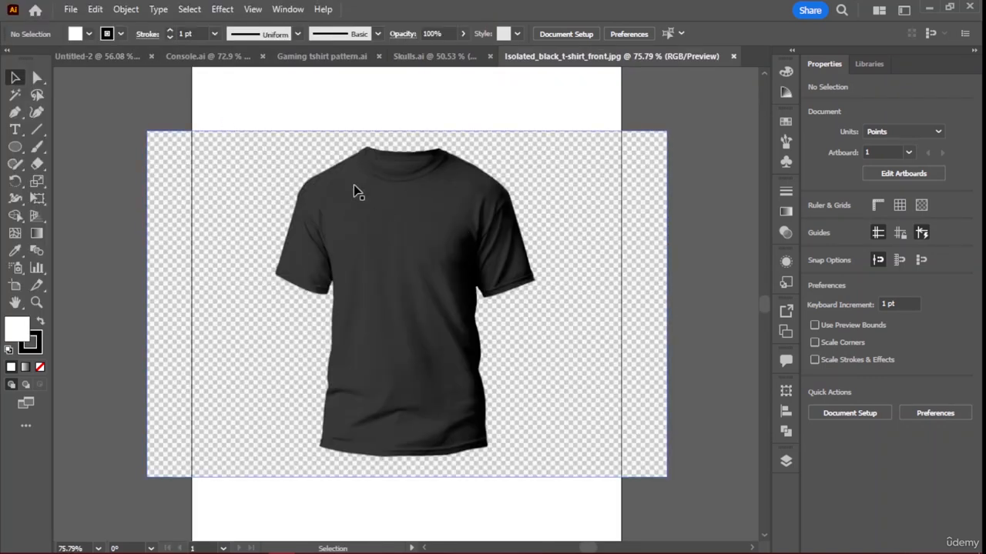
{"action": "mouse_move", "coordinate": [476, 229]}
{"action": "left_mouse_down"}
{"action": "mouse_move", "coordinate": [424, 322]}
{"action": "mouse_move", "coordinate": [483, 226]}
{"action": "left_mouse_up"}
{"action": "key", "text": "Delete"}
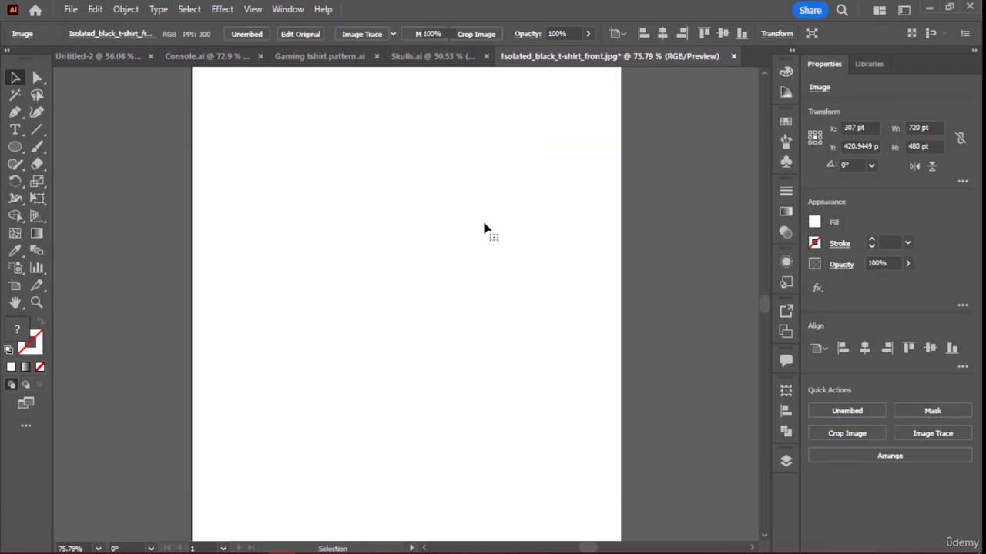
Open Isolated_black_t-shirt_front.ai from the Tshirt Mockup folder with the preview shown and Convert Layers to Objects chosen
{"action": "left_click", "coordinate": [66, 9]}
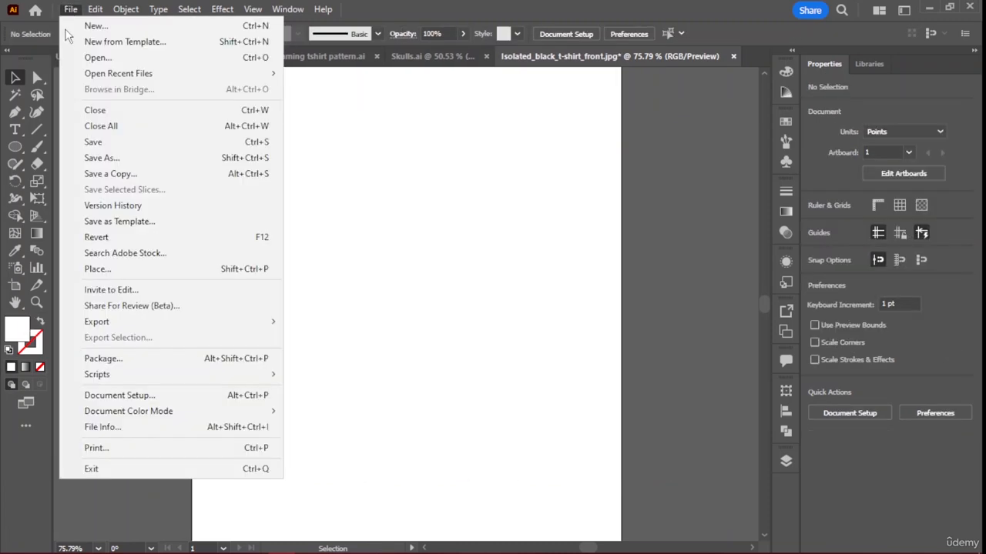
{"action": "left_click", "coordinate": [98, 58]}
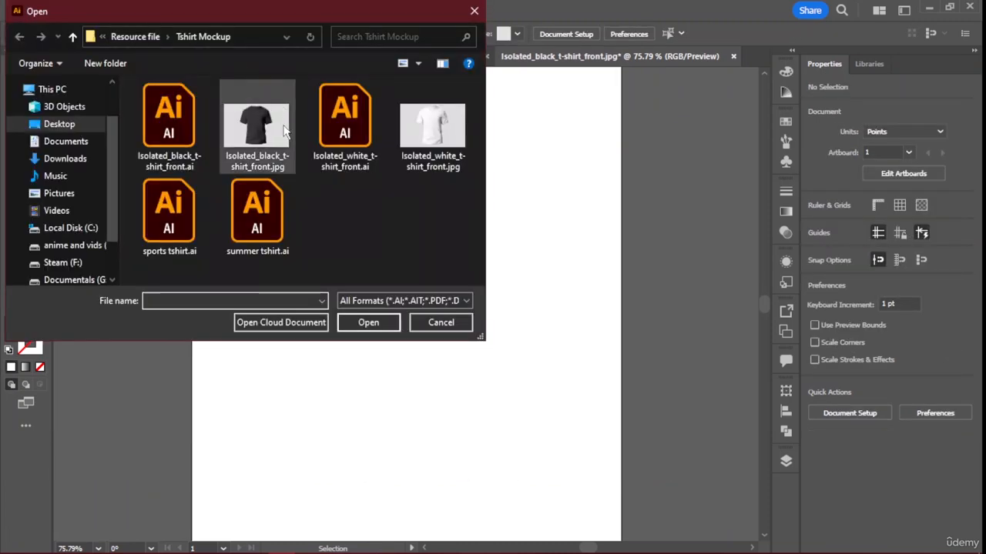
{"action": "double_click", "coordinate": [173, 124]}
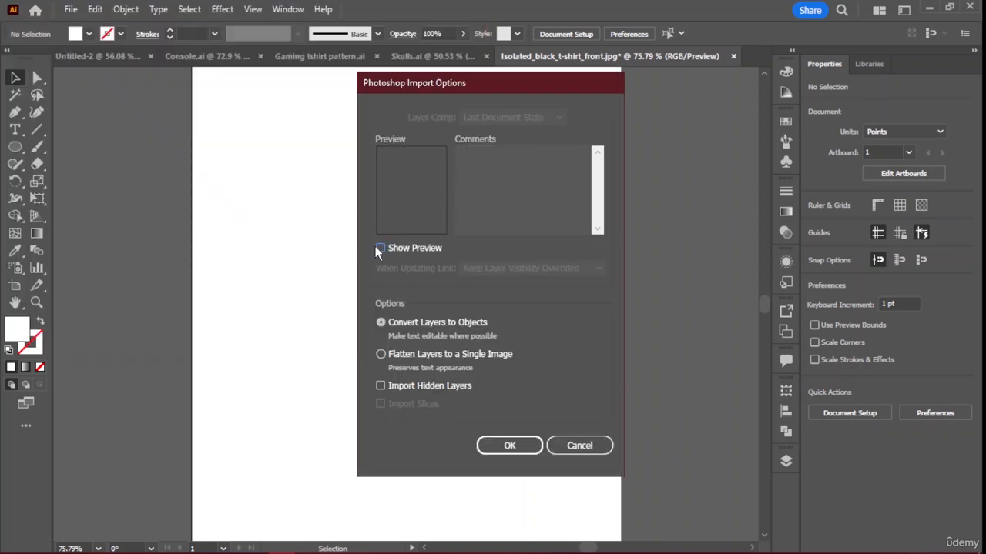
{"action": "left_click", "coordinate": [380, 248]}
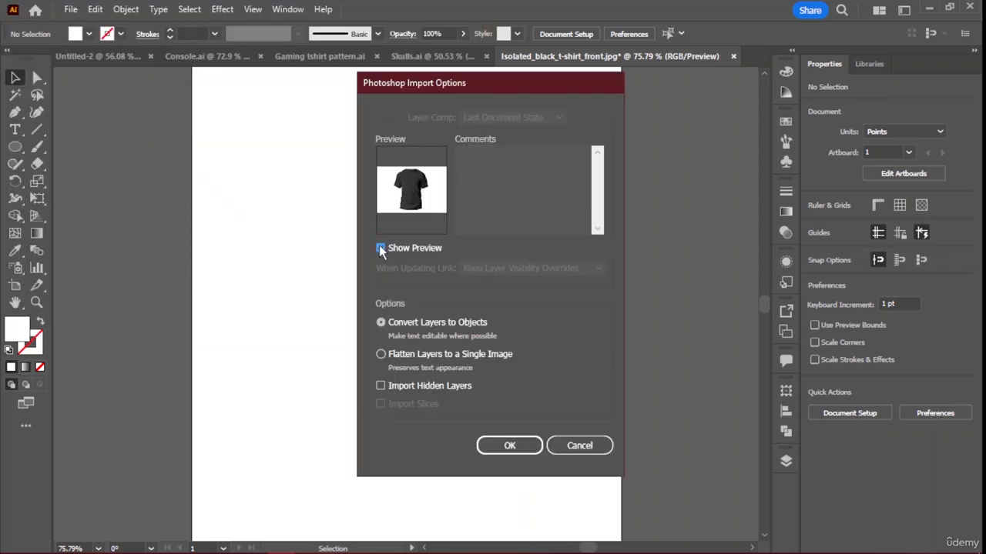
{"action": "left_click", "coordinate": [396, 358]}
{"action": "left_click", "coordinate": [391, 322]}
{"action": "left_click", "coordinate": [526, 445]}
Move the black T-shirt image to the centre of its artboard, at X 360 pt and Y 240 pt
{"action": "left_click", "coordinate": [401, 286]}
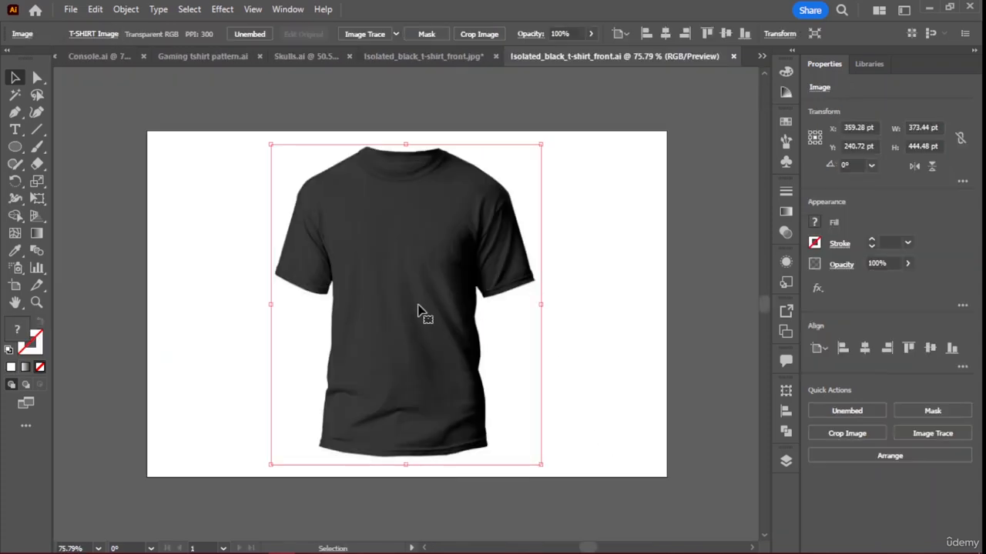
{"action": "left_click_drag", "start_coordinate": [418, 307], "coordinate": [425, 298]}
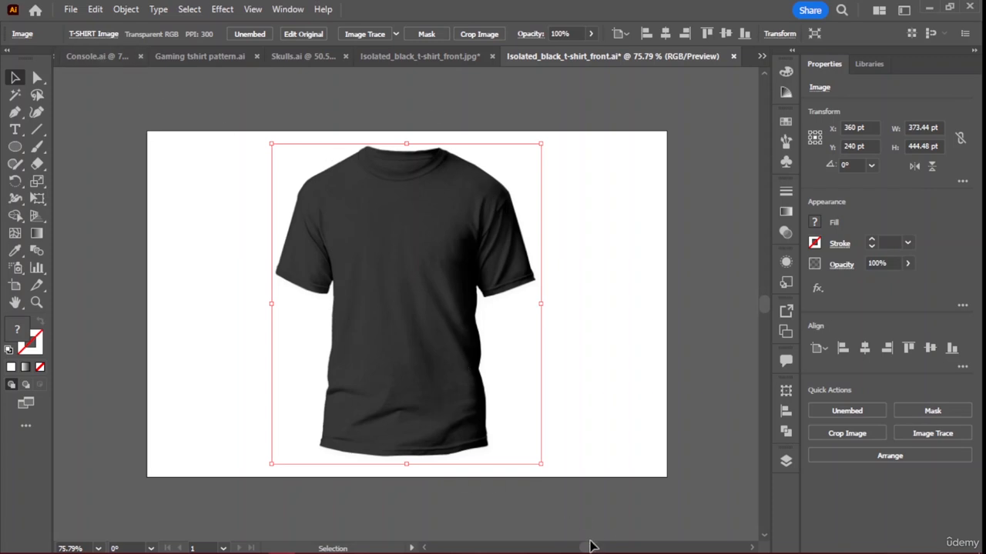
{"action": "mouse_move", "coordinate": [585, 549]}
{"action": "left_mouse_down"}
{"action": "mouse_move", "coordinate": [539, 548]}
{"action": "mouse_move", "coordinate": [578, 543]}
{"action": "mouse_move", "coordinate": [582, 533]}
{"action": "left_mouse_up"}
Return to the Console.ai document and move the Game Zone controller group to about X 220 px, Y 235 px
{"action": "left_click", "coordinate": [77, 57]}
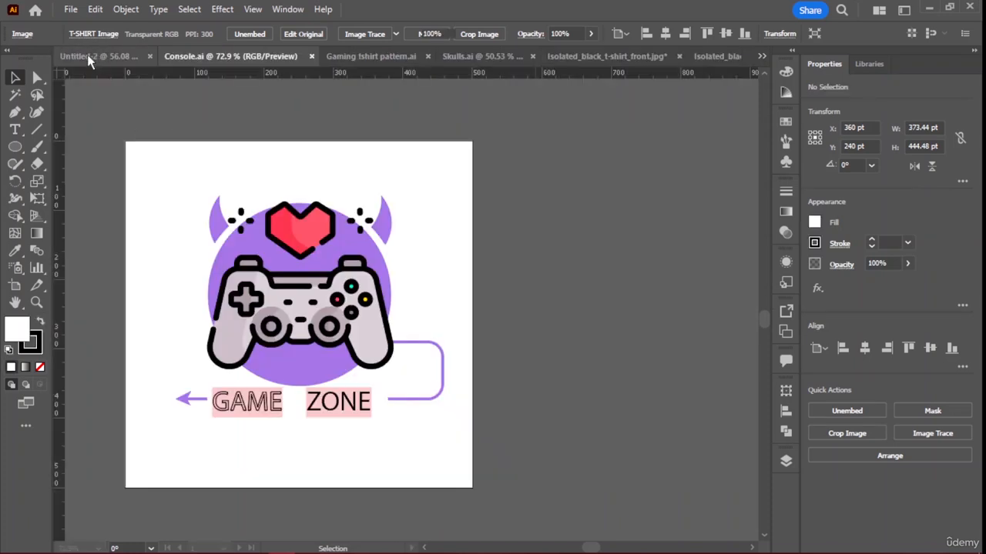
{"action": "left_click", "coordinate": [77, 57]}
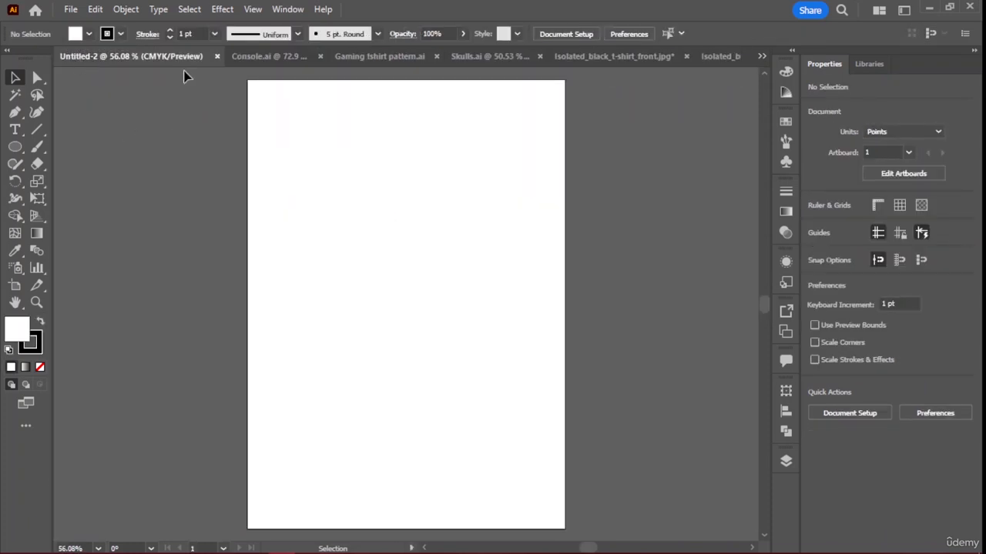
{"action": "left_click", "coordinate": [253, 60]}
{"action": "left_click_drag", "start_coordinate": [332, 301], "coordinate": [279, 297]}
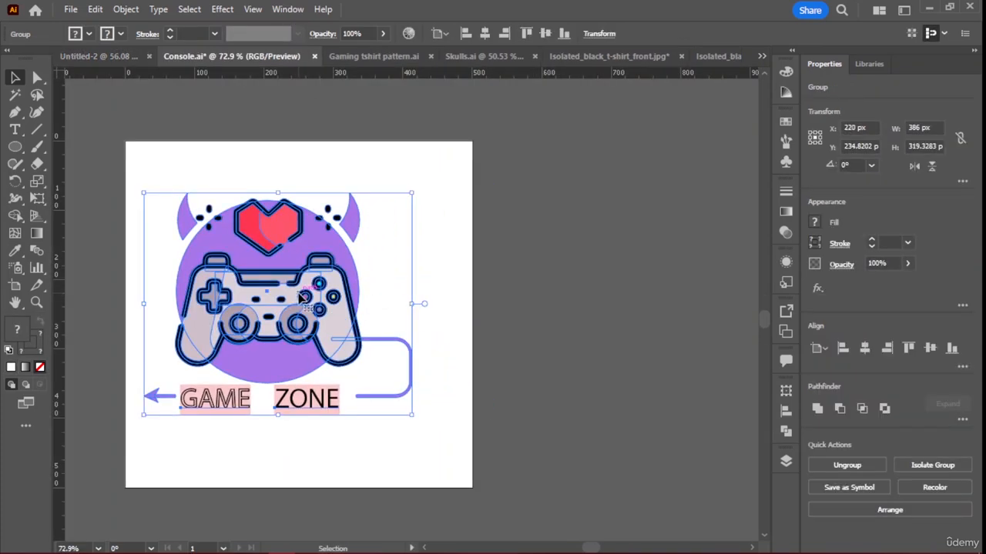
Ungroup the Game Zone controller artwork in Console.ai into separate parts
{"action": "right_click", "coordinate": [300, 299]}
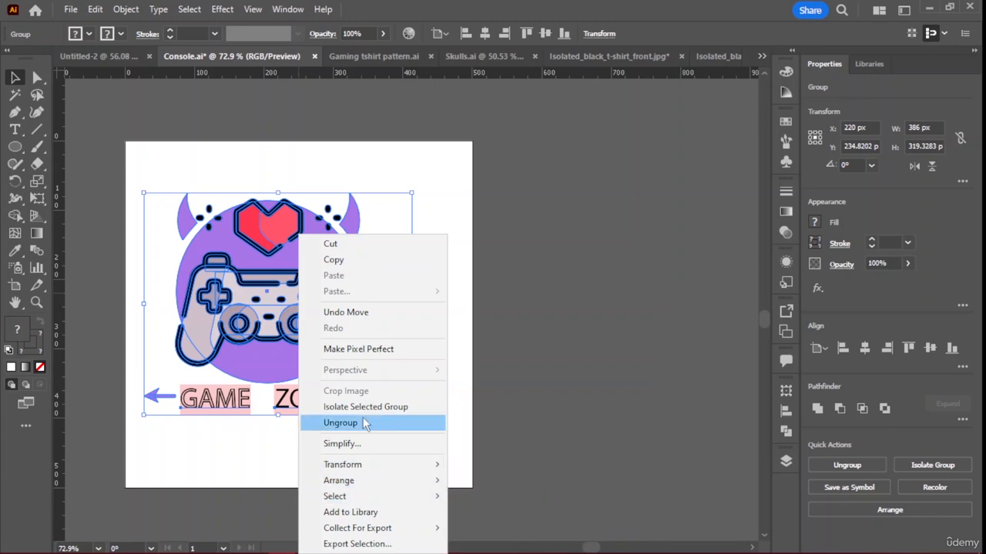
{"action": "left_click", "coordinate": [154, 12]}
{"action": "left_click", "coordinate": [135, 12]}
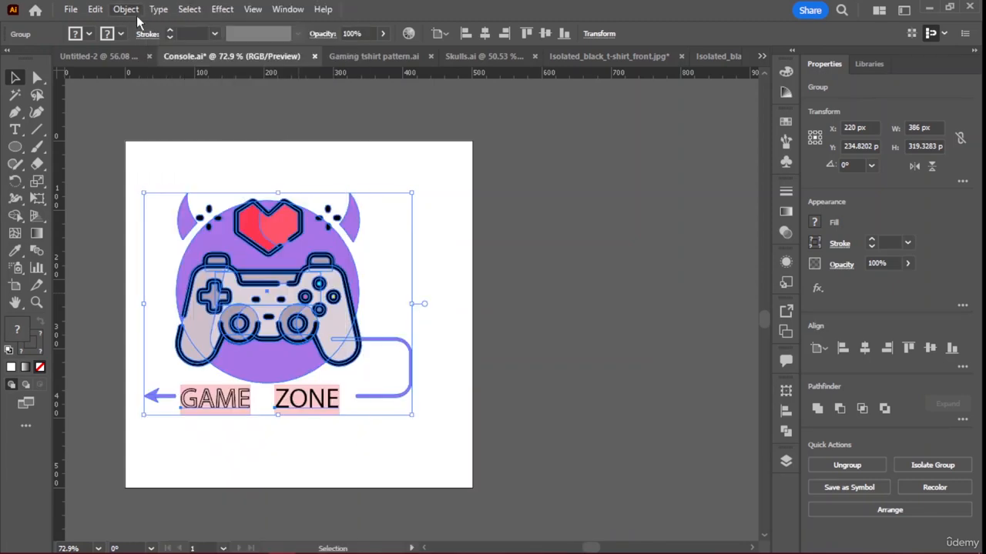
{"action": "left_click", "coordinate": [134, 10]}
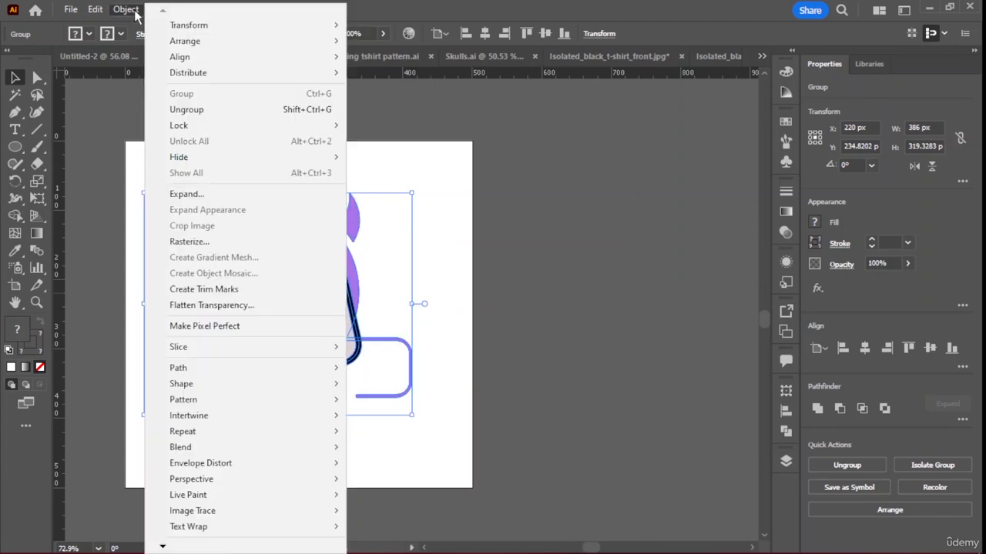
{"action": "left_click", "coordinate": [227, 112]}
Copy the controller with its heart and sparkle marks into the Untitled-2 document, just above the middle of the artboard
{"action": "left_click", "coordinate": [544, 231]}
{"action": "left_click_drag", "start_coordinate": [328, 306], "coordinate": [161, 103]}
{"action": "left_click_drag", "start_coordinate": [383, 295], "coordinate": [430, 311]}
Go past the gaming pattern document to Skulls.ai and shift the skull artwork to about X 349 px, Y 400 px
{"action": "left_click", "coordinate": [377, 56]}
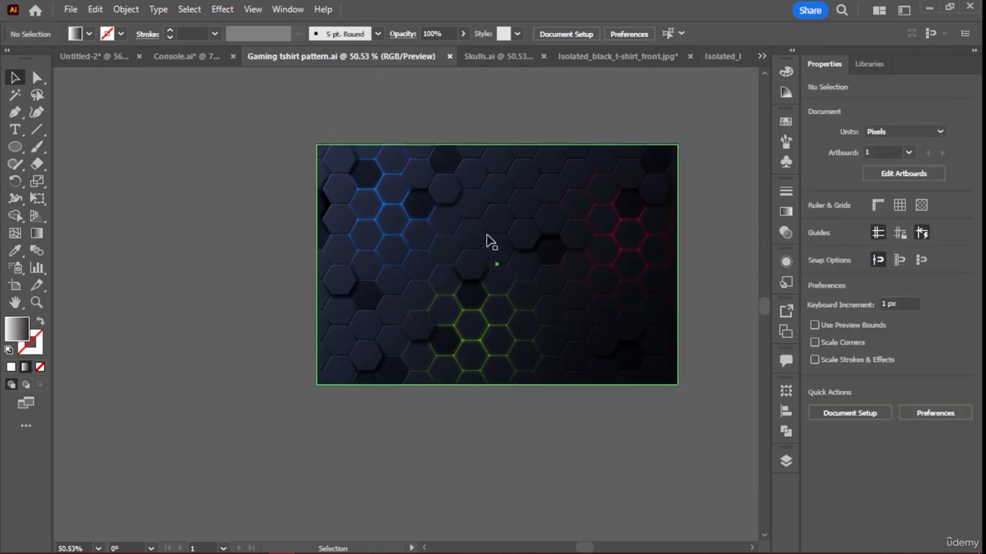
{"action": "left_click", "coordinate": [494, 57]}
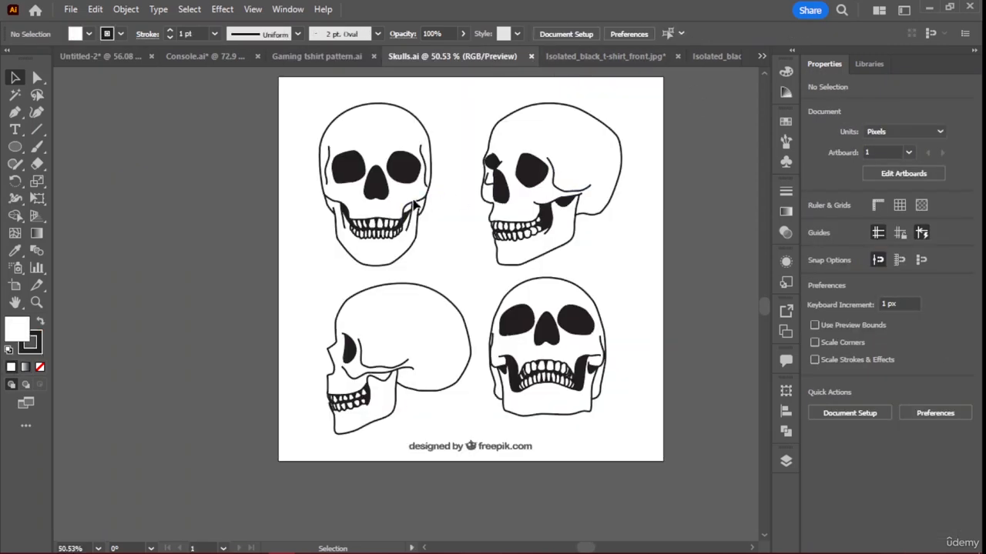
{"action": "left_click_drag", "start_coordinate": [572, 349], "coordinate": [547, 349]}
{"action": "left_click", "coordinate": [541, 362]}
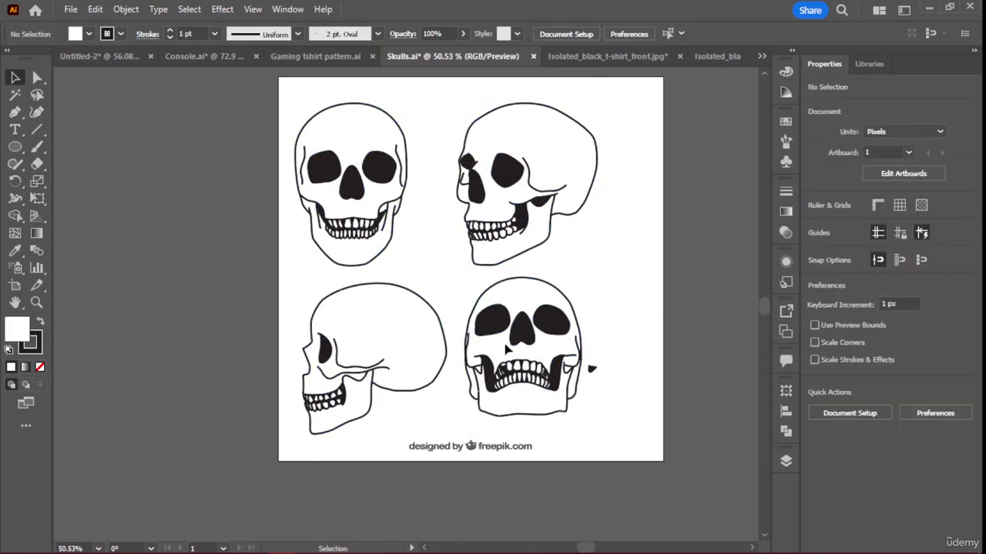
{"action": "double_click", "coordinate": [506, 350]}
{"action": "double_click", "coordinate": [523, 339]}
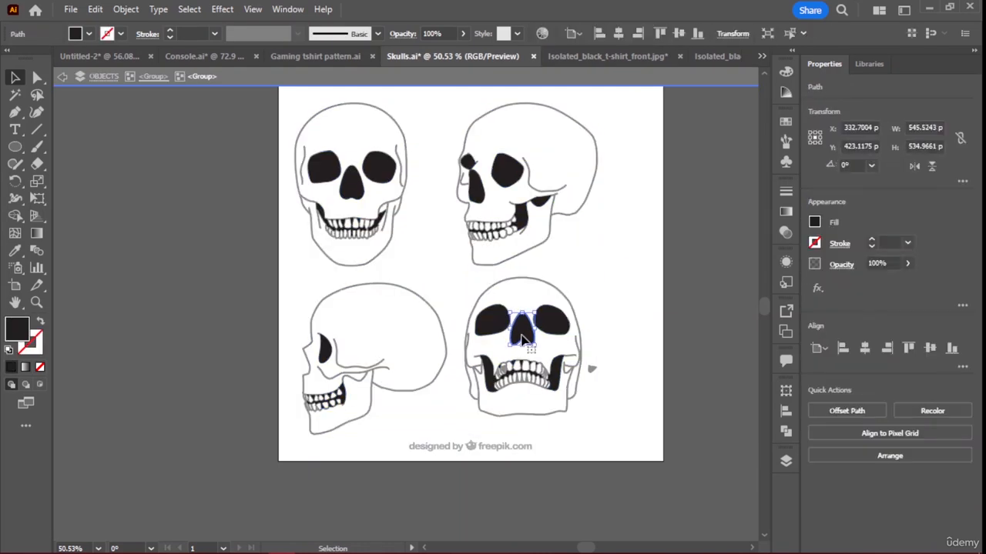
{"action": "key", "text": "Escape"}
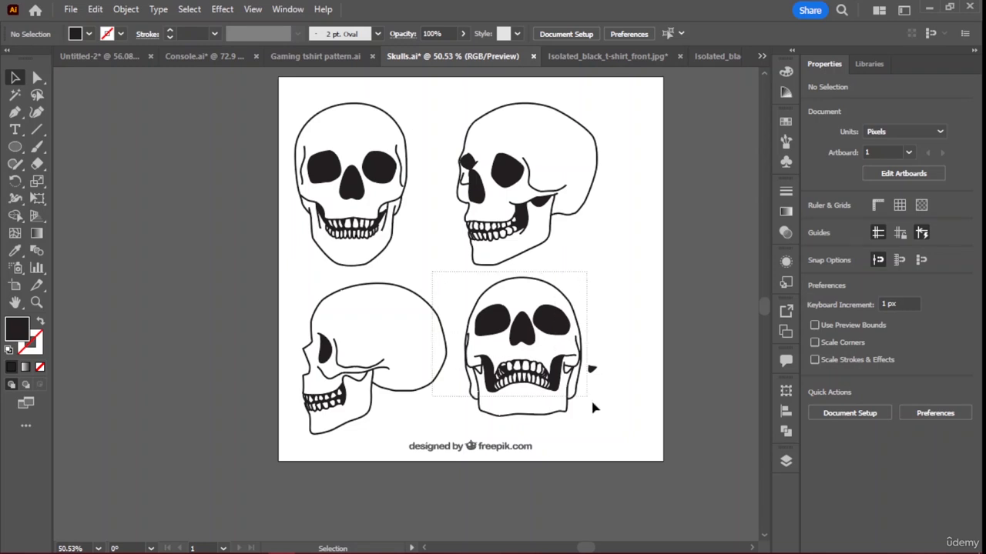
{"action": "key", "text": "ctrl+a"}
{"action": "right_click", "coordinate": [331, 156]}
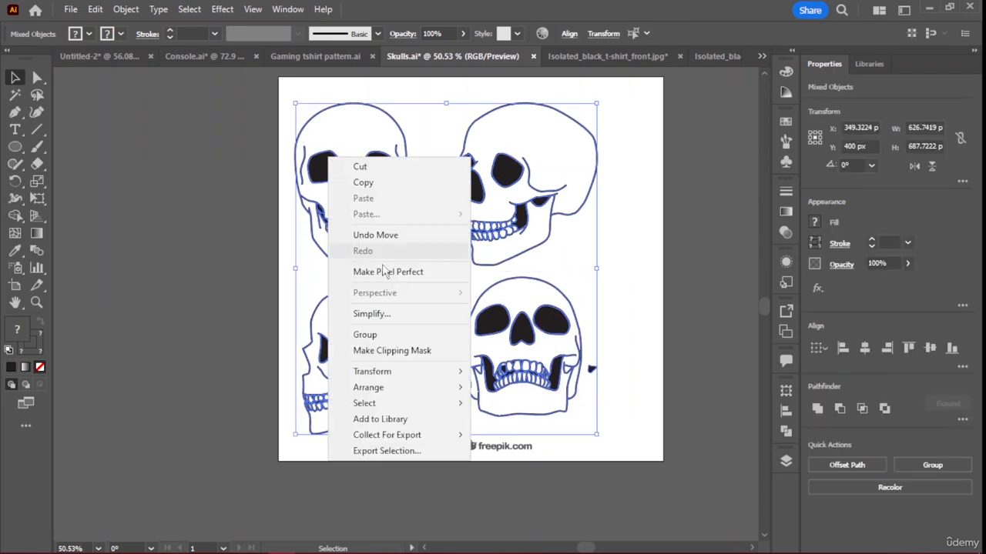
{"action": "left_click", "coordinate": [245, 144]}
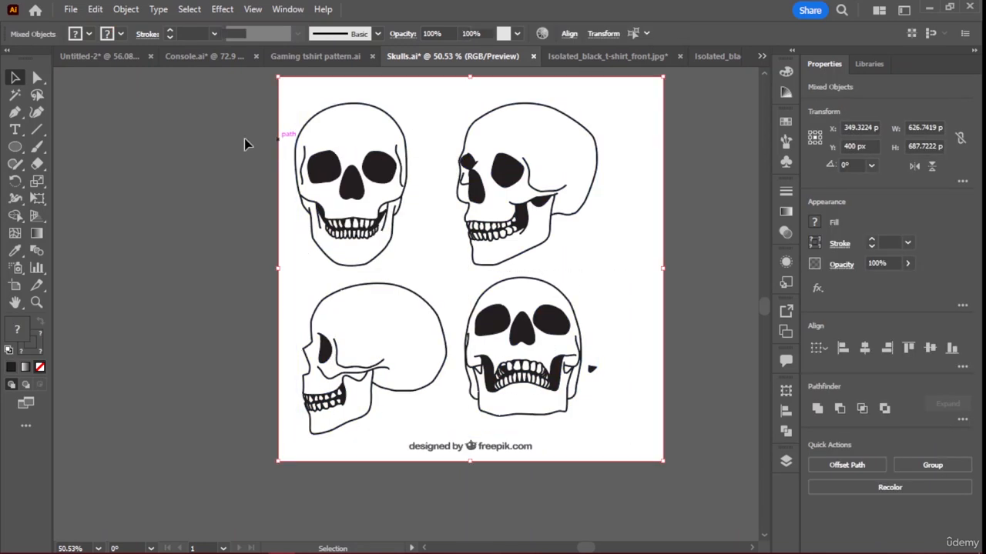
{"action": "left_click", "coordinate": [245, 144]}
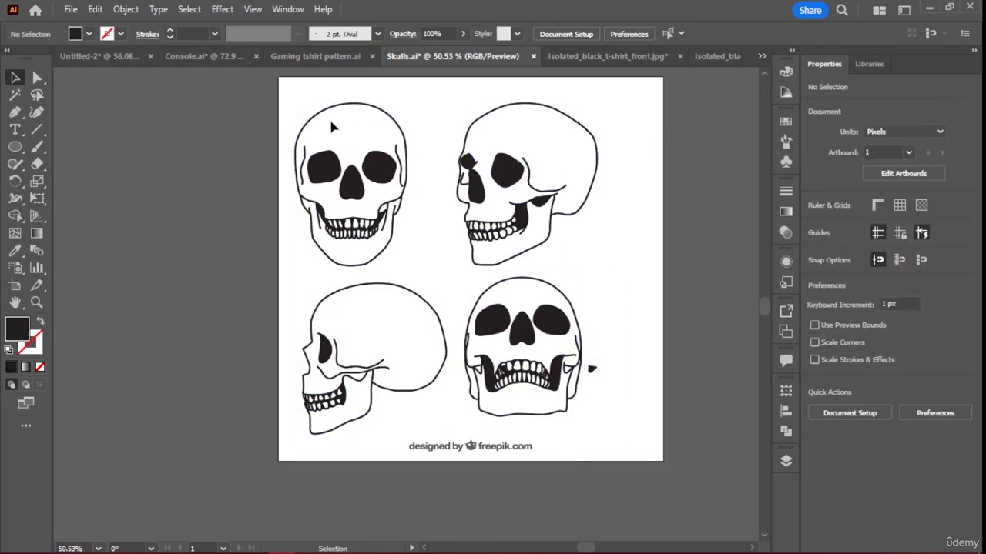
{"action": "double_click", "coordinate": [342, 208]}
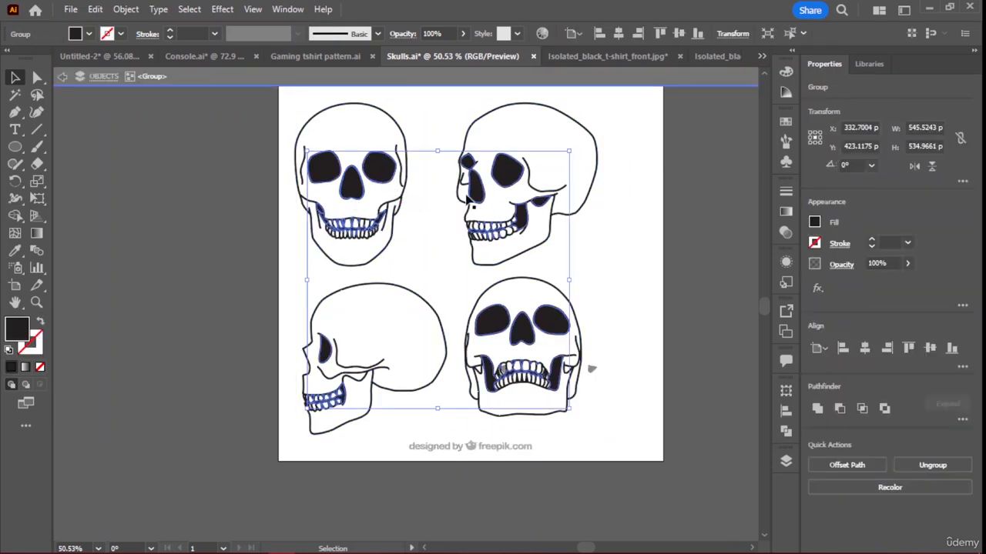
{"action": "left_click", "coordinate": [519, 135]}
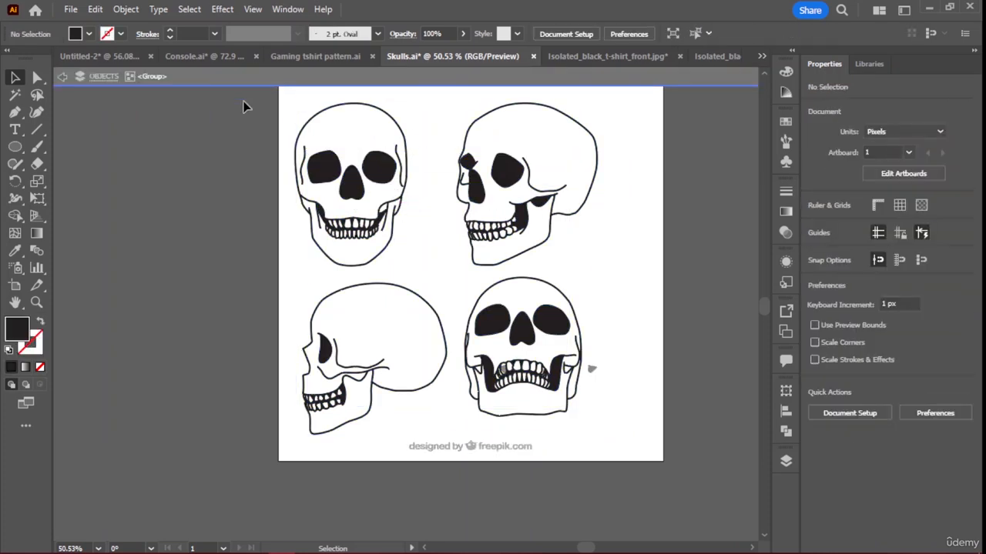
{"action": "left_click", "coordinate": [63, 78]}
Select all the artwork in Skulls.ai, ungroup it repeatedly into individual paths, and deselect it
{"action": "left_click_drag", "start_coordinate": [298, 92], "coordinate": [675, 412]}
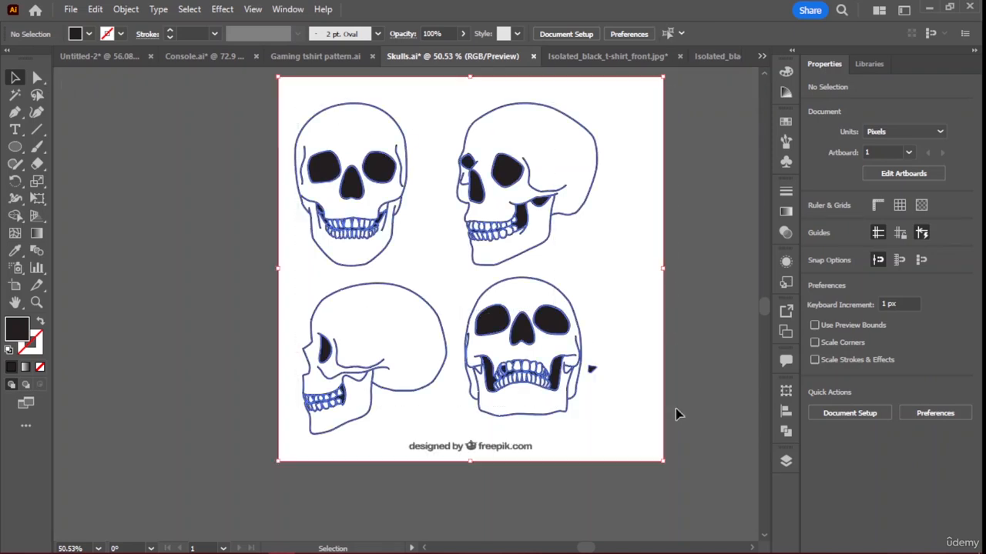
{"action": "left_click", "coordinate": [127, 9]}
{"action": "left_click", "coordinate": [215, 116]}
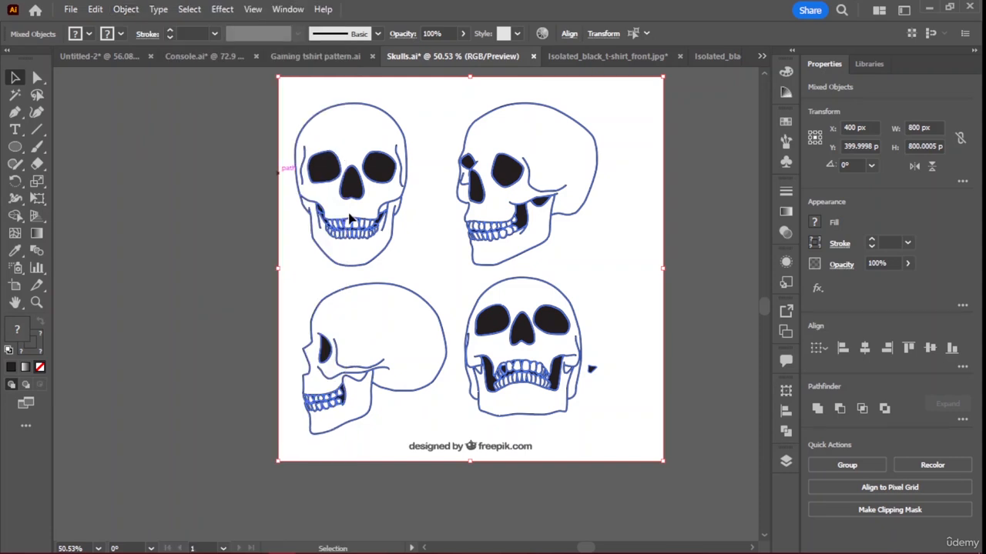
{"action": "left_click", "coordinate": [614, 293]}
{"action": "left_click_drag", "start_coordinate": [741, 460], "coordinate": [758, 460]}
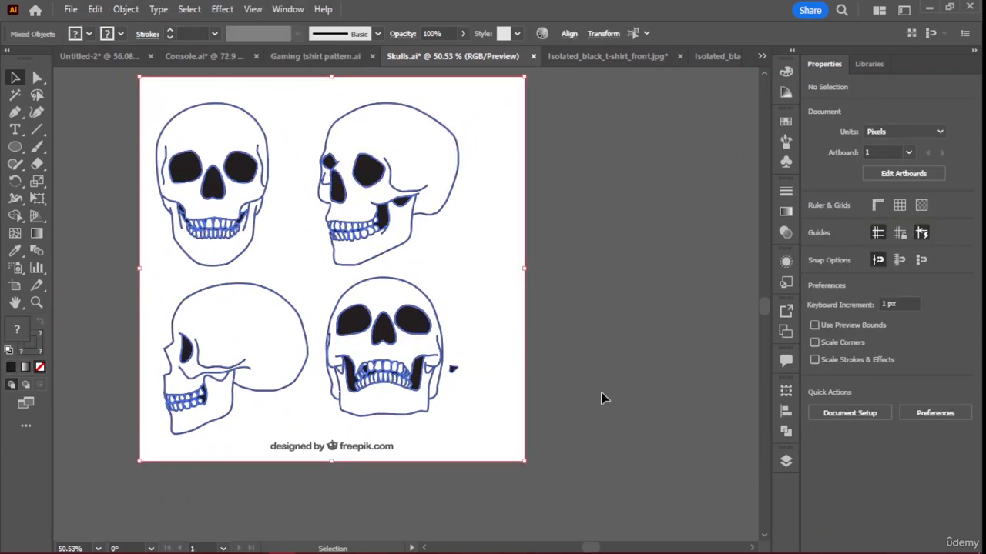
{"action": "left_click", "coordinate": [123, 9]}
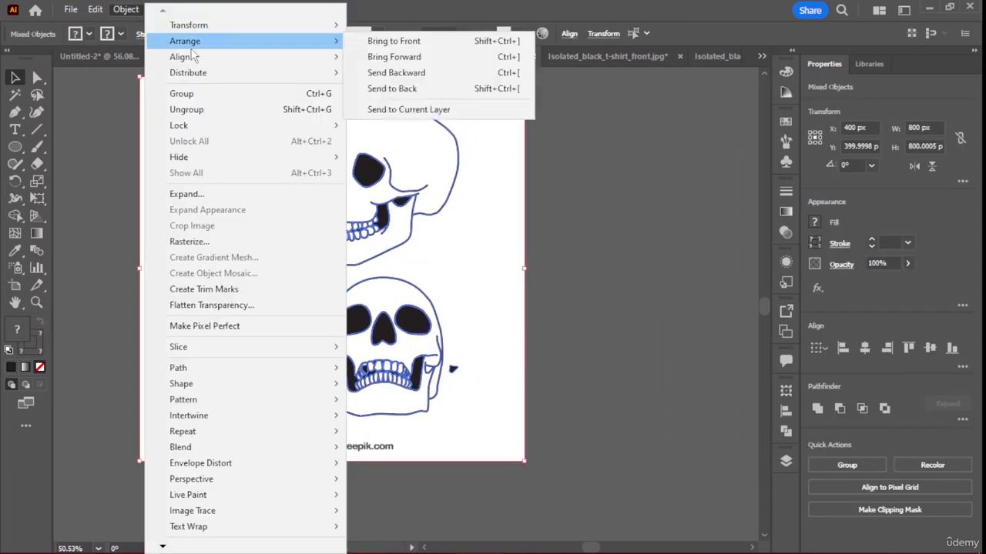
{"action": "left_click", "coordinate": [206, 109]}
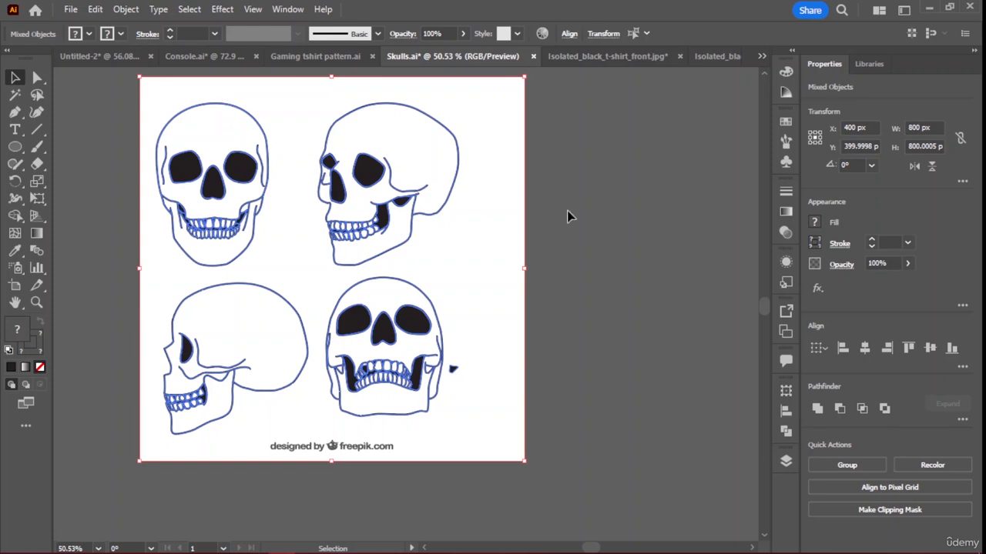
{"action": "left_click", "coordinate": [566, 217]}
Group all parts of the lower-right front-facing skull and copy it into Untitled-2 at about X 393 pt, Y 203 pt
{"action": "left_click", "coordinate": [429, 362]}
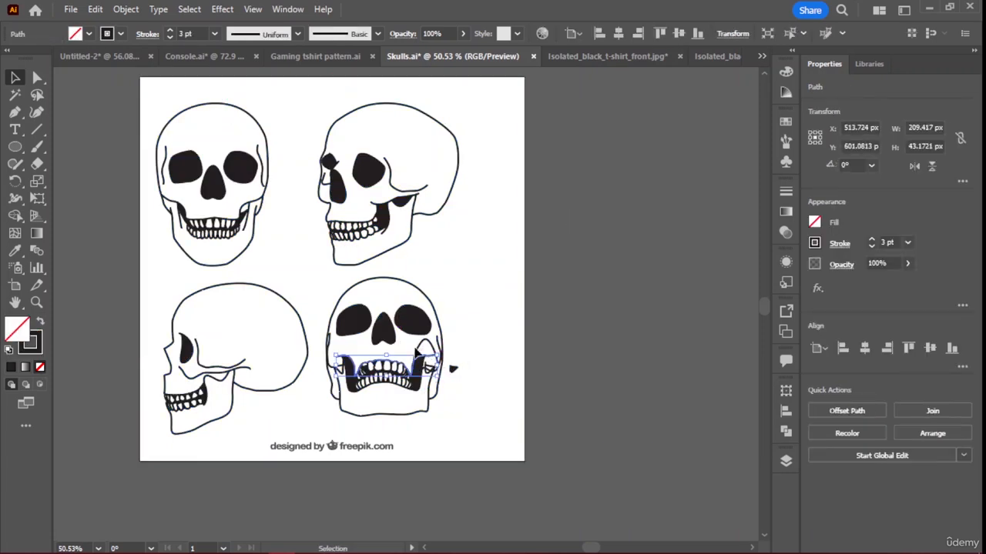
{"action": "left_click", "coordinate": [421, 343]}
{"action": "left_click_drag", "start_coordinate": [421, 343], "coordinate": [384, 320]}
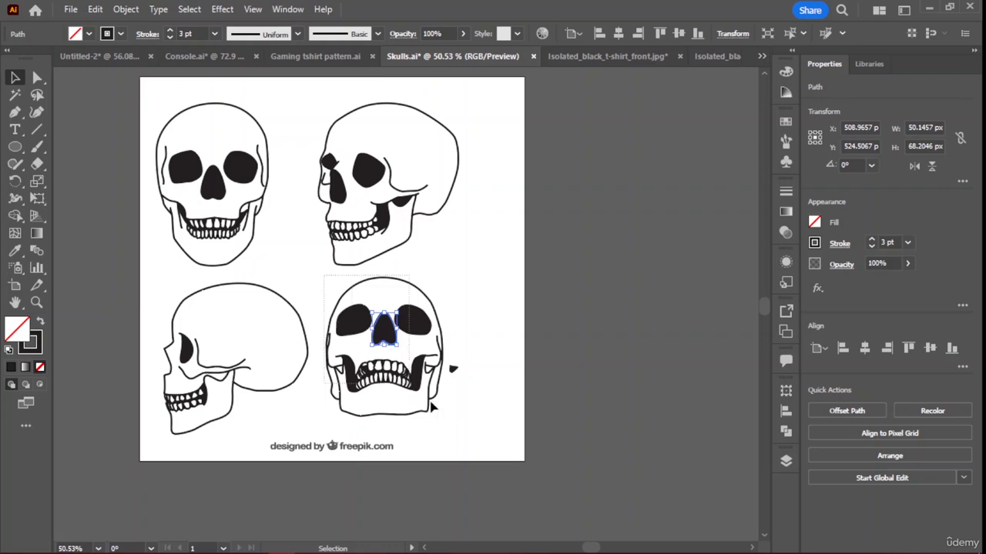
{"action": "left_click_drag", "start_coordinate": [431, 405], "coordinate": [492, 419]}
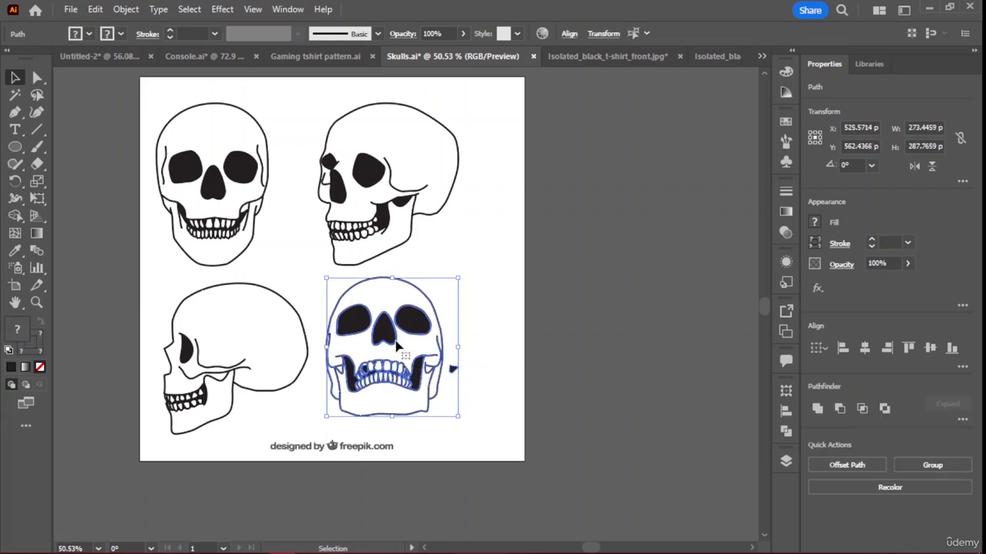
{"action": "key", "text": "ctrl+g"}
{"action": "left_click_drag", "start_coordinate": [398, 348], "coordinate": [501, 219]}
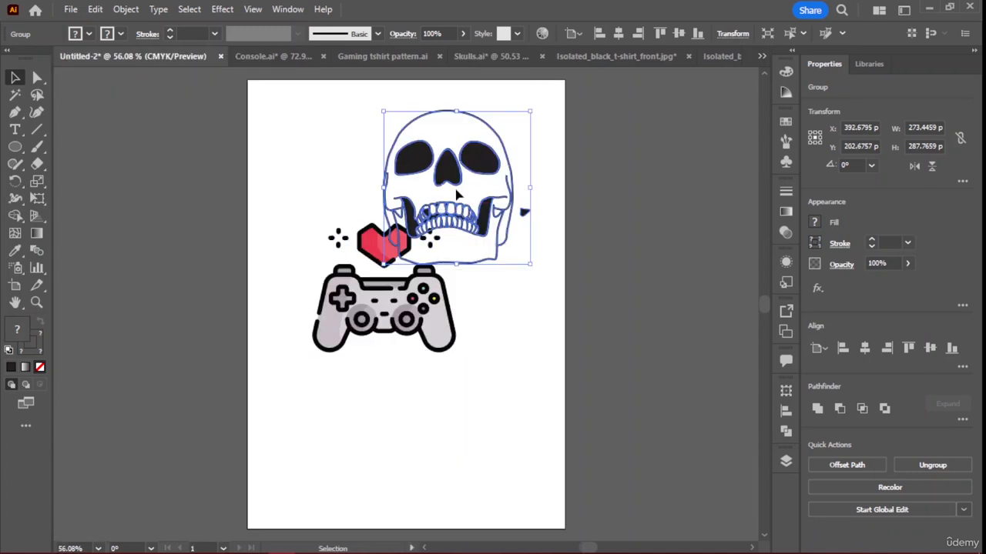
Close the empty Isolated_black_t-shirt_front.jpg document without saving its changes
{"action": "left_click", "coordinate": [400, 61]}
{"action": "left_click", "coordinate": [478, 60]}
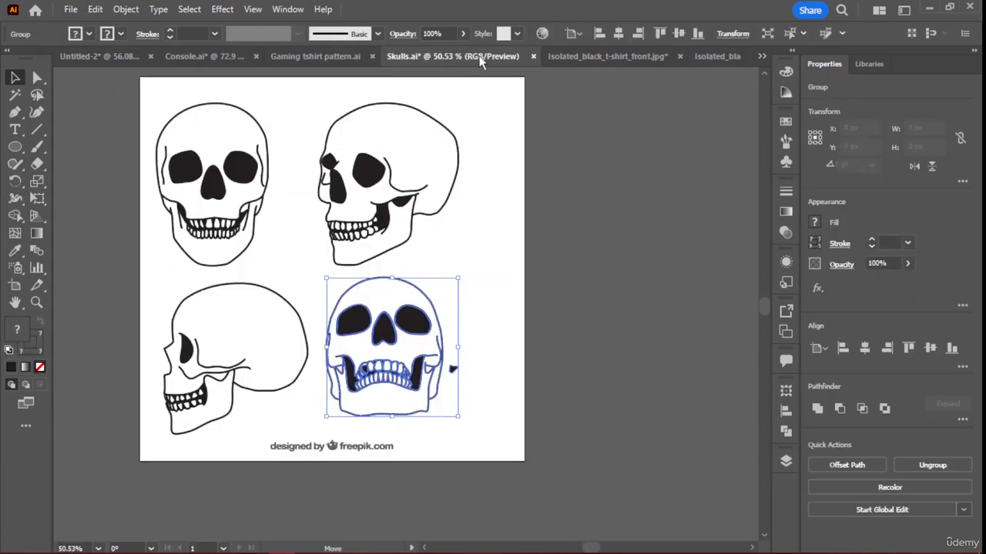
{"action": "left_click", "coordinate": [609, 58]}
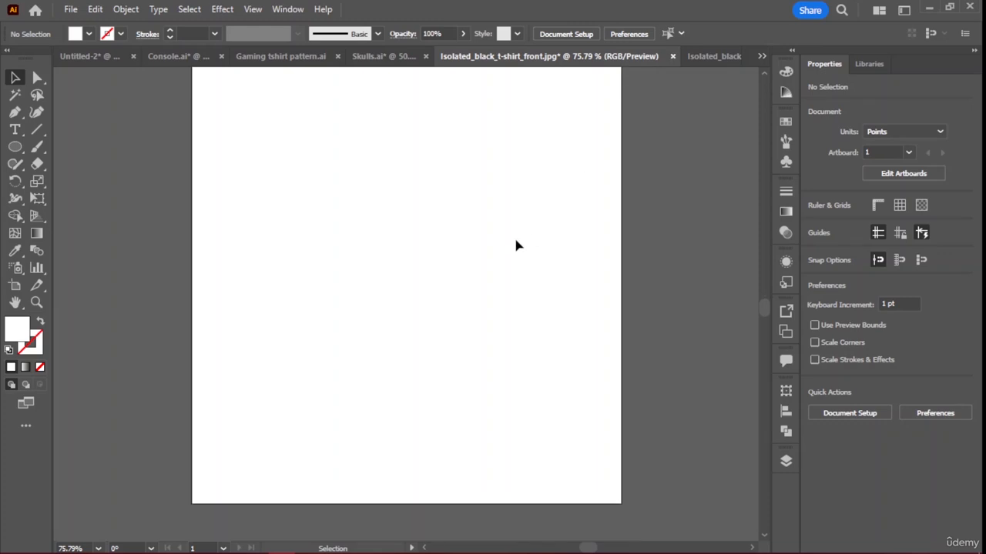
{"action": "scroll", "coordinate": [516, 240], "scroll_direction": "up", "scroll_amount": 3}
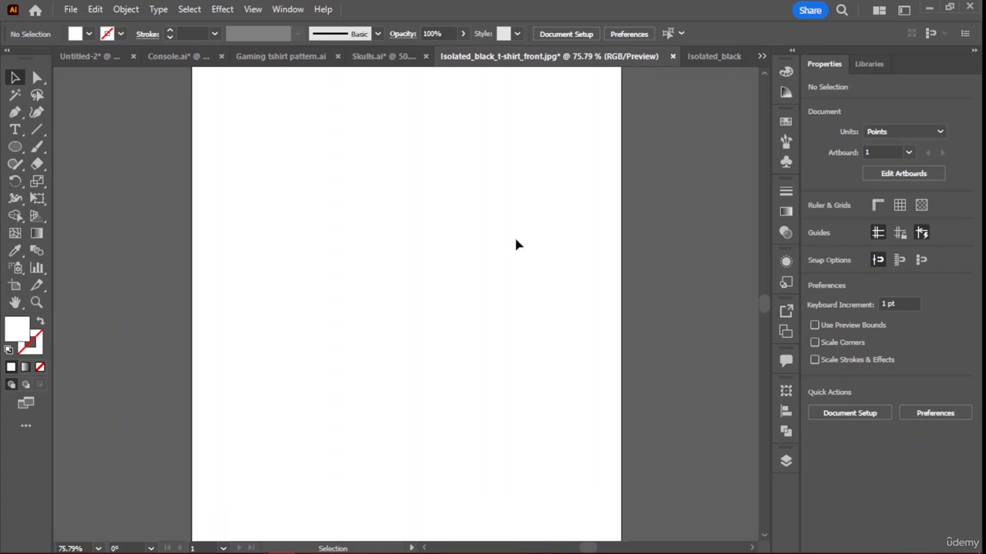
{"action": "left_click", "coordinate": [672, 57]}
{"action": "left_click", "coordinate": [548, 305]}
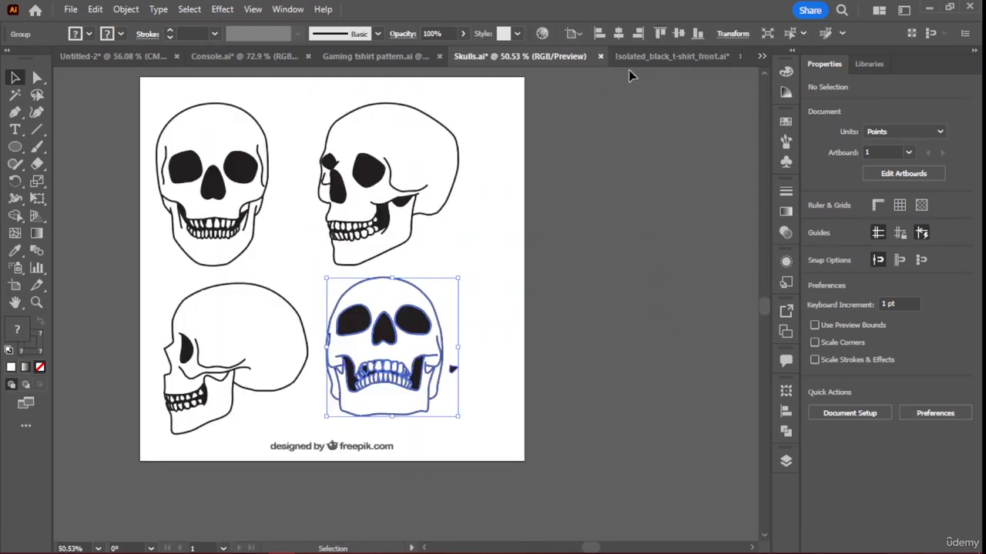
Look over the remaining open documents and close Console.ai without saving its changes
{"action": "left_click", "coordinate": [670, 57]}
{"action": "left_click", "coordinate": [472, 57]}
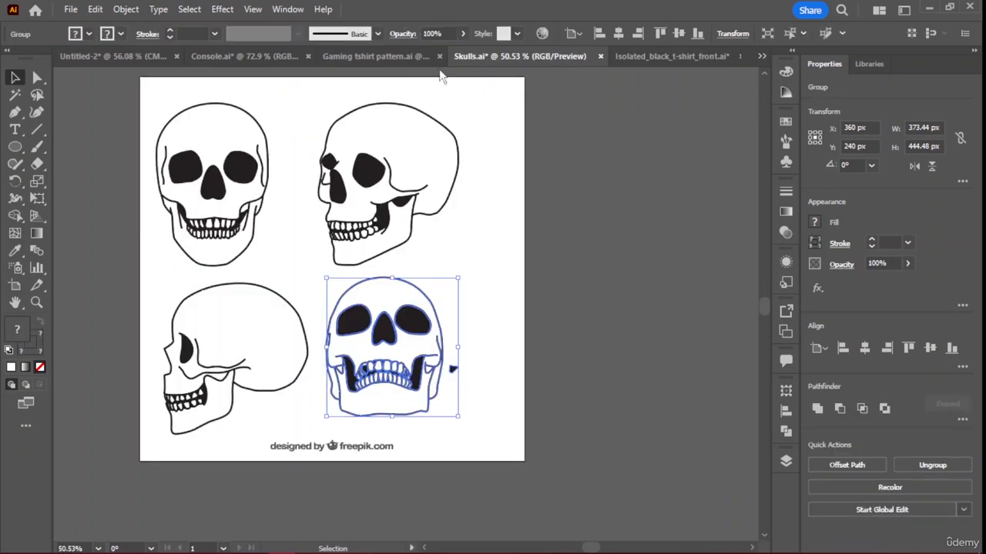
{"action": "left_click", "coordinate": [286, 57]}
{"action": "left_click", "coordinate": [282, 56]}
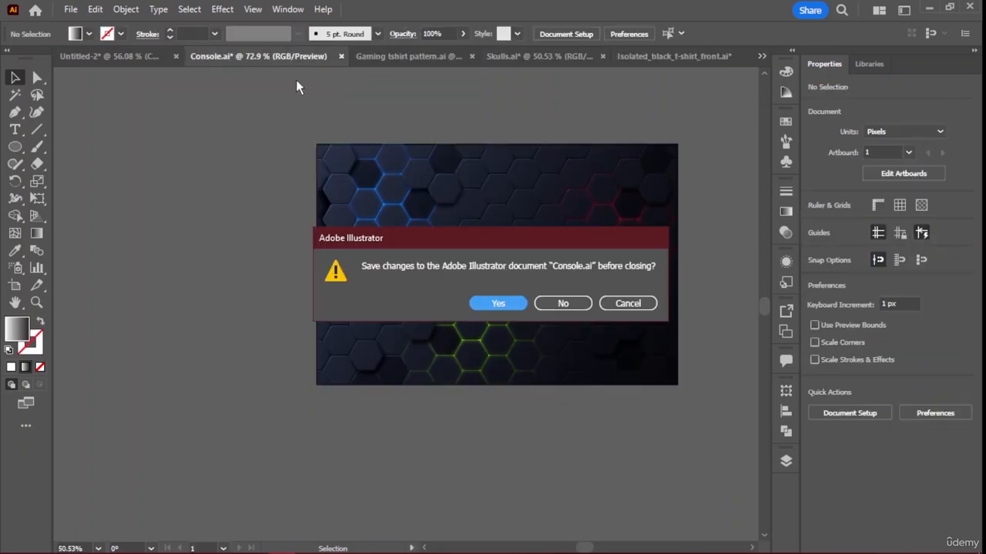
{"action": "left_click", "coordinate": [577, 308]}
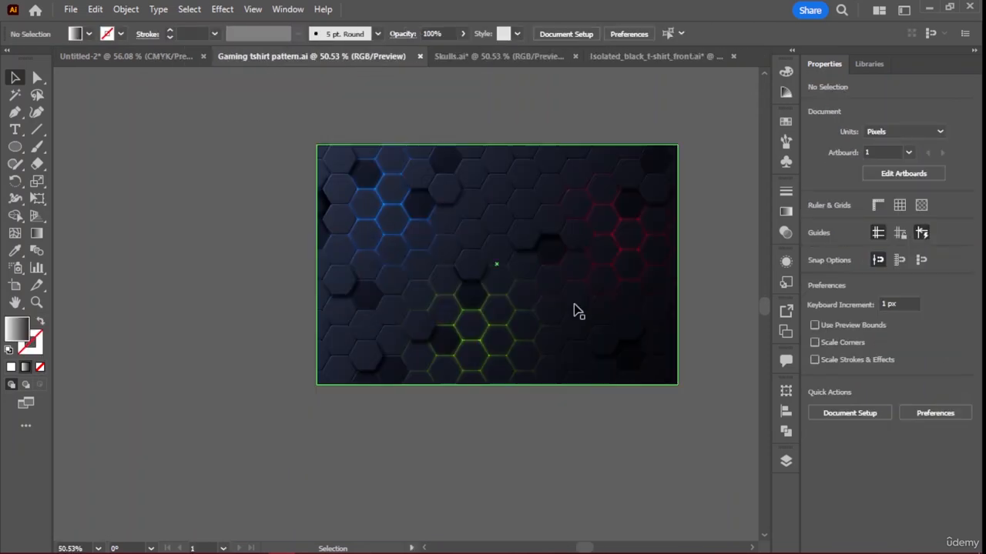
Look through the gaming pattern and skull documents, return to Untitled-2 and clear the selection of the skull
{"action": "left_click", "coordinate": [186, 53]}
{"action": "left_click", "coordinate": [308, 57]}
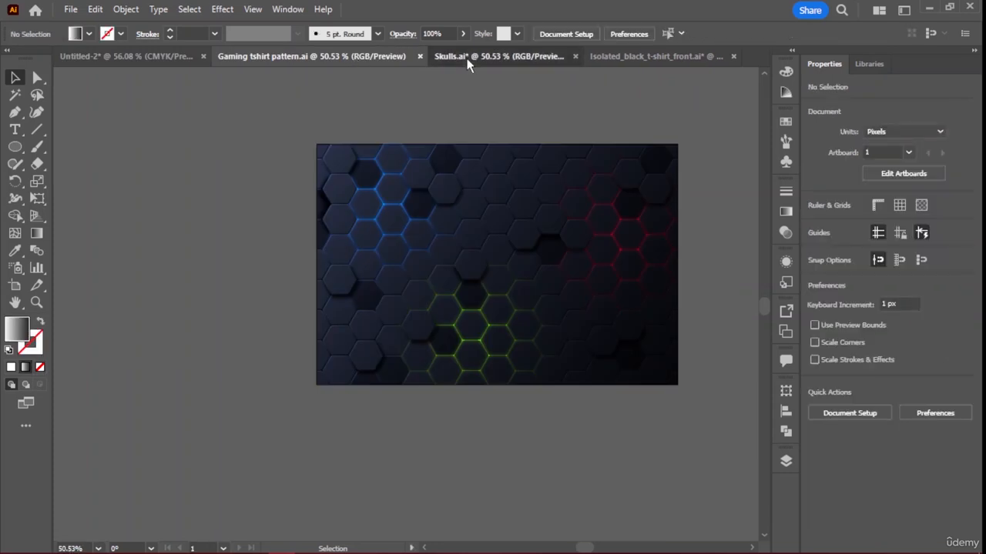
{"action": "left_click", "coordinate": [467, 57]}
{"action": "left_click", "coordinate": [303, 58]}
{"action": "left_click", "coordinate": [154, 56]}
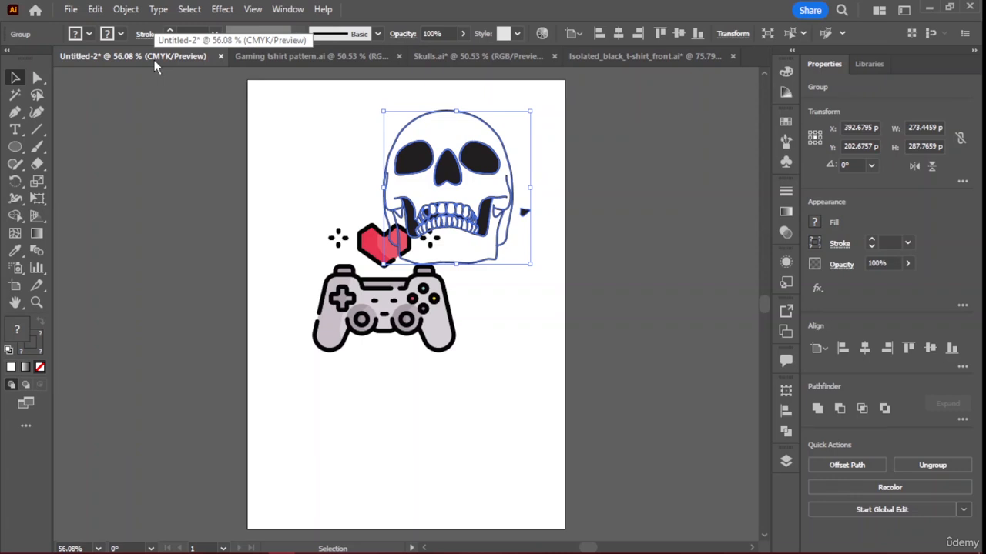
{"action": "left_click", "coordinate": [599, 87]}
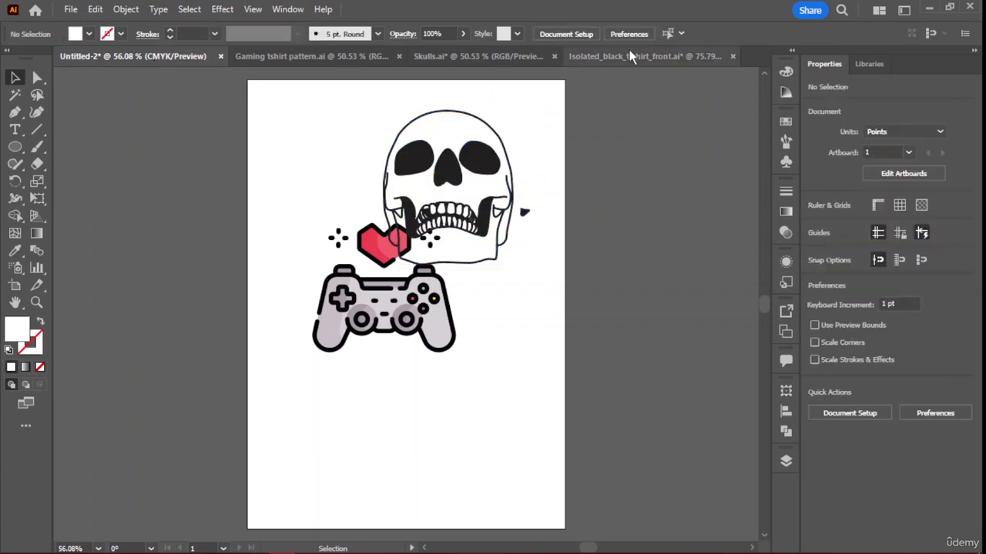
Shift the black T-shirt image to X 352 pt, Y 240 pt in Isolated_black_t-shirt_front.ai and return to Untitled-2
{"action": "left_click", "coordinate": [628, 56]}
{"action": "mouse_move", "coordinate": [423, 262]}
{"action": "left_mouse_down"}
{"action": "mouse_move", "coordinate": [432, 265]}
{"action": "mouse_move", "coordinate": [412, 261]}
{"action": "left_mouse_up"}
{"action": "left_click", "coordinate": [409, 56]}
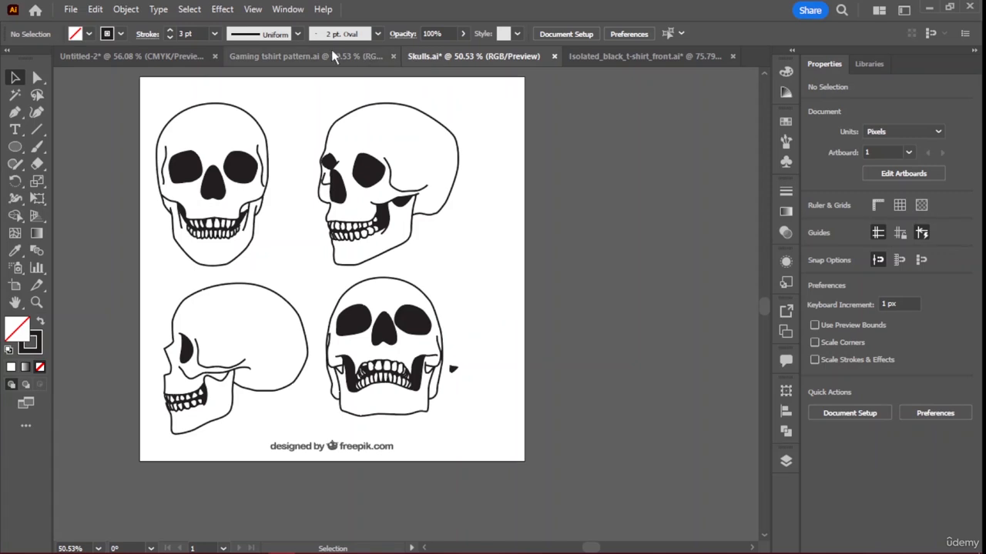
{"action": "left_click", "coordinate": [628, 56]}
{"action": "right_click", "coordinate": [436, 204]}
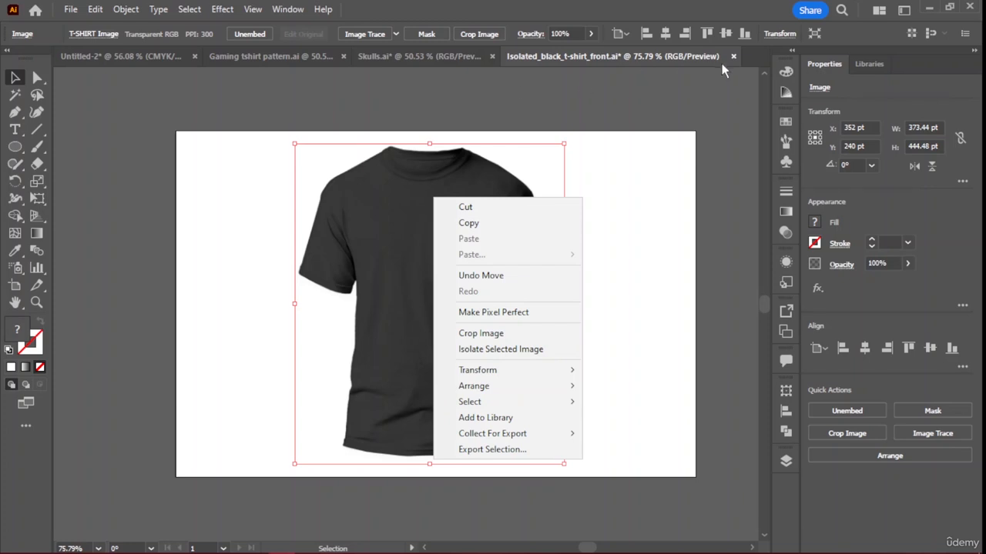
{"action": "left_click", "coordinate": [97, 60]}
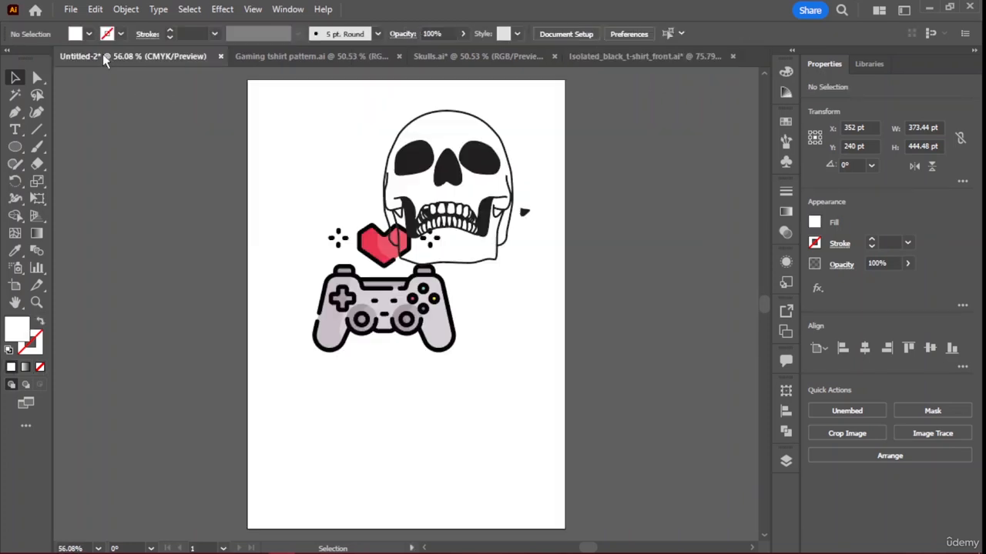
Shrink the skull to about 120 × 126 pt and place it at the artboard's upper-right corner
{"action": "left_click_drag", "start_coordinate": [462, 162], "coordinate": [518, 143]}
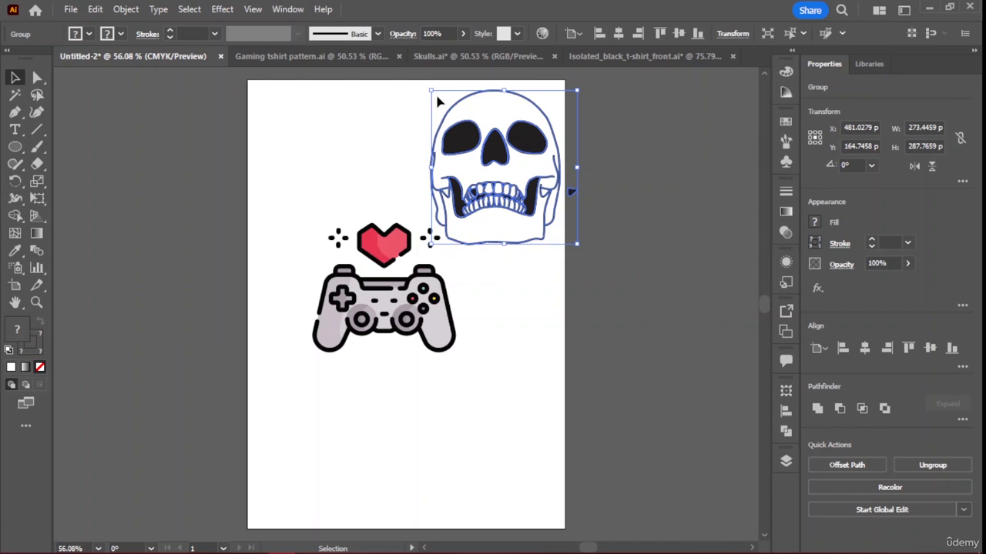
{"action": "left_click_drag", "start_coordinate": [433, 92], "coordinate": [512, 177]}
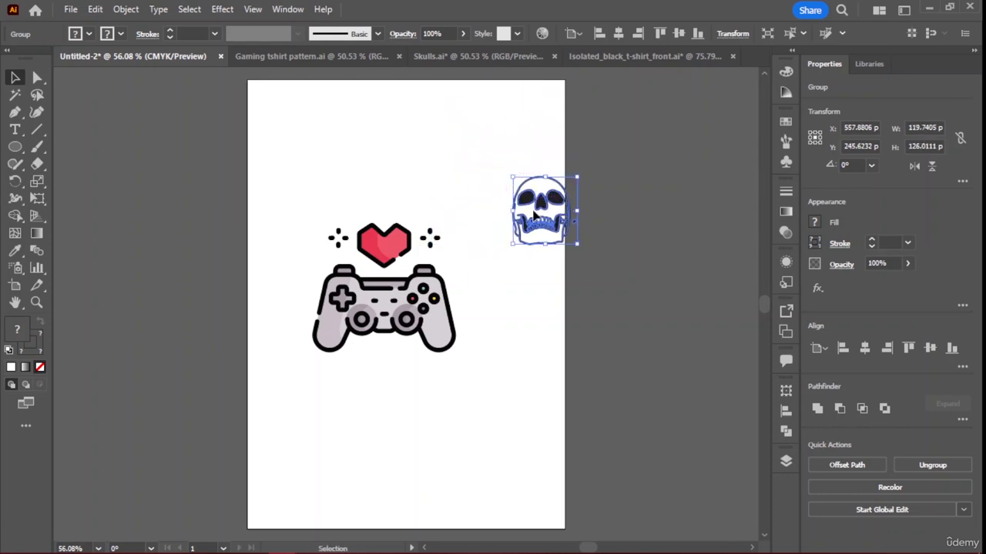
{"action": "left_click_drag", "start_coordinate": [555, 206], "coordinate": [560, 109]}
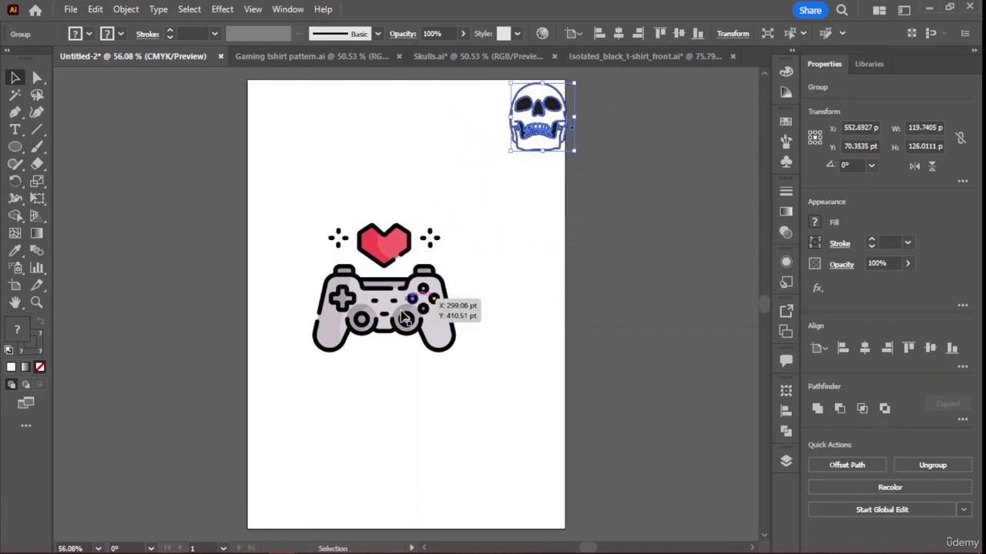
Shrink the controller and heart artwork and place it at the artboard's upper-left corner
{"action": "left_click", "coordinate": [397, 312]}
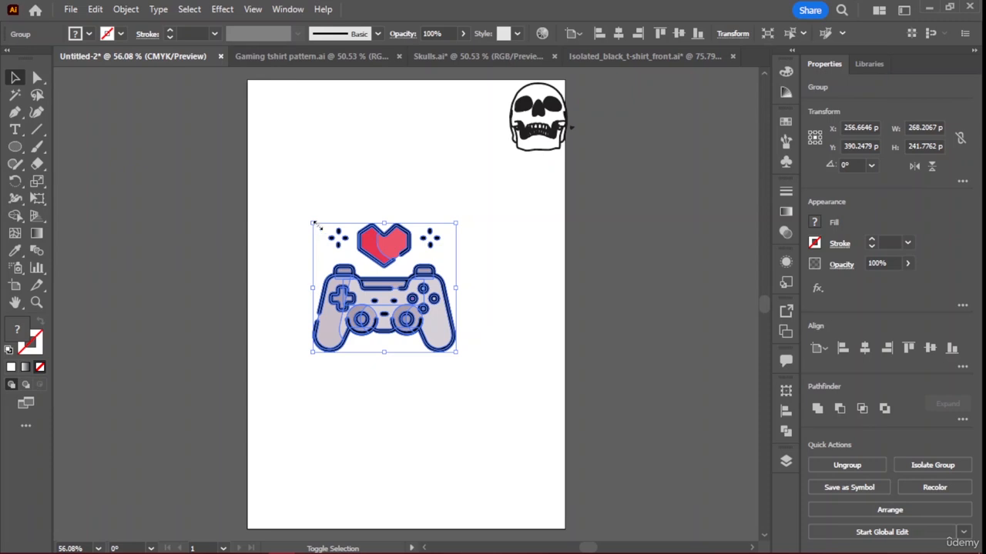
{"action": "left_click_drag", "start_coordinate": [314, 223], "coordinate": [402, 301]}
{"action": "left_click_drag", "start_coordinate": [429, 342], "coordinate": [306, 130]}
Bring the T-shirt image from Isolated_black_t-shirt_front.ai into Untitled-2 and place it mid-artboard at about X 289 pt, Y 431 pt
{"action": "left_click", "coordinate": [628, 55]}
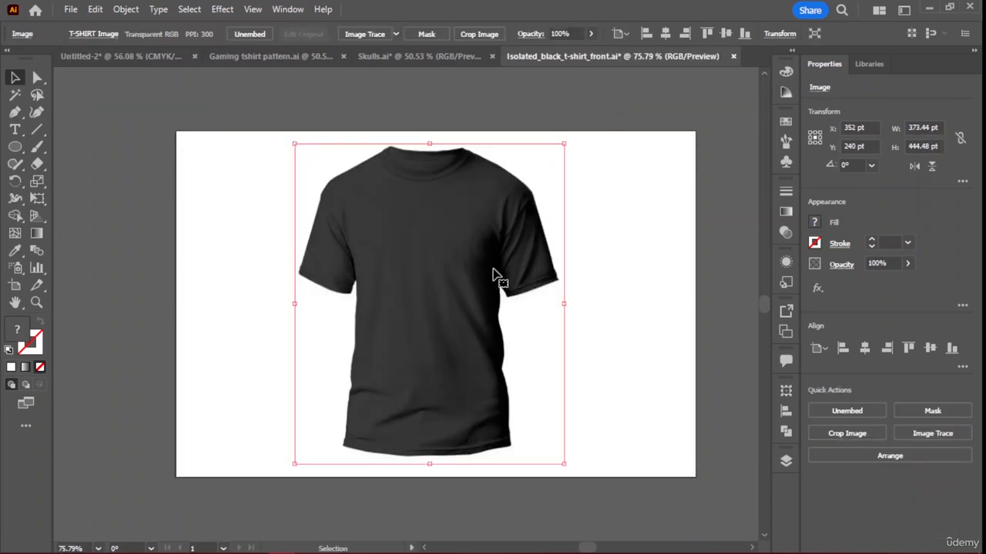
{"action": "left_click_drag", "start_coordinate": [497, 276], "coordinate": [421, 317]}
{"action": "left_click_drag", "start_coordinate": [355, 285], "coordinate": [389, 264]}
{"action": "scroll", "coordinate": [390, 268], "scroll_direction": "up", "scroll_amount": 2}
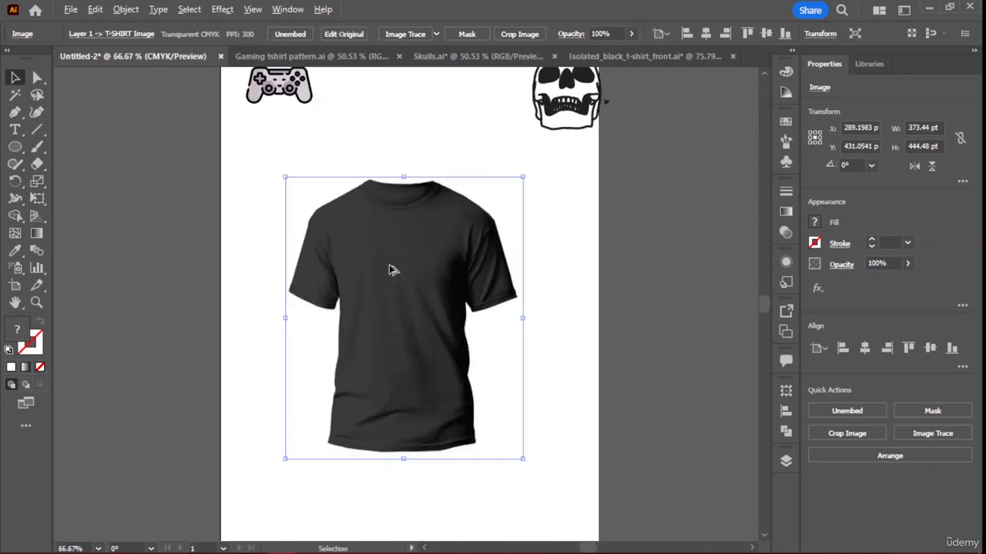
{"action": "scroll", "coordinate": [392, 268], "scroll_direction": "down", "scroll_amount": 2}
Bring all artwork from Gaming tshirt pattern.ai into Untitled-2 and place it over the T-shirt at about X 298 pt, Y 439 pt
{"action": "left_click", "coordinate": [487, 55]}
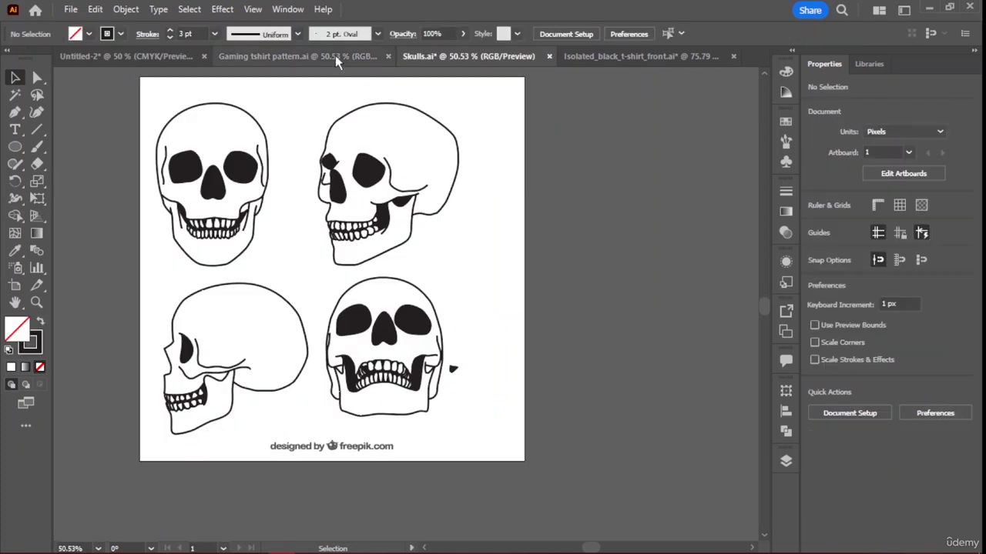
{"action": "left_click", "coordinate": [335, 56]}
{"action": "mouse_move", "coordinate": [532, 315]}
{"action": "left_mouse_down"}
{"action": "mouse_move", "coordinate": [198, 370]}
{"action": "mouse_move", "coordinate": [147, 396]}
{"action": "mouse_move", "coordinate": [257, 352]}
{"action": "mouse_move", "coordinate": [522, 304]}
{"action": "mouse_move", "coordinate": [546, 309]}
{"action": "left_mouse_up"}
{"action": "key", "text": "ctrl+a"}
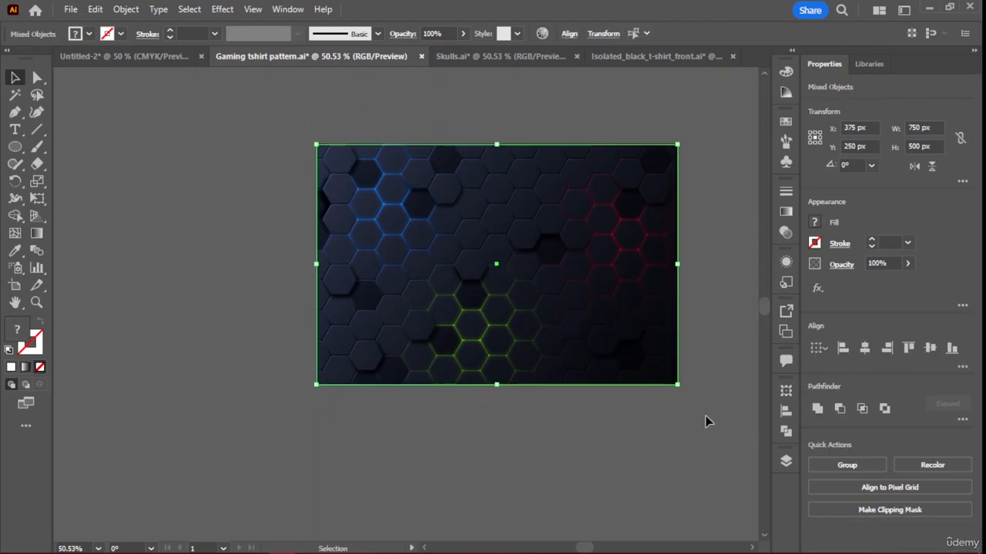
{"action": "left_click_drag", "start_coordinate": [552, 248], "coordinate": [457, 304]}
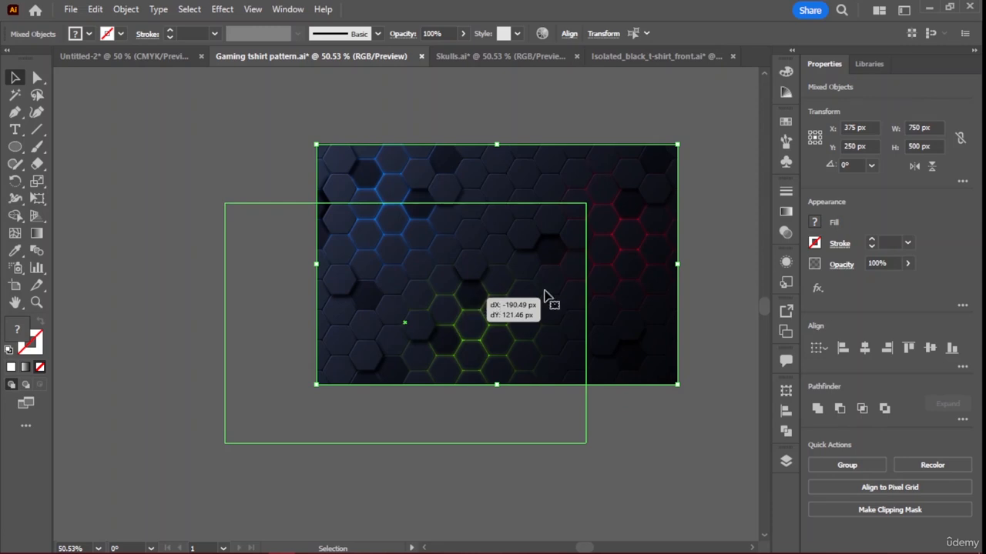
{"action": "left_click_drag", "start_coordinate": [455, 359], "coordinate": [252, 166]}
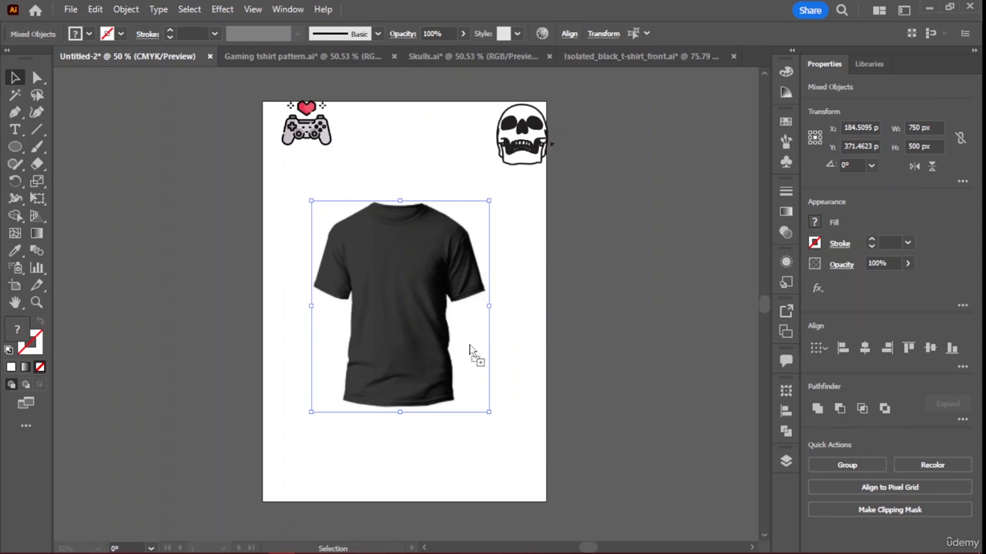
{"action": "left_click_drag", "start_coordinate": [467, 290], "coordinate": [462, 304]}
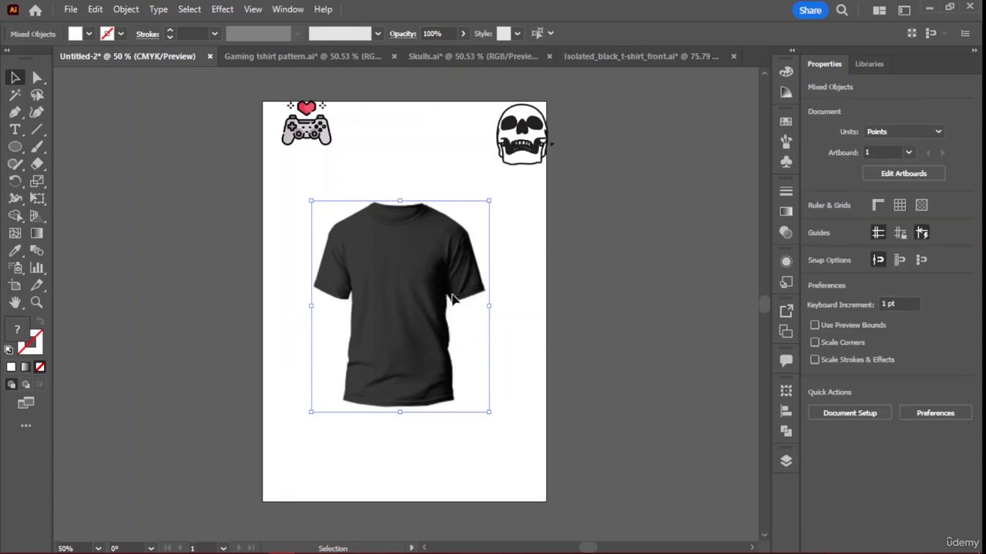
{"action": "left_click_drag", "start_coordinate": [398, 274], "coordinate": [437, 284]}
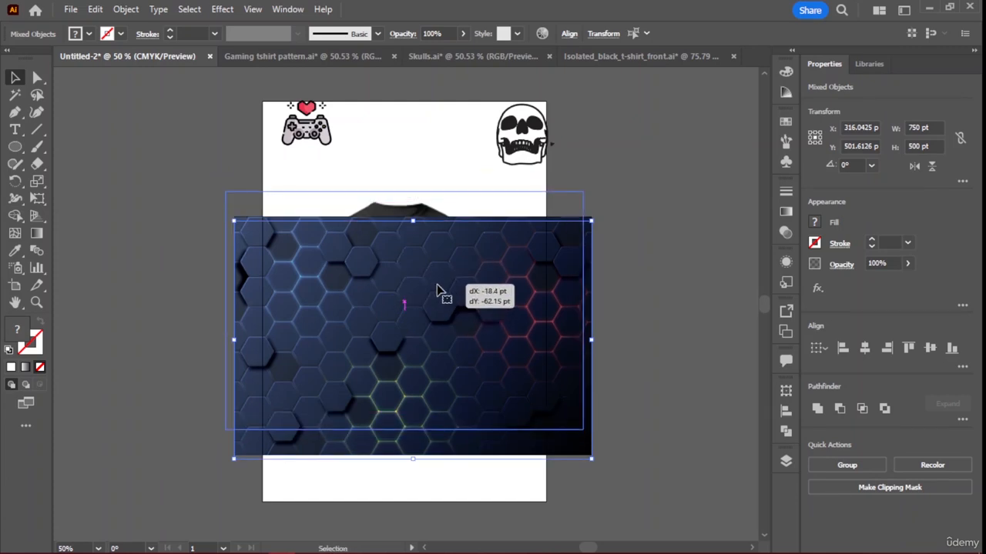
{"action": "right_click", "coordinate": [407, 291]}
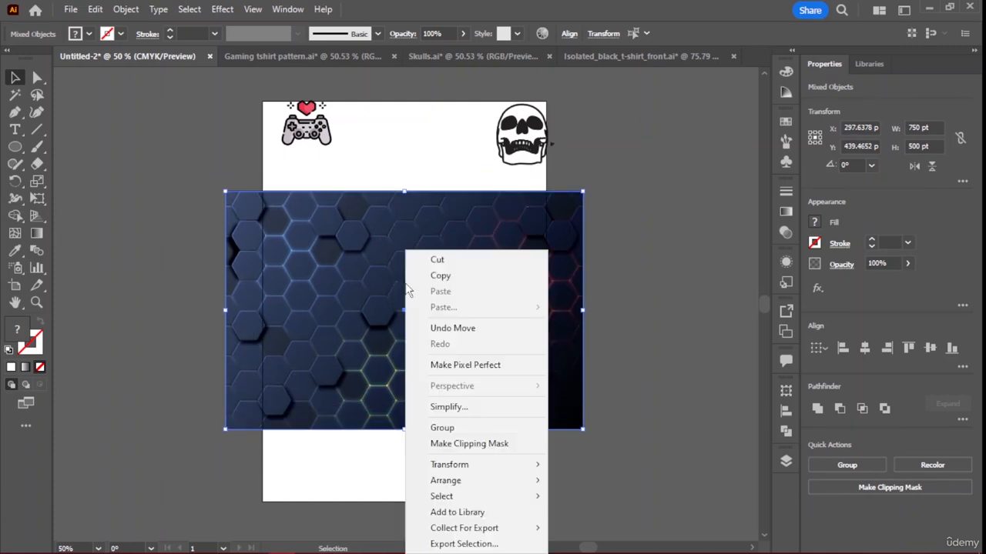
{"action": "left_click", "coordinate": [652, 310]}
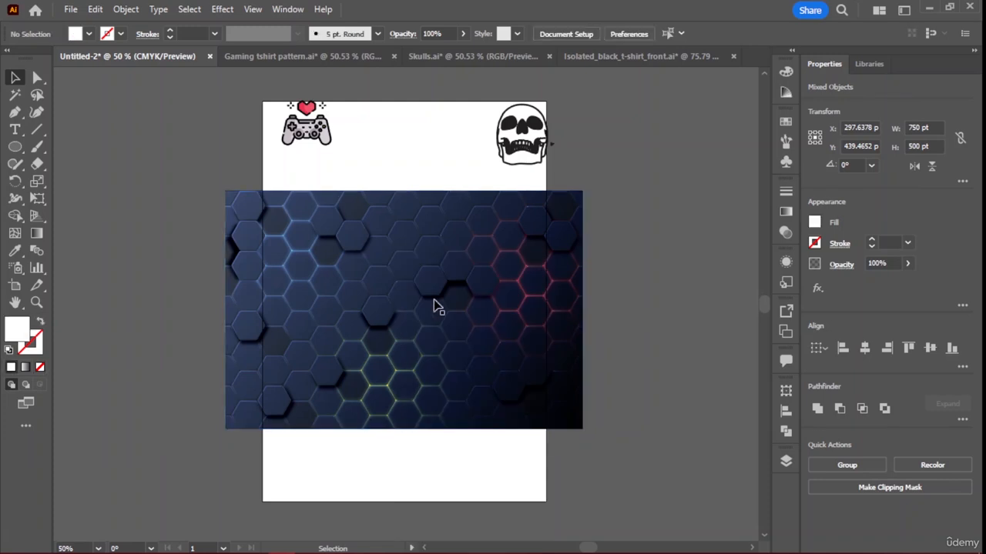
{"action": "left_click", "coordinate": [371, 282]}
{"action": "right_click", "coordinate": [371, 282]}
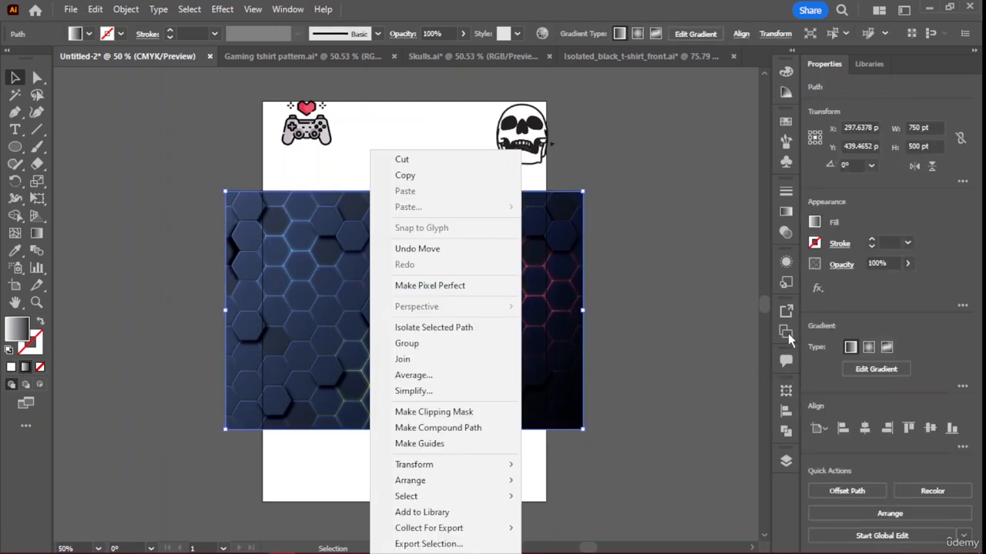
{"action": "left_click", "coordinate": [71, 10]}
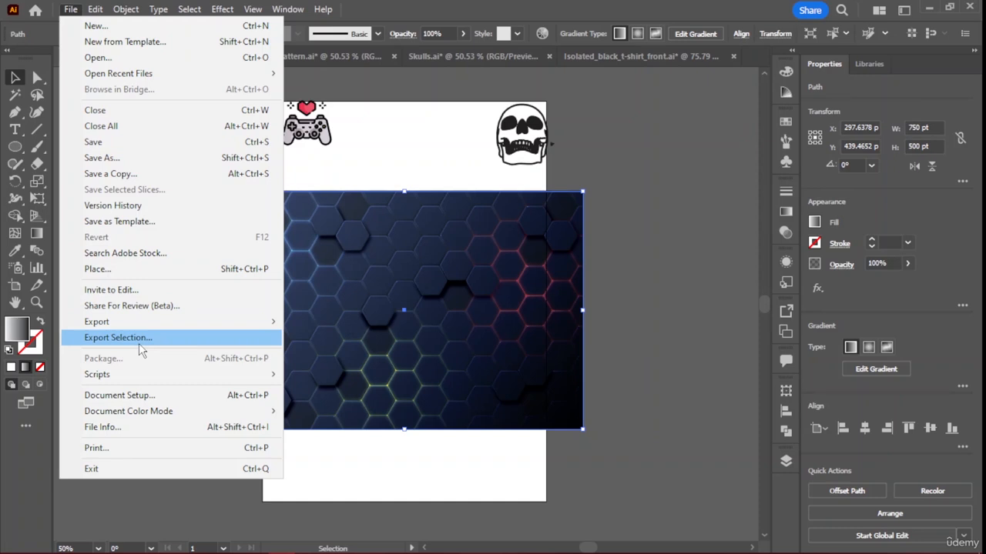
{"action": "mouse_move", "coordinate": [191, 12]}
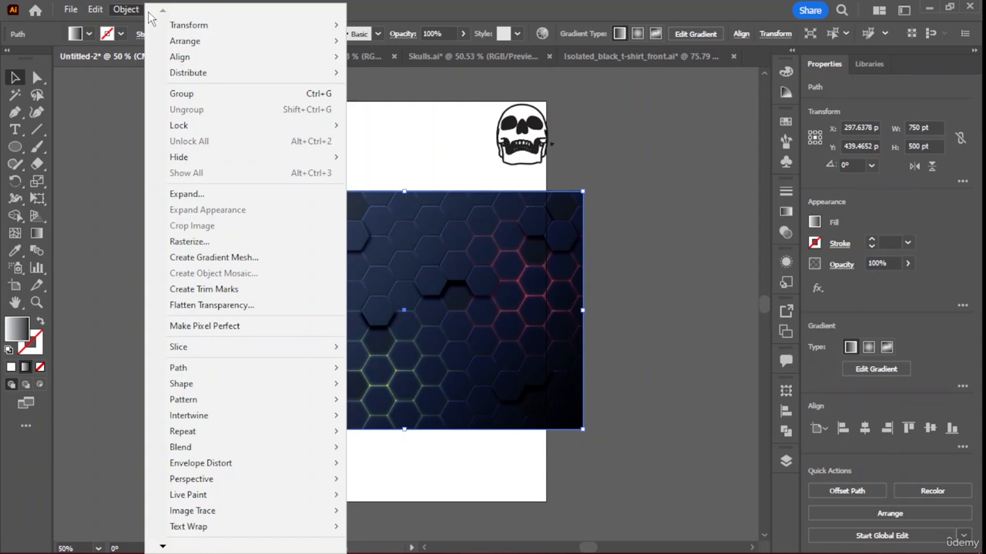
{"action": "mouse_move", "coordinate": [102, 13]}
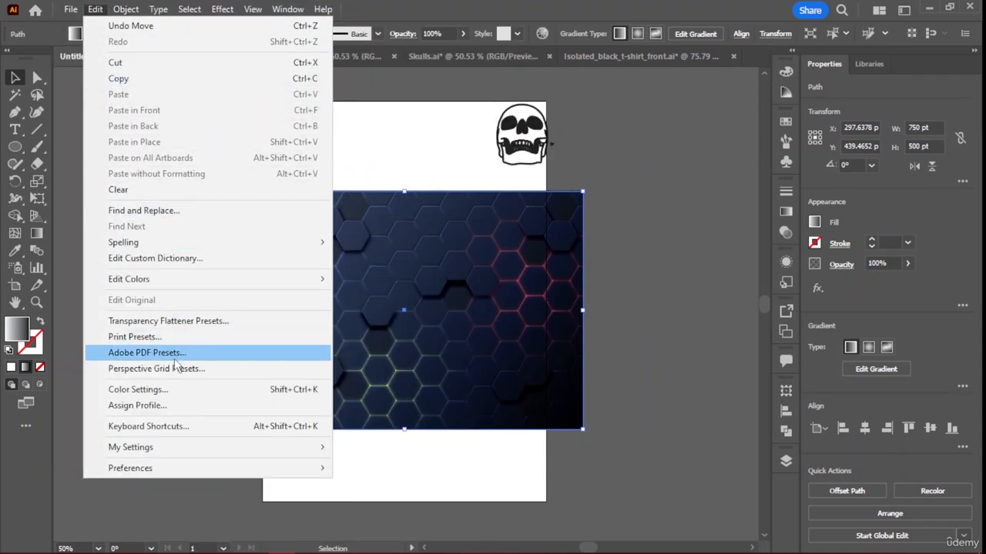
{"action": "left_click", "coordinate": [649, 271]}
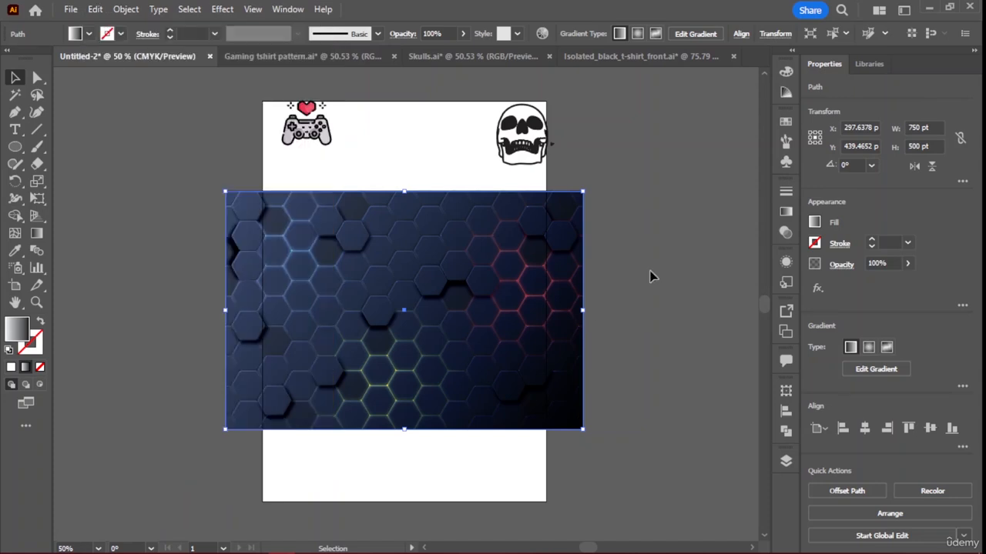
{"action": "left_click", "coordinate": [649, 271]}
Try to make a clipping mask from the gradient rectangle covering the hexagon pattern
{"action": "right_click", "coordinate": [441, 281]}
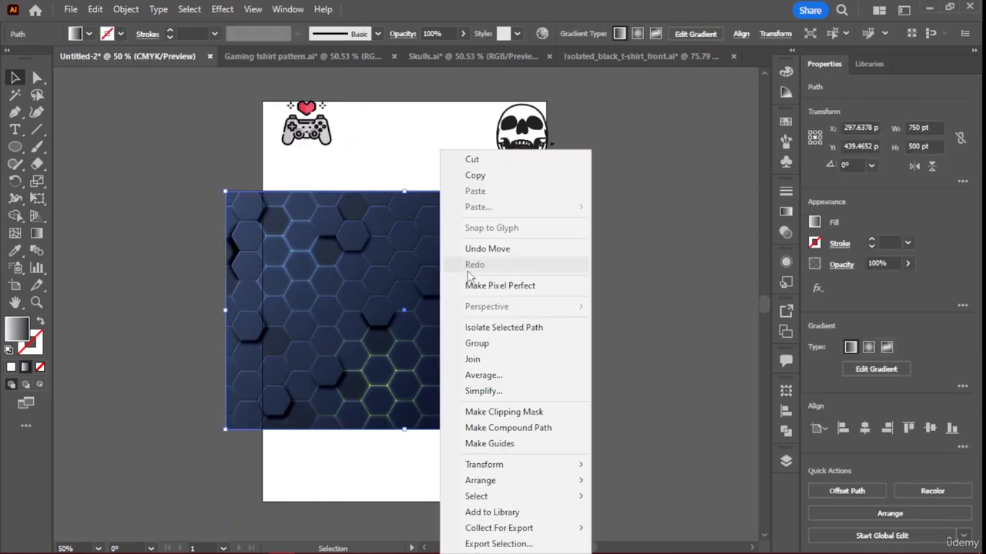
{"action": "left_click", "coordinate": [520, 412]}
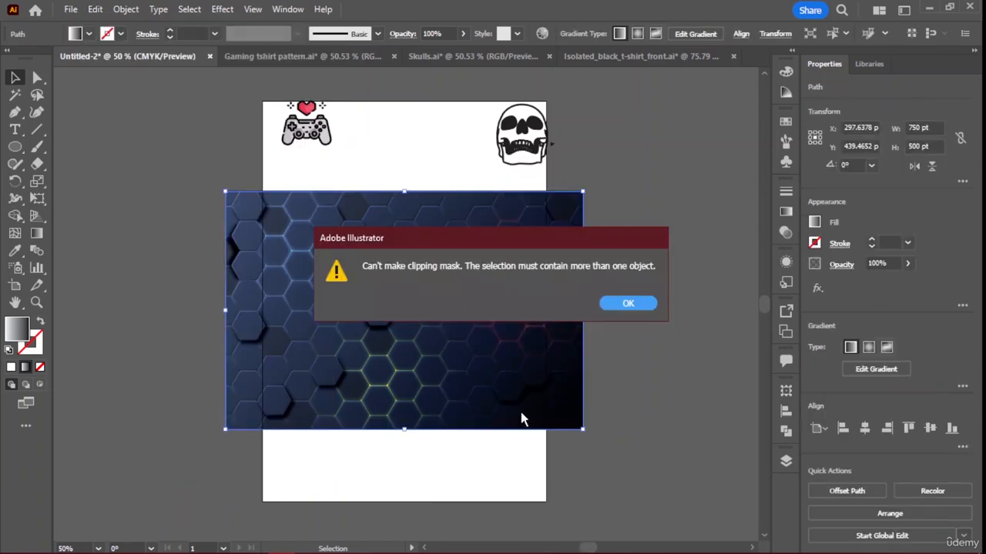
{"action": "left_click", "coordinate": [615, 306]}
Delete the gradient rectangle that covers the hexagon pattern
{"action": "left_click_drag", "start_coordinate": [375, 311], "coordinate": [543, 395]}
{"action": "left_click", "coordinate": [609, 271]}
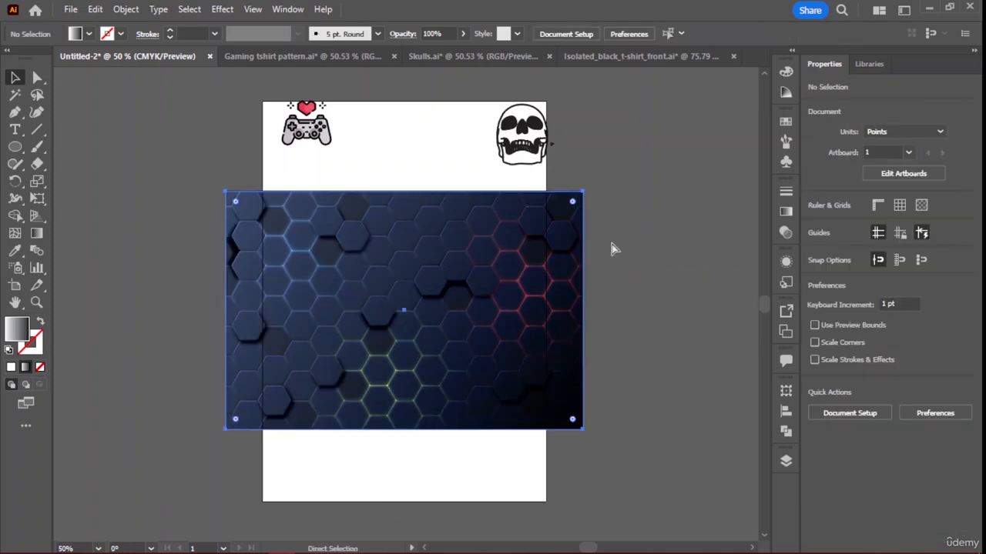
{"action": "left_click", "coordinate": [406, 257]}
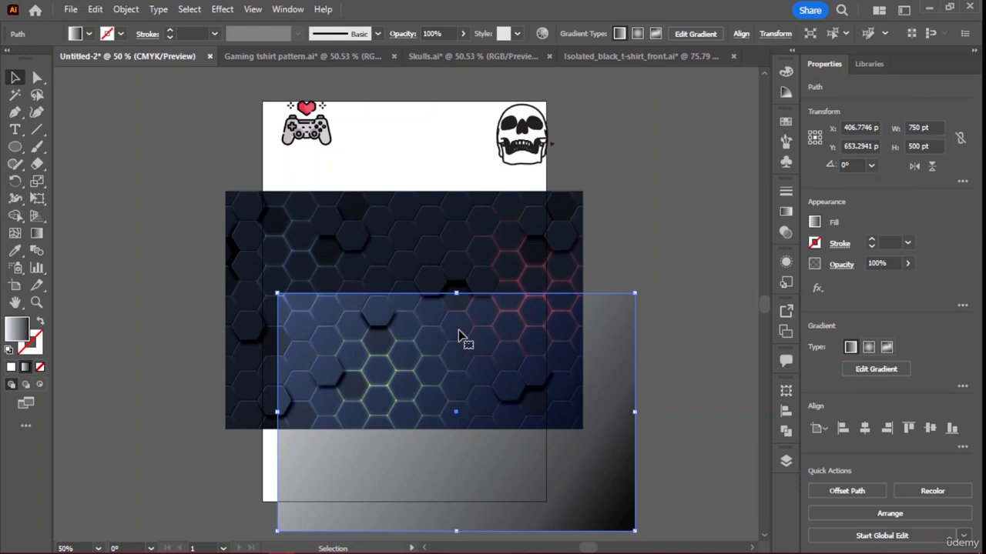
{"action": "key", "text": "Delete"}
Move the hexagon pattern off the artboard's centre and delete the black rectangle beneath it
{"action": "left_click_drag", "start_coordinate": [439, 319], "coordinate": [539, 361]}
{"action": "left_click", "coordinate": [378, 231]}
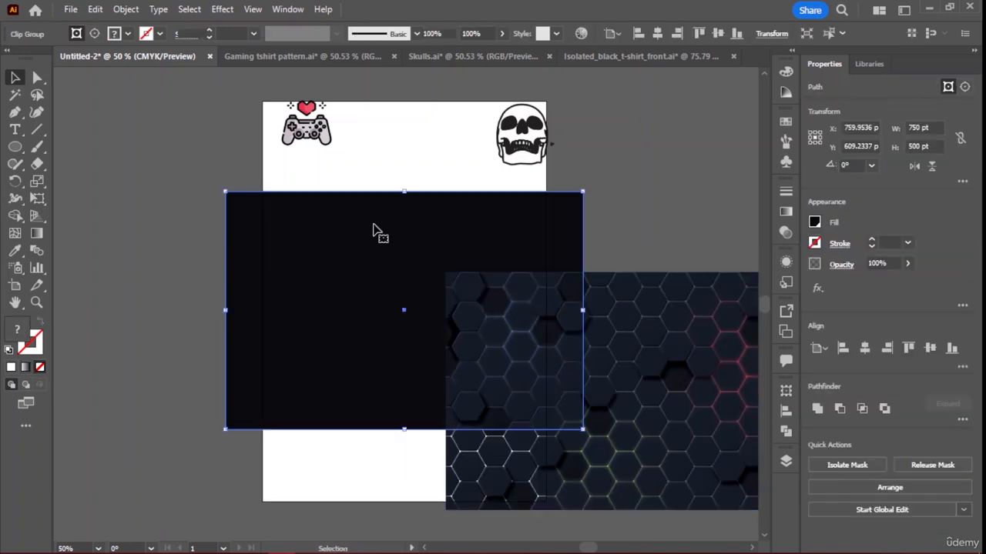
{"action": "key", "text": "Delete"}
{"action": "left_click", "coordinate": [392, 274]}
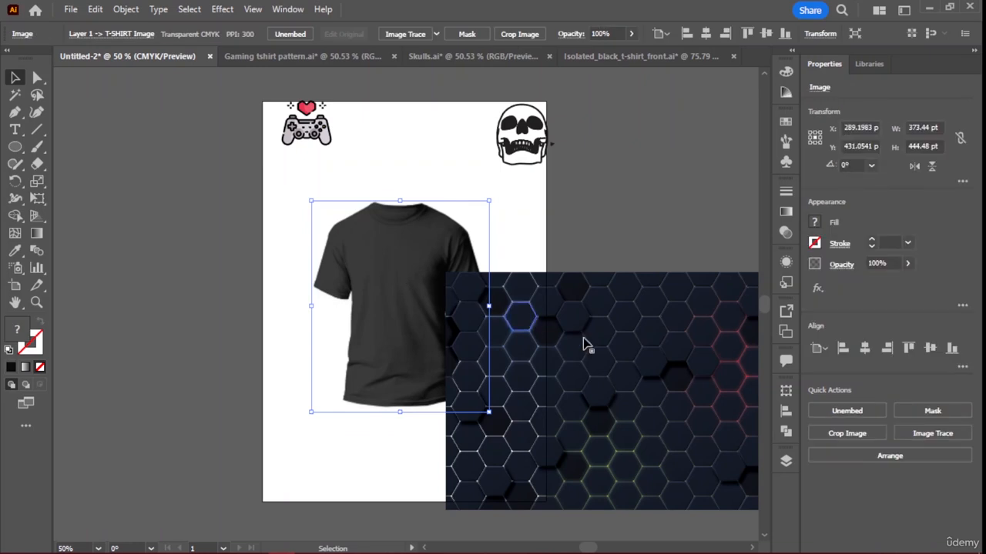
{"action": "right_click", "coordinate": [400, 275]}
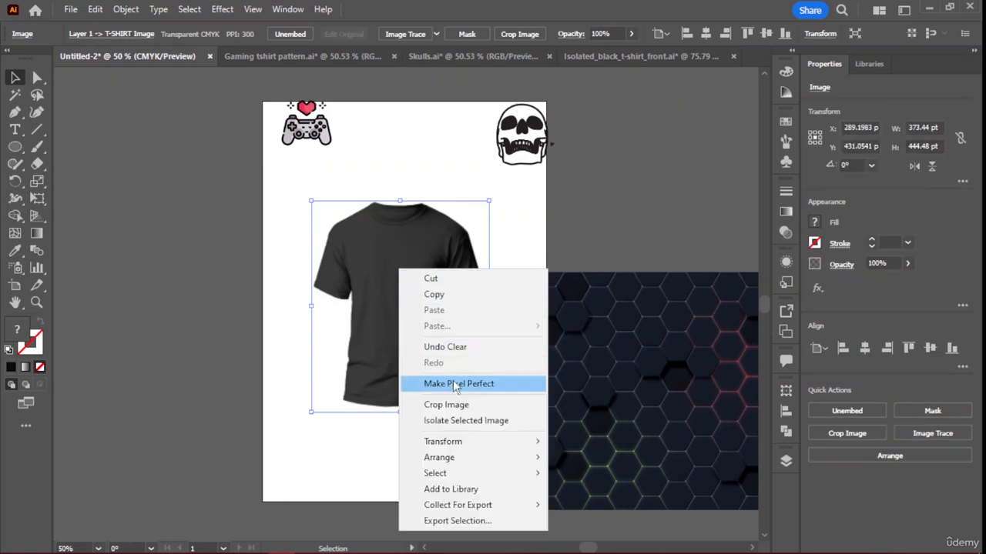
{"action": "mouse_move", "coordinate": [467, 449]}
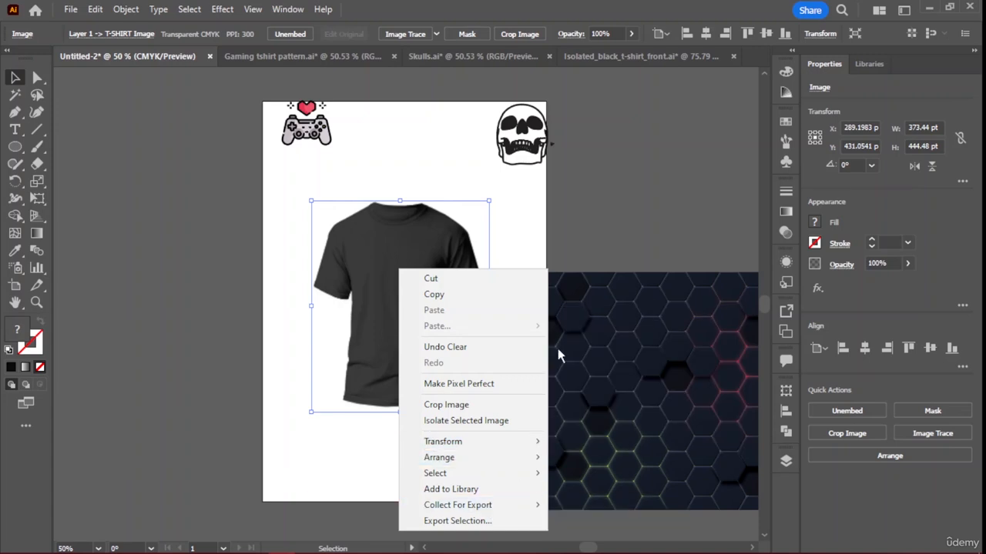
{"action": "right_click", "coordinate": [386, 261]}
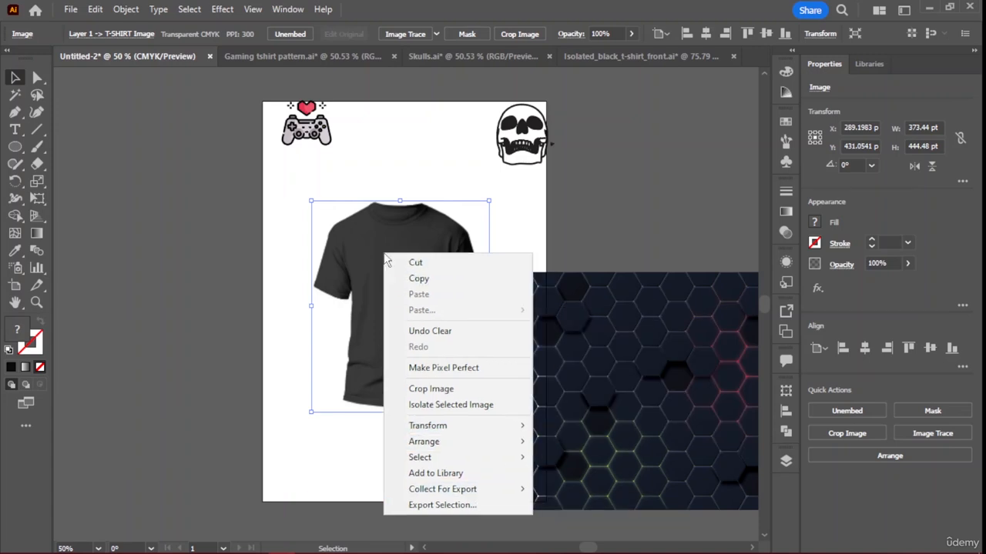
{"action": "left_click", "coordinate": [627, 217]}
{"action": "left_click", "coordinate": [366, 246]}
{"action": "left_click", "coordinate": [77, 13]}
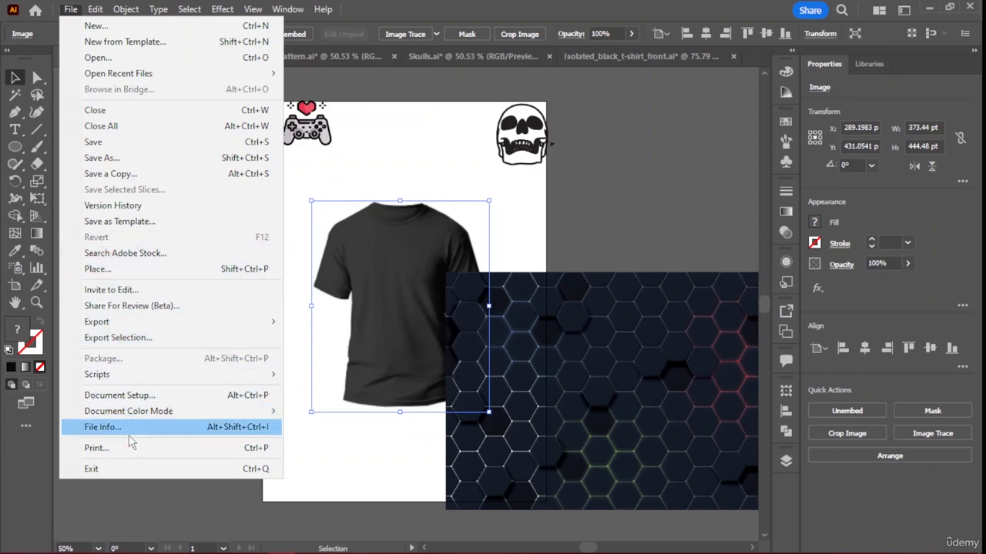
Show the document's layers and move the hexagon pattern back over the T-shirt at about X 350 pt, Y 431 pt
{"action": "left_click", "coordinate": [785, 460]}
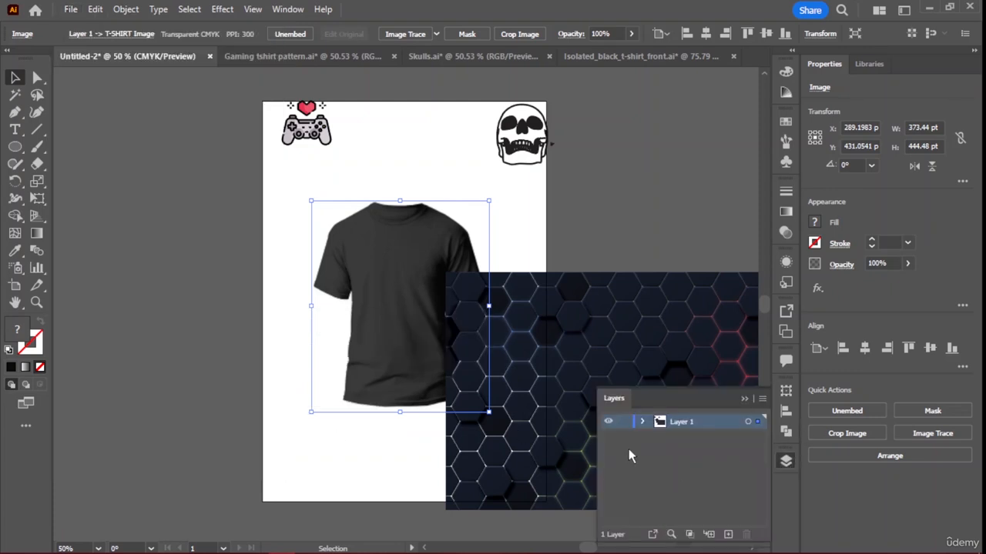
{"action": "left_click", "coordinate": [583, 308]}
{"action": "left_click_drag", "start_coordinate": [636, 348], "coordinate": [458, 298]}
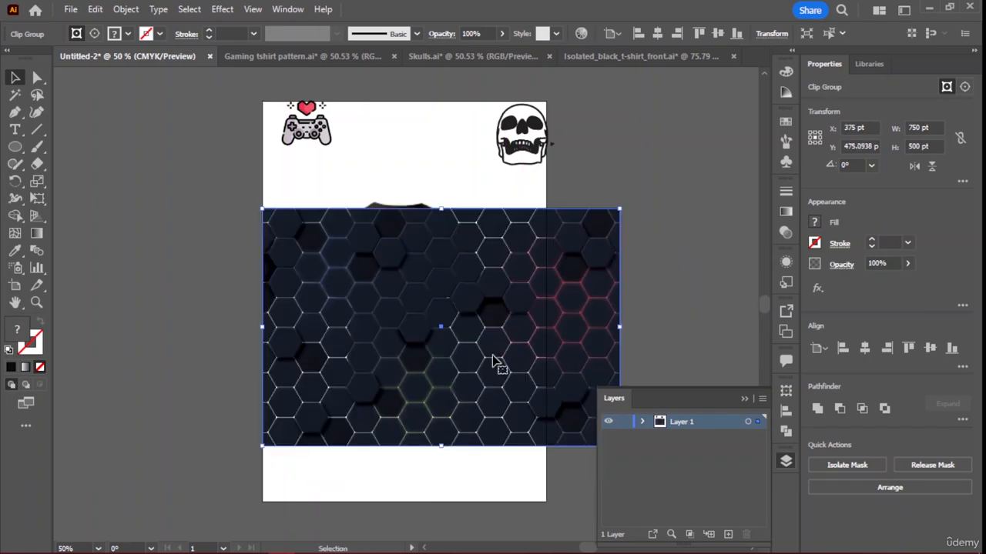
{"action": "left_click_drag", "start_coordinate": [481, 358], "coordinate": [446, 345]}
Make the hexagon pattern clip group pixel perfect
{"action": "right_click", "coordinate": [436, 333]}
{"action": "left_click", "coordinate": [371, 327]}
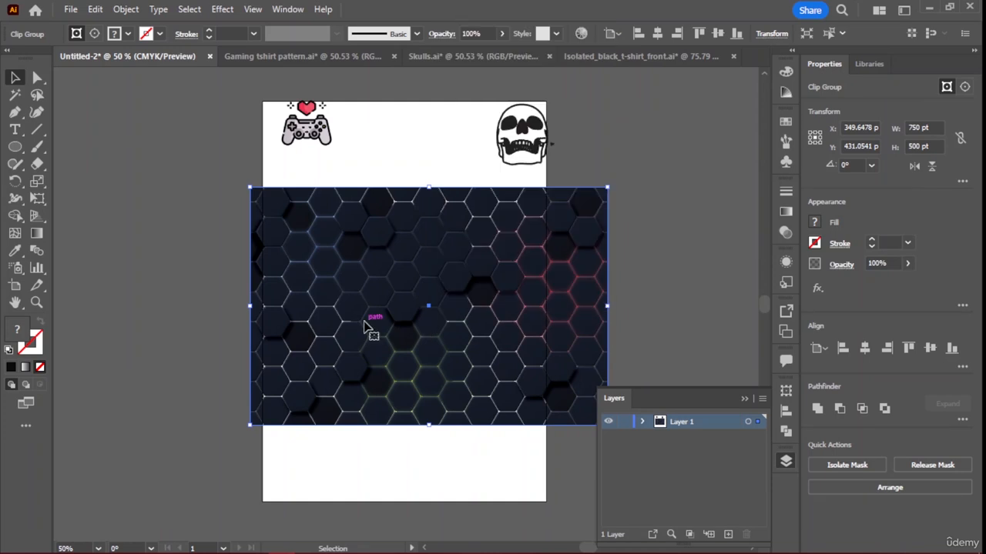
{"action": "right_click", "coordinate": [389, 320]}
{"action": "left_click", "coordinate": [480, 353]}
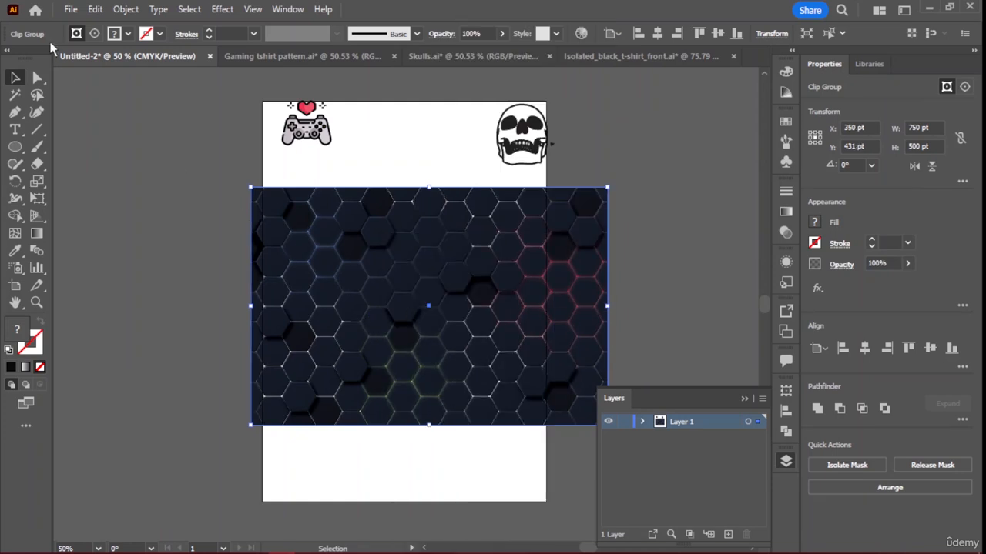
{"action": "left_click", "coordinate": [70, 9]}
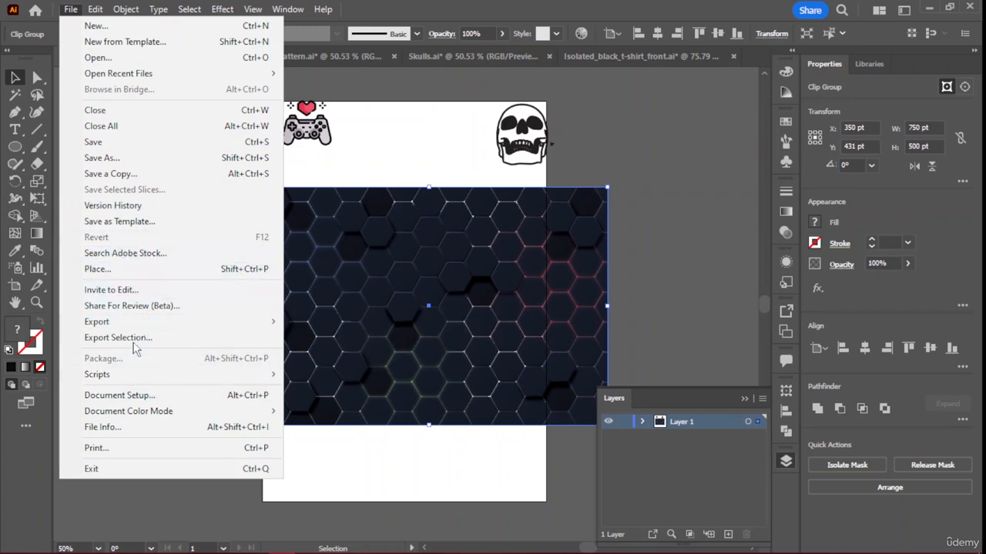
{"action": "left_click", "coordinate": [99, 11]}
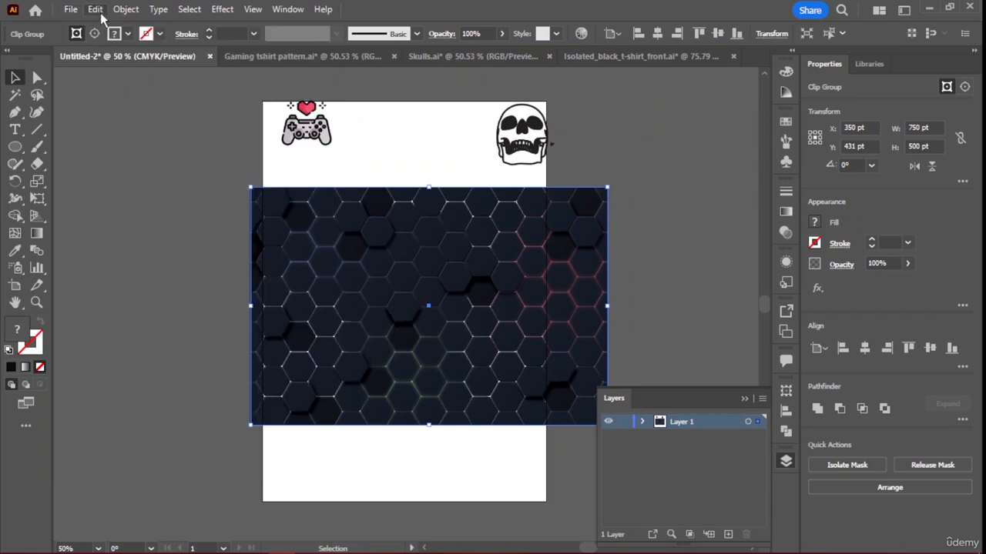
Add a new empty layer above Layer 1
{"action": "left_click", "coordinate": [100, 12]}
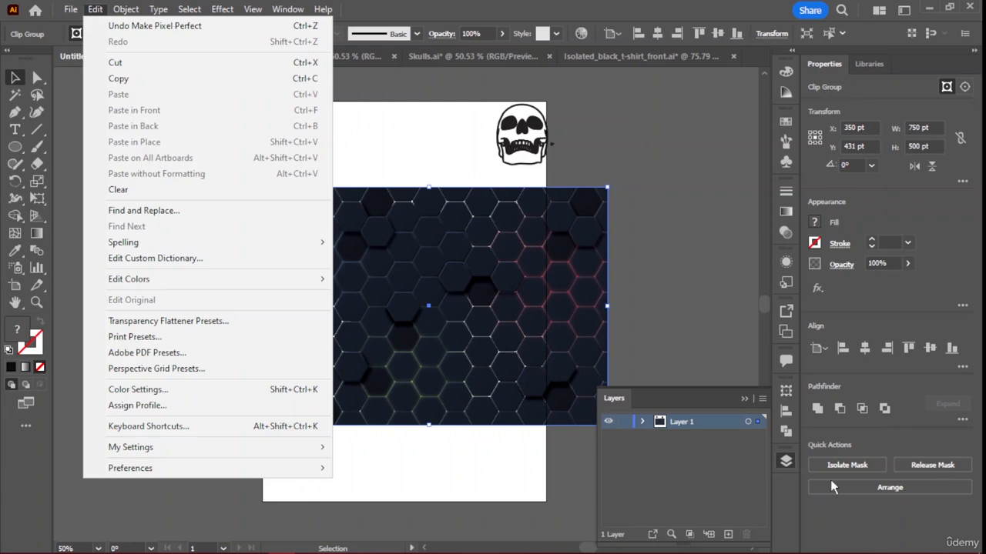
{"action": "left_click", "coordinate": [664, 428]}
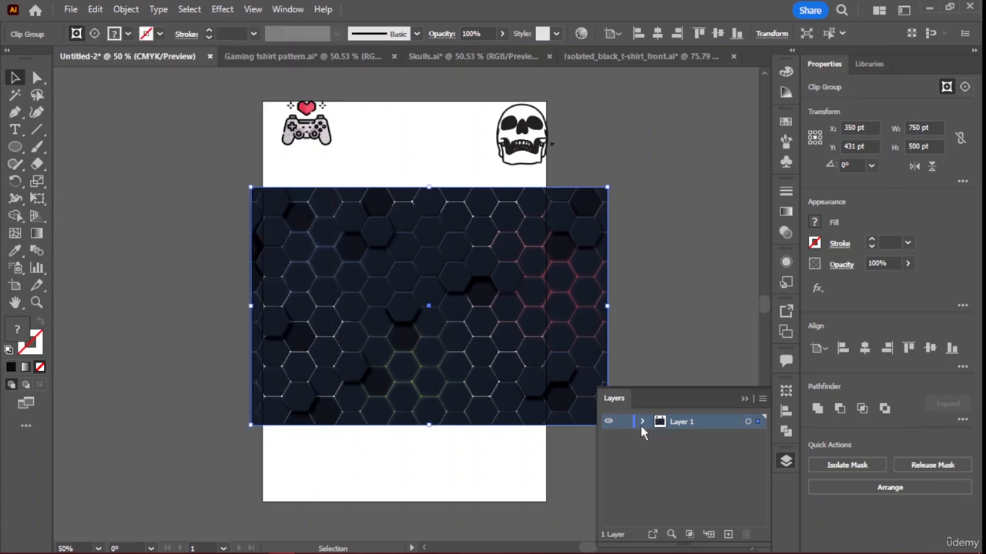
{"action": "left_click", "coordinate": [728, 534]}
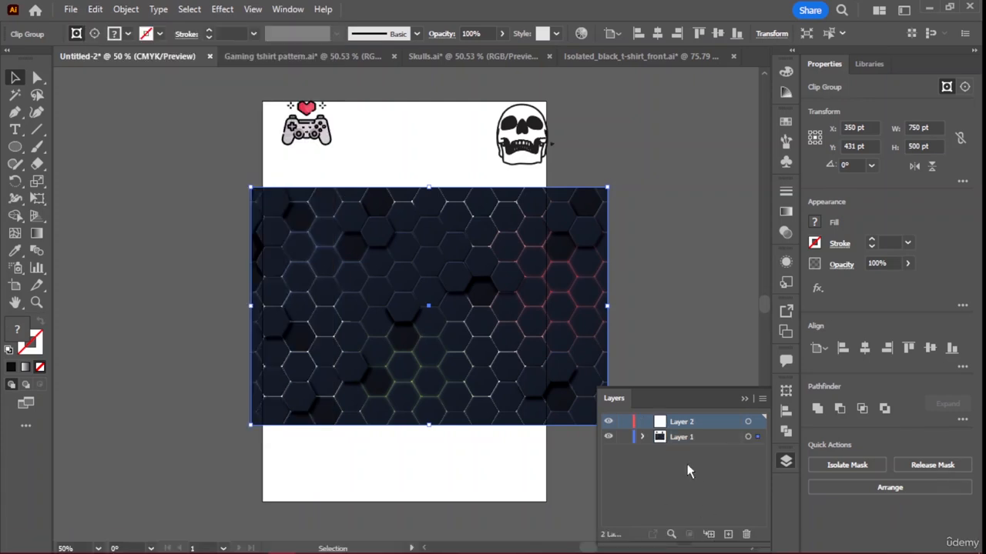
Move the hexagon pattern off the T-shirt and delete it, and try to place Layer 2 beneath Layer 1
{"action": "left_click_drag", "start_coordinate": [493, 324], "coordinate": [637, 360]}
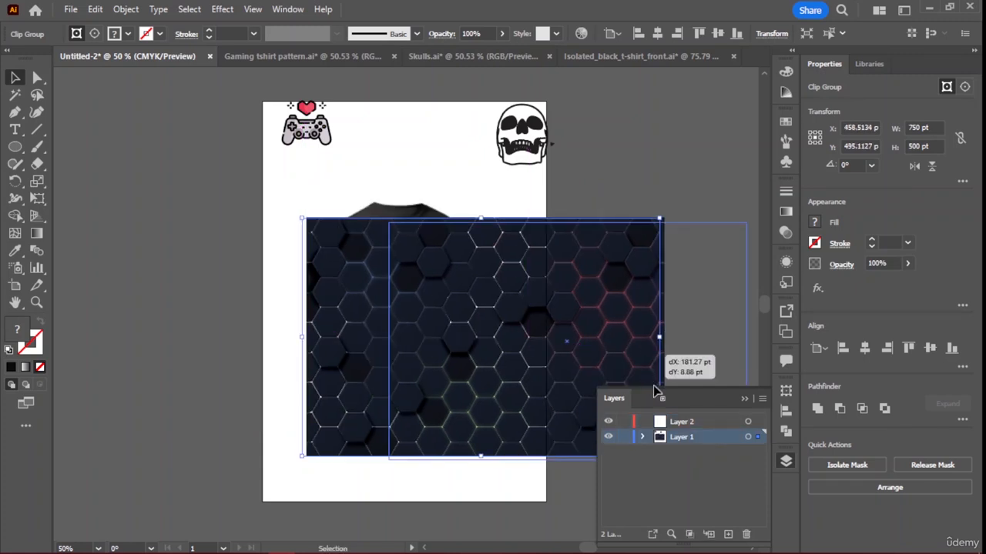
{"action": "left_click_drag", "start_coordinate": [682, 428], "coordinate": [682, 426]}
{"action": "left_click_drag", "start_coordinate": [627, 363], "coordinate": [645, 335]}
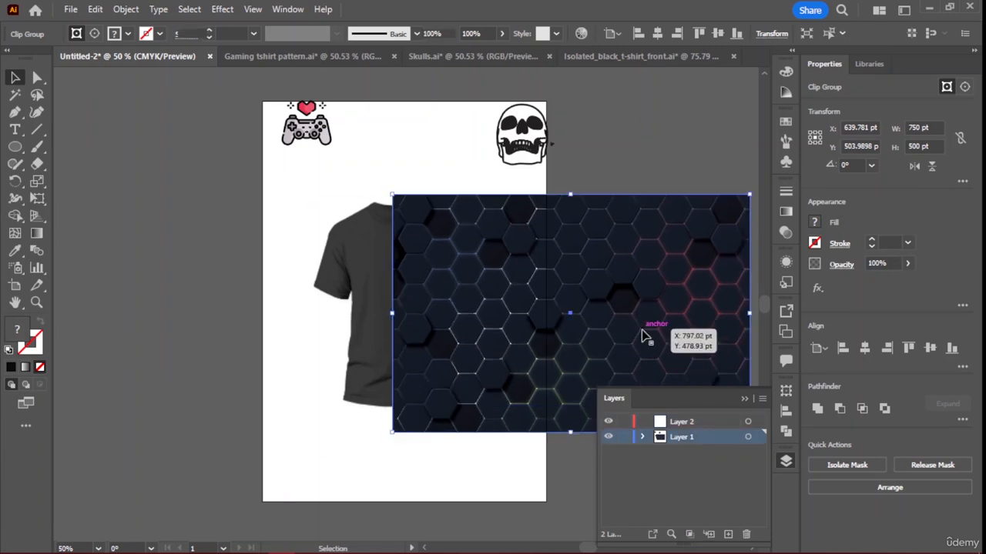
{"action": "key", "text": "Delete"}
{"action": "left_click", "coordinate": [687, 424]}
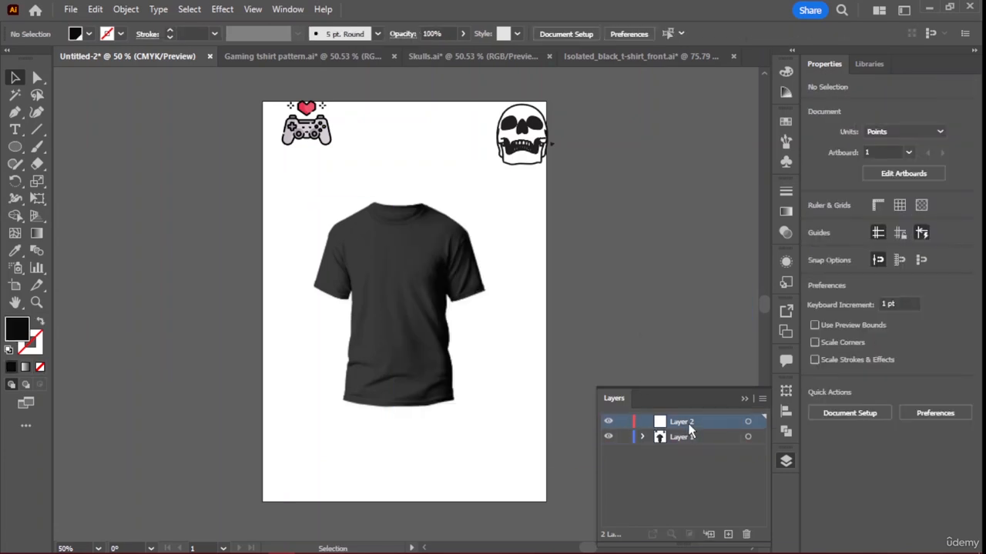
{"action": "left_click_drag", "start_coordinate": [688, 425], "coordinate": [691, 450]}
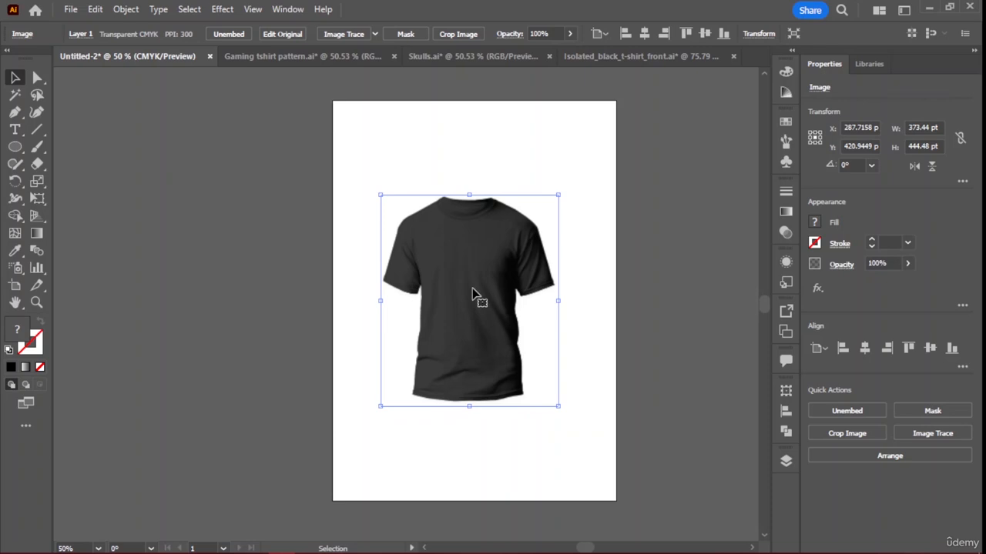
Reposition the T-shirt image on the artboard to about X 314 pt, Y 398 pt
{"action": "left_click_drag", "start_coordinate": [484, 291], "coordinate": [486, 292]}
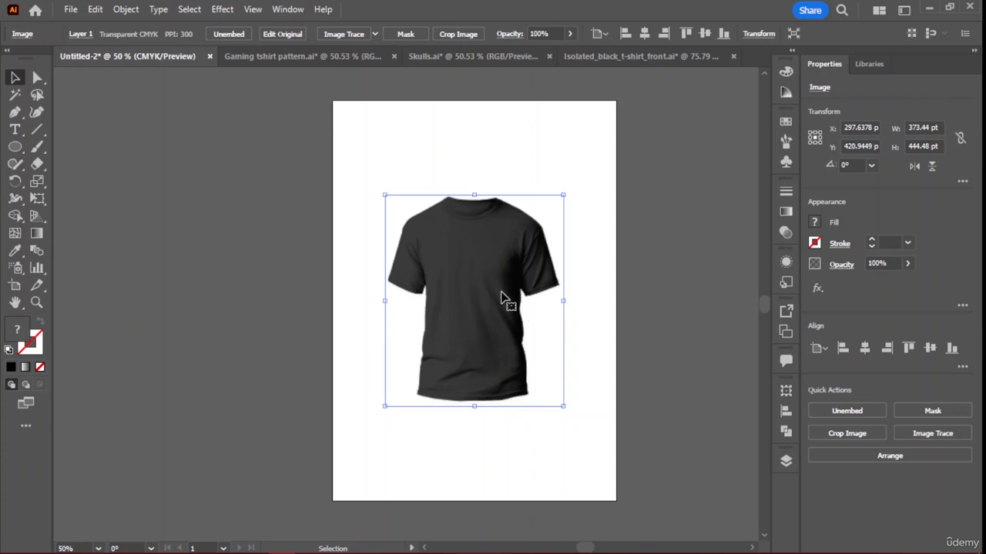
{"action": "left_click_drag", "start_coordinate": [504, 297], "coordinate": [469, 256]}
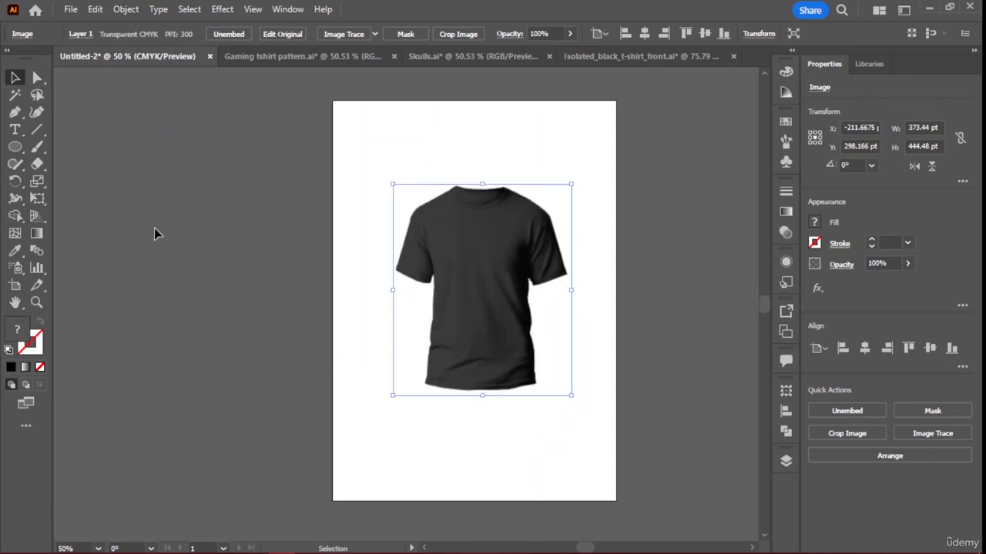
{"action": "left_click", "coordinate": [15, 113]}
{"action": "left_click", "coordinate": [16, 115]}
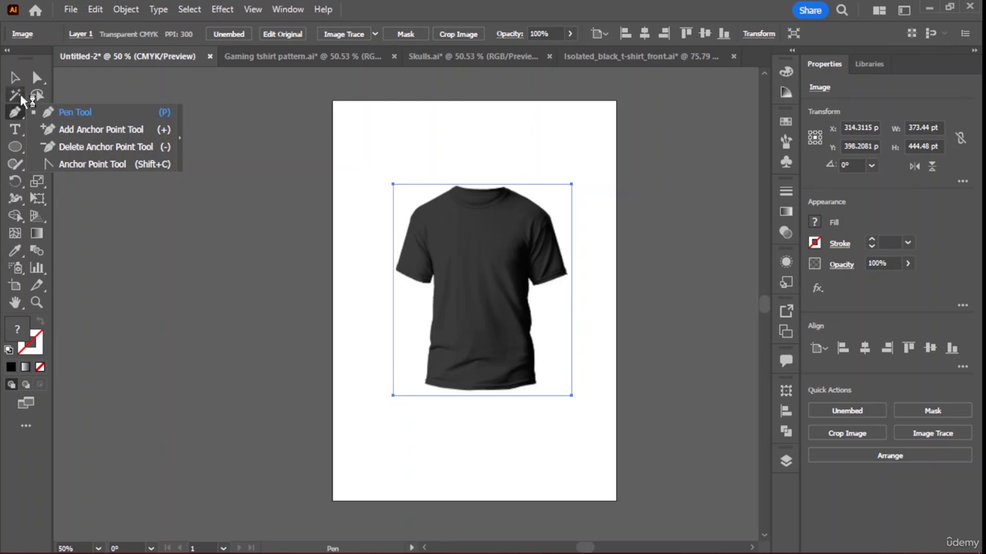
{"action": "left_click", "coordinate": [14, 112]}
{"action": "left_click_drag", "start_coordinate": [453, 301], "coordinate": [432, 302]}
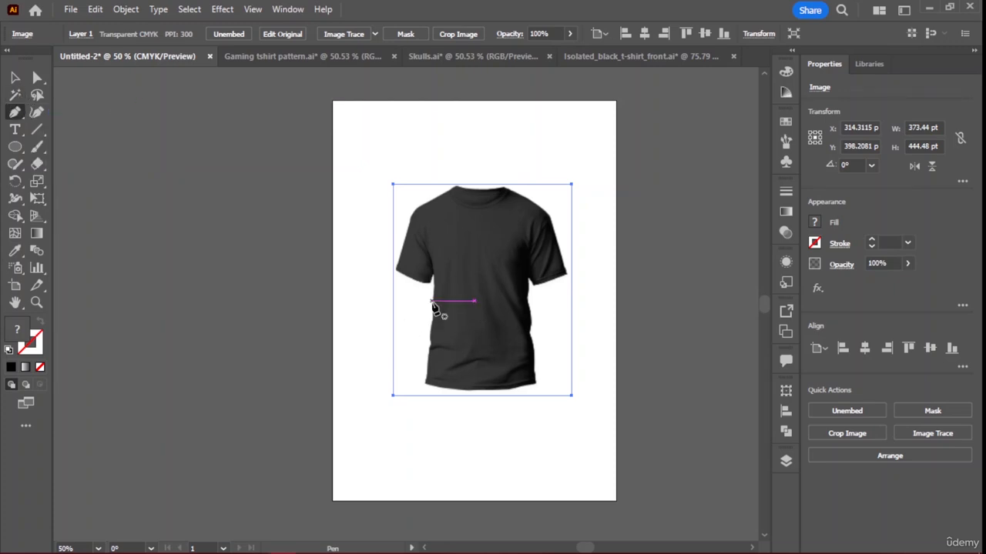
{"action": "key", "text": "ctrl+z"}
Delete the T-shirt image from the artboard and remove the empty Layer 2
{"action": "key", "text": "v"}
{"action": "mouse_move", "coordinate": [475, 254]}
{"action": "left_mouse_down"}
{"action": "mouse_move", "coordinate": [486, 244]}
{"action": "mouse_move", "coordinate": [475, 250]}
{"action": "left_mouse_up"}
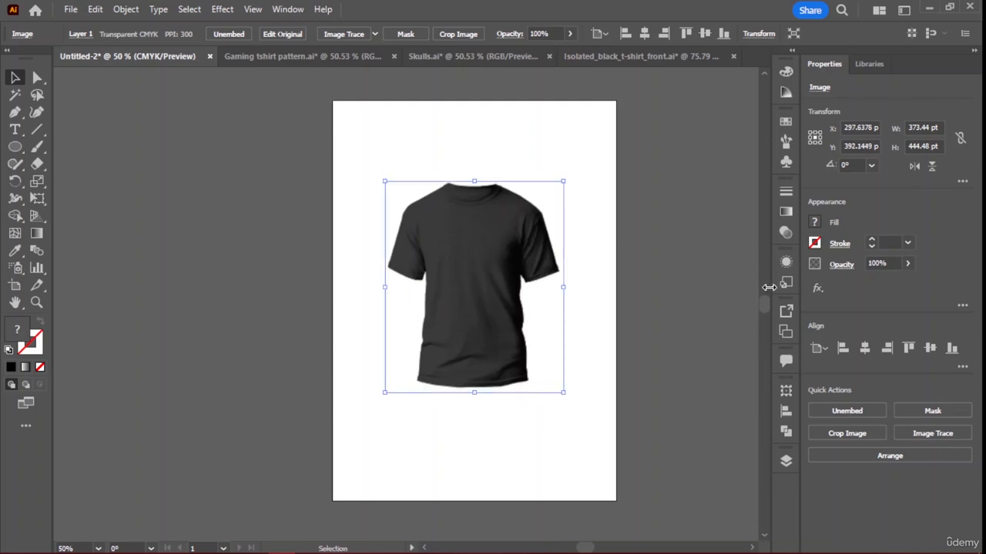
{"action": "left_click", "coordinate": [786, 461]}
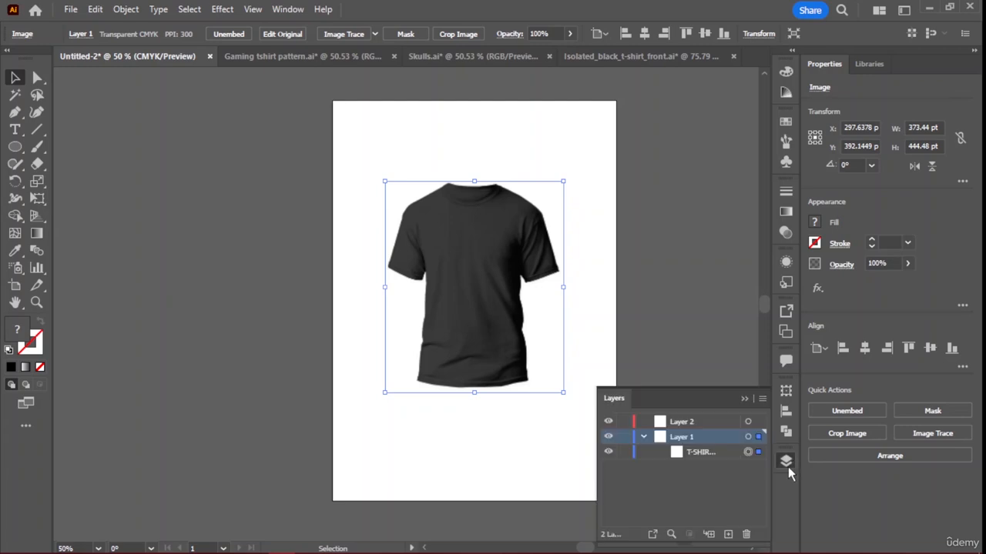
{"action": "left_click", "coordinate": [679, 425]}
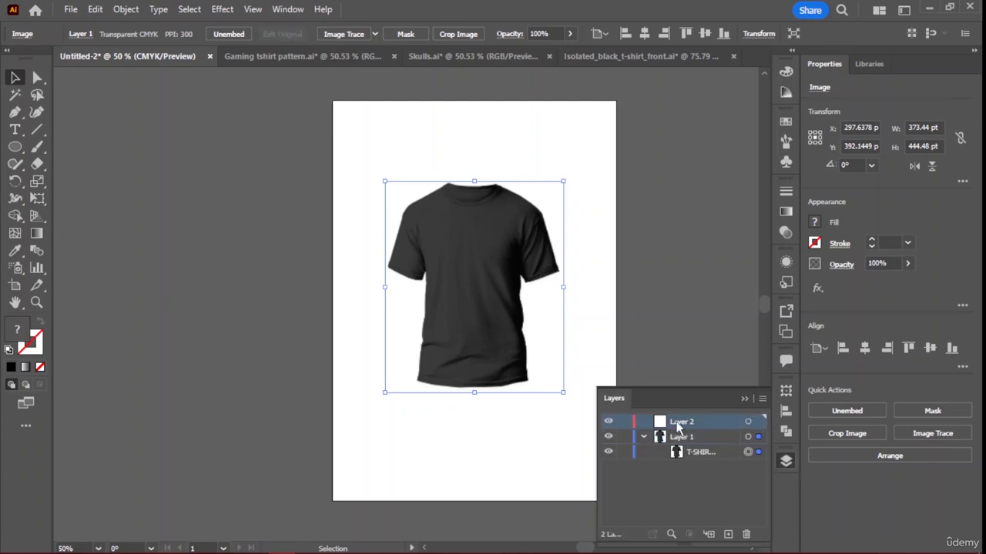
{"action": "key", "text": "Delete"}
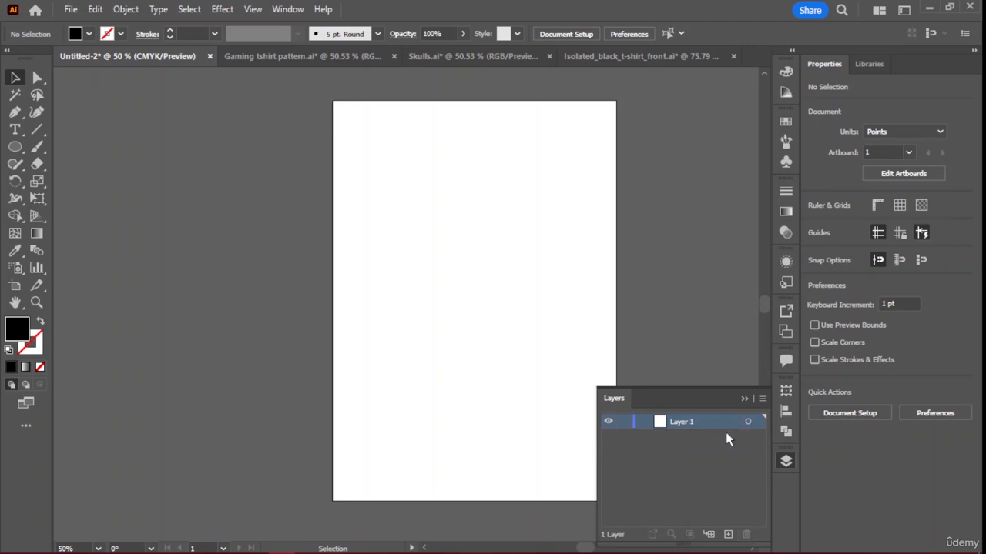
Bring the T-shirt image from Isolated_black_t-shirt_front.ai into Untitled-2 at about X 318 pt, Y 405 pt
{"action": "left_click", "coordinate": [639, 56]}
{"action": "left_click_drag", "start_coordinate": [388, 250], "coordinate": [444, 245]}
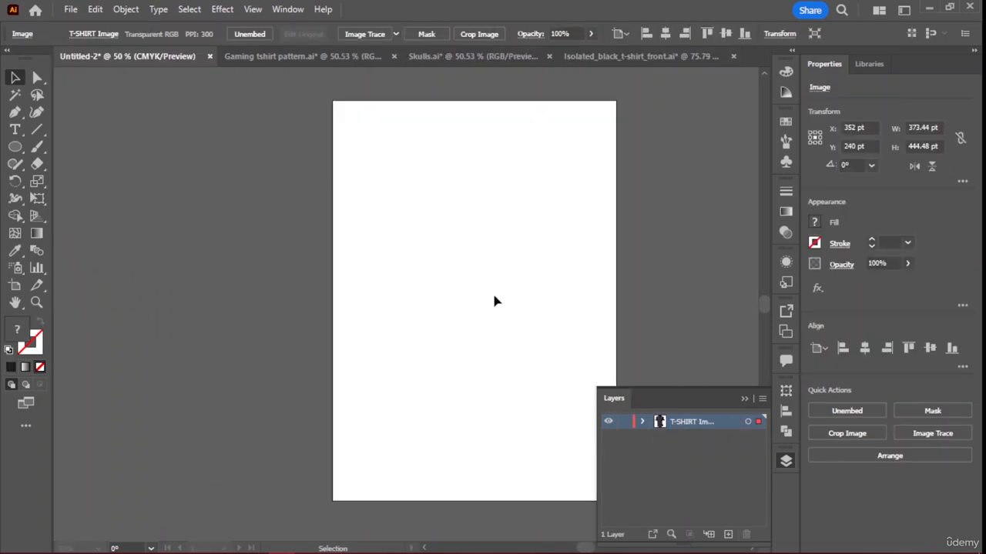
{"action": "left_click_drag", "start_coordinate": [495, 300], "coordinate": [495, 300]}
Rename the layer that holds the T-shirt as Image
{"action": "double_click", "coordinate": [691, 423]}
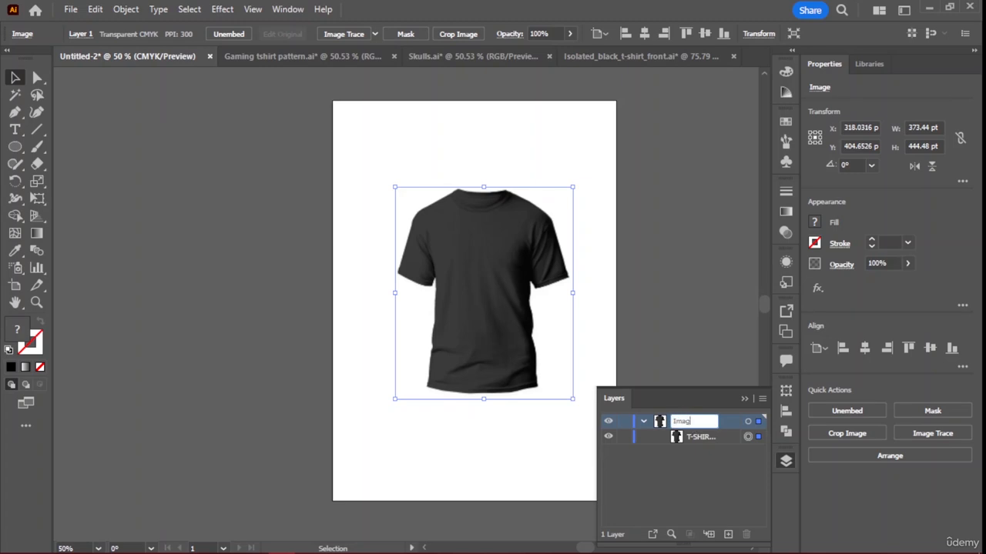
{"action": "type", "text": "Image"}
{"action": "key", "text": "Return"}
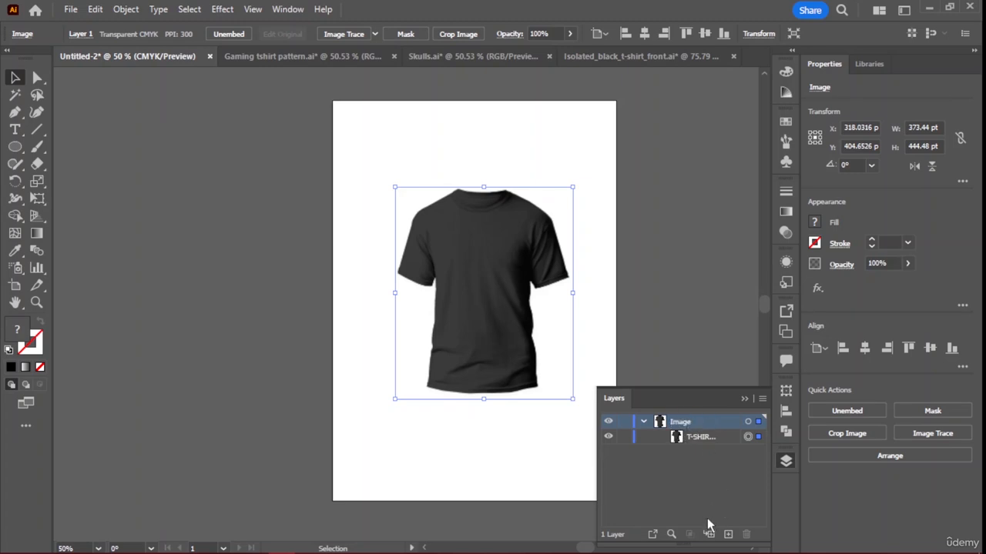
Add a new layer beneath the Image layer and collapse the Image layer's contents
{"action": "left_click", "coordinate": [727, 534]}
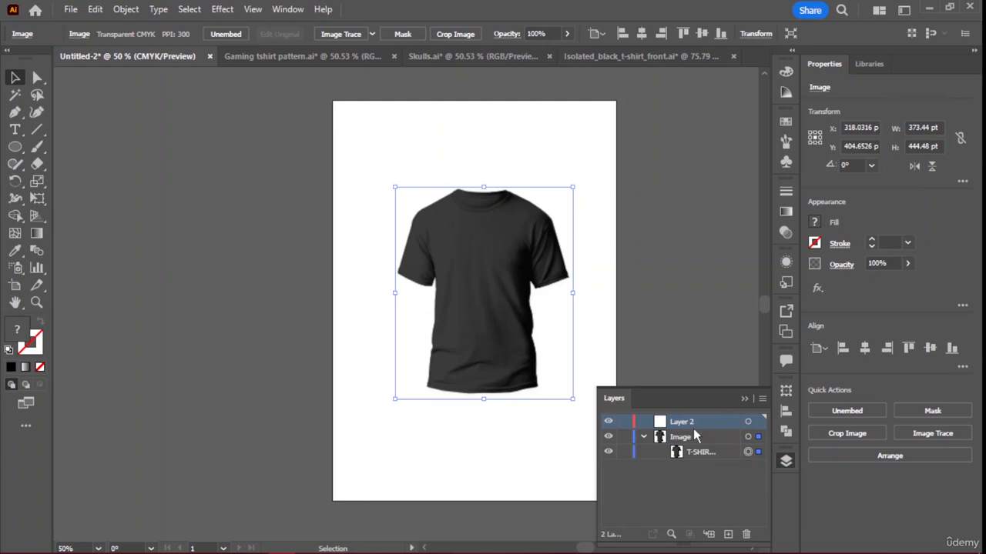
{"action": "left_click_drag", "start_coordinate": [691, 433], "coordinate": [691, 480]}
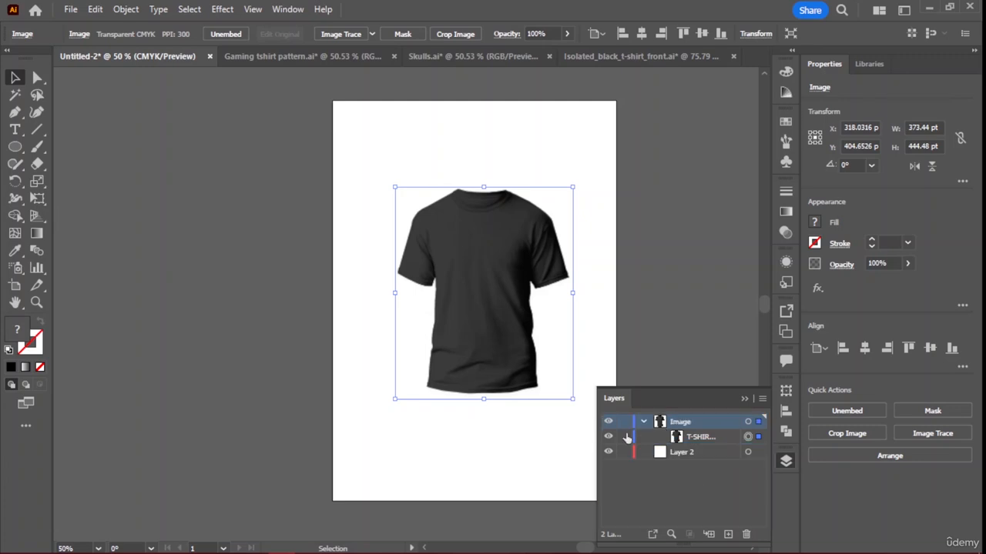
{"action": "left_click", "coordinate": [690, 454]}
{"action": "left_click", "coordinate": [712, 439]}
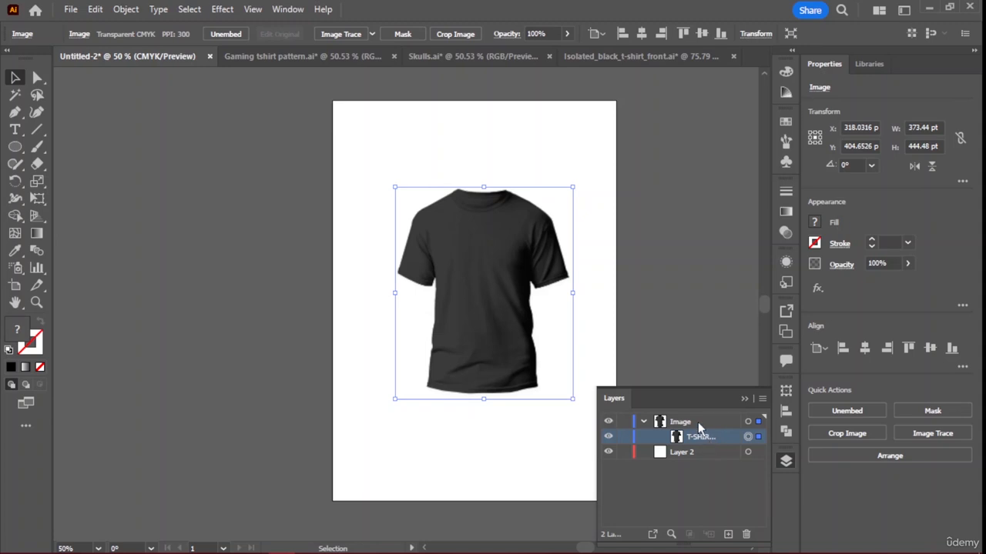
{"action": "left_click", "coordinate": [700, 426]}
{"action": "left_click", "coordinate": [644, 422]}
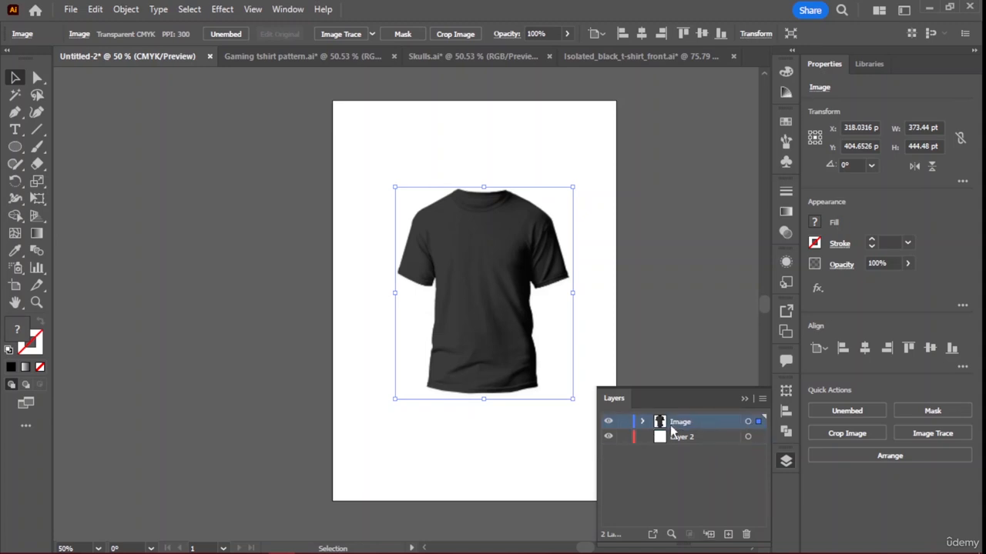
Apply a clipping mask to the T-shirt image and move the clip group to about X 286 pt, Y 385 pt
{"action": "left_click", "coordinate": [749, 423]}
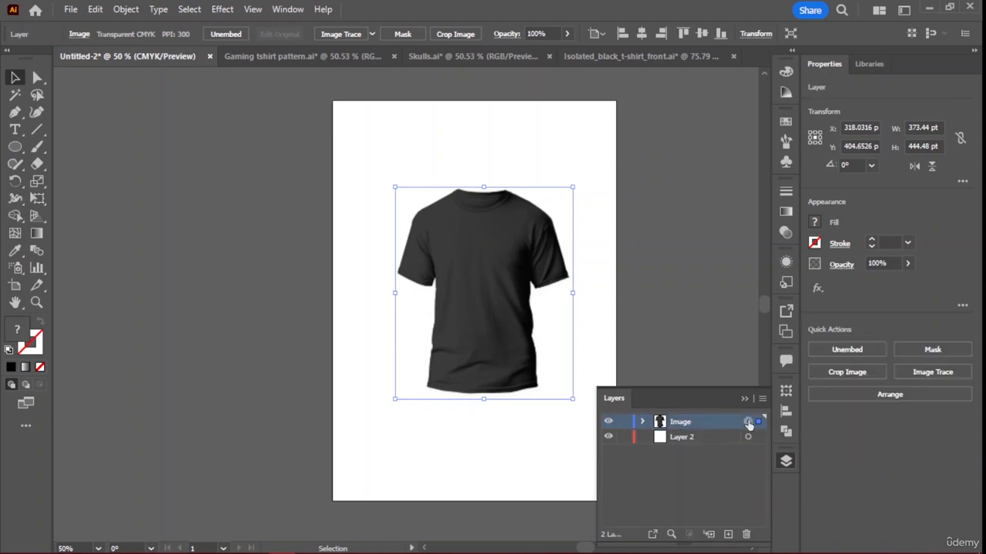
{"action": "left_click", "coordinate": [932, 350]}
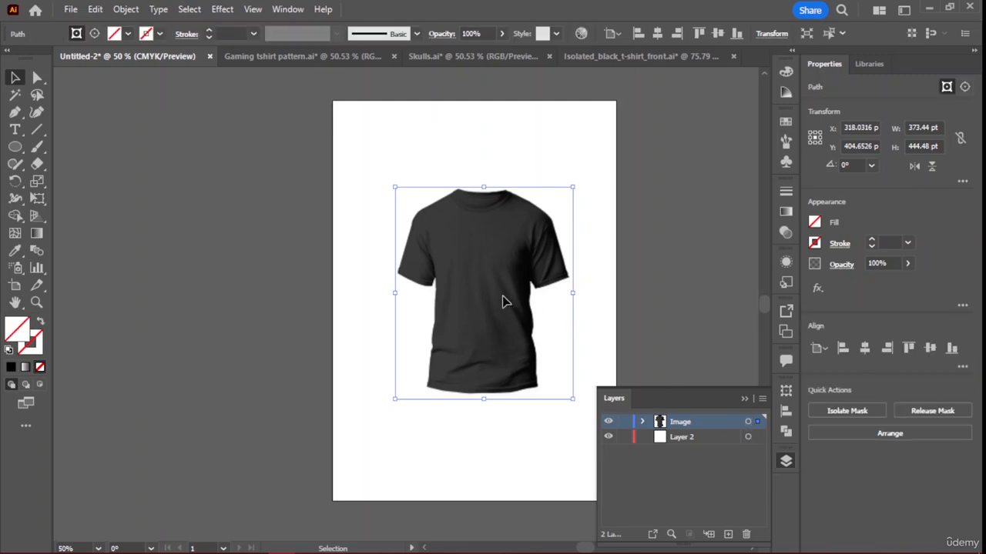
{"action": "left_click_drag", "start_coordinate": [503, 297], "coordinate": [488, 287]}
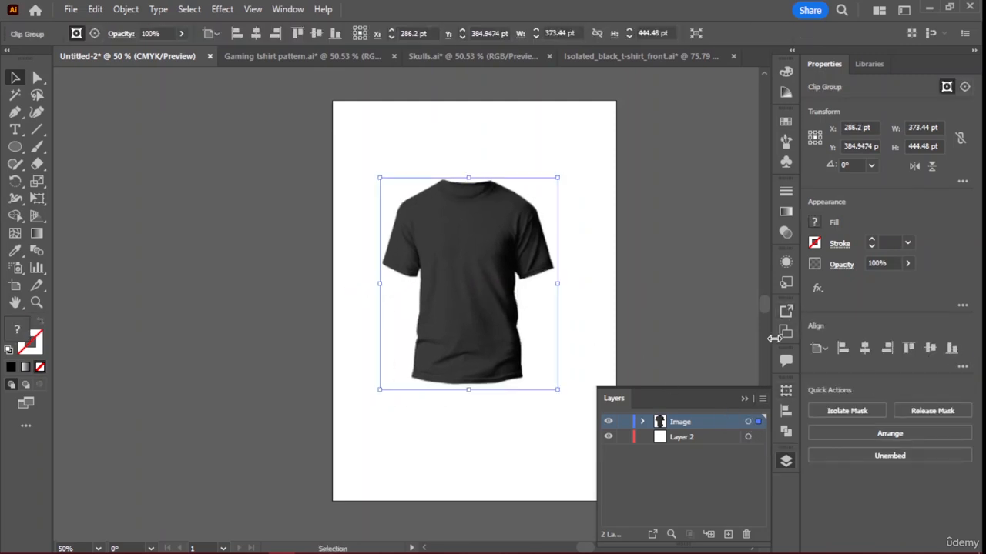
Copy the T-shirt clip group
{"action": "right_click", "coordinate": [505, 266]}
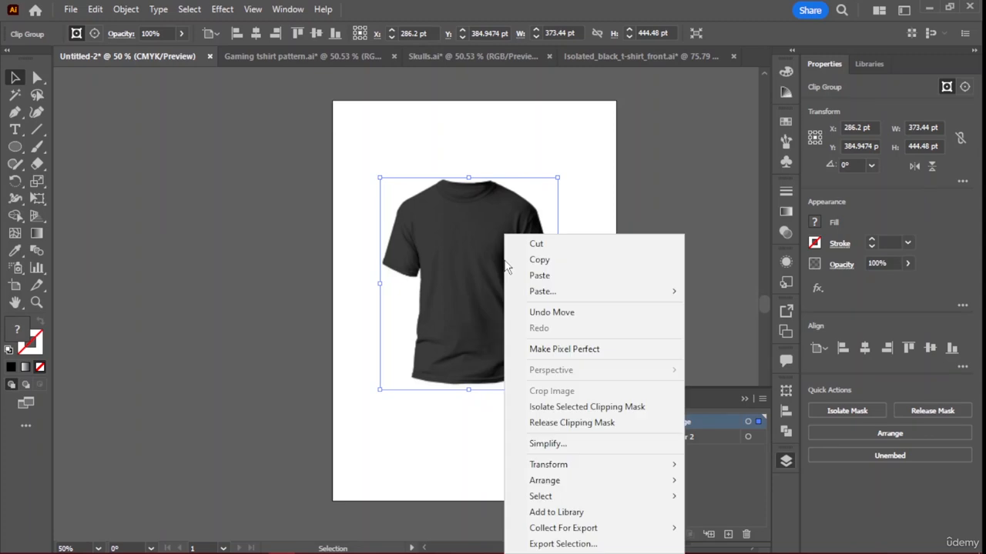
{"action": "left_click", "coordinate": [343, 186]}
{"action": "left_click", "coordinate": [73, 10]}
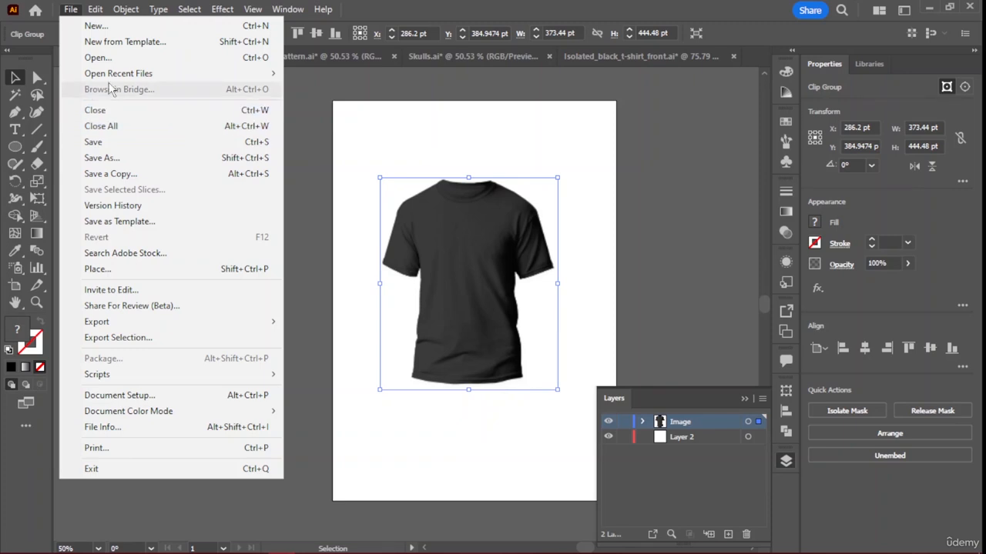
{"action": "mouse_move", "coordinate": [94, 19]}
{"action": "left_click", "coordinate": [132, 79]}
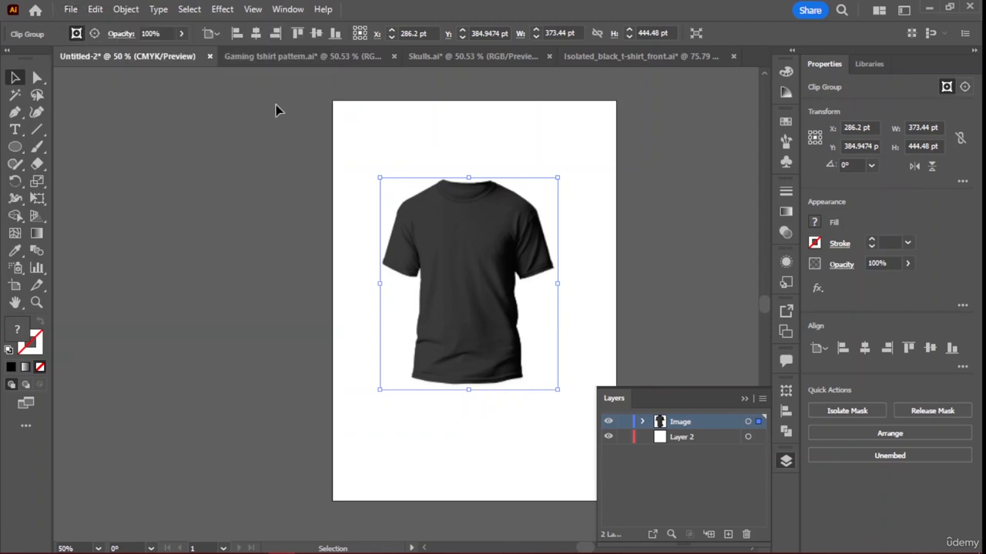
Create an opacity mask for the T-shirt clip group and paste the copied T-shirt in place inside the mask
{"action": "left_click", "coordinate": [785, 232]}
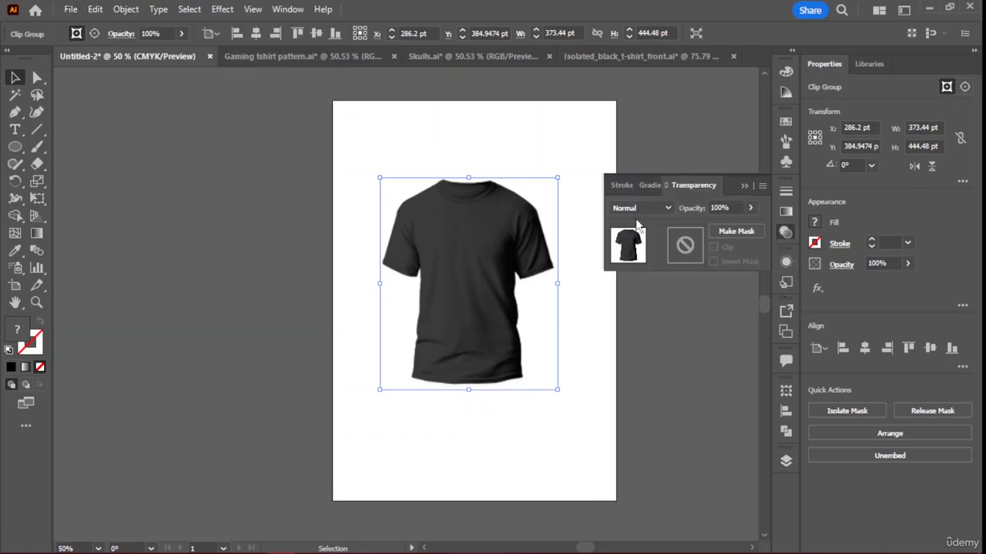
{"action": "left_click", "coordinate": [687, 247]}
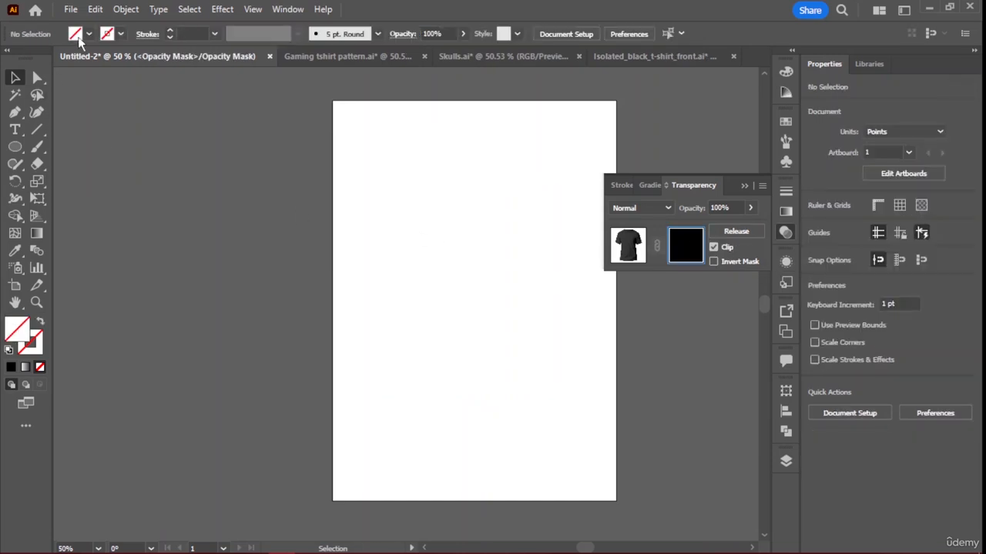
{"action": "left_click", "coordinate": [96, 11]}
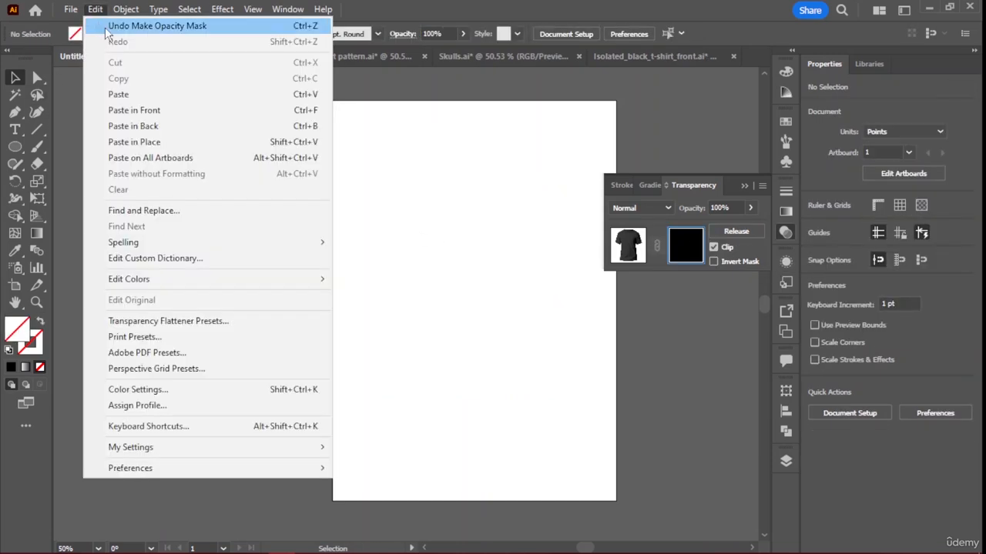
{"action": "left_click", "coordinate": [158, 141]}
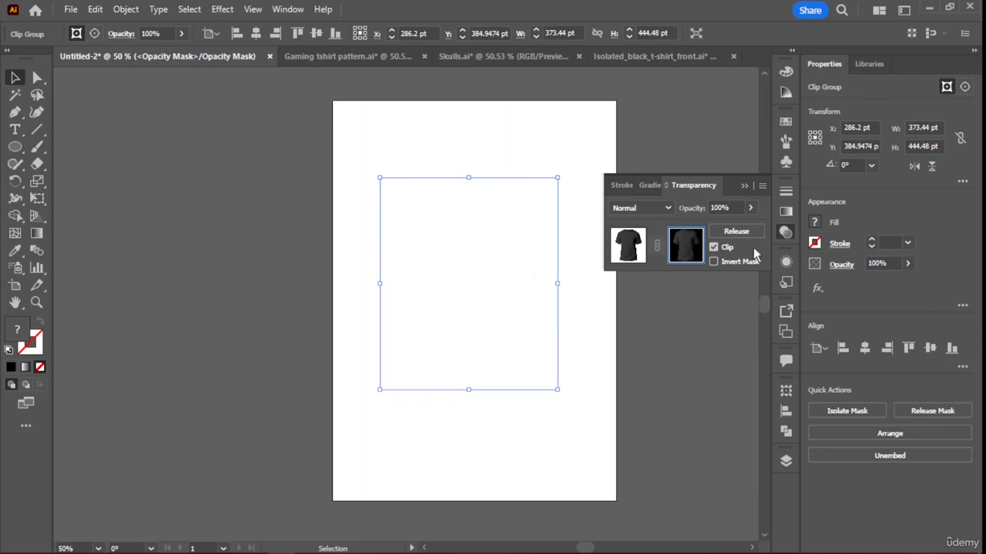
Leave opacity mask editing, move the masked T-shirt to about X 279 pt, Y 400 pt and open the layer list
{"action": "left_click", "coordinate": [636, 256]}
{"action": "left_click", "coordinate": [685, 251]}
{"action": "left_click", "coordinate": [632, 255]}
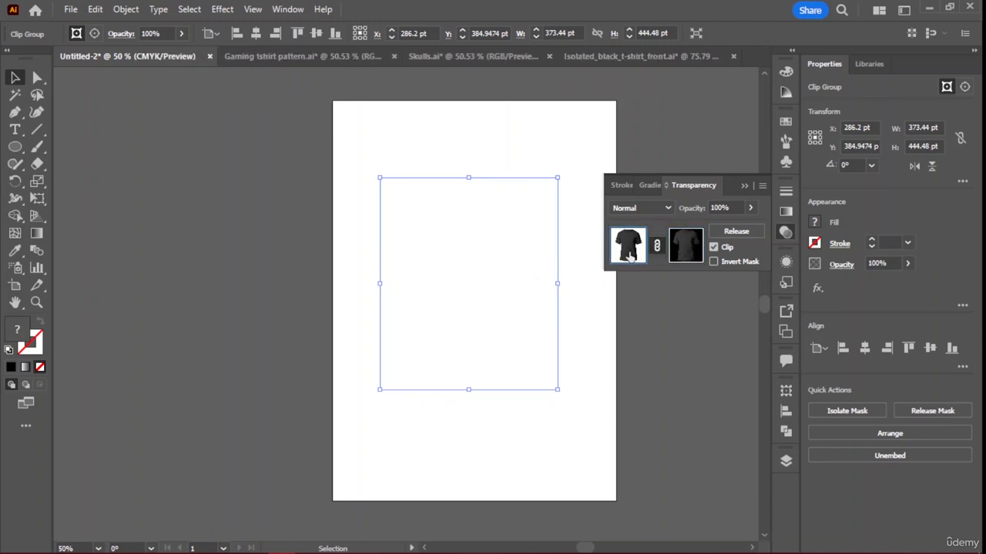
{"action": "left_click", "coordinate": [750, 208]}
{"action": "mouse_move", "coordinate": [748, 225]}
{"action": "left_mouse_down"}
{"action": "mouse_move", "coordinate": [697, 226]}
{"action": "mouse_move", "coordinate": [752, 235]}
{"action": "left_mouse_up"}
{"action": "left_click", "coordinate": [461, 304]}
{"action": "mouse_move", "coordinate": [487, 274]}
{"action": "left_mouse_down"}
{"action": "mouse_move", "coordinate": [521, 293]}
{"action": "mouse_move", "coordinate": [489, 275]}
{"action": "left_mouse_up"}
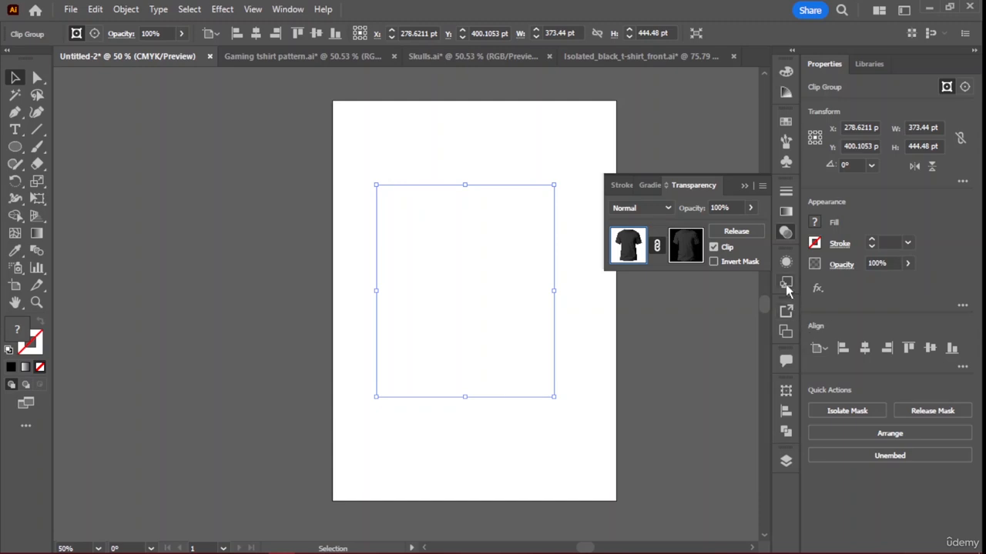
{"action": "left_click", "coordinate": [784, 464]}
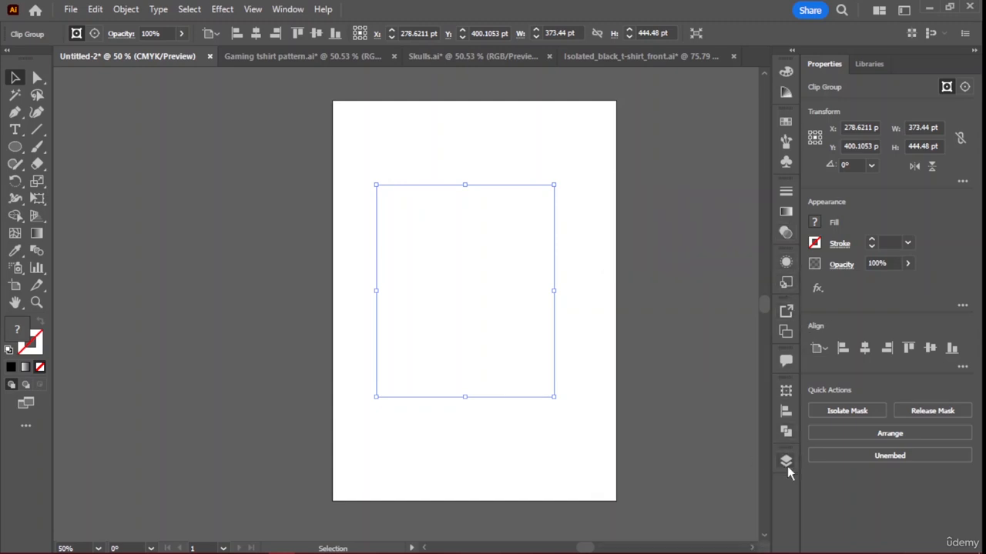
Turn off Clip for the T-shirt's opacity mask and move the masked T-shirt to about X 323 pt, Y 389 pt
{"action": "left_click", "coordinate": [786, 465]}
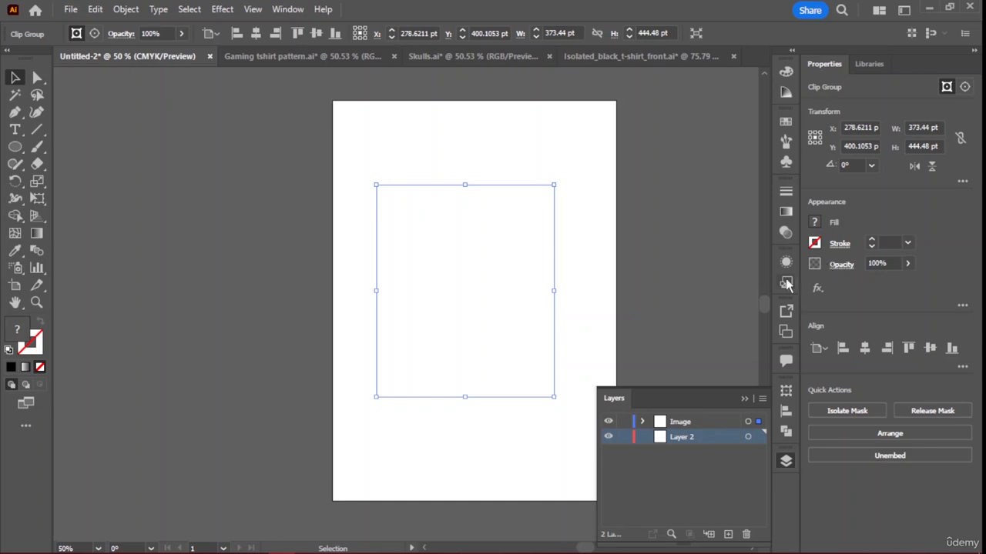
{"action": "left_click", "coordinate": [789, 232]}
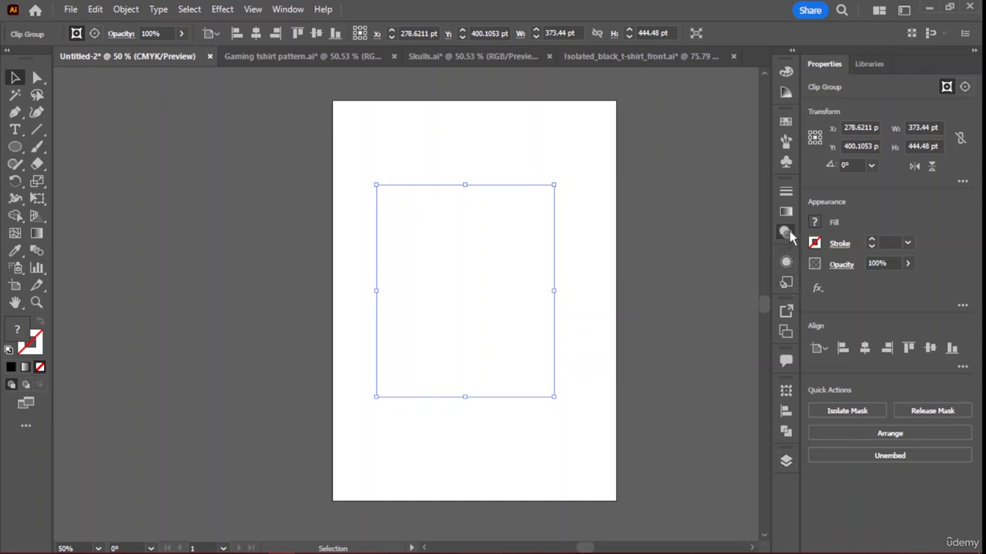
{"action": "left_click", "coordinate": [786, 233]}
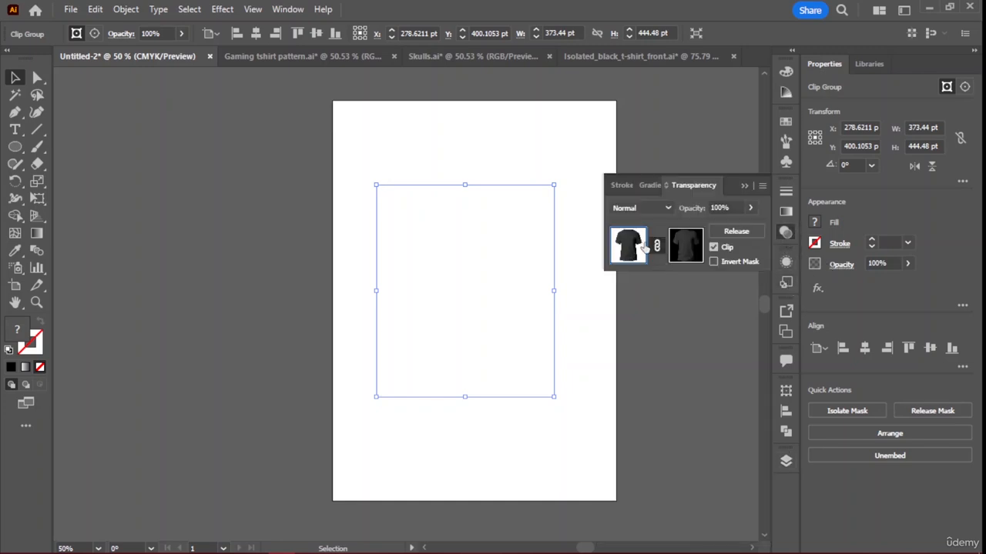
{"action": "left_click", "coordinate": [713, 247]}
{"action": "left_click_drag", "start_coordinate": [478, 263], "coordinate": [500, 256]}
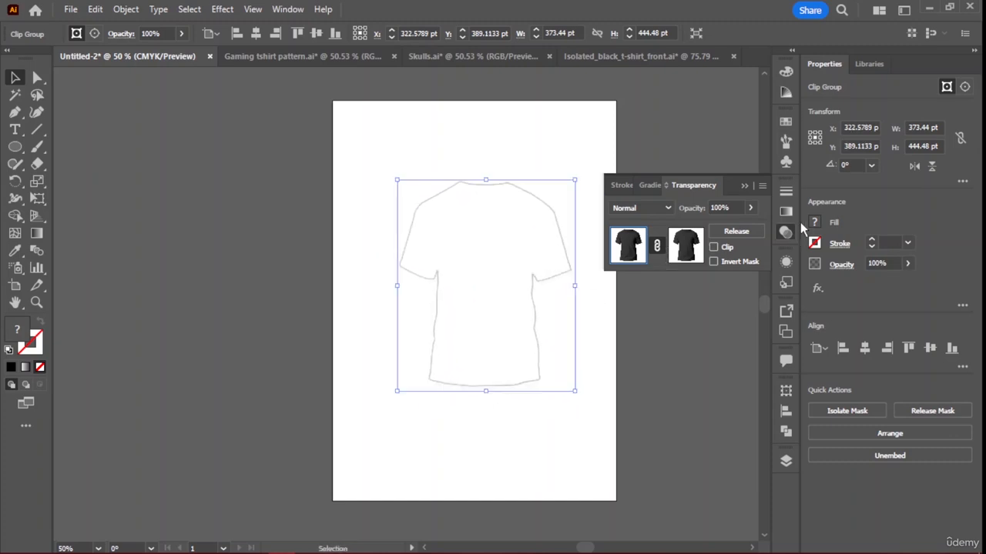
Try a 4 pt stroke on the T-shirt clip group
{"action": "left_click", "coordinate": [873, 243]}
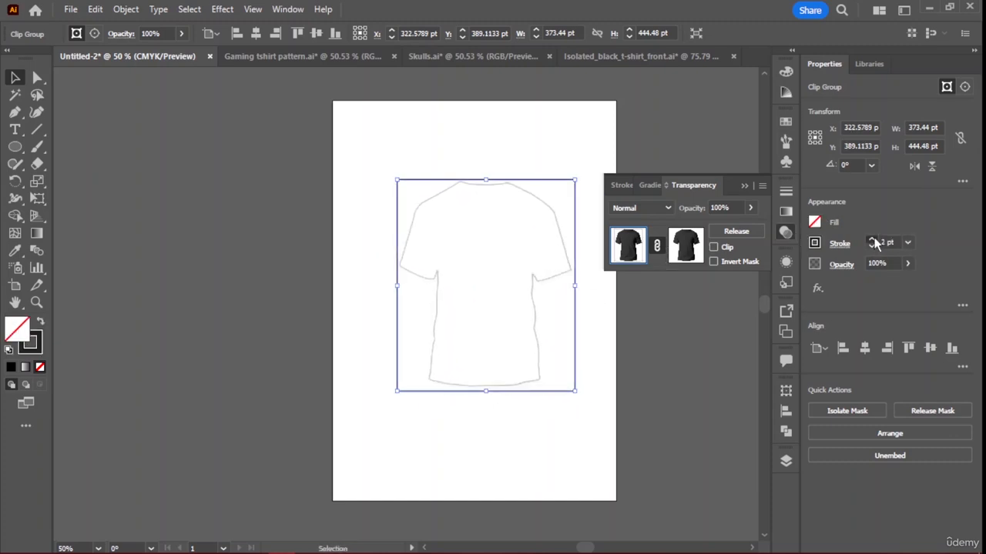
{"action": "left_click", "coordinate": [873, 243]}
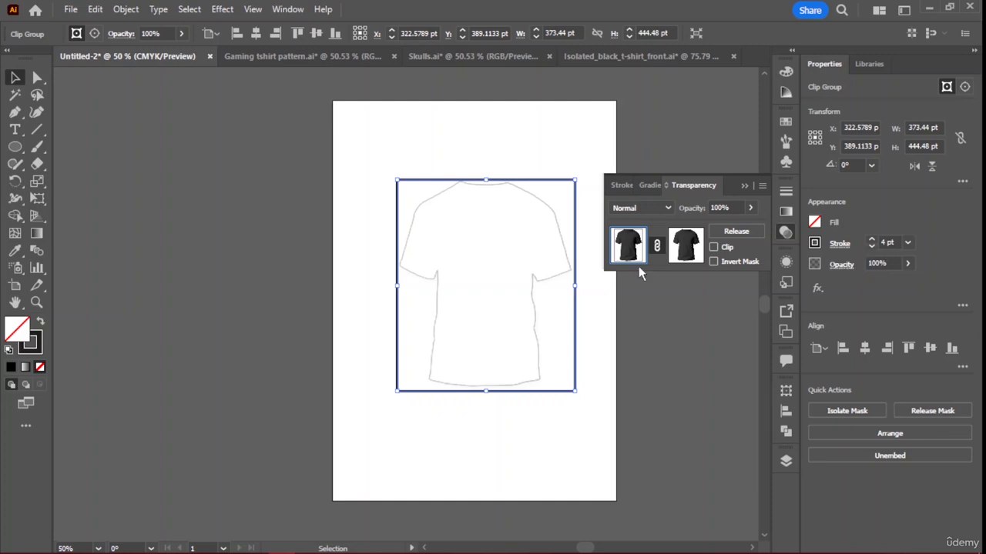
{"action": "left_click", "coordinate": [646, 119]}
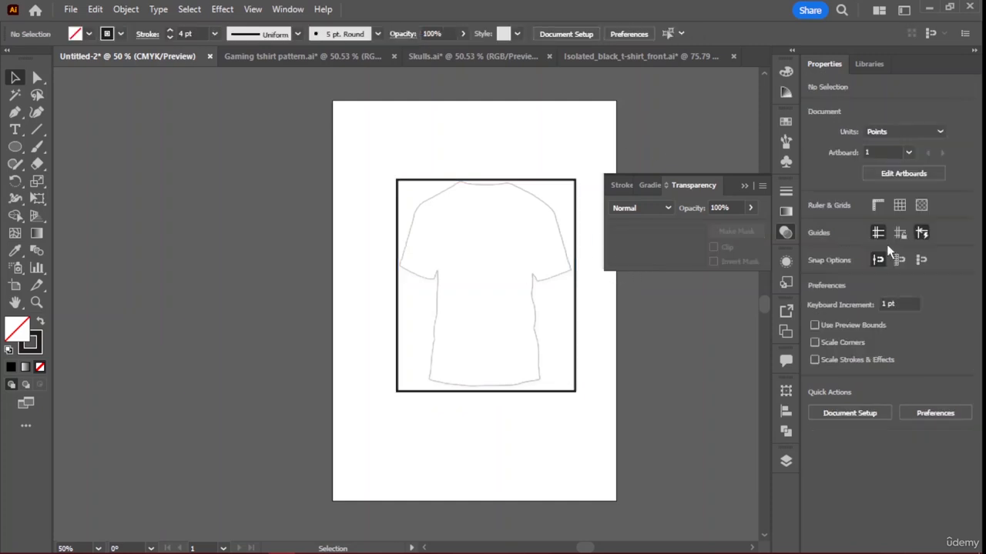
{"action": "left_click", "coordinate": [491, 244]}
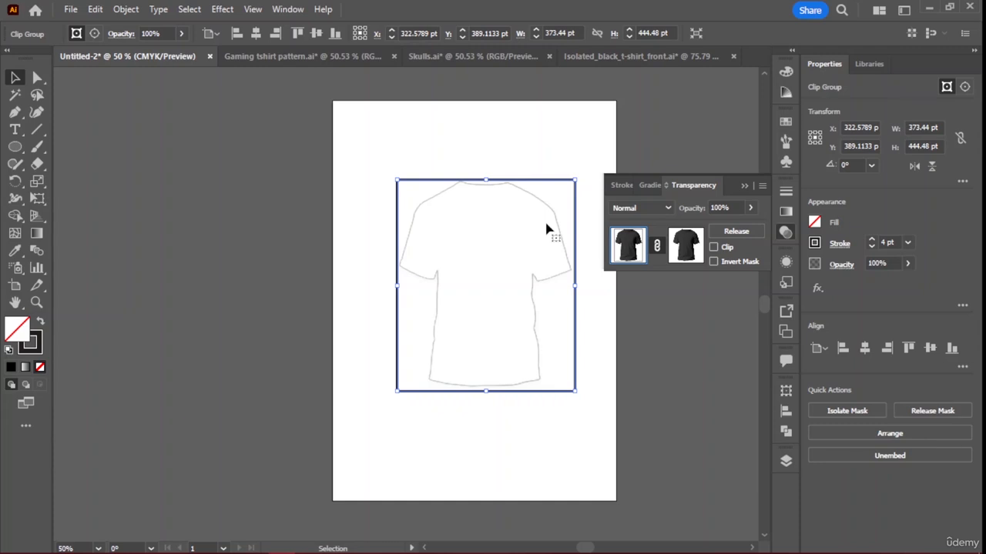
{"action": "left_click", "coordinate": [616, 114]}
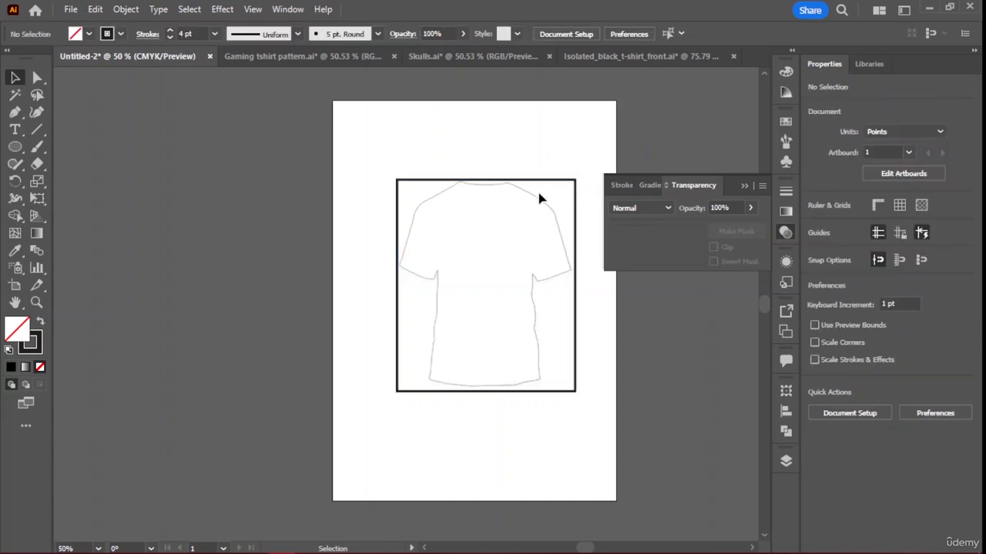
{"action": "left_click", "coordinate": [513, 252]}
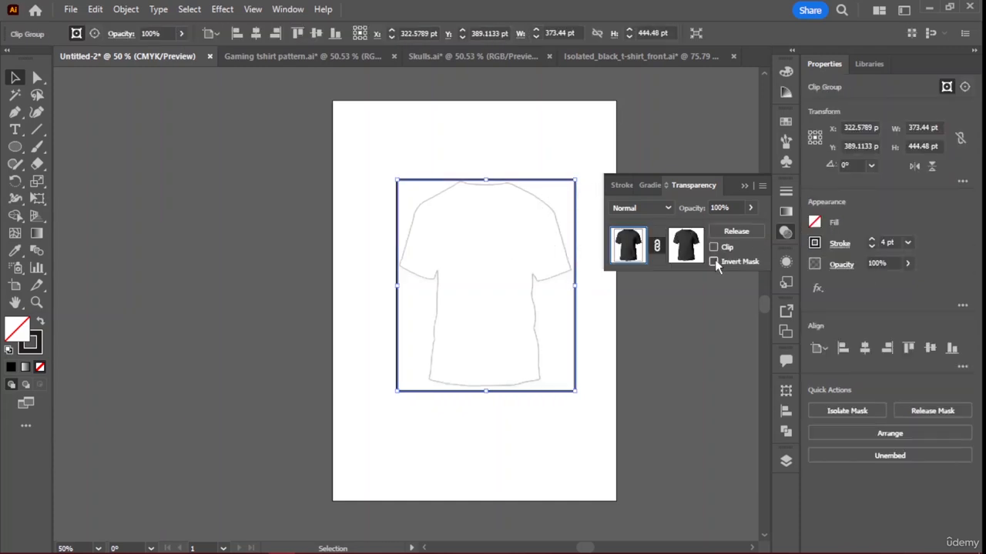
Remove the stroke from the T-shirt clip group and deselect it
{"action": "left_click", "coordinate": [872, 247]}
{"action": "left_click", "coordinate": [873, 247]}
{"action": "left_click", "coordinate": [873, 246]}
{"action": "left_click", "coordinate": [872, 246]}
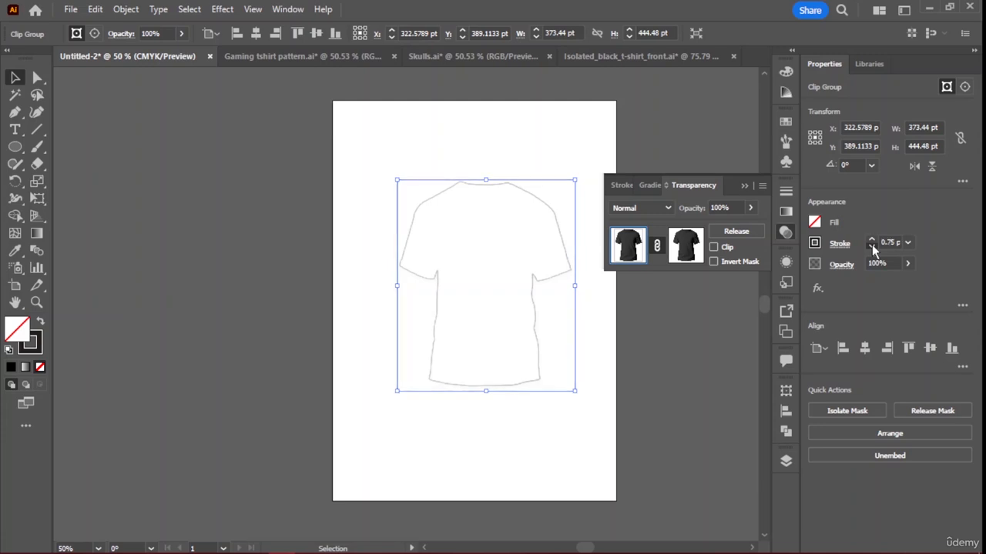
{"action": "left_click", "coordinate": [873, 247]}
{"action": "left_click", "coordinate": [872, 247]}
{"action": "left_click", "coordinate": [872, 247]}
{"action": "left_click", "coordinate": [655, 165]}
Move the masked T-shirt to about X 330 pt, Y 389 pt and delete the T-shirt copy inside its opacity mask
{"action": "left_click", "coordinate": [424, 249]}
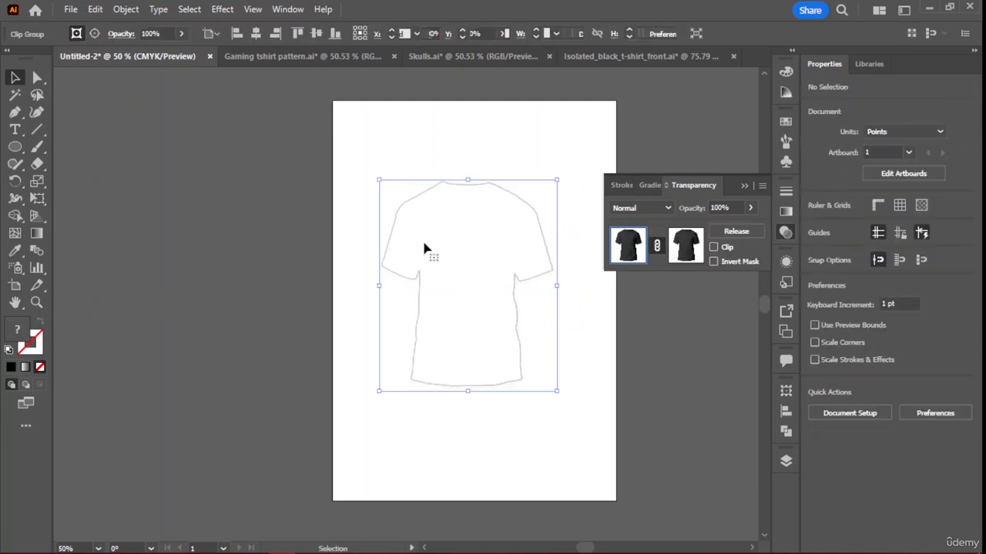
{"action": "left_click_drag", "start_coordinate": [424, 248], "coordinate": [451, 248]}
{"action": "left_click", "coordinate": [686, 245]}
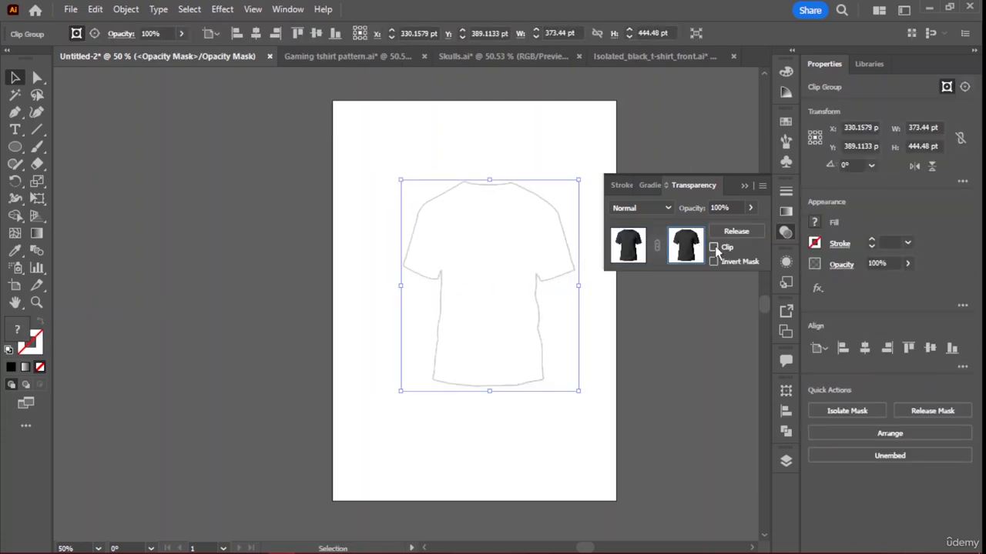
{"action": "left_click", "coordinate": [720, 248]}
{"action": "left_click", "coordinate": [713, 247]}
{"action": "key", "text": "Delete"}
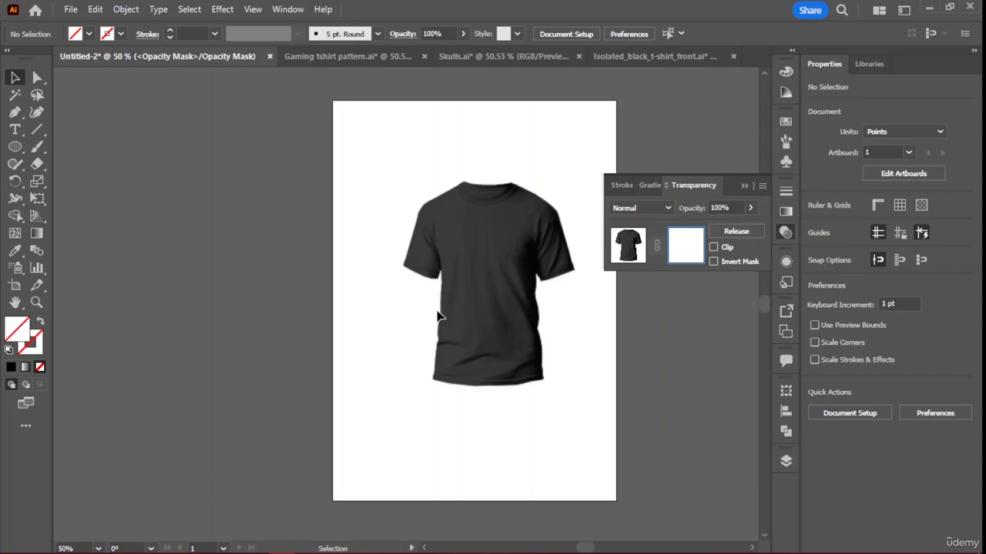
Start a Pen path inside the opacity mask at the T-shirt's lower-left hem corner and trace the left side up past the fold
{"action": "scroll", "coordinate": [570, 379], "scroll_direction": "up", "scroll_amount": 2}
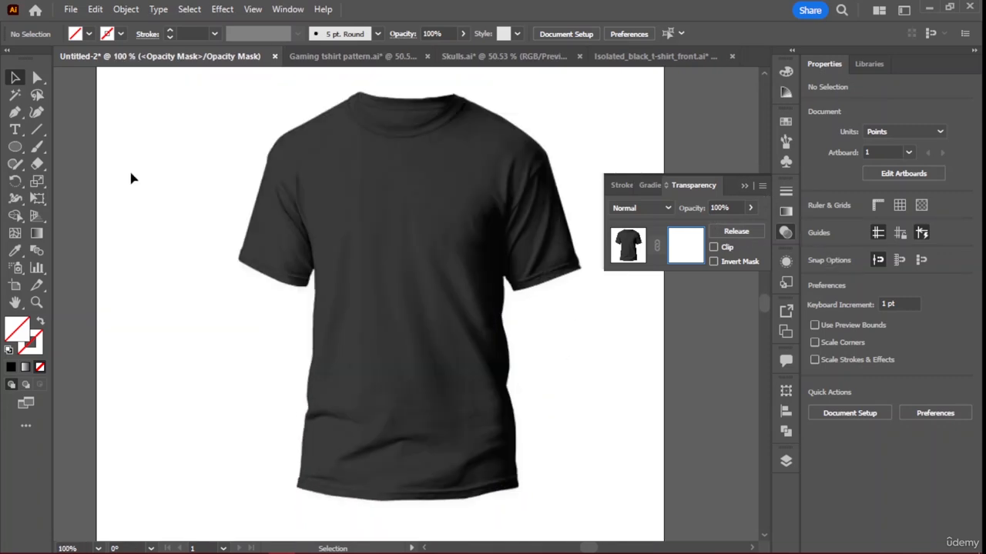
{"action": "left_click", "coordinate": [16, 112]}
{"action": "scroll", "coordinate": [313, 486], "scroll_direction": "up", "scroll_amount": 2}
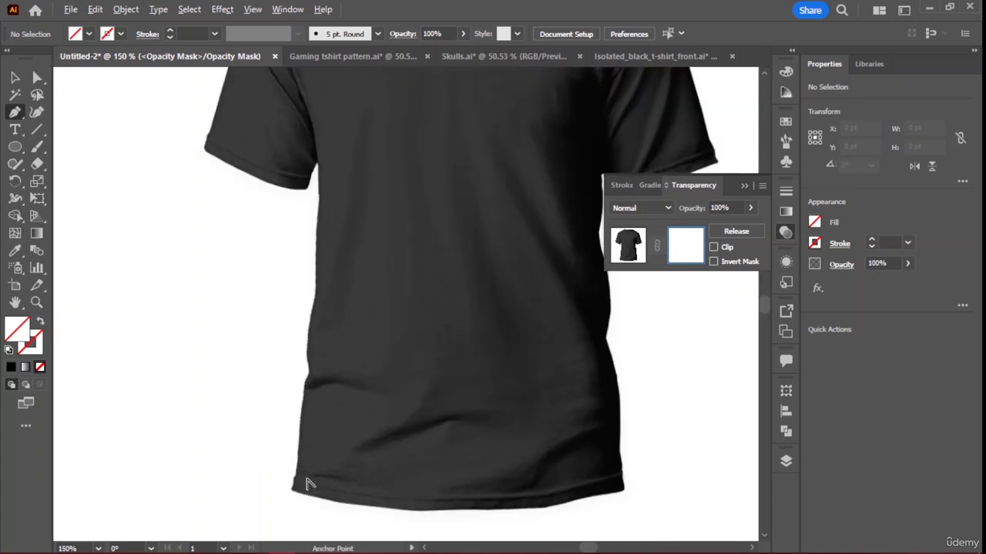
{"action": "left_click_drag", "start_coordinate": [290, 485], "coordinate": [302, 413]}
{"action": "left_click", "coordinate": [299, 407]}
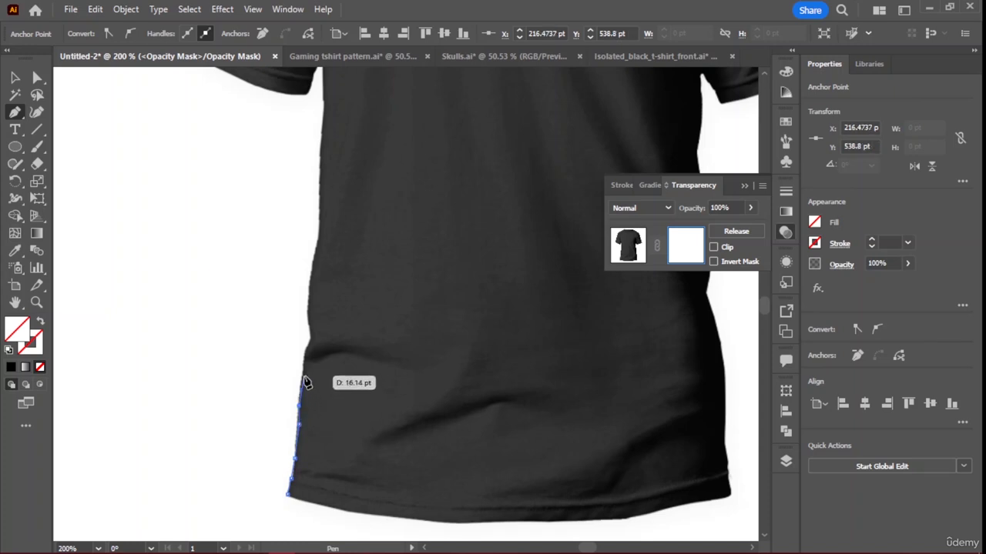
{"action": "left_click", "coordinate": [304, 375]}
{"action": "left_click", "coordinate": [304, 357]}
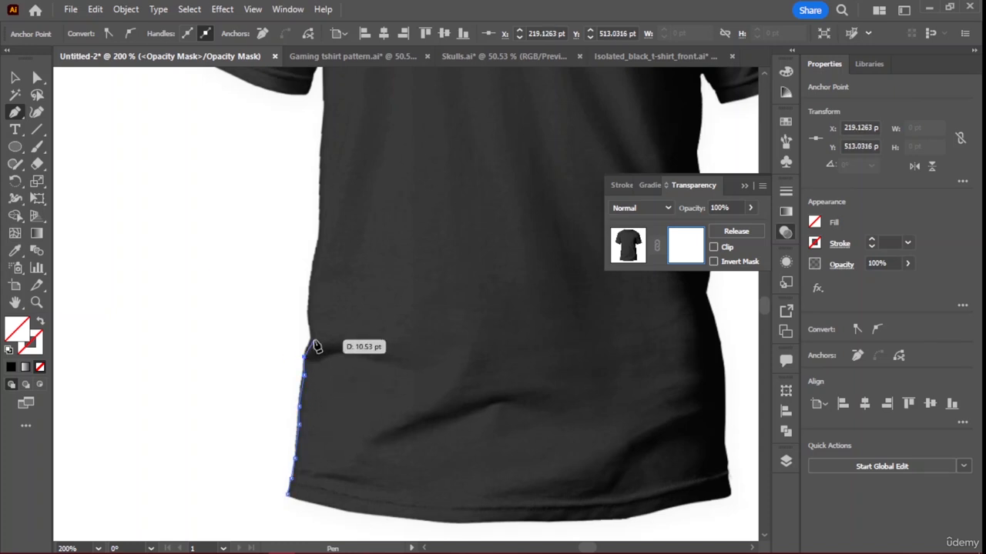
{"action": "left_click", "coordinate": [315, 339]}
{"action": "left_click", "coordinate": [315, 326]}
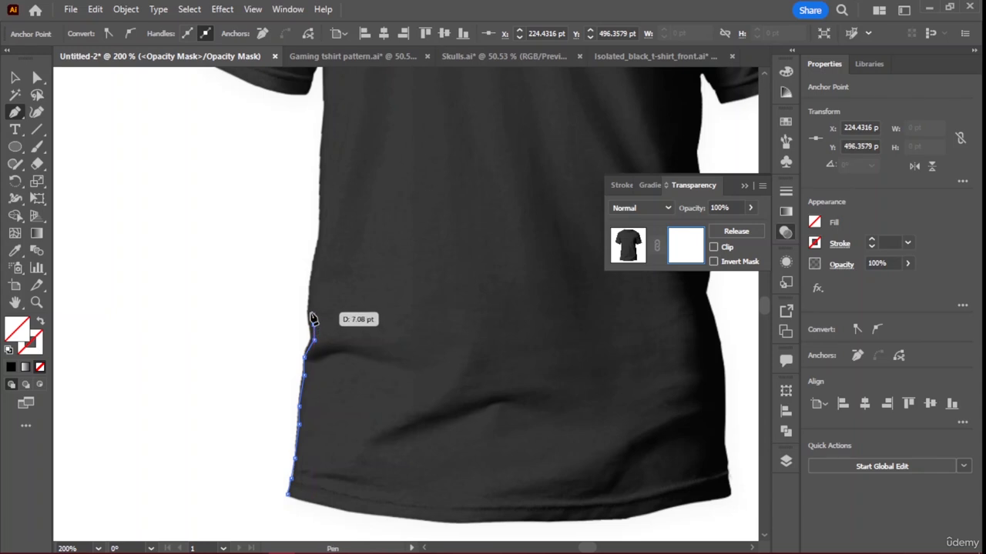
Continue the Pen path from just above the fold up the T-shirt's left edge to the waist
{"action": "left_click", "coordinate": [313, 300]}
{"action": "left_click", "coordinate": [316, 282]}
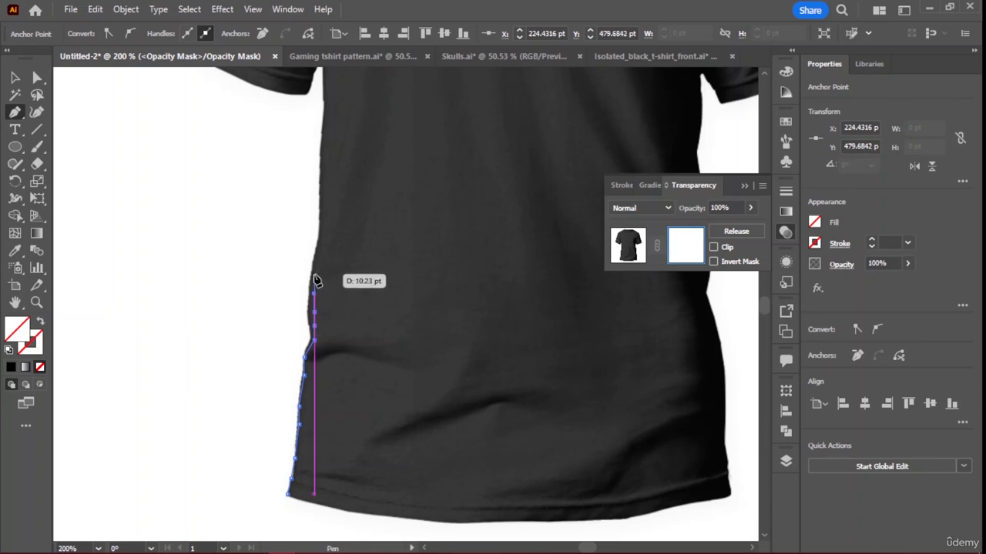
{"action": "left_click", "coordinate": [315, 272]}
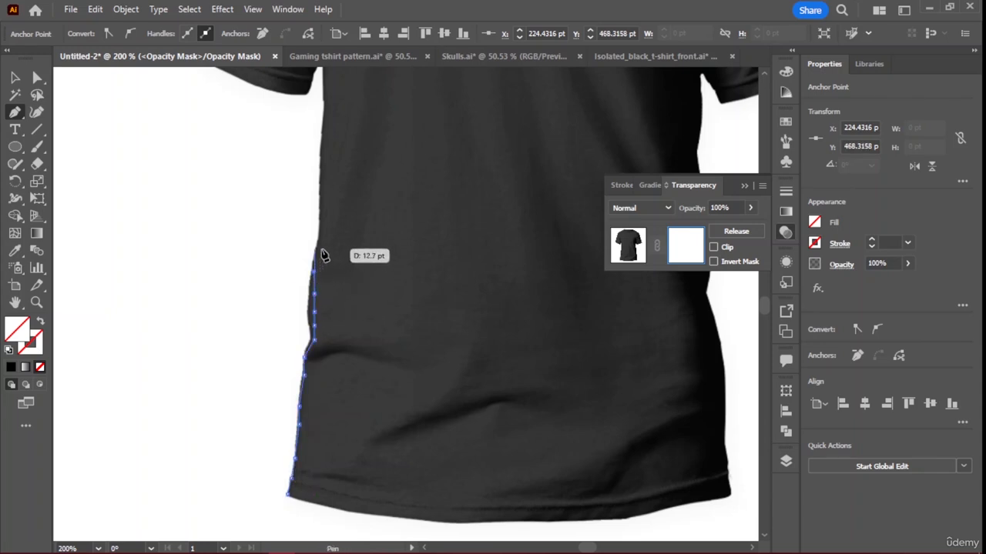
{"action": "left_click", "coordinate": [320, 235], "text": "ctrl"}
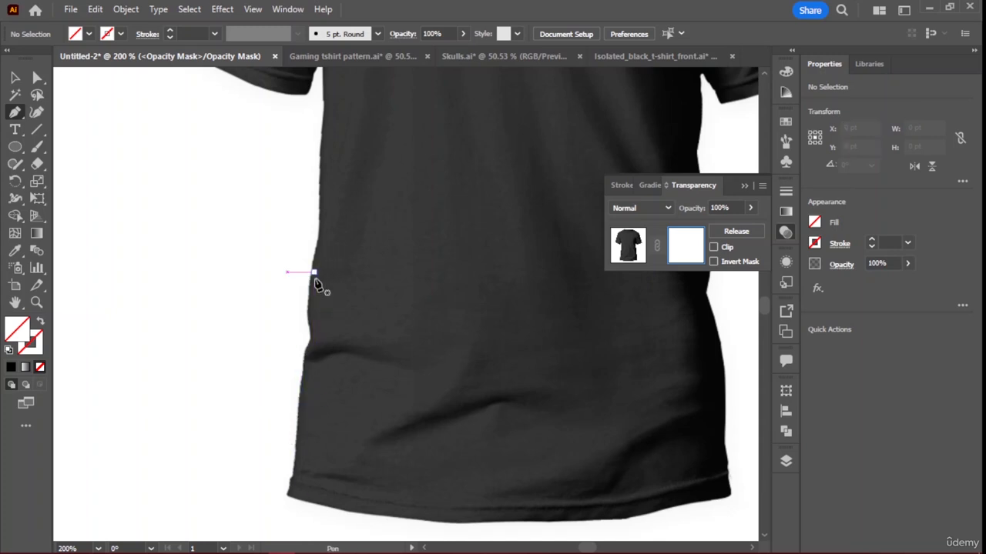
{"action": "left_click", "coordinate": [315, 274]}
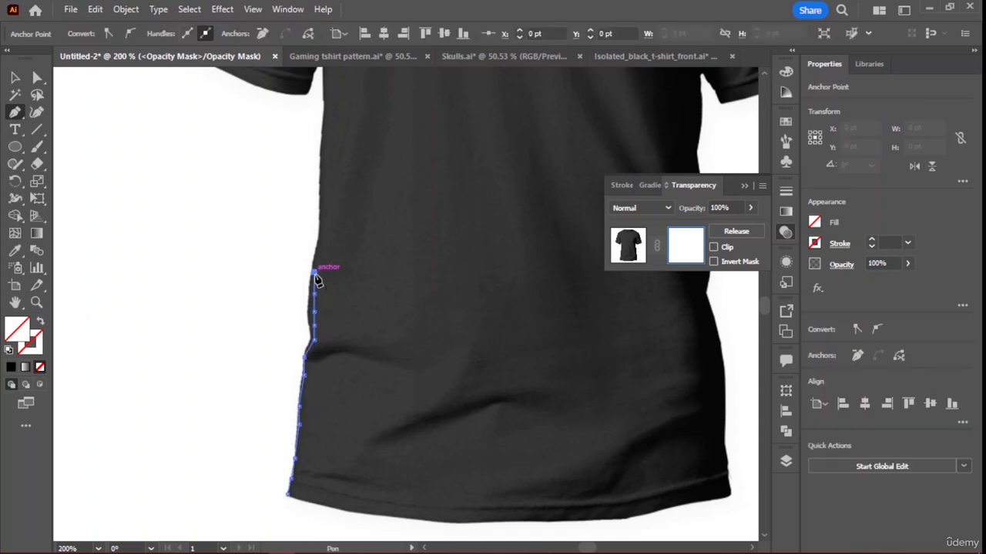
{"action": "left_click", "coordinate": [322, 240]}
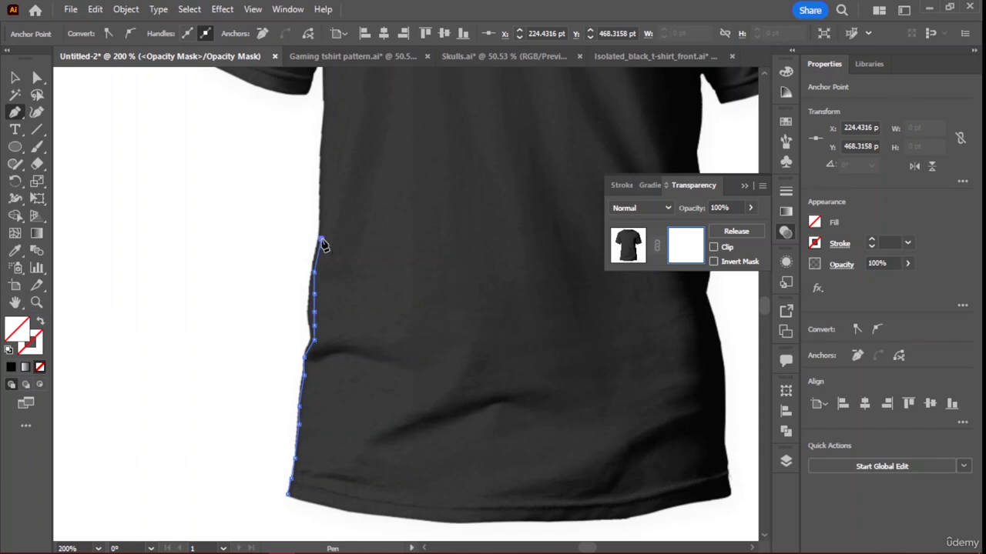
Extend the Pen path along the T-shirt's left side from the waist up to the left armpit
{"action": "left_click", "coordinate": [322, 165]}
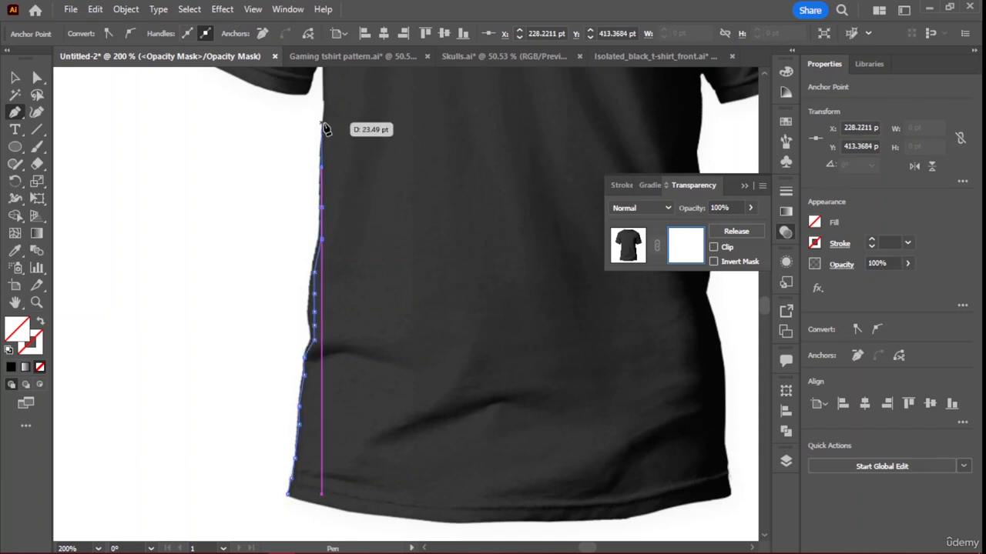
{"action": "left_click", "coordinate": [325, 126]}
{"action": "left_click", "coordinate": [328, 91]}
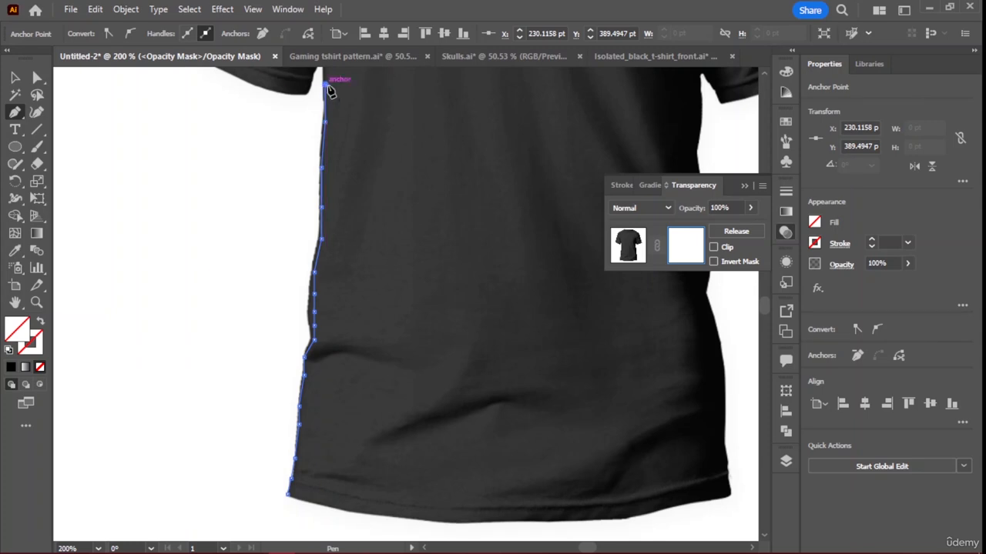
{"action": "scroll", "coordinate": [329, 88], "scroll_direction": "up", "scroll_amount": 2}
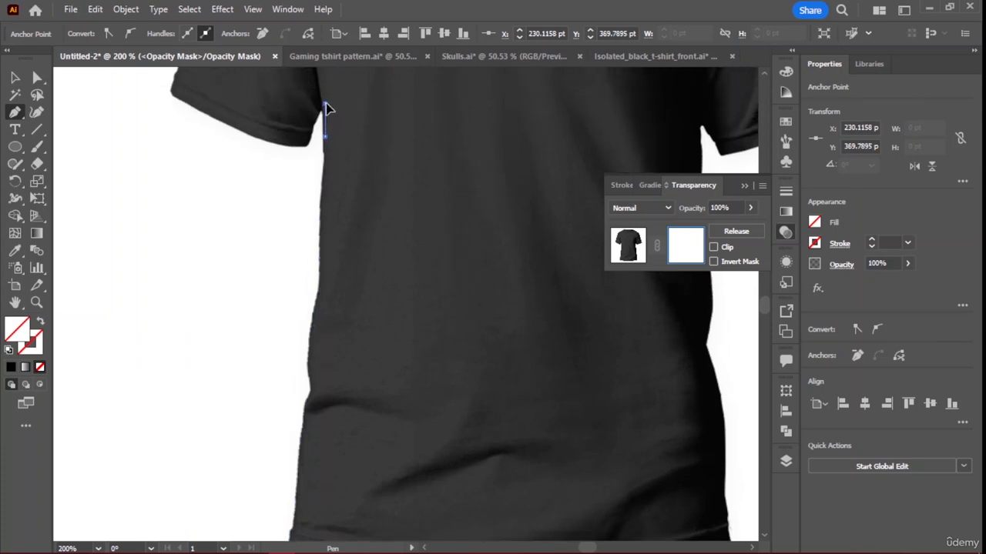
{"action": "left_click", "coordinate": [324, 106]}
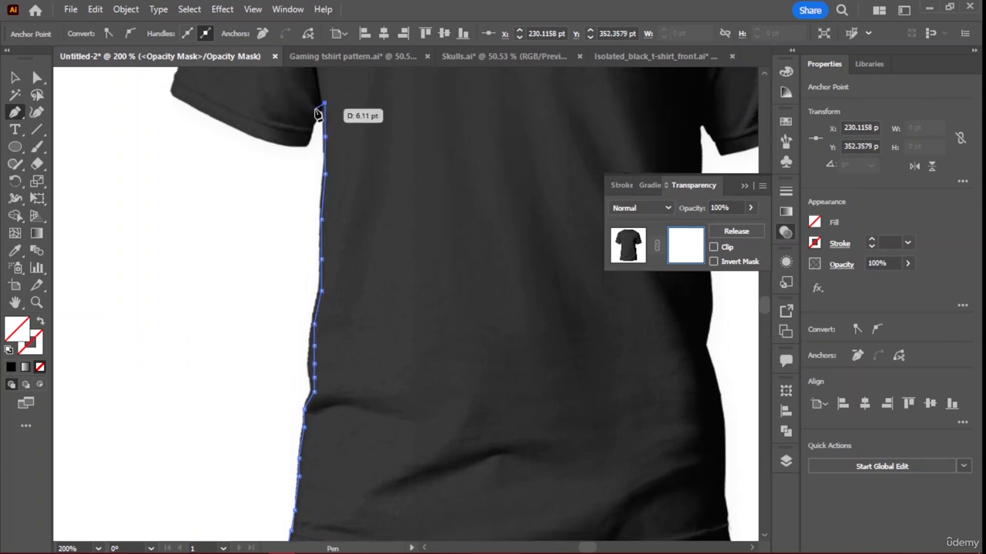
Trace the Pen path from the armpit along the left sleeve's hem to its outer corner
{"action": "left_click", "coordinate": [309, 139]}
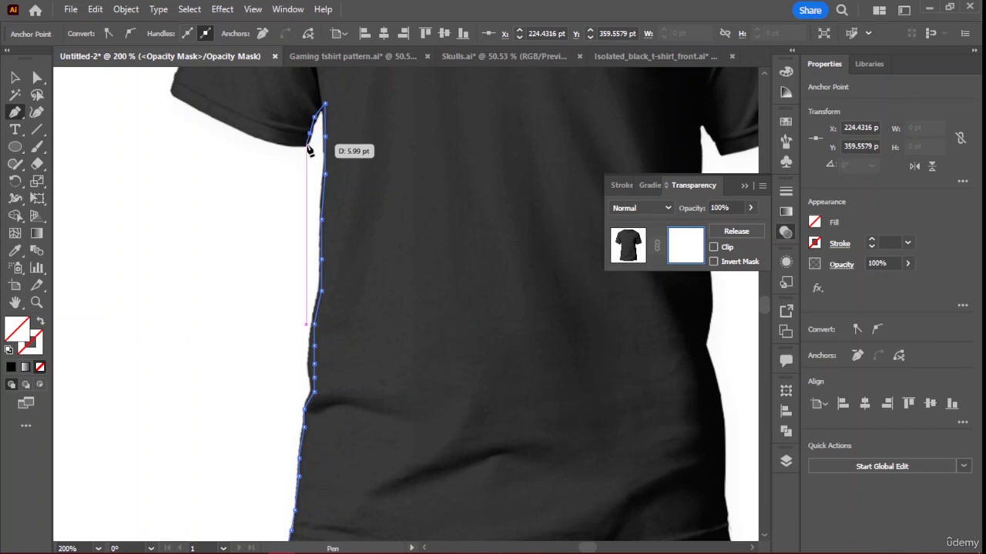
{"action": "left_click", "coordinate": [285, 144]}
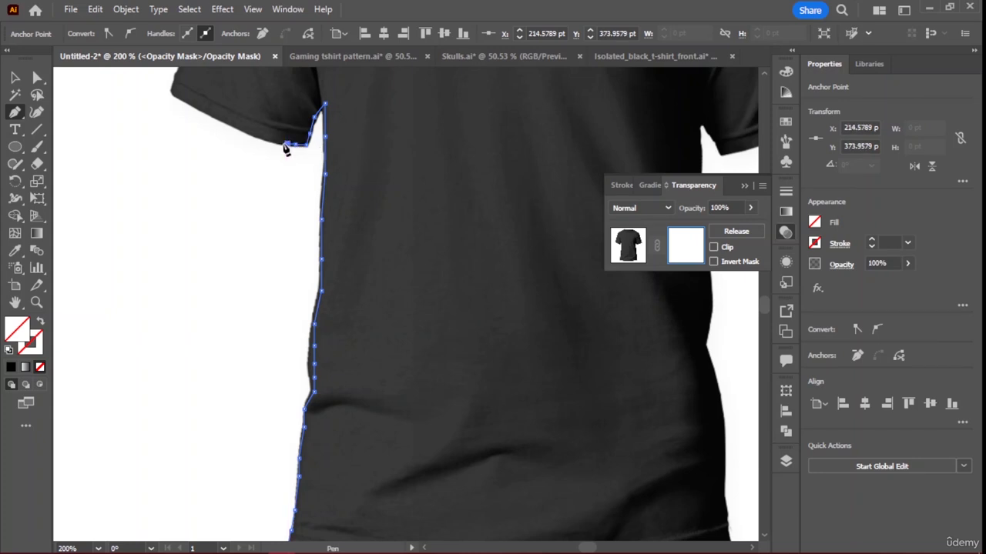
{"action": "left_click", "coordinate": [247, 132]}
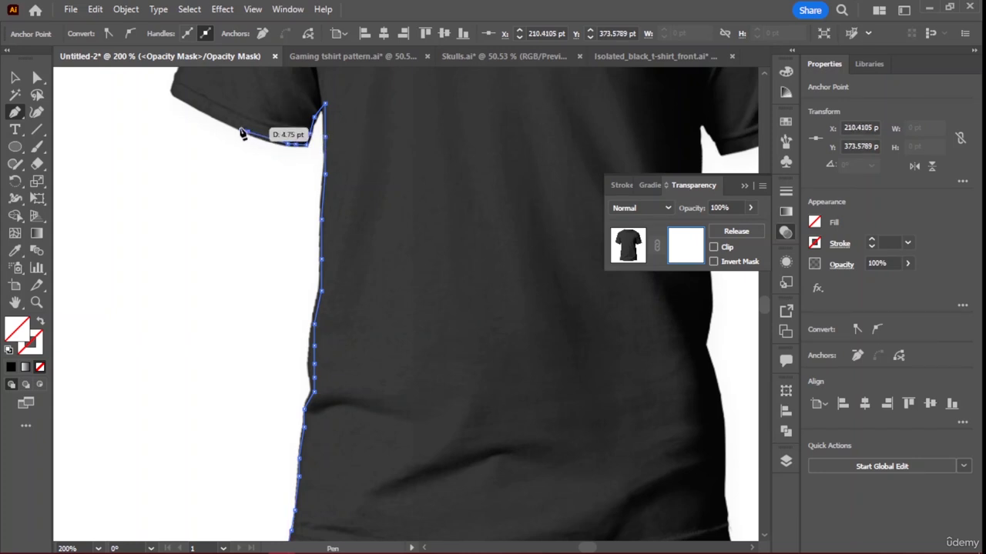
{"action": "left_click", "coordinate": [205, 110]}
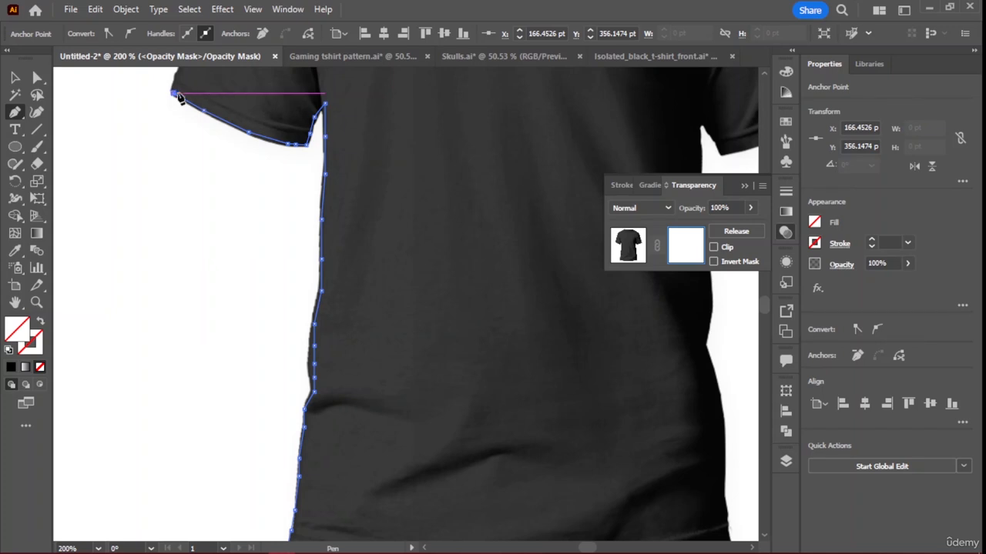
{"action": "left_click", "coordinate": [174, 93]}
Continue the Pen path from the left sleeve's hem corner up its outer edge to the start of the shoulder curve
{"action": "scroll", "coordinate": [177, 124], "scroll_direction": "up", "scroll_amount": 3}
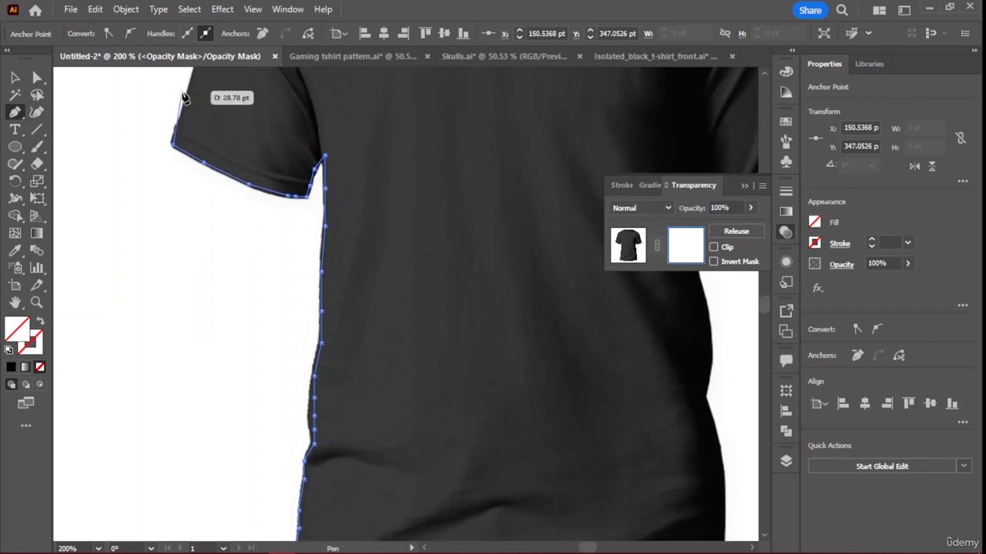
{"action": "left_click", "coordinate": [173, 148]}
{"action": "scroll", "coordinate": [199, 122], "scroll_direction": "up", "scroll_amount": 2}
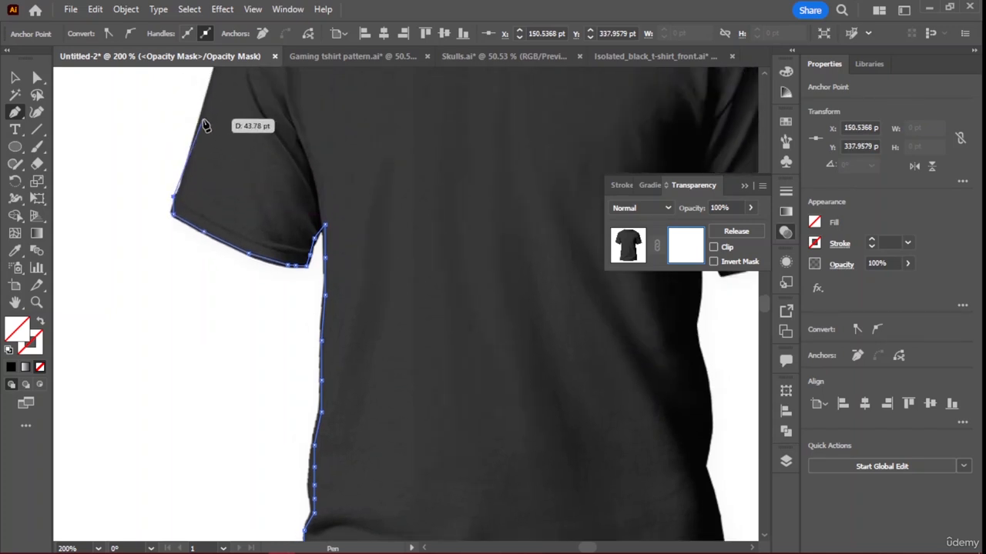
{"action": "left_click", "coordinate": [201, 122]}
{"action": "scroll", "coordinate": [215, 107], "scroll_direction": "up", "scroll_amount": 2}
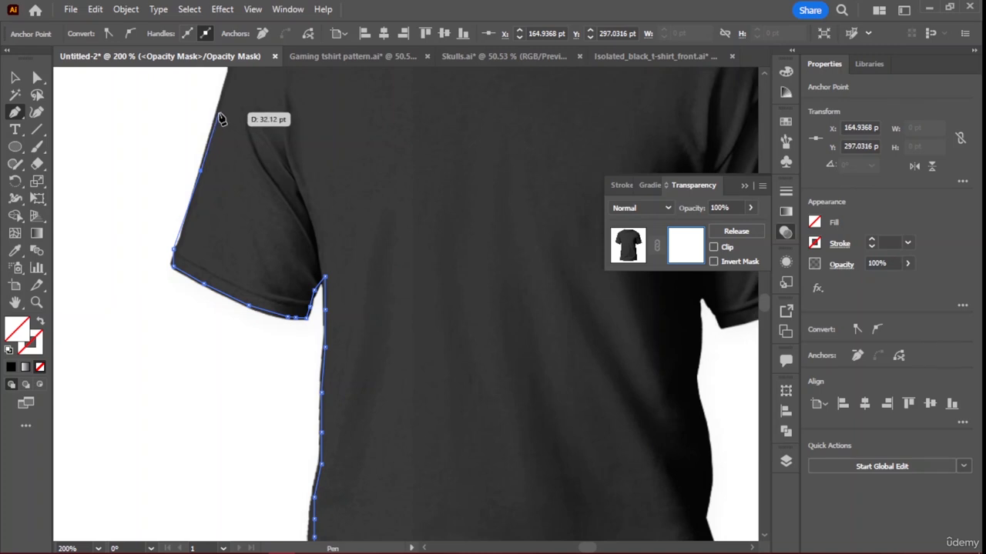
{"action": "left_click", "coordinate": [219, 117]}
{"action": "scroll", "coordinate": [220, 117], "scroll_direction": "up", "scroll_amount": 2}
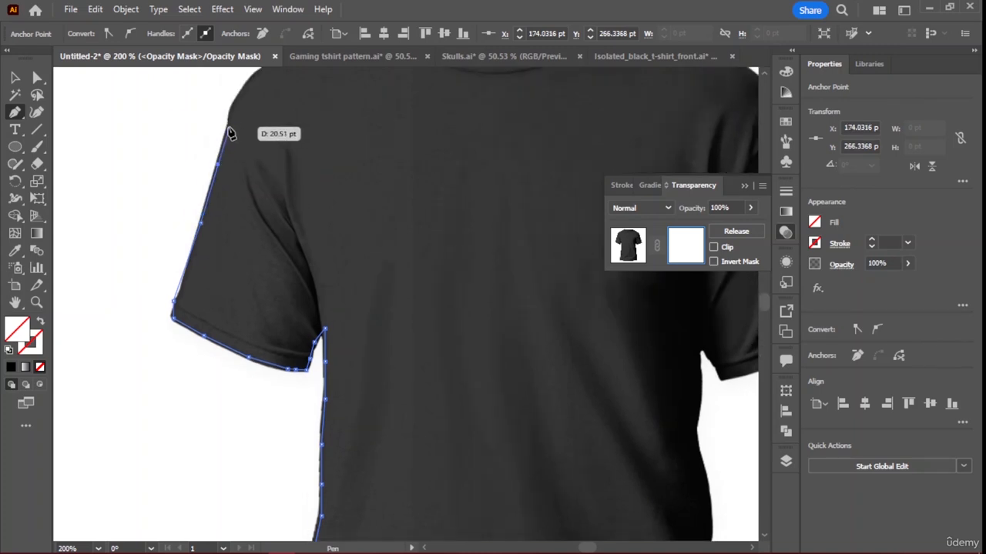
{"action": "left_click", "coordinate": [237, 103]}
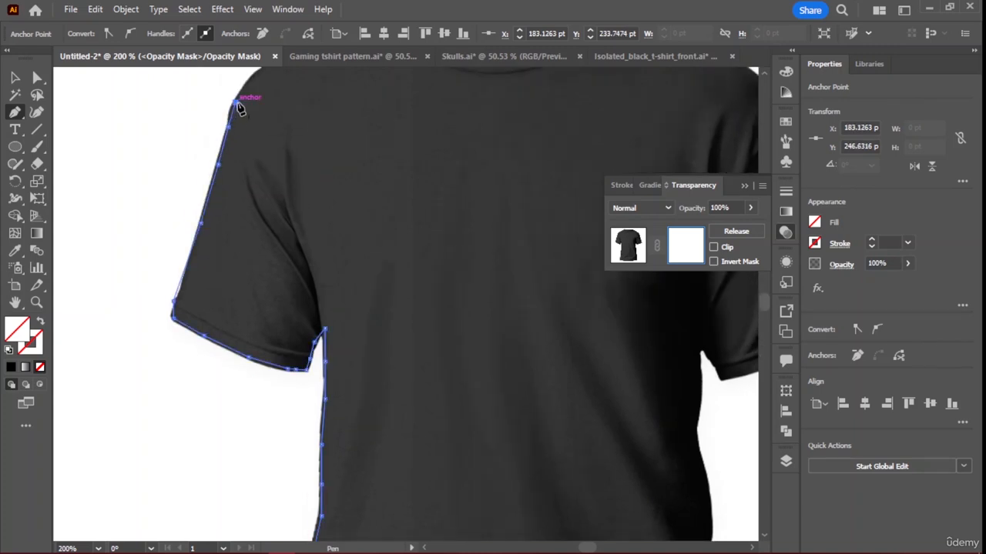
Trace the Pen path around the left shoulder curve and along the shoulder slope to the collar's left peak
{"action": "scroll", "coordinate": [239, 108], "scroll_direction": "up", "scroll_amount": 1}
{"action": "left_click", "coordinate": [249, 114]}
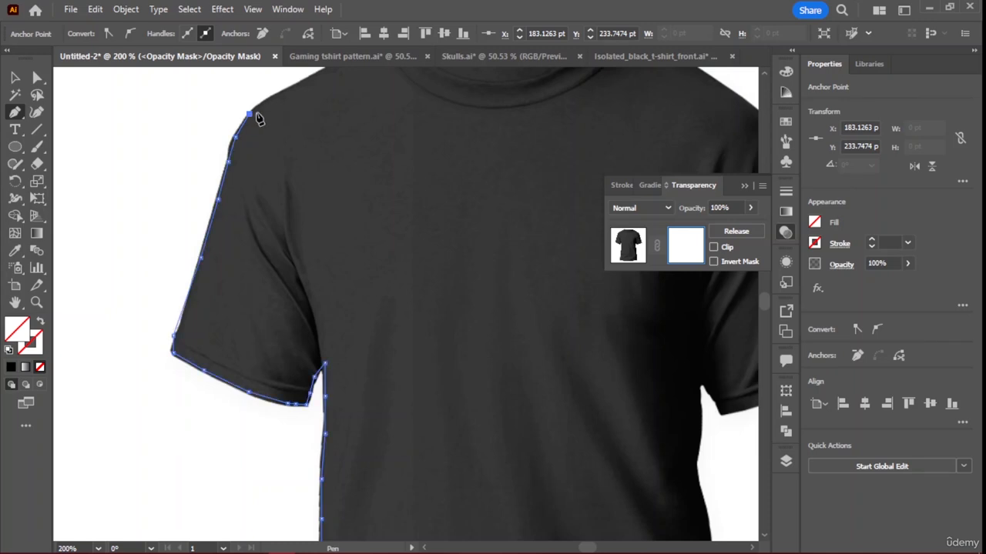
{"action": "left_click", "coordinate": [271, 97]}
{"action": "left_click", "coordinate": [297, 83]}
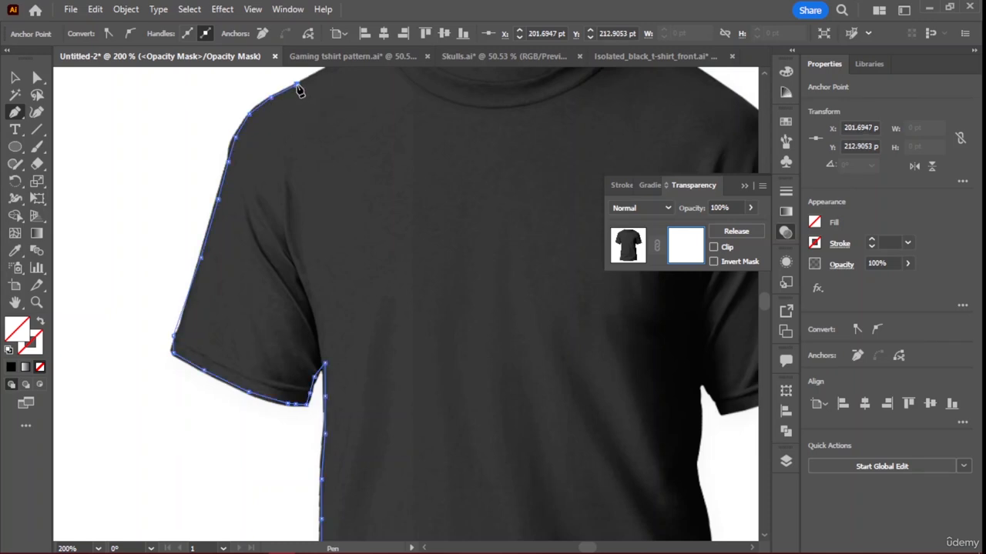
{"action": "scroll", "coordinate": [300, 90], "scroll_direction": "up", "scroll_amount": 2}
{"action": "left_click", "coordinate": [317, 127]}
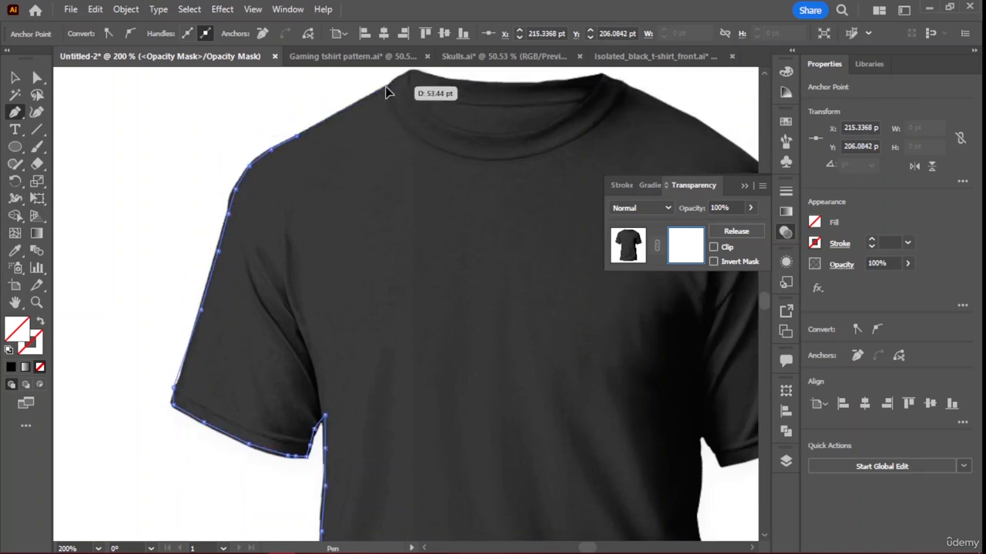
{"action": "left_click", "coordinate": [388, 87]}
{"action": "left_click", "coordinate": [409, 75]}
Extend the Pen path along the back neckline from the collar's left peak toward its right side
{"action": "scroll", "coordinate": [416, 78], "scroll_direction": "up", "scroll_amount": 1}
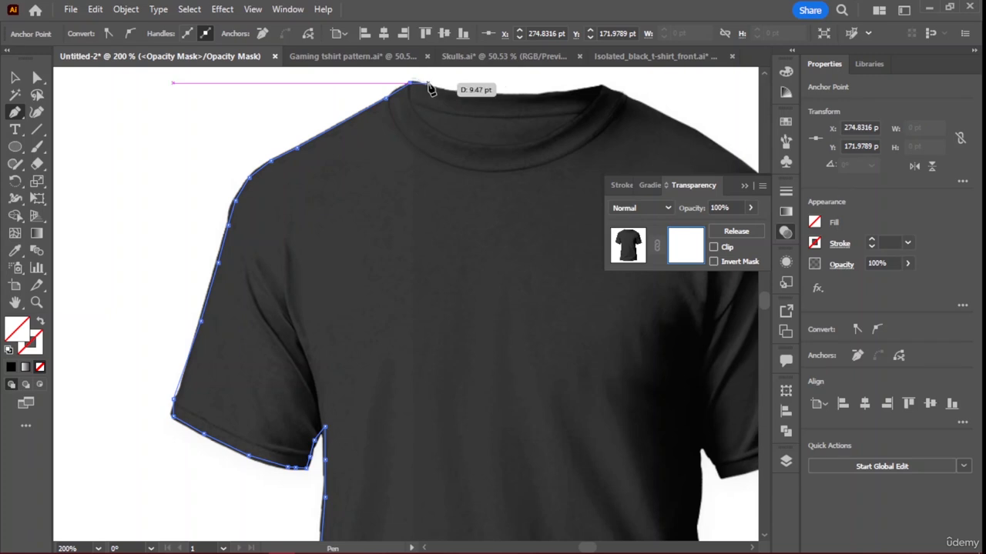
{"action": "left_click", "coordinate": [423, 87]}
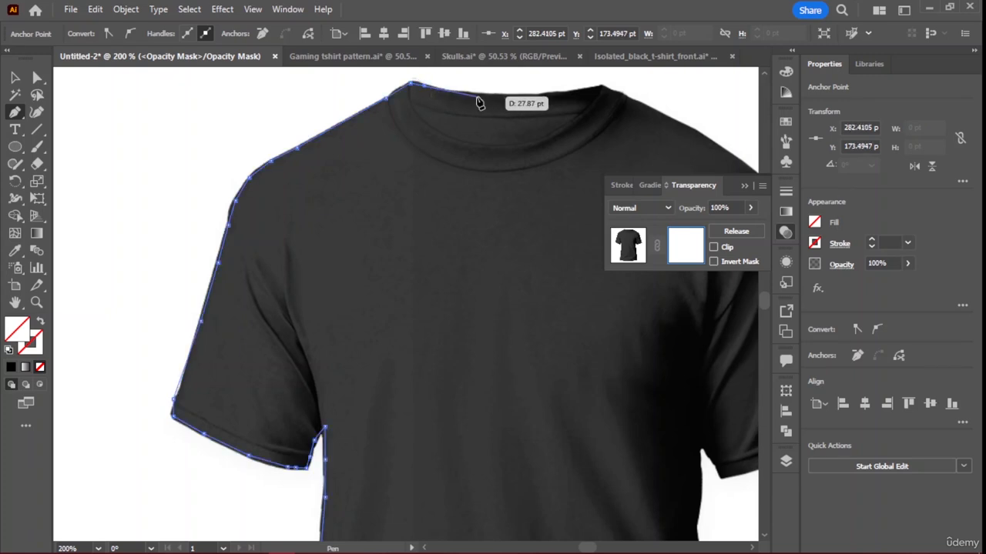
{"action": "left_click", "coordinate": [452, 91]}
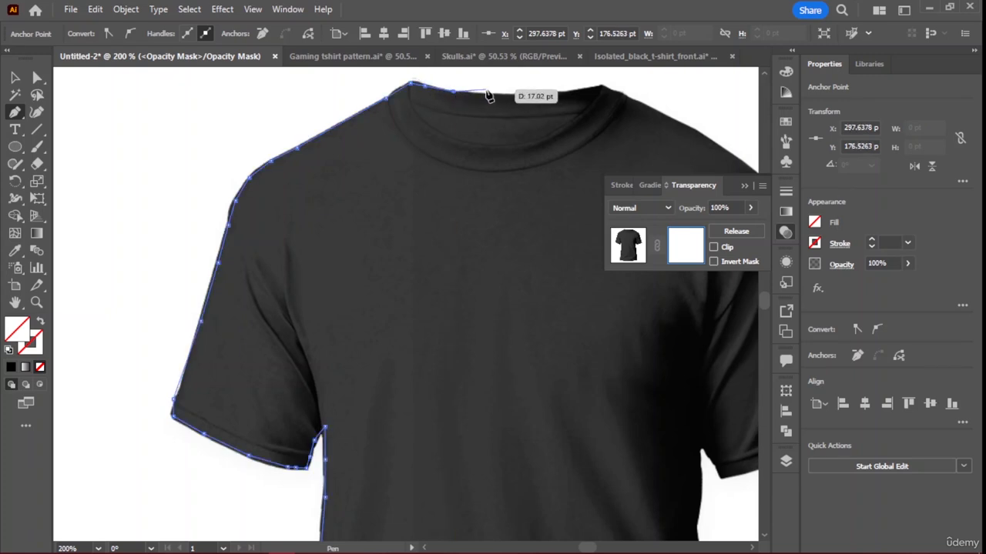
{"action": "left_click", "coordinate": [496, 95]}
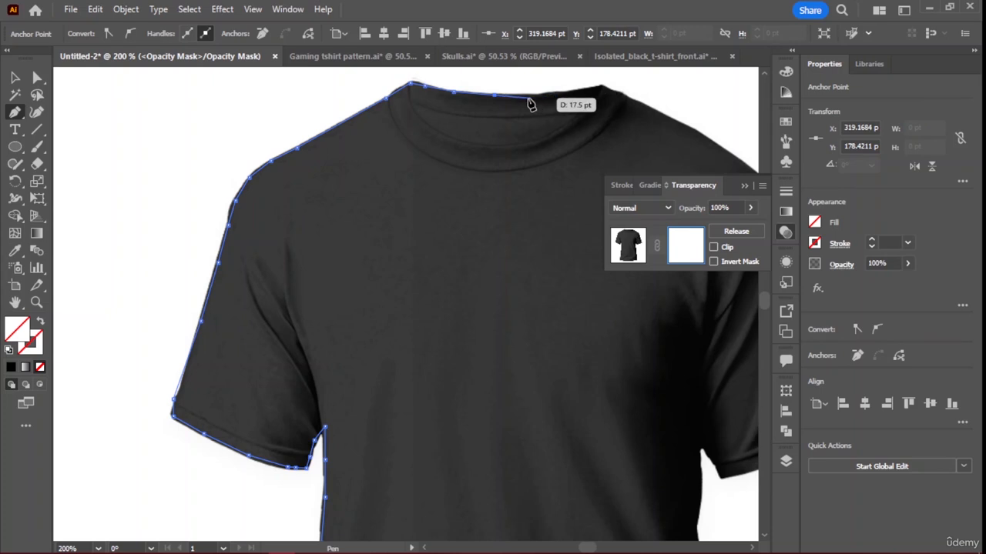
{"action": "left_click", "coordinate": [542, 95]}
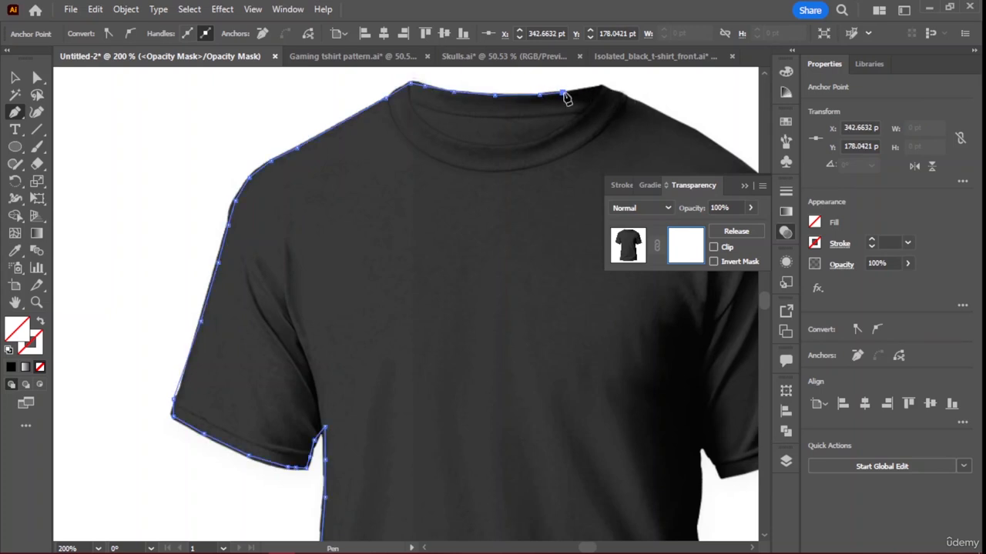
Carry the Pen path over the collar's right peak and down the right shoulder slope
{"action": "left_click_drag", "start_coordinate": [565, 94], "coordinate": [690, 133]}
{"action": "left_click", "coordinate": [690, 127]}
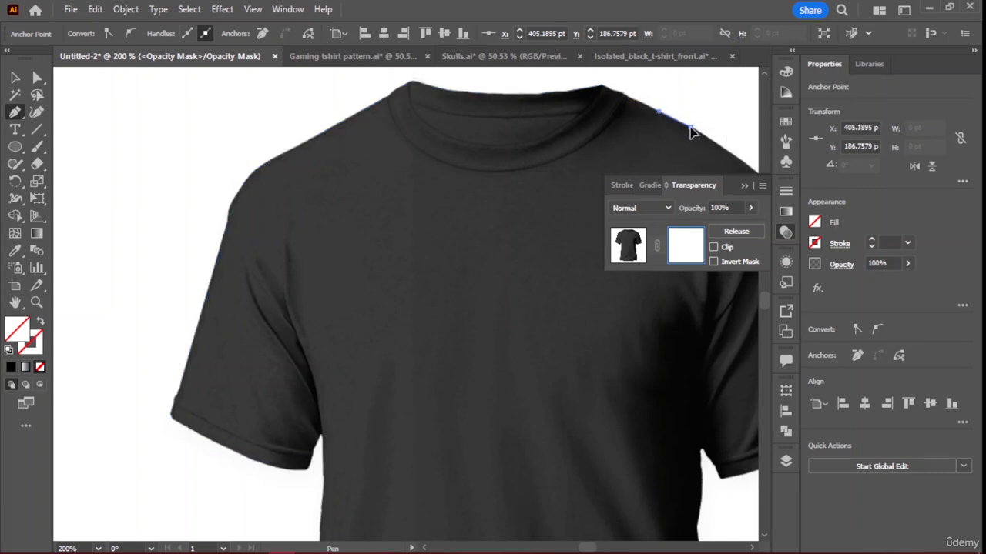
{"action": "scroll", "coordinate": [536, 183], "scroll_direction": "up", "scroll_amount": 2}
{"action": "scroll", "coordinate": [546, 183], "scroll_direction": "down", "scroll_amount": 3}
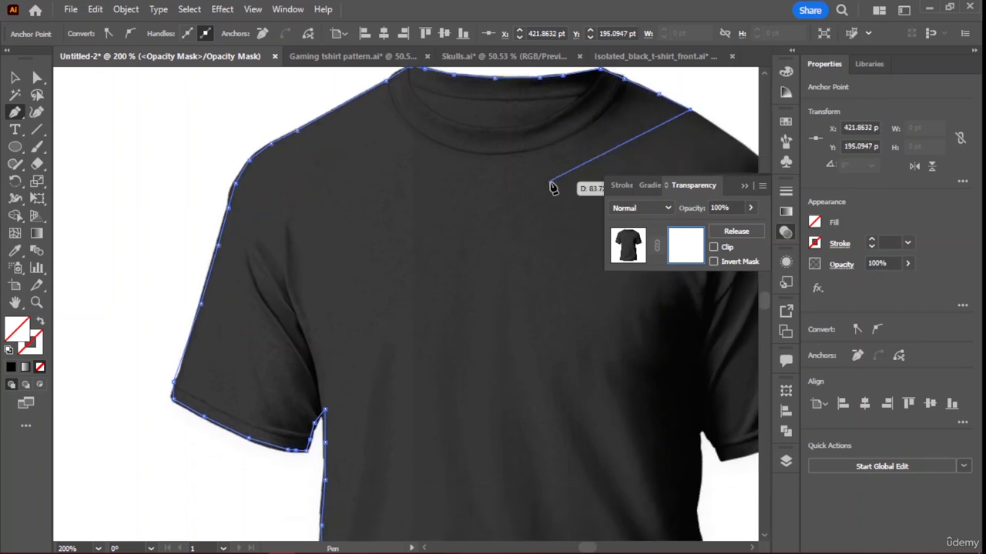
{"action": "scroll", "coordinate": [570, 190], "scroll_direction": "down", "scroll_amount": 1}
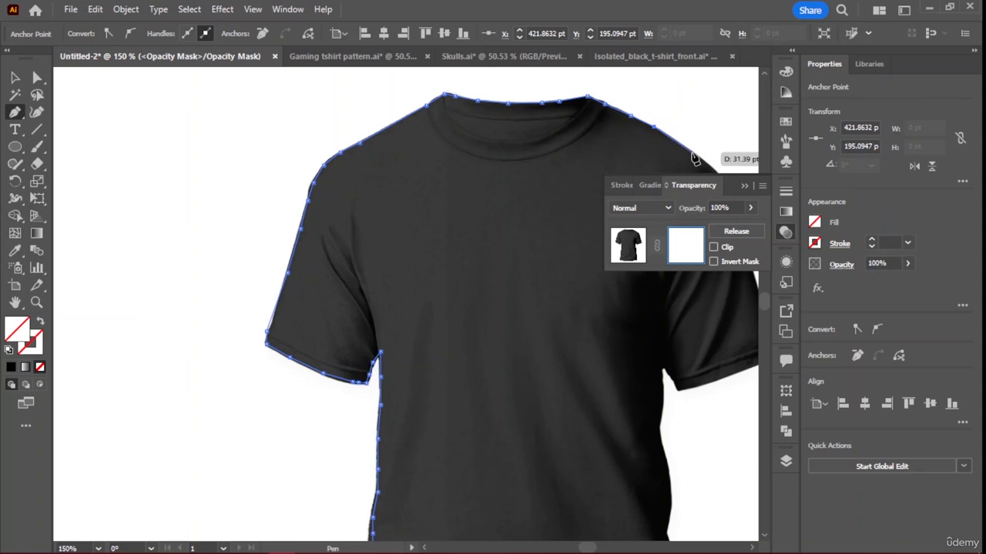
{"action": "left_click", "coordinate": [693, 152]}
Collapse the Transparency panel and trace the Pen path down the right sleeve's outer edge to its hem corner
{"action": "left_click", "coordinate": [744, 186]}
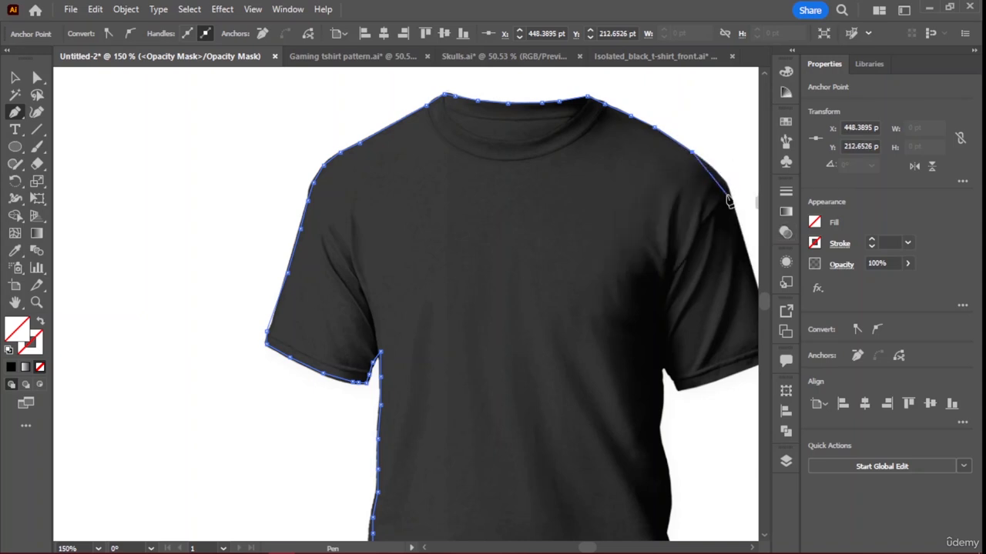
{"action": "left_click", "coordinate": [722, 181]}
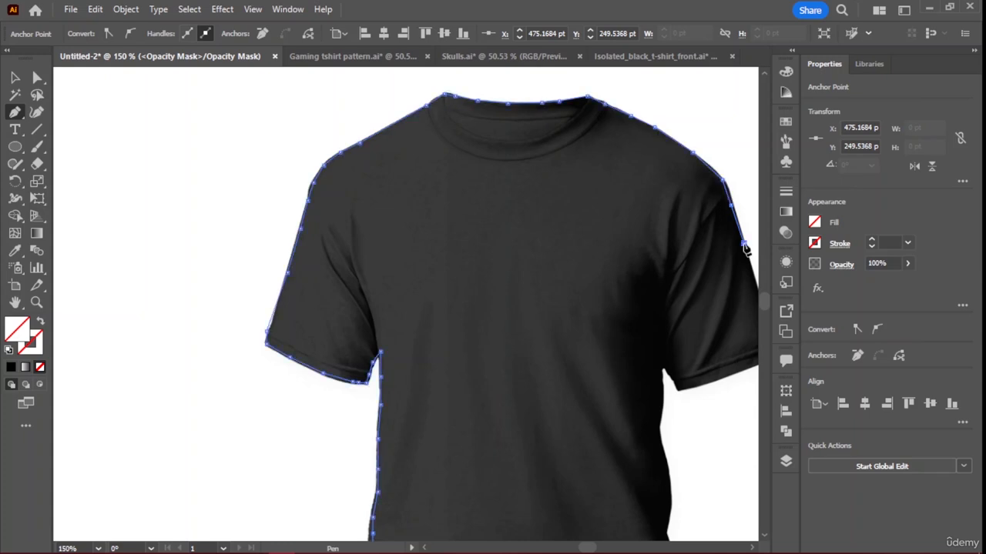
{"action": "left_click", "coordinate": [756, 281]}
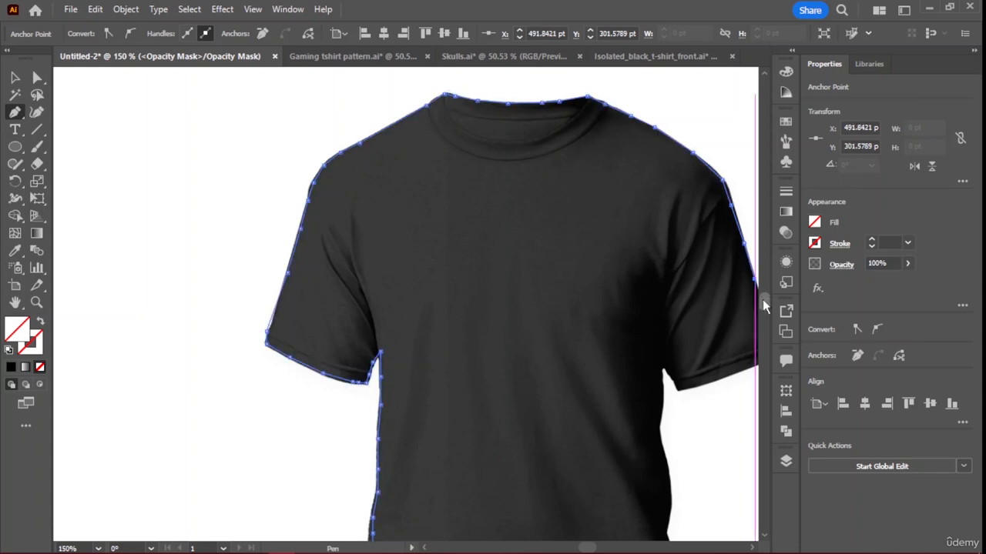
{"action": "mouse_move", "coordinate": [586, 549]}
{"action": "left_mouse_down"}
{"action": "mouse_move", "coordinate": [601, 549]}
{"action": "mouse_move", "coordinate": [592, 549]}
{"action": "left_mouse_up"}
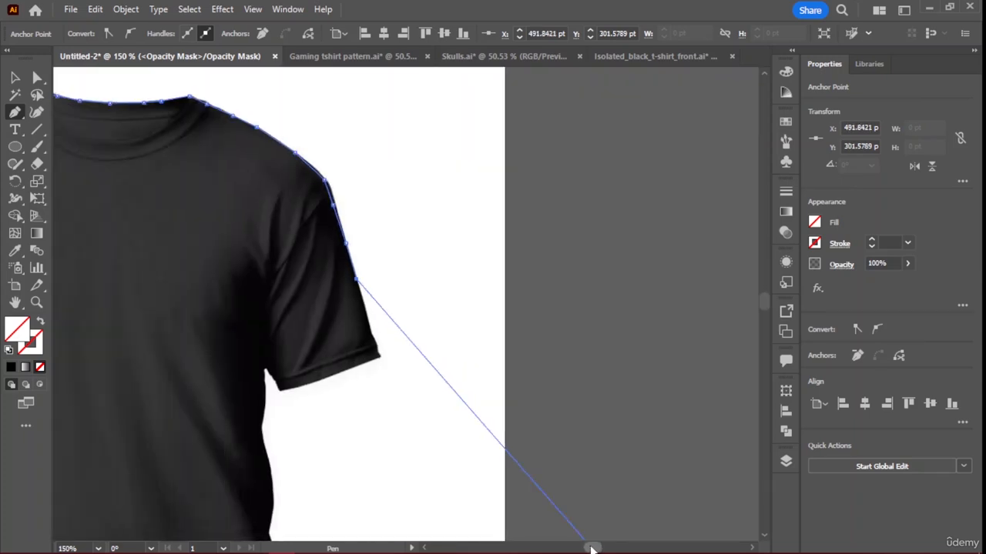
{"action": "left_click", "coordinate": [378, 357]}
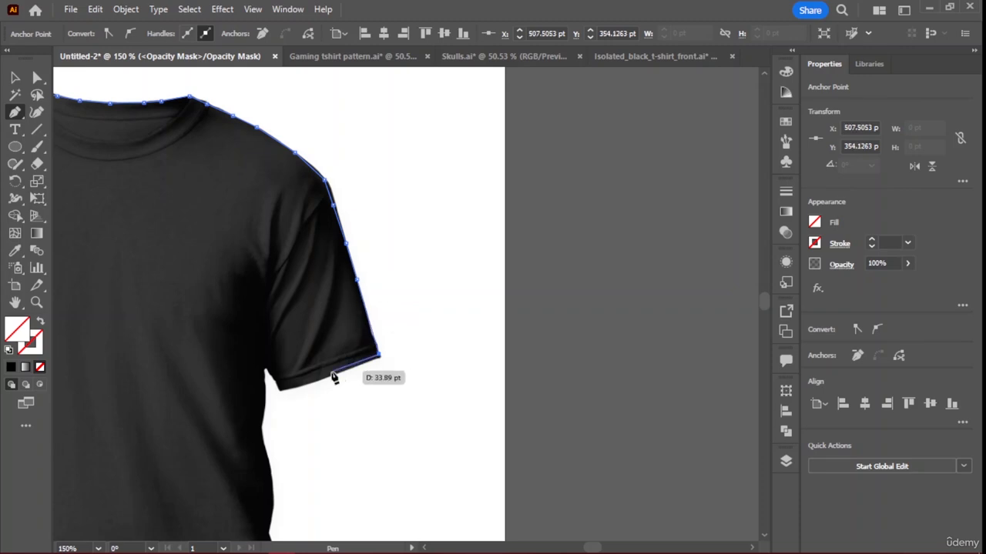
Trace the Pen path along the right sleeve's hem, around the armpit and down the upper part of the T-shirt's right side
{"action": "left_click", "coordinate": [282, 389]}
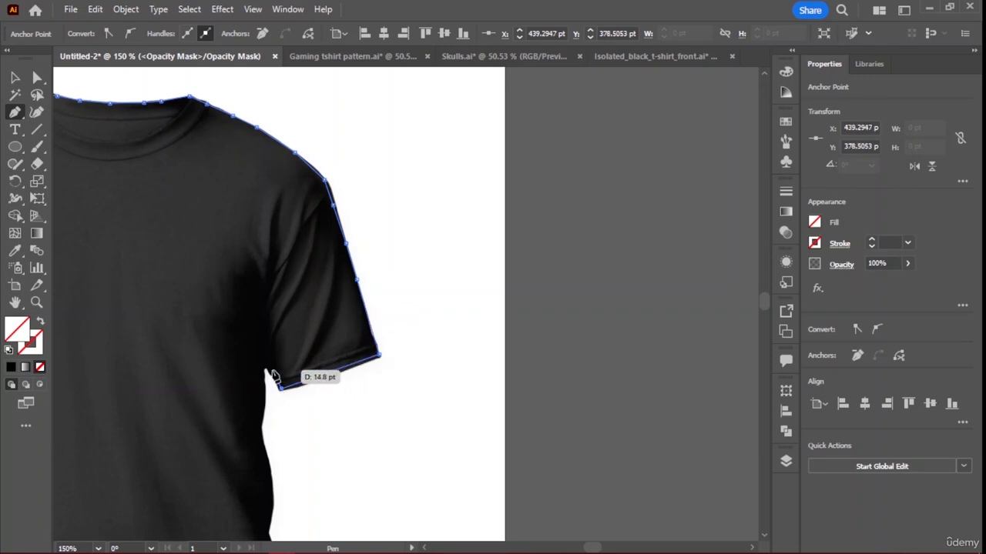
{"action": "left_click", "coordinate": [262, 369]}
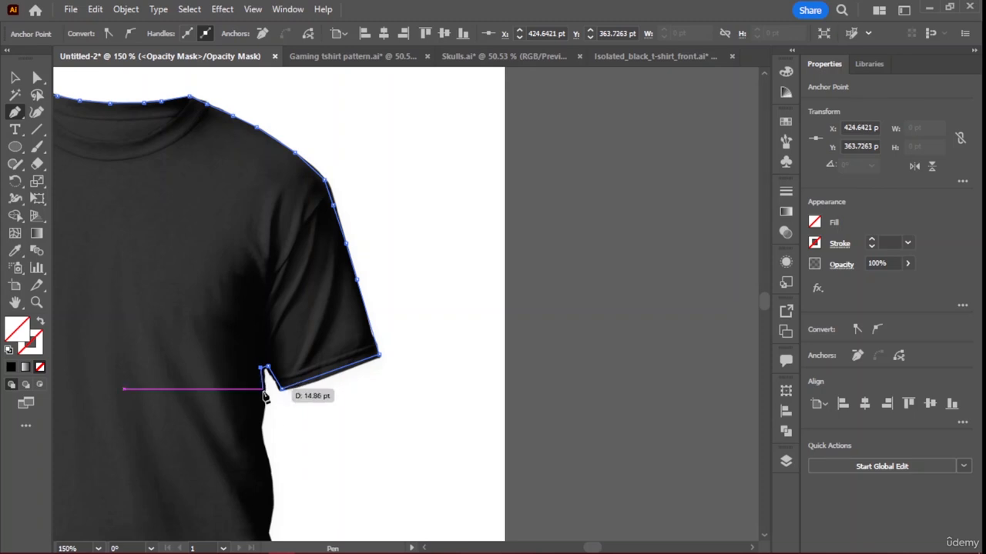
{"action": "left_click", "coordinate": [262, 414]}
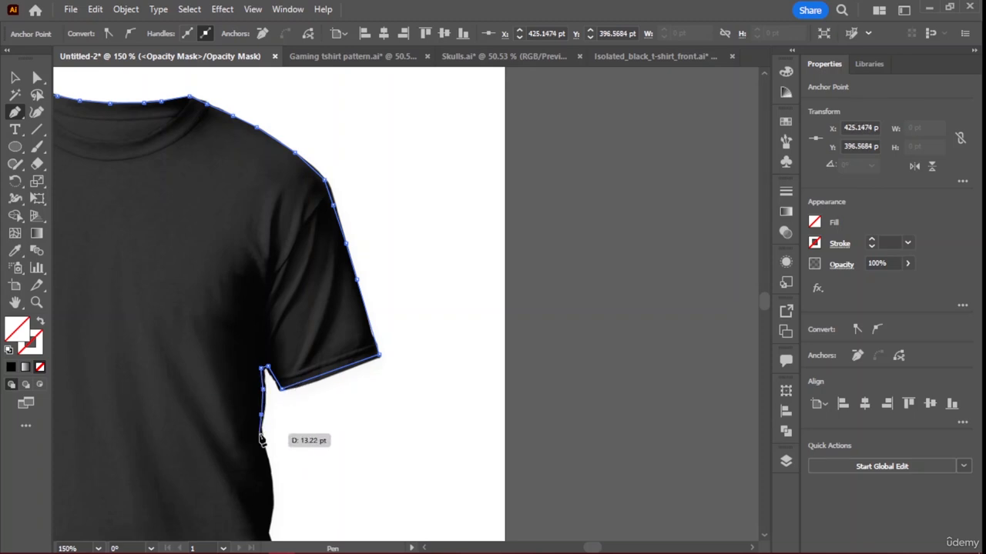
{"action": "left_click", "coordinate": [260, 440]}
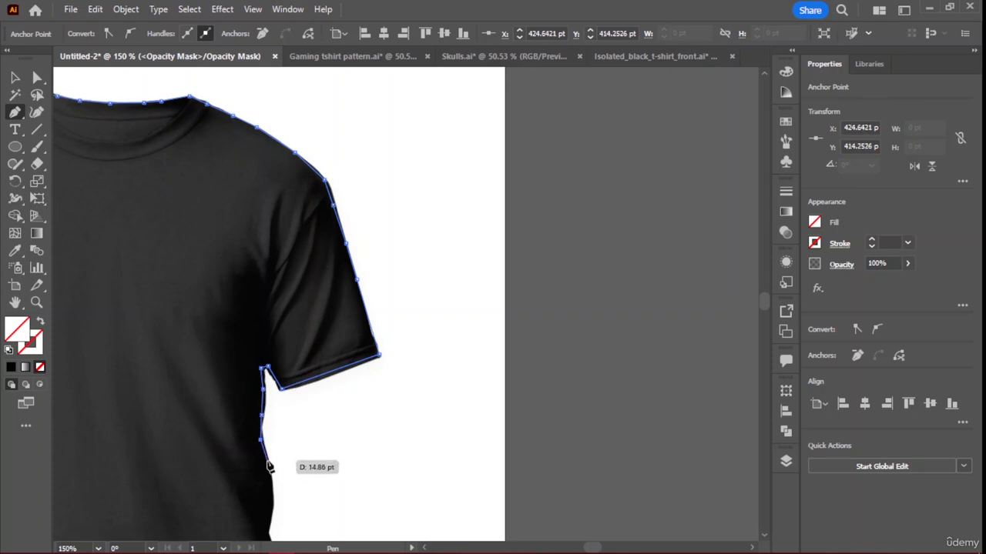
{"action": "left_click", "coordinate": [268, 468]}
Continue the Pen path down the T-shirt's right side, past the waist, to the lower-right hem corner
{"action": "scroll", "coordinate": [265, 466], "scroll_direction": "down", "scroll_amount": 3}
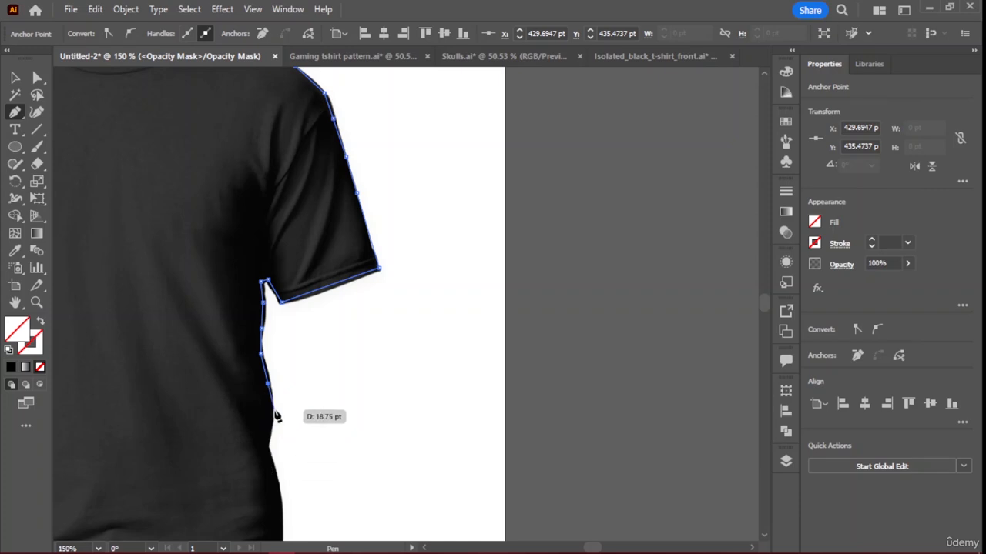
{"action": "left_click", "coordinate": [273, 415]}
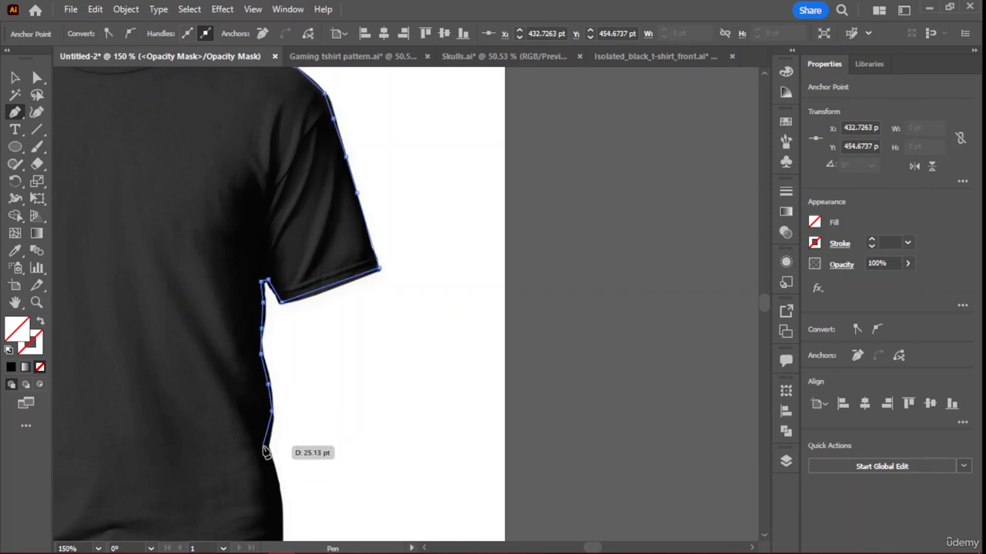
{"action": "left_click", "coordinate": [267, 452]}
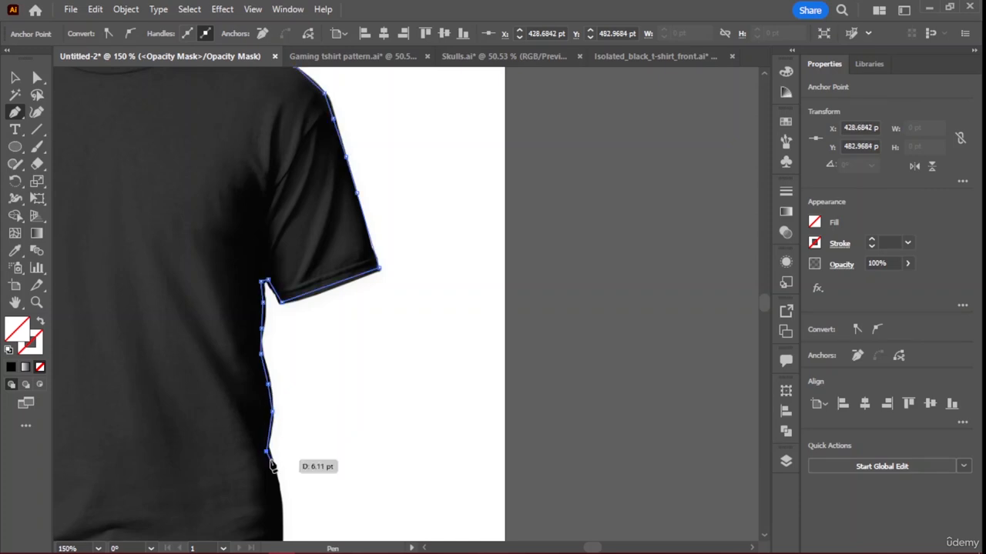
{"action": "left_click", "coordinate": [276, 484]}
{"action": "scroll", "coordinate": [279, 491], "scroll_direction": "down", "scroll_amount": 1}
{"action": "scroll", "coordinate": [279, 493], "scroll_direction": "down", "scroll_amount": 5}
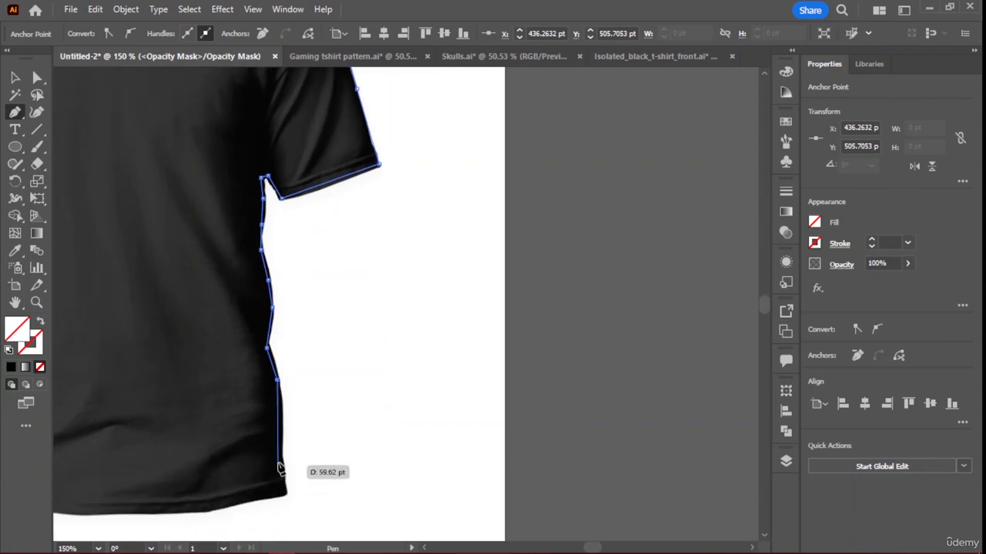
{"action": "left_click", "coordinate": [280, 410]}
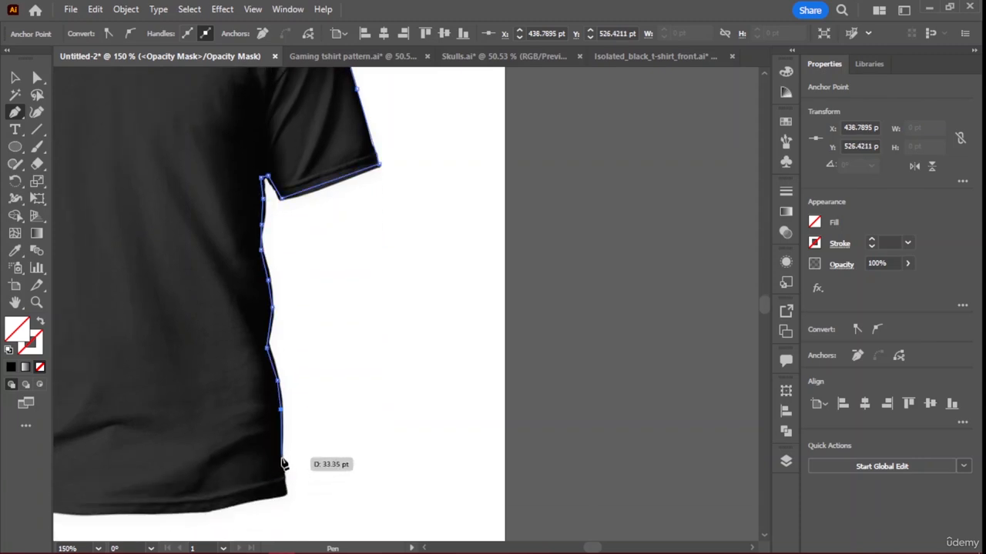
{"action": "left_click", "coordinate": [283, 464]}
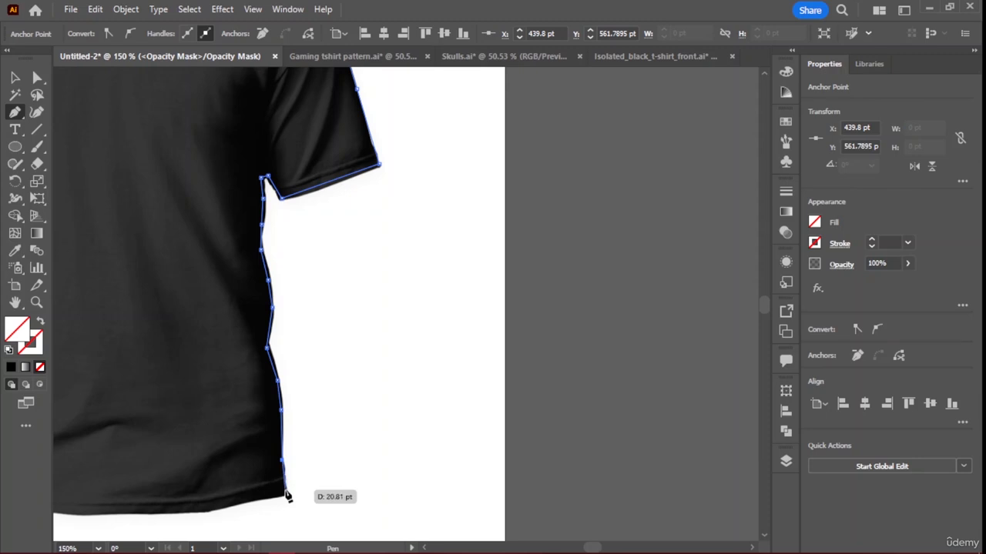
{"action": "left_click", "coordinate": [285, 494]}
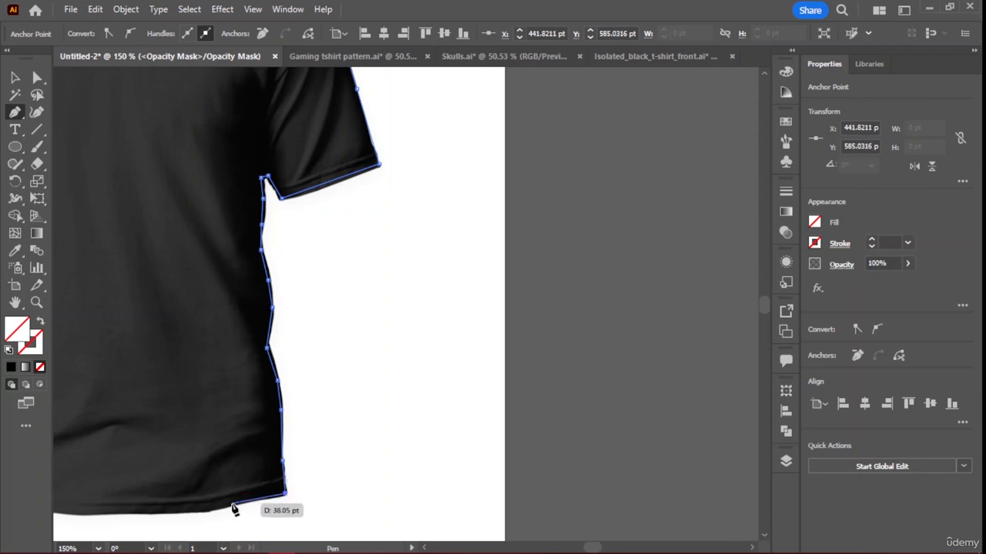
Trace the Pen path along the T-shirt's bottom hem, close it at the lower-left hem corner, and deselect the finished outline
{"action": "left_click", "coordinate": [231, 505]}
{"action": "left_click", "coordinate": [159, 513]}
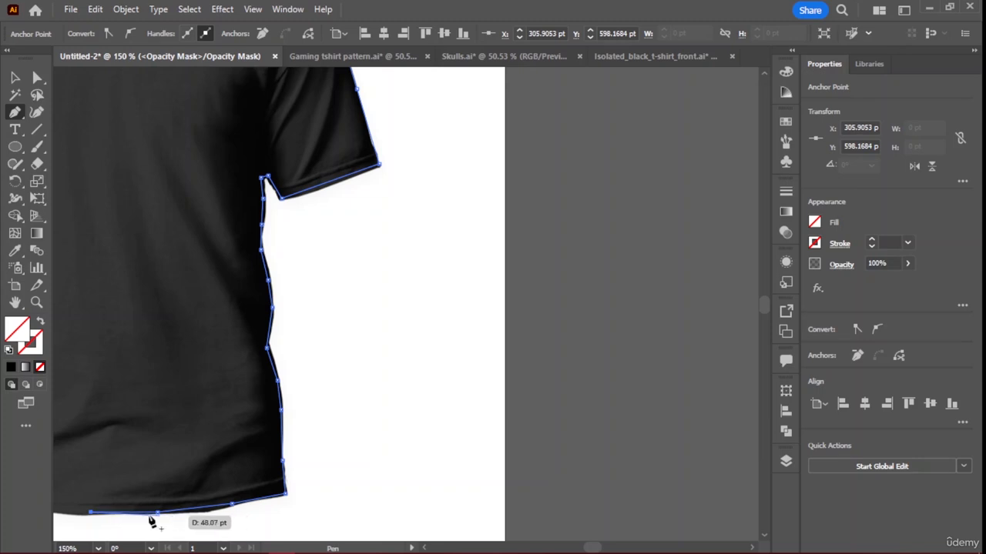
{"action": "scroll", "coordinate": [77, 516], "scroll_direction": "left", "scroll_amount": 1}
{"action": "scroll", "coordinate": [77, 516], "scroll_direction": "left", "scroll_amount": 5}
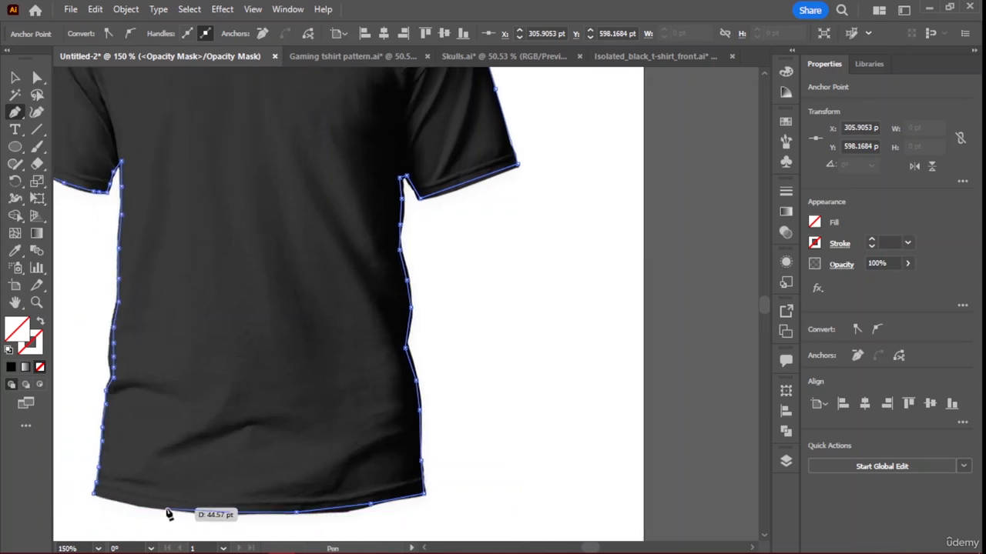
{"action": "left_click", "coordinate": [169, 509]}
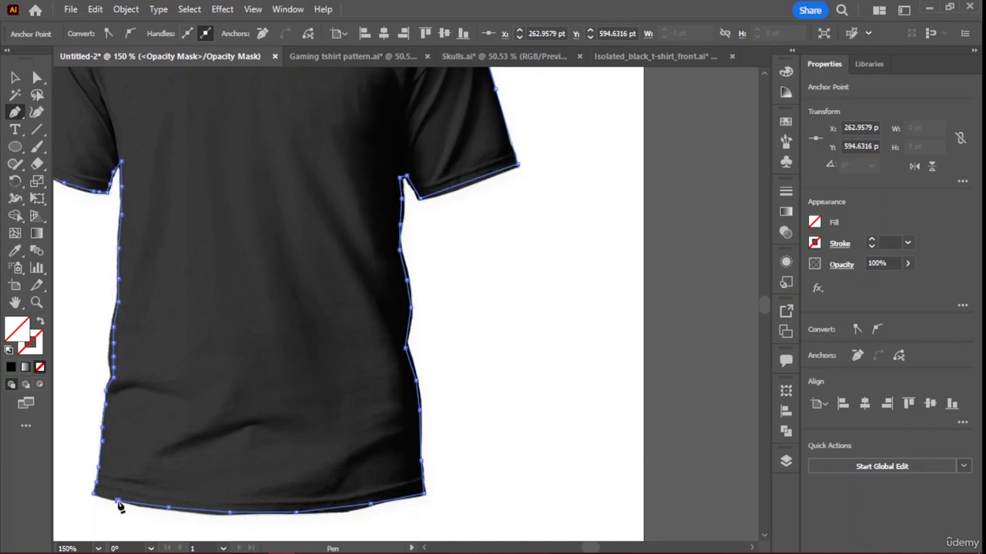
{"action": "left_click", "coordinate": [117, 501]}
{"action": "left_click", "coordinate": [95, 495]}
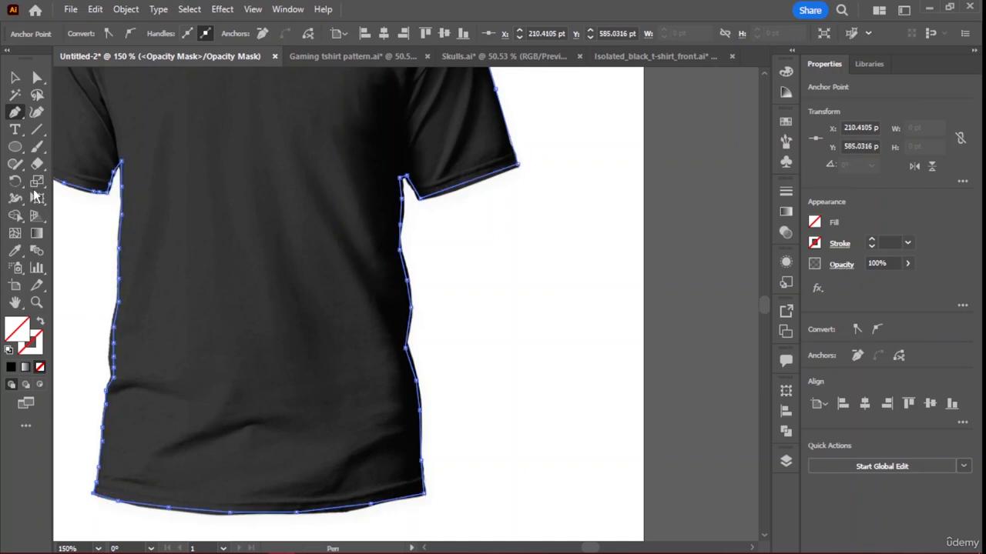
{"action": "key", "text": "v"}
{"action": "left_click_drag", "start_coordinate": [215, 231], "coordinate": [243, 242]}
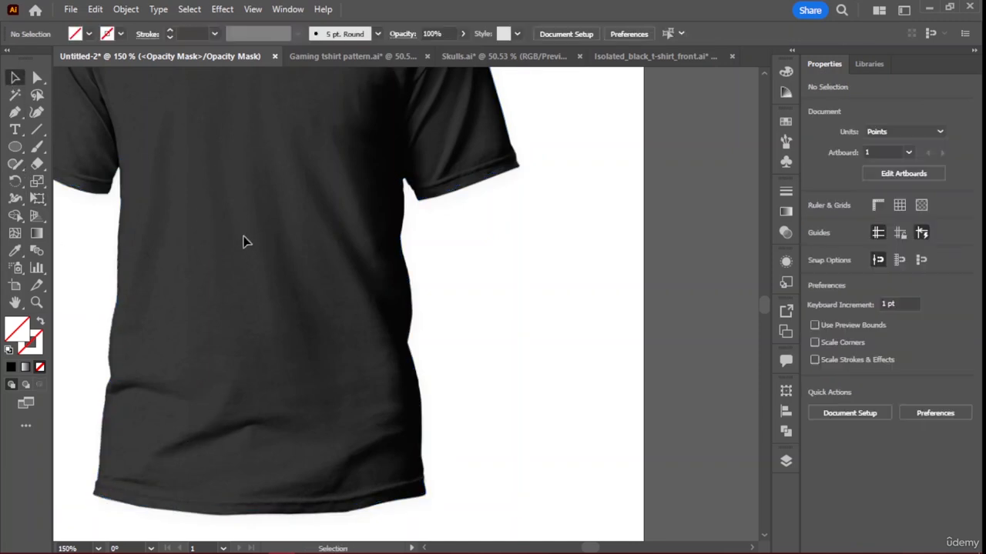
Select the closed T-shirt outline and move it diagonally down and left, partly off the black T-shirt
{"action": "left_click", "coordinate": [124, 187]}
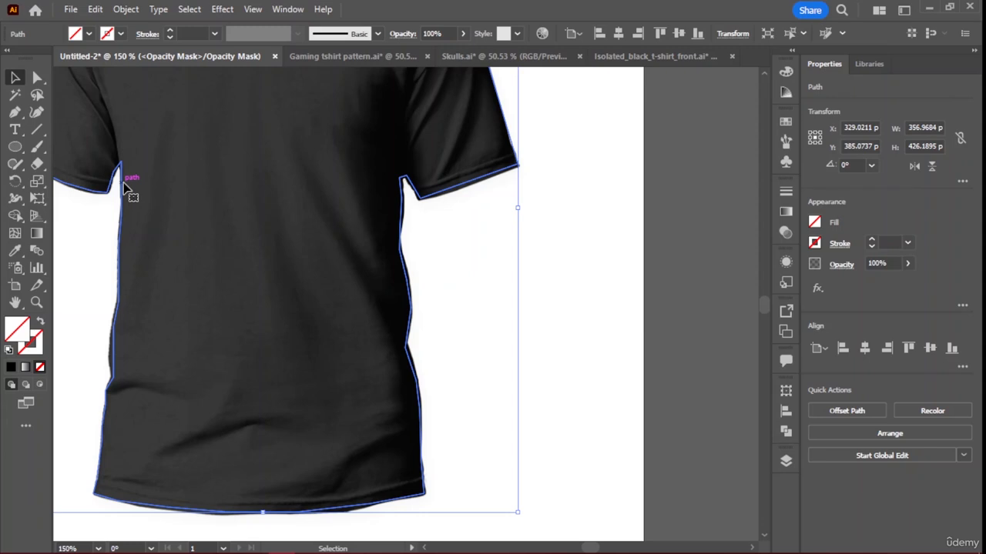
{"action": "left_click", "coordinate": [785, 460]}
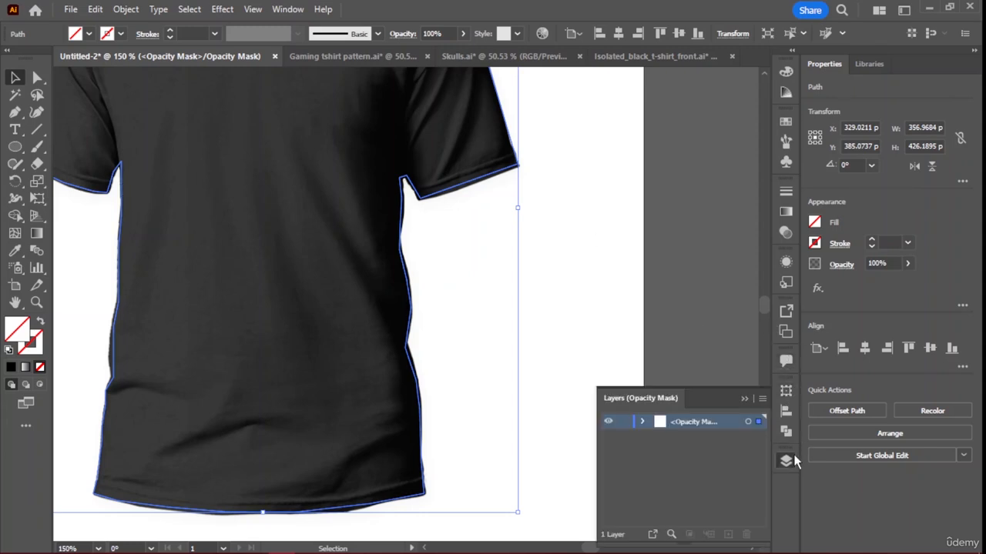
{"action": "left_click", "coordinate": [794, 466]}
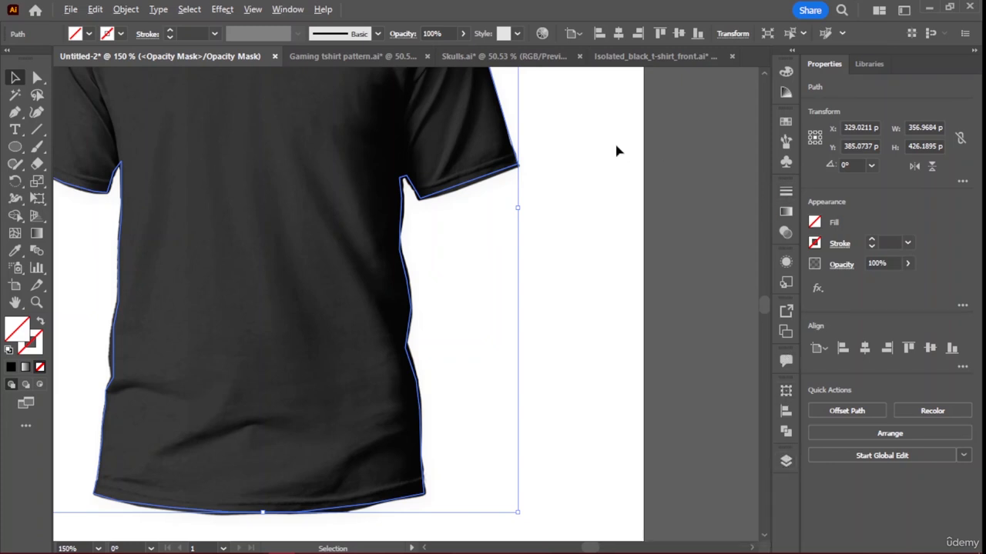
{"action": "scroll", "coordinate": [614, 146], "scroll_direction": "down", "scroll_amount": 3}
{"action": "left_click_drag", "start_coordinate": [513, 133], "coordinate": [484, 157]}
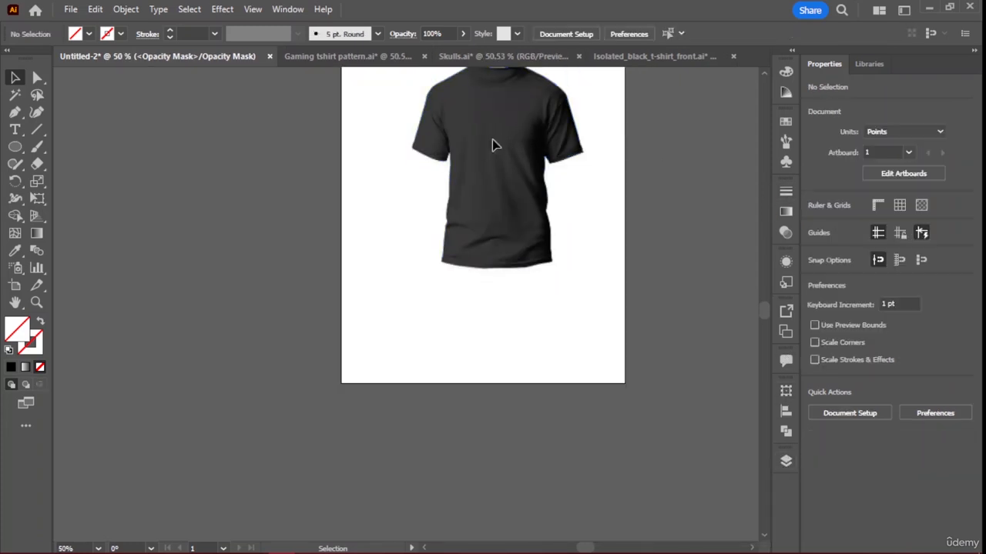
{"action": "left_click", "coordinate": [428, 155]}
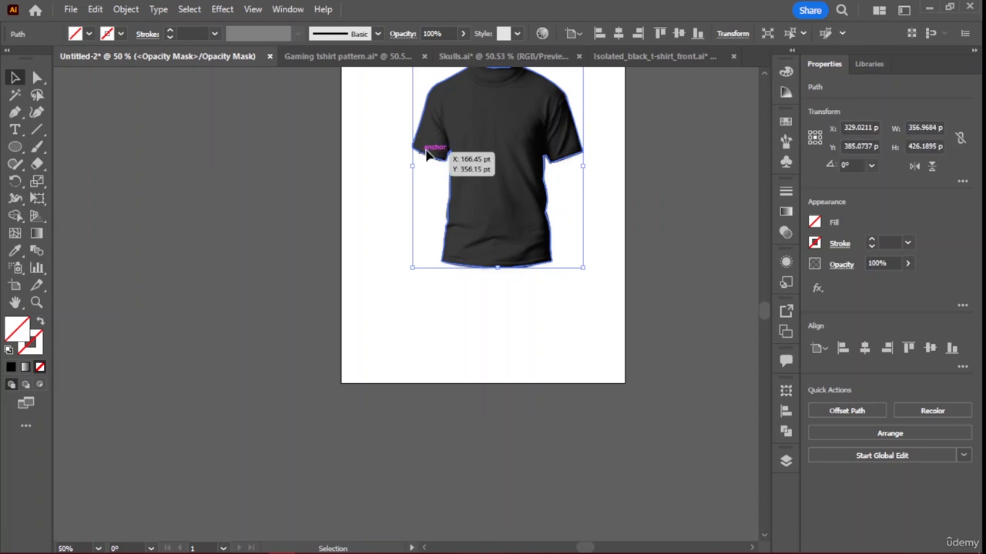
{"action": "left_click_drag", "start_coordinate": [426, 154], "coordinate": [378, 172]}
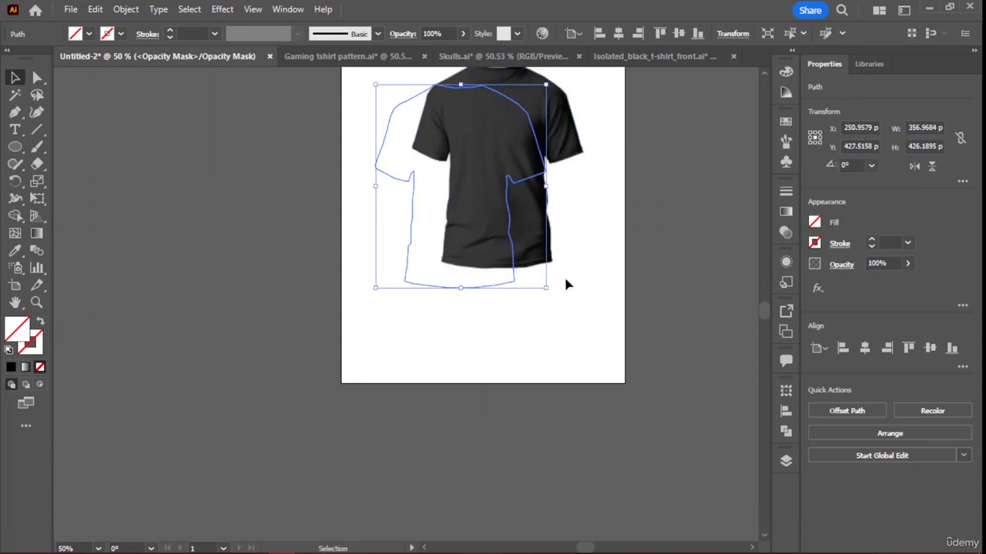
Reveal the outline path inside the opacity mask layer and try black and white fills on it, ending with black
{"action": "left_click", "coordinate": [786, 460]}
{"action": "left_click", "coordinate": [643, 421]}
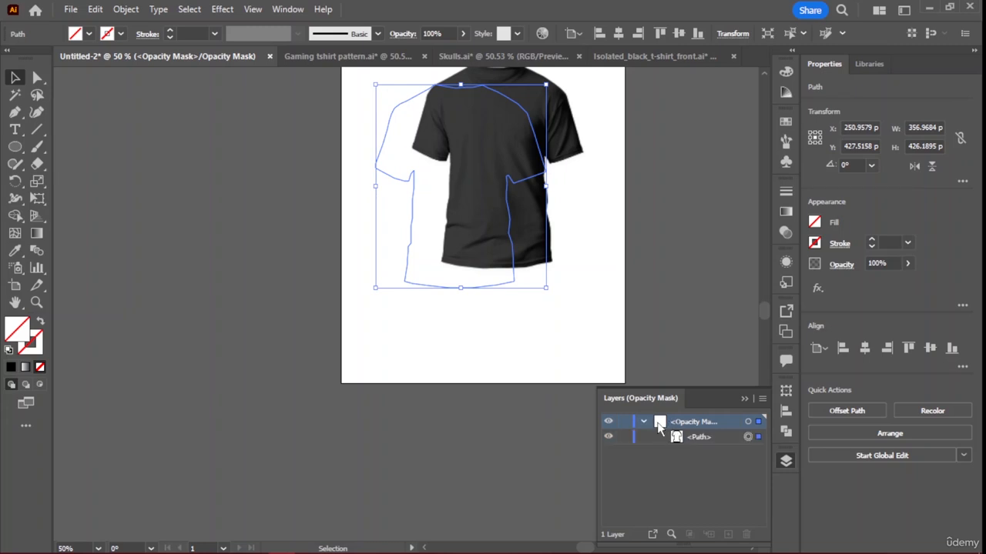
{"action": "left_click", "coordinate": [701, 439]}
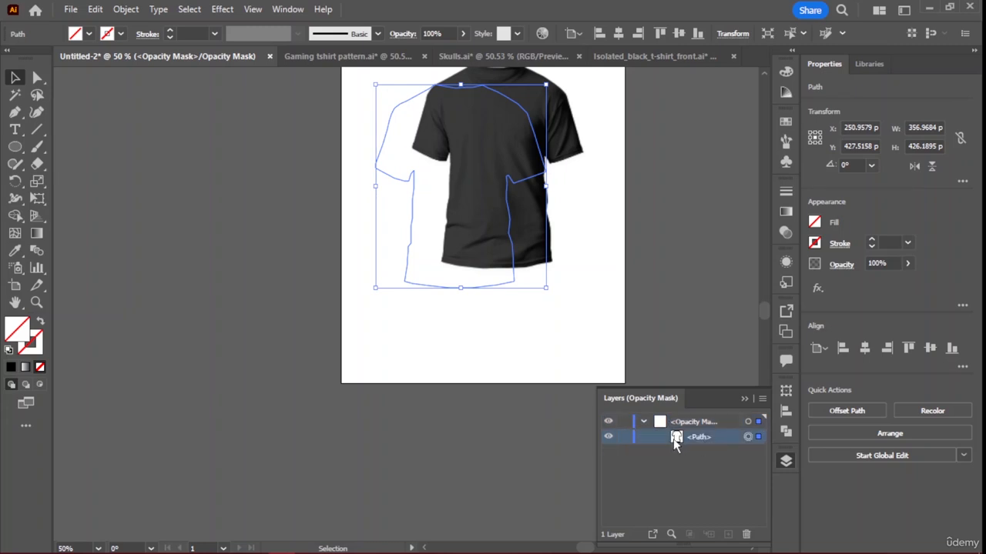
{"action": "left_click", "coordinate": [815, 223]}
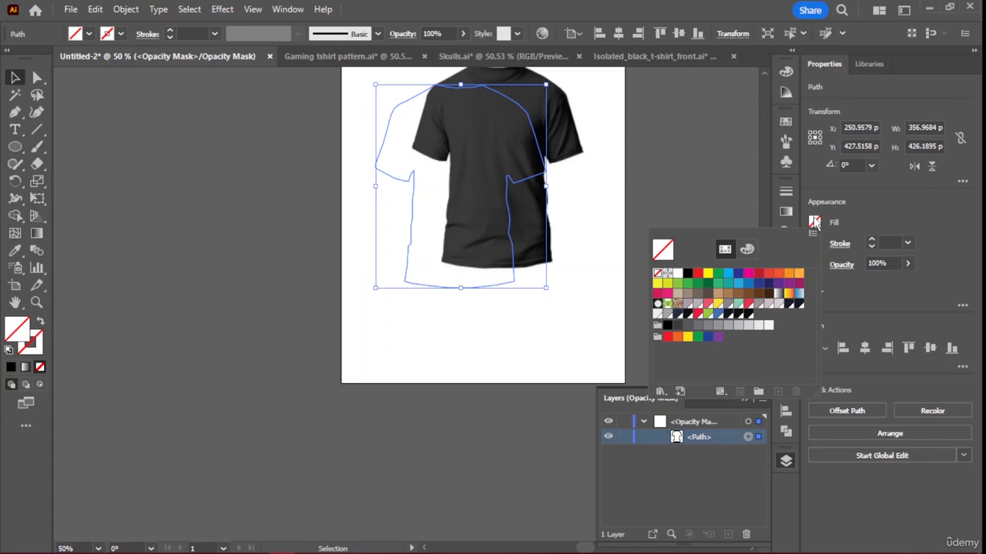
{"action": "left_click", "coordinate": [687, 274]}
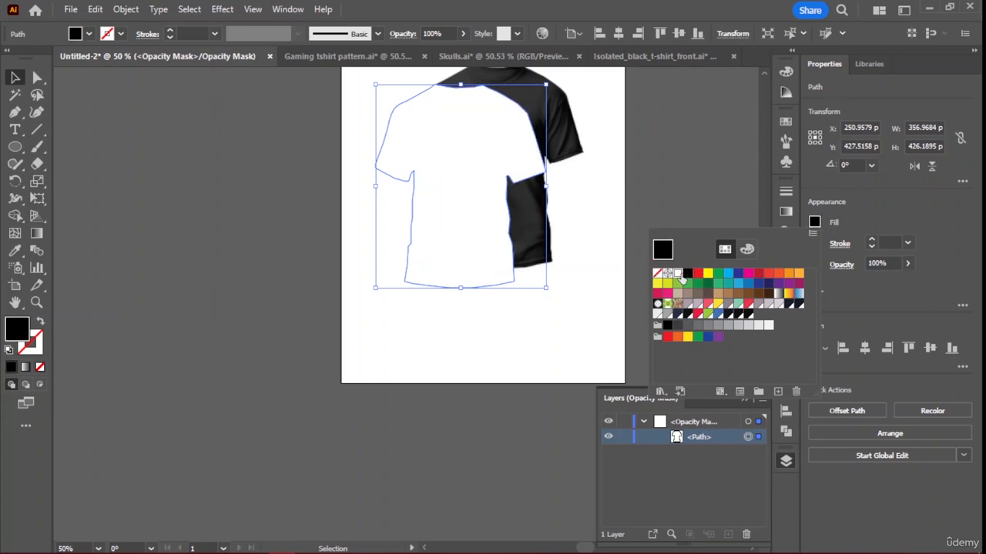
{"action": "left_click", "coordinate": [678, 276]}
{"action": "left_click", "coordinate": [688, 274]}
Move the outline down and right over the T-shirt's lower part, and change its fill to yellow
{"action": "left_click", "coordinate": [519, 194]}
{"action": "left_click_drag", "start_coordinate": [493, 176], "coordinate": [517, 199]}
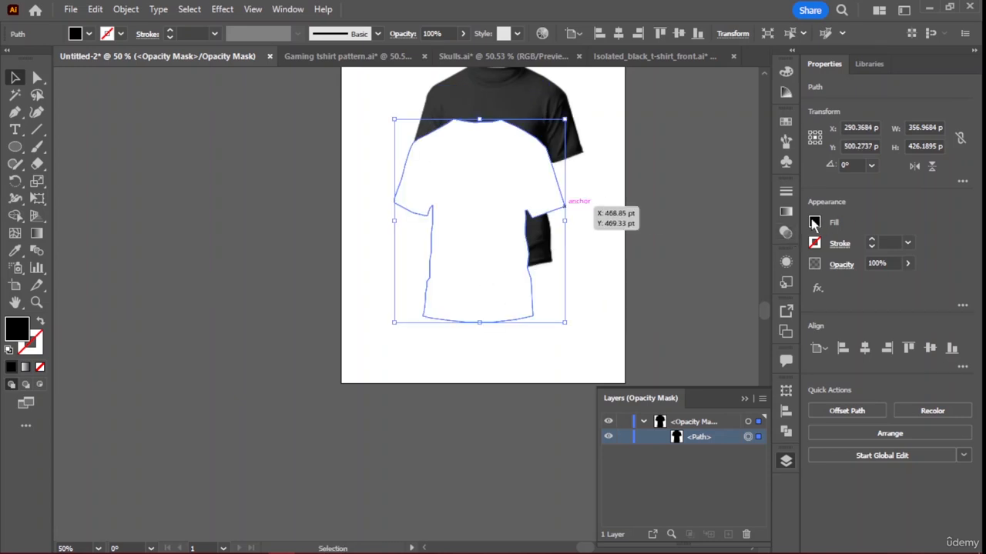
{"action": "left_click", "coordinate": [814, 221]}
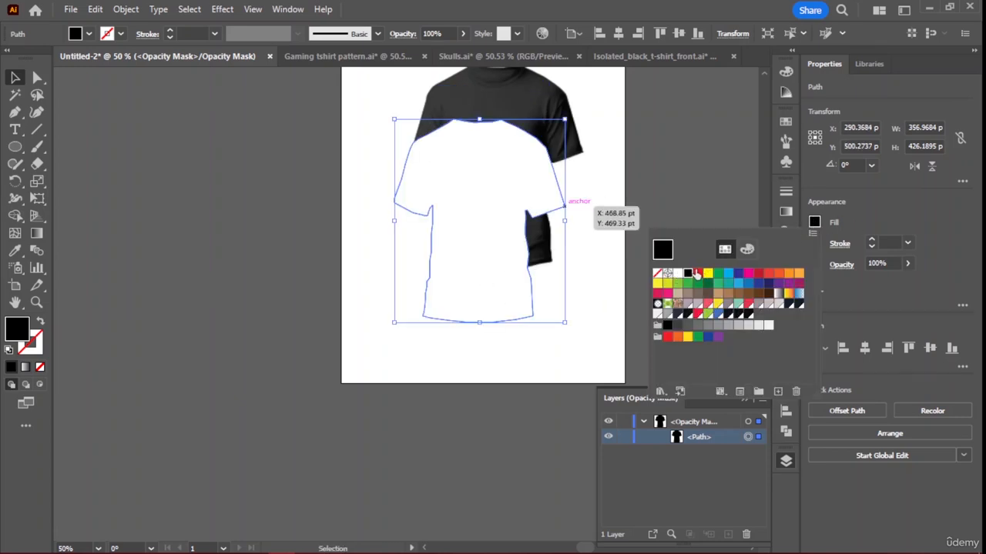
{"action": "left_click", "coordinate": [696, 274]}
{"action": "left_click", "coordinate": [709, 274]}
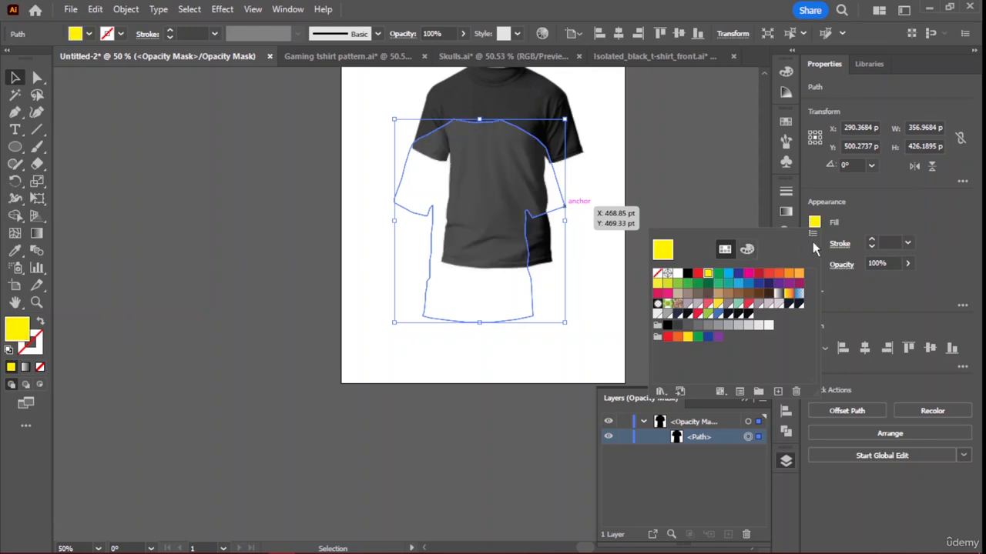
{"action": "left_click", "coordinate": [703, 195]}
Turn on clipping for the opacity mask in the transparency settings
{"action": "left_click", "coordinate": [785, 233]}
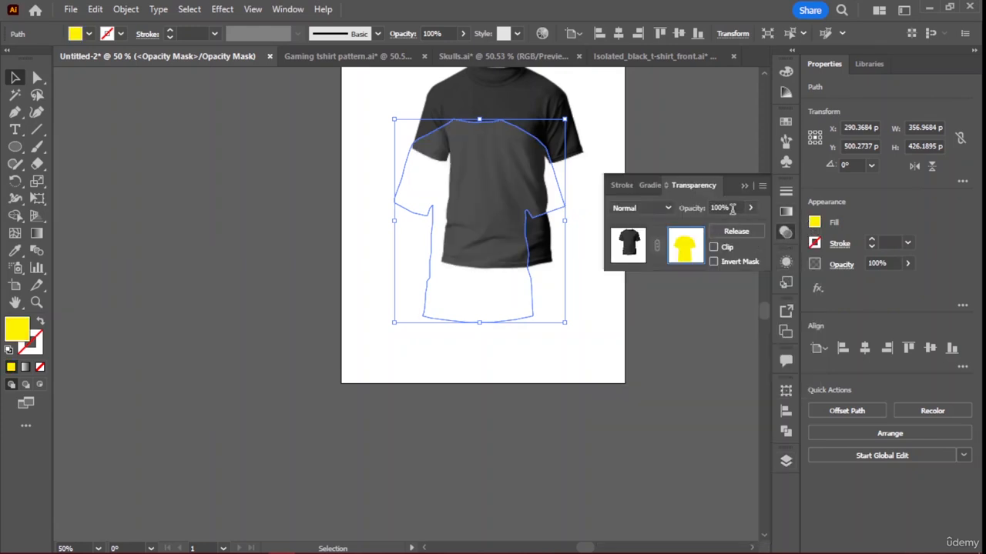
{"action": "left_click", "coordinate": [713, 248]}
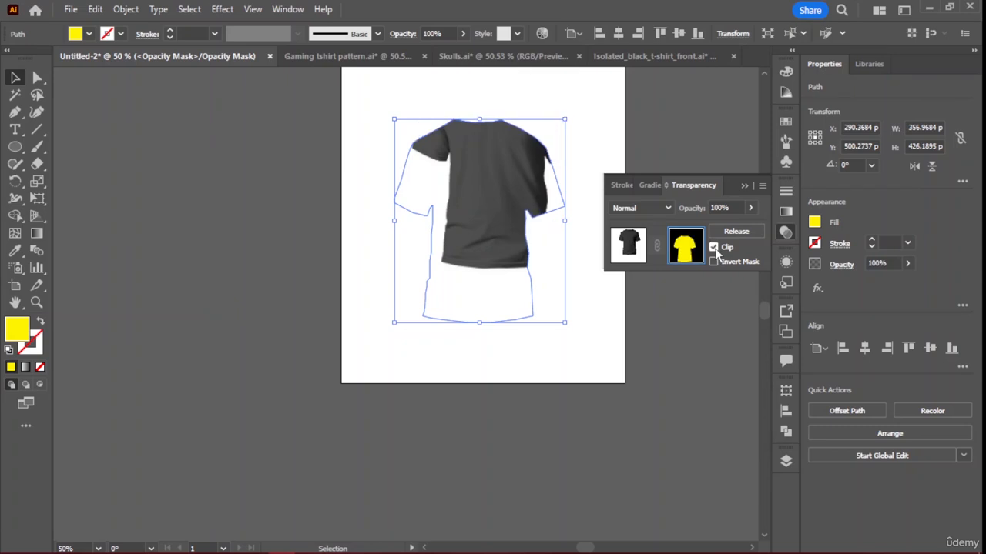
Align the yellow shirt-shaped mask path over the T-shirt image at about X 325 pt, Y 390 pt and deselect it
{"action": "left_click_drag", "start_coordinate": [518, 260], "coordinate": [524, 216]}
{"action": "scroll", "coordinate": [542, 247], "scroll_direction": "up", "scroll_amount": 2}
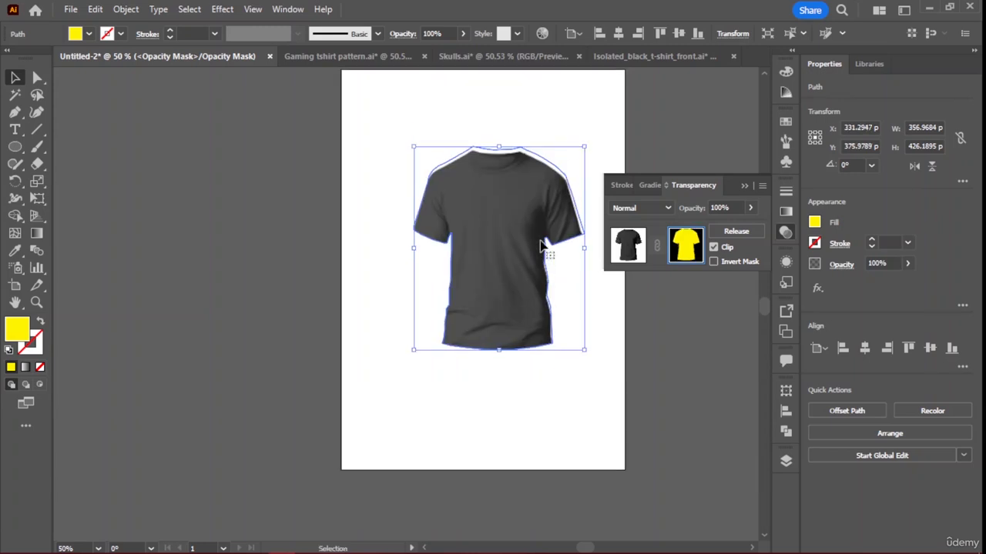
{"action": "mouse_move", "coordinate": [542, 246]}
{"action": "left_mouse_down"}
{"action": "mouse_move", "coordinate": [539, 237]}
{"action": "mouse_move", "coordinate": [543, 245]}
{"action": "left_mouse_up"}
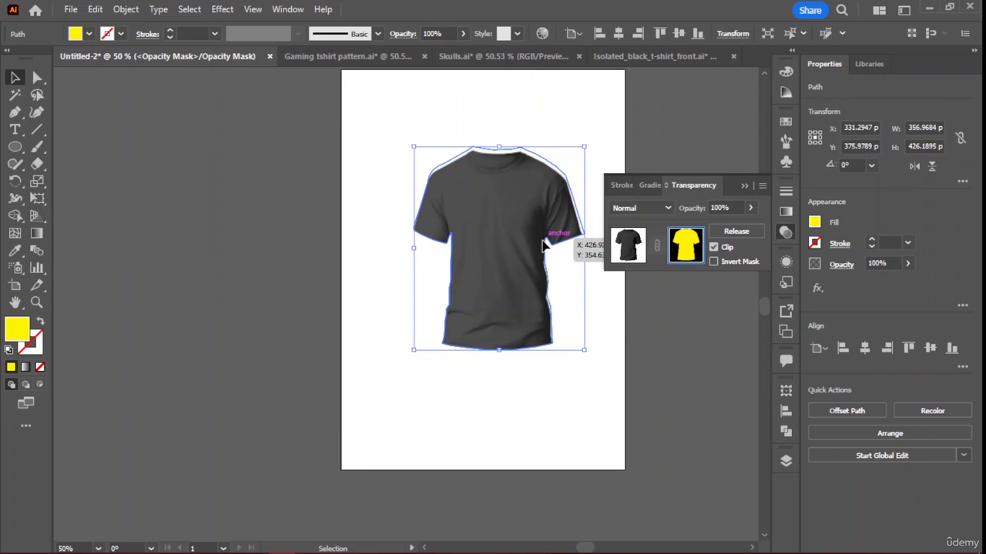
{"action": "left_click_drag", "start_coordinate": [543, 244], "coordinate": [548, 244]}
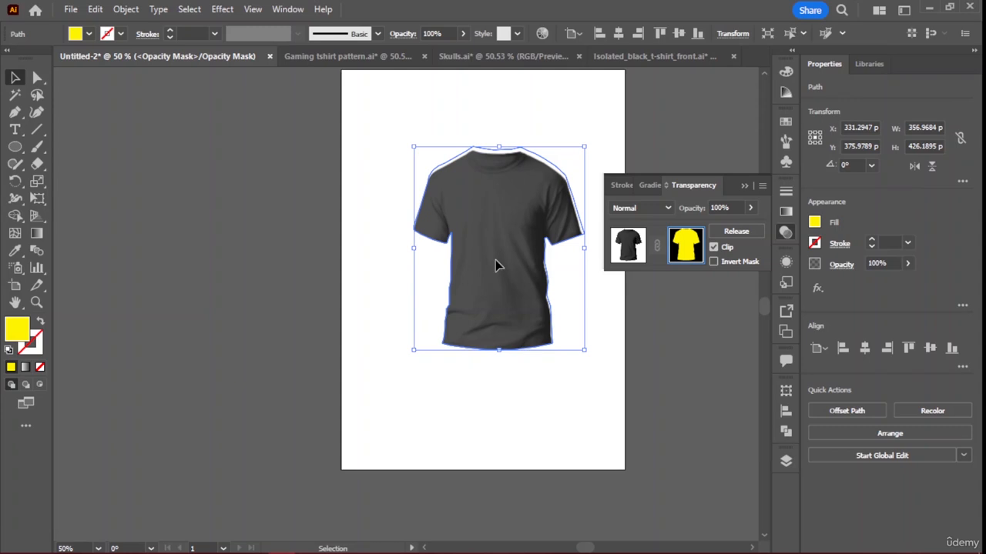
{"action": "left_click_drag", "start_coordinate": [497, 265], "coordinate": [492, 267]}
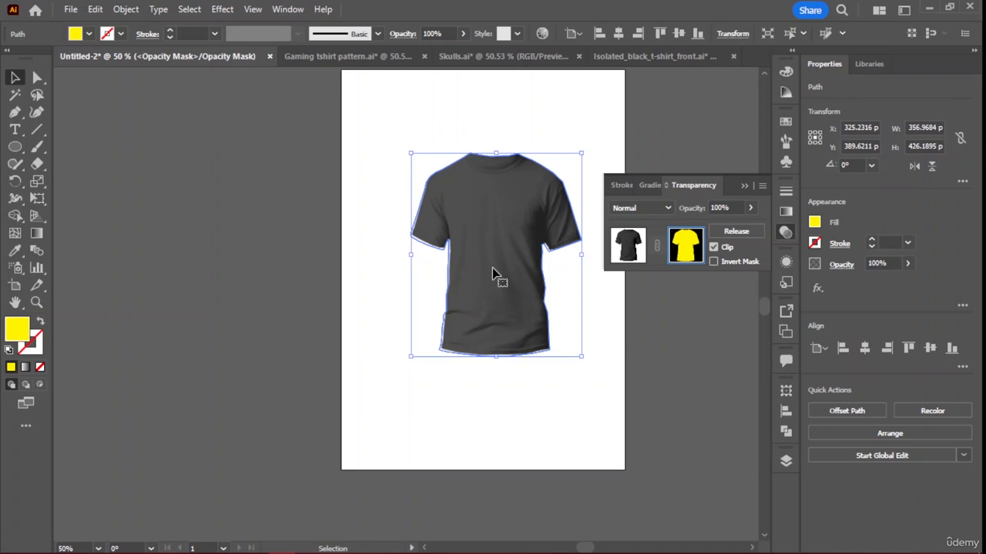
{"action": "left_click", "coordinate": [628, 246]}
{"action": "left_click", "coordinate": [690, 246]}
{"action": "left_click", "coordinate": [715, 366]}
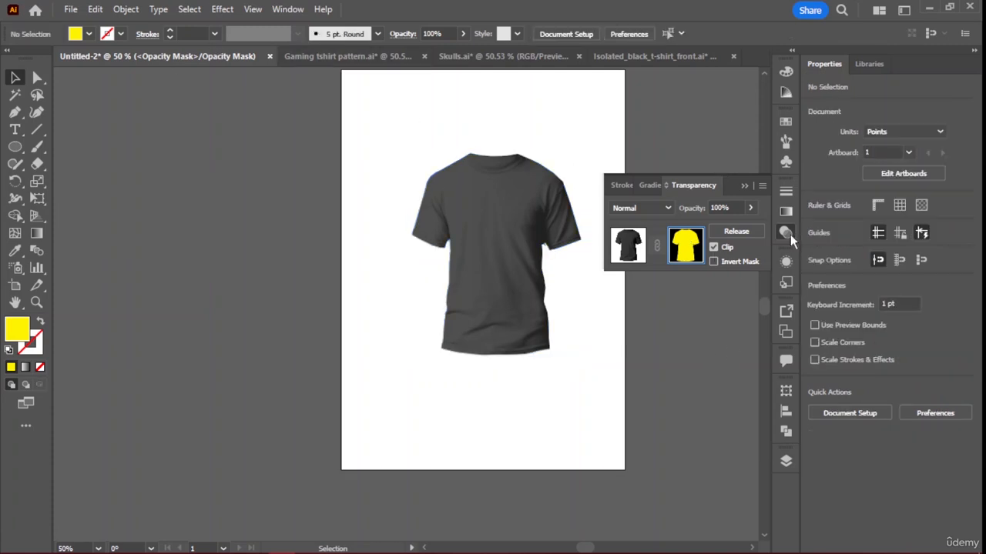
Copy the T-shirt image from the Isolated_black_t-shirt_front document into the opacity mask of Untitled-2, alongside the yellow path
{"action": "left_click", "coordinate": [787, 461]}
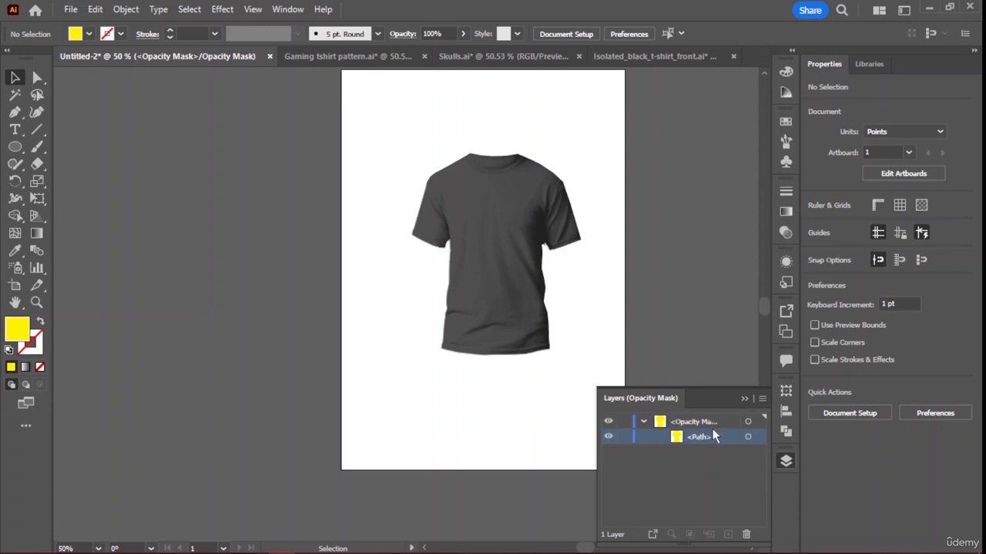
{"action": "left_click", "coordinate": [703, 443]}
{"action": "left_click", "coordinate": [692, 423]}
{"action": "left_click", "coordinate": [501, 271]}
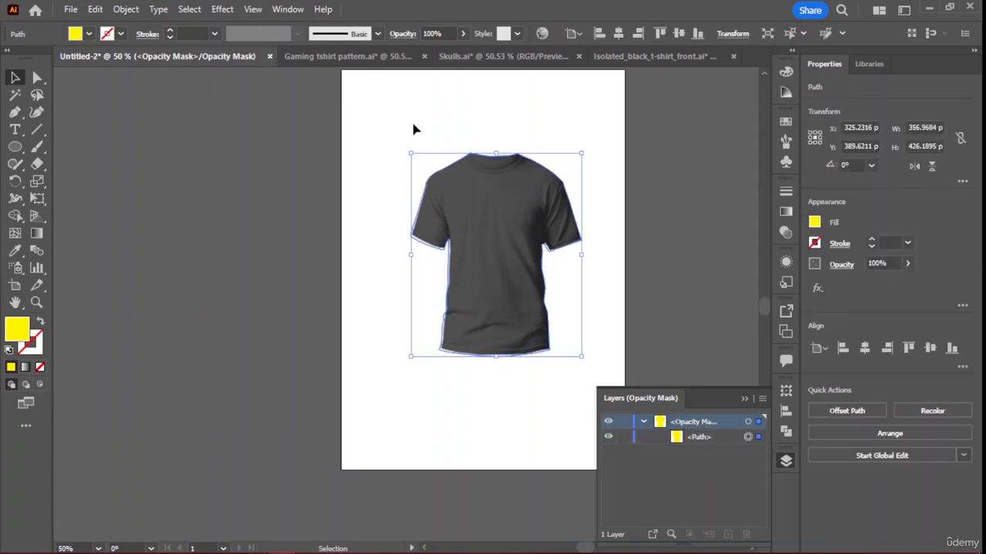
{"action": "left_click", "coordinate": [651, 57]}
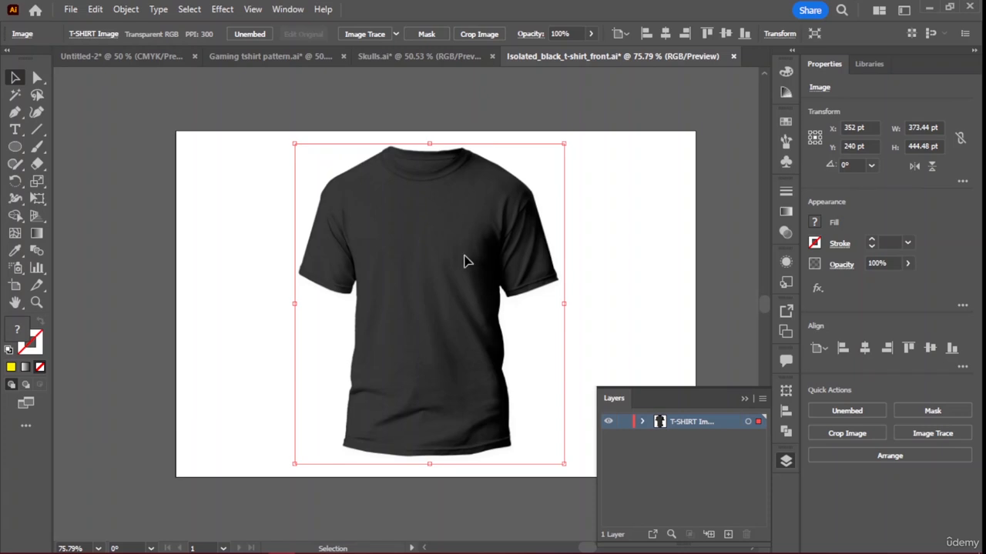
{"action": "left_click_drag", "start_coordinate": [465, 260], "coordinate": [516, 262]}
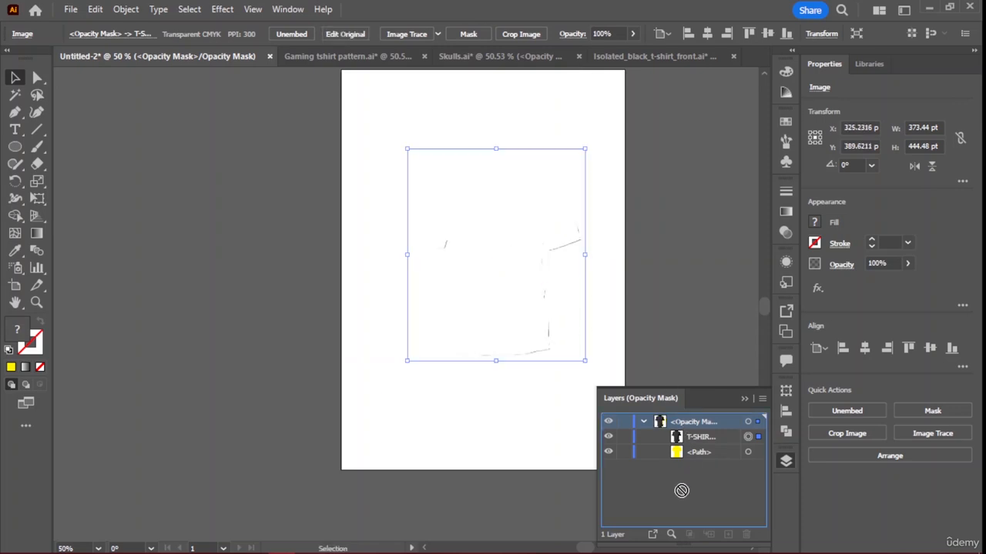
Move the pasted T-shirt image off the artboard and delete it from the opacity mask
{"action": "left_click_drag", "start_coordinate": [689, 469], "coordinate": [692, 465]}
{"action": "left_click_drag", "start_coordinate": [683, 423], "coordinate": [681, 475]}
{"action": "left_click", "coordinate": [700, 440]}
{"action": "mouse_move", "coordinate": [686, 424]}
{"action": "left_mouse_down"}
{"action": "mouse_move", "coordinate": [653, 426]}
{"action": "mouse_move", "coordinate": [675, 428]}
{"action": "left_mouse_up"}
{"action": "key", "text": "ctrl+z"}
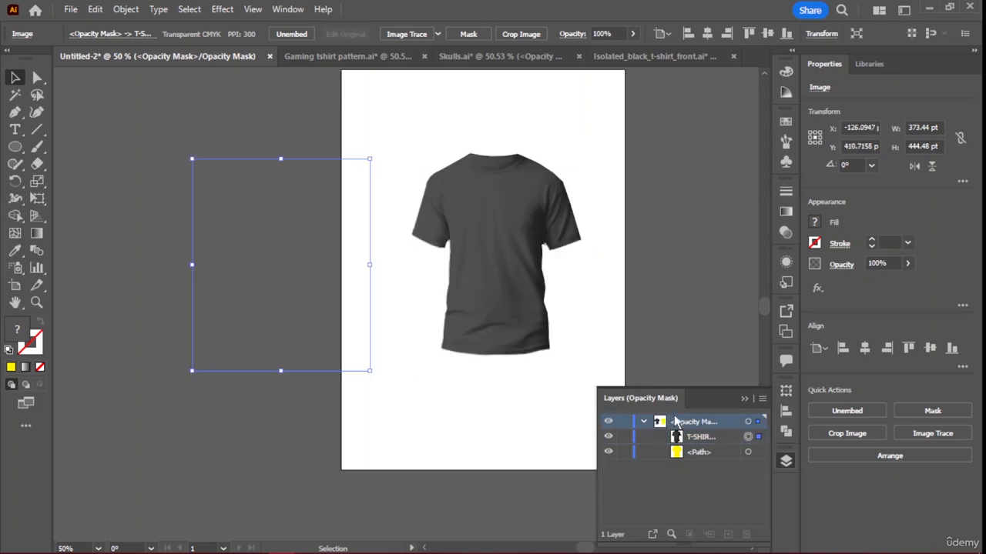
{"action": "key", "text": "Delete"}
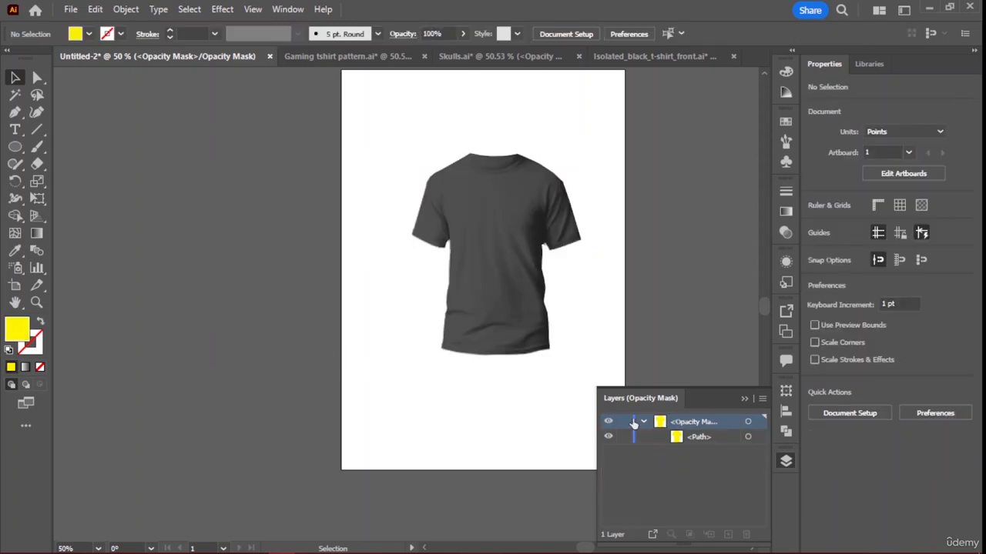
Target the yellow path in the opacity mask's layers and try shifting it down to about Y 400 pt
{"action": "left_click", "coordinate": [707, 442]}
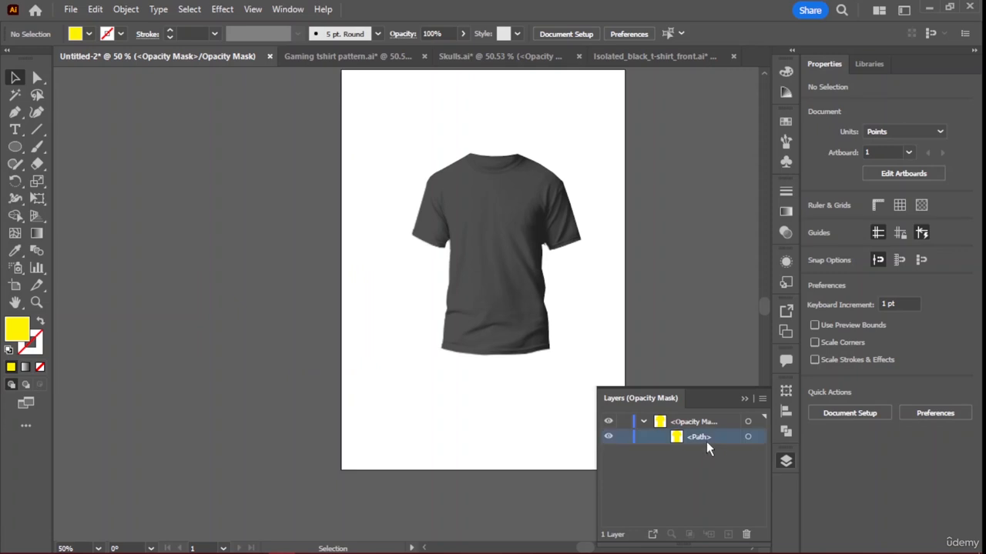
{"action": "left_click", "coordinate": [703, 423]}
{"action": "left_click", "coordinate": [642, 422]}
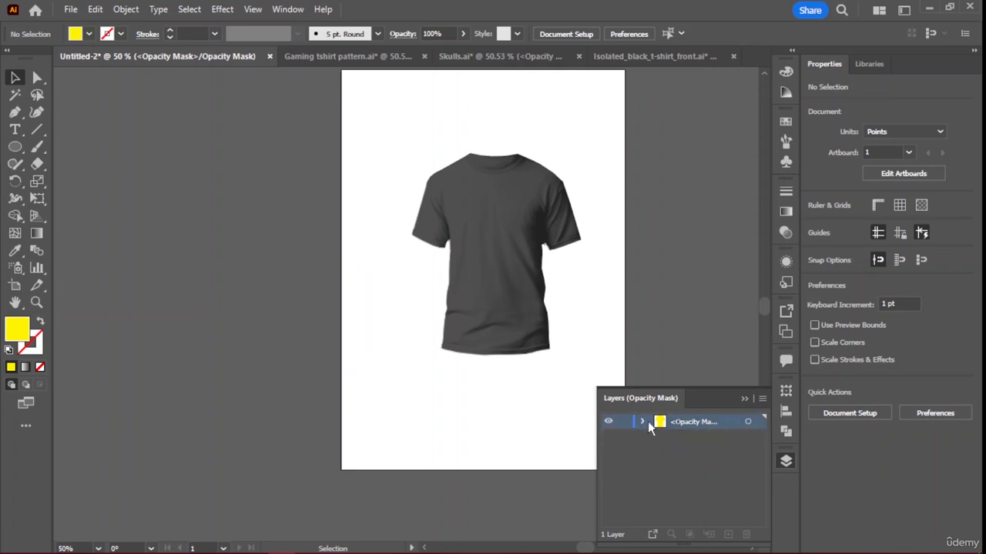
{"action": "left_click", "coordinate": [643, 422]}
{"action": "left_click", "coordinate": [695, 441]}
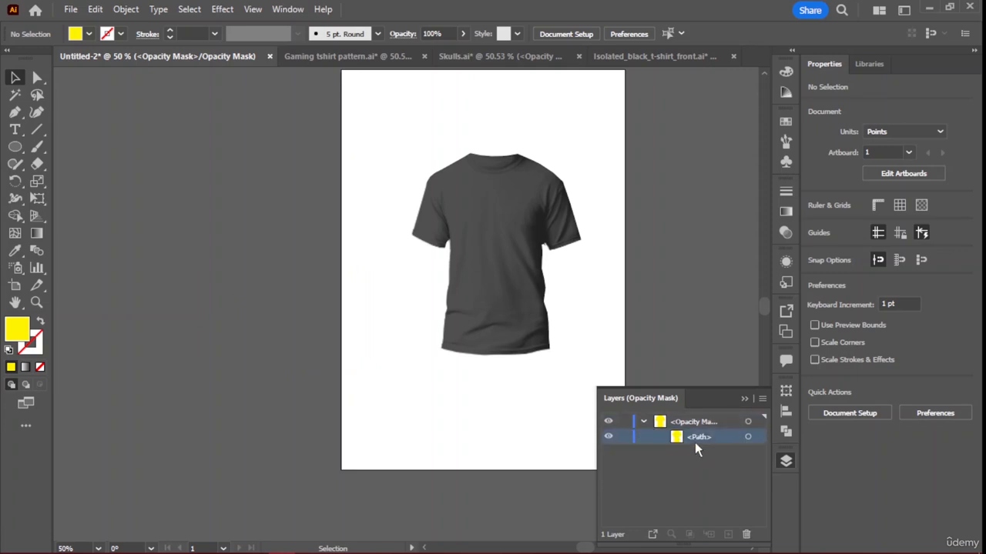
{"action": "left_click", "coordinate": [746, 438]}
{"action": "mouse_move", "coordinate": [516, 234]}
{"action": "left_mouse_down"}
{"action": "mouse_move", "coordinate": [506, 270]}
{"action": "mouse_move", "coordinate": [519, 244]}
{"action": "left_mouse_up"}
{"action": "key", "text": "a"}
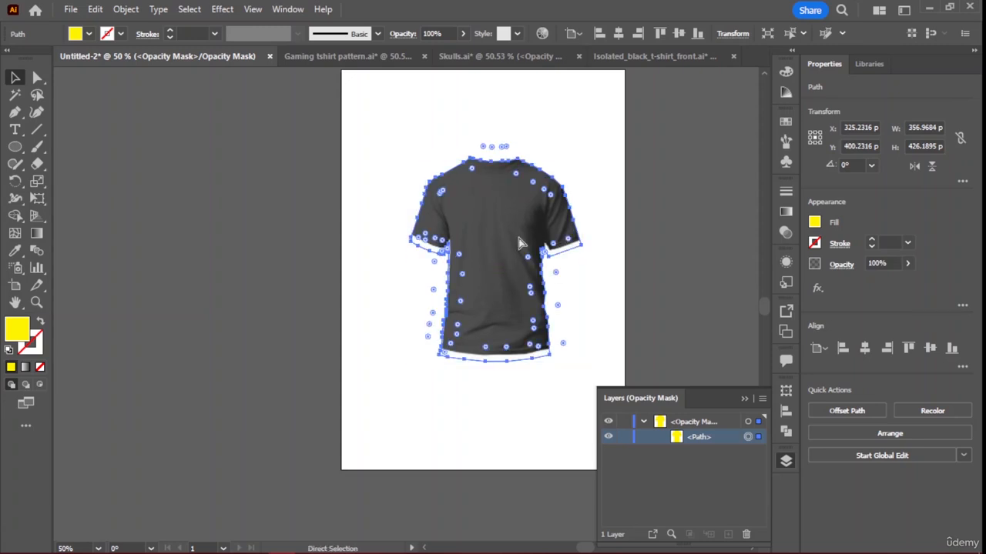
{"action": "key", "text": "v"}
{"action": "left_click", "coordinate": [609, 179]}
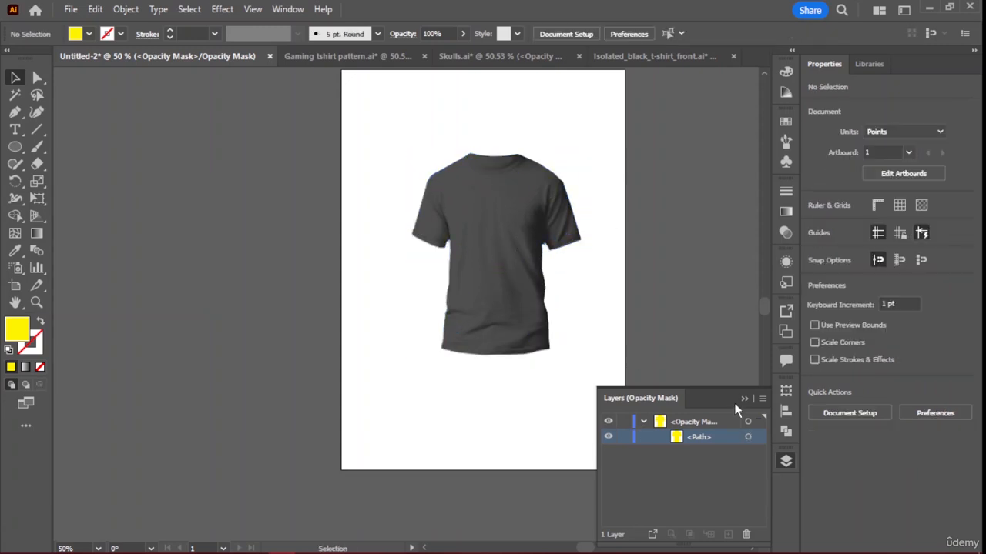
Switch from the opacity mask back to the T-shirt artwork and select Layer 2
{"action": "left_click", "coordinate": [786, 232]}
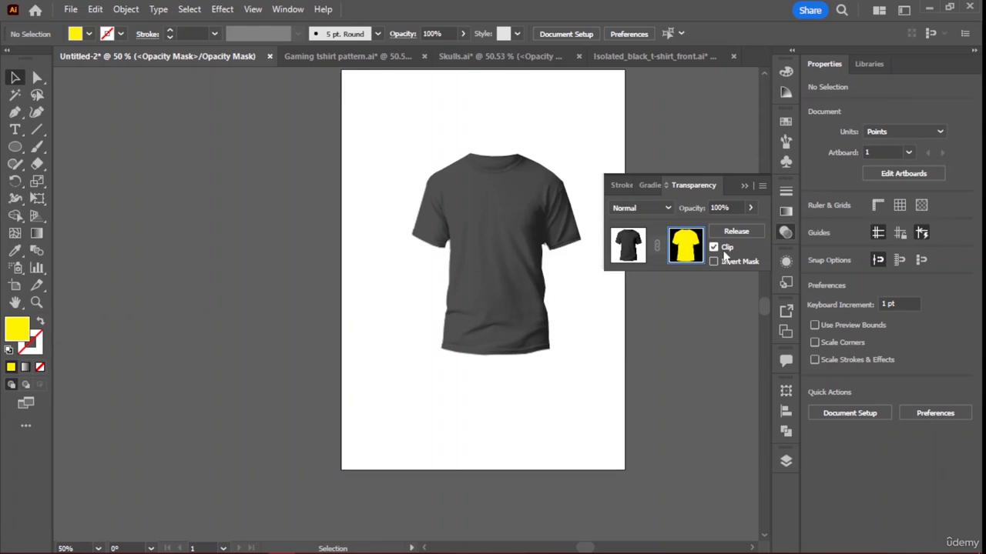
{"action": "left_click", "coordinate": [620, 245]}
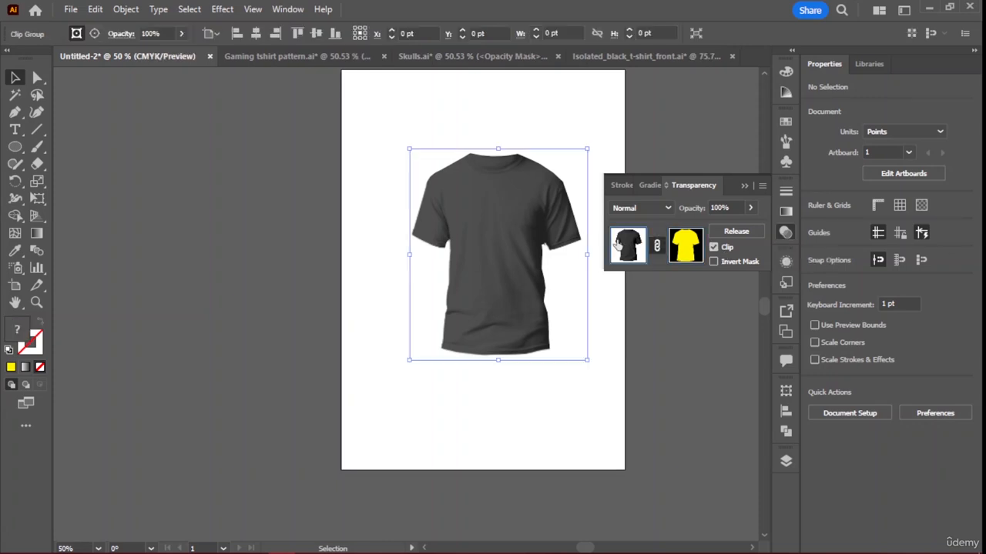
{"action": "left_click", "coordinate": [659, 248]}
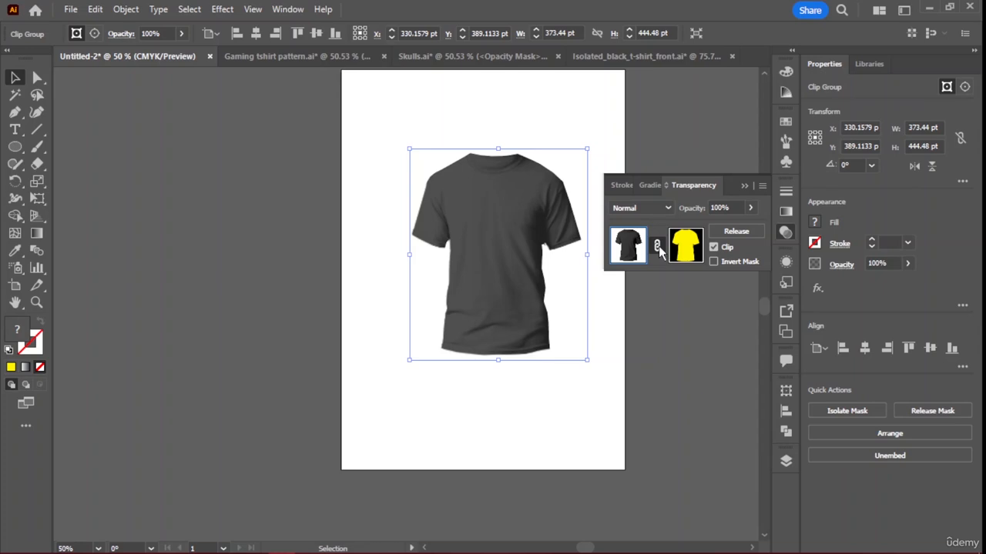
{"action": "left_click", "coordinate": [785, 460]}
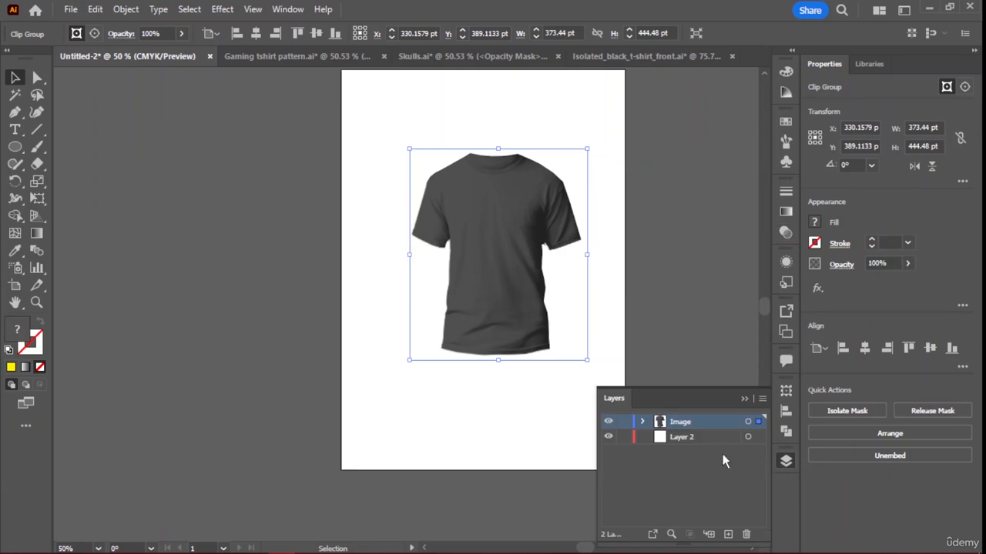
{"action": "left_click", "coordinate": [748, 437]}
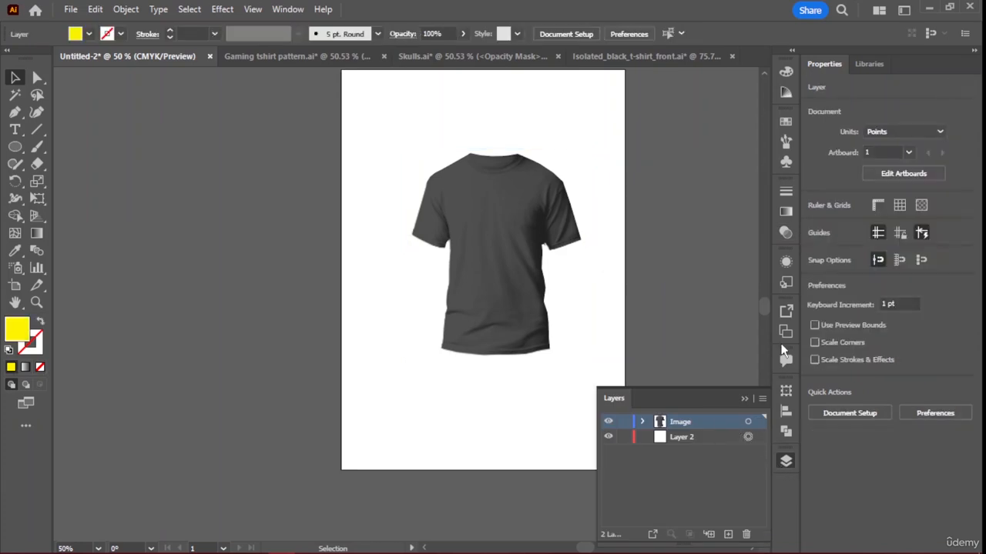
{"action": "left_click", "coordinate": [692, 437]}
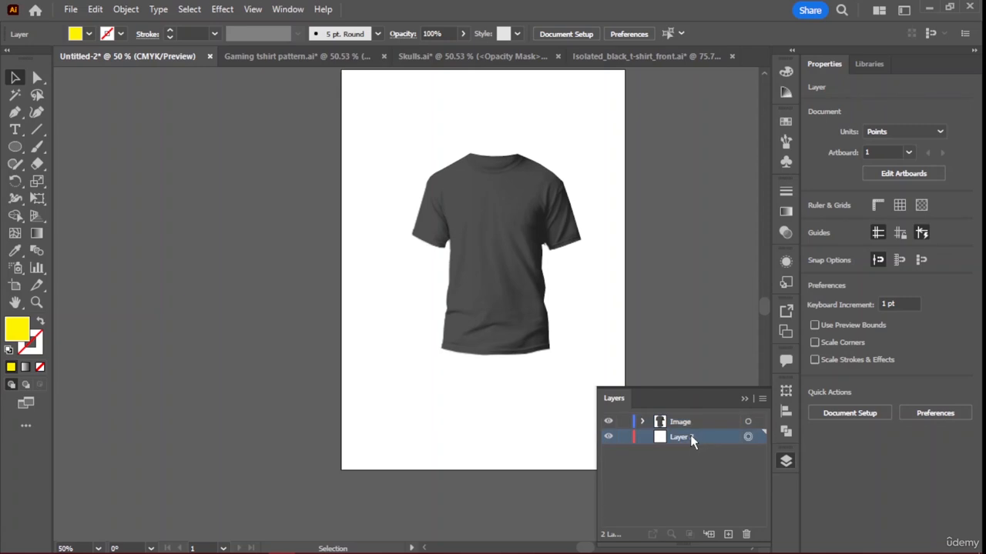
Isolate the T-shirt image inside its clip group and move it to about X 288 pt, Y 401 pt
{"action": "double_click", "coordinate": [503, 280]}
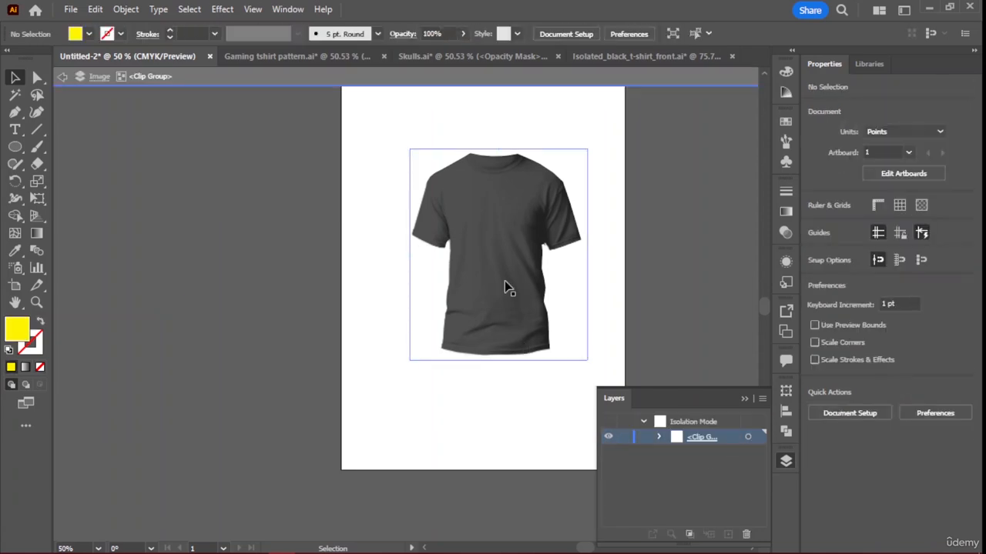
{"action": "mouse_move", "coordinate": [505, 280]}
{"action": "left_mouse_down"}
{"action": "mouse_move", "coordinate": [450, 266]}
{"action": "mouse_move", "coordinate": [508, 287]}
{"action": "mouse_move", "coordinate": [518, 280]}
{"action": "left_mouse_up"}
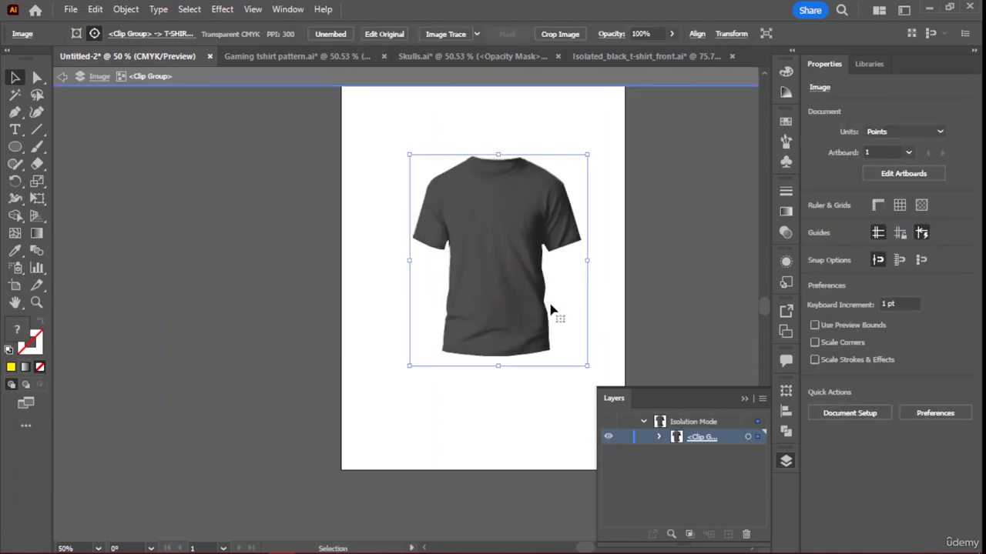
{"action": "double_click", "coordinate": [467, 323]}
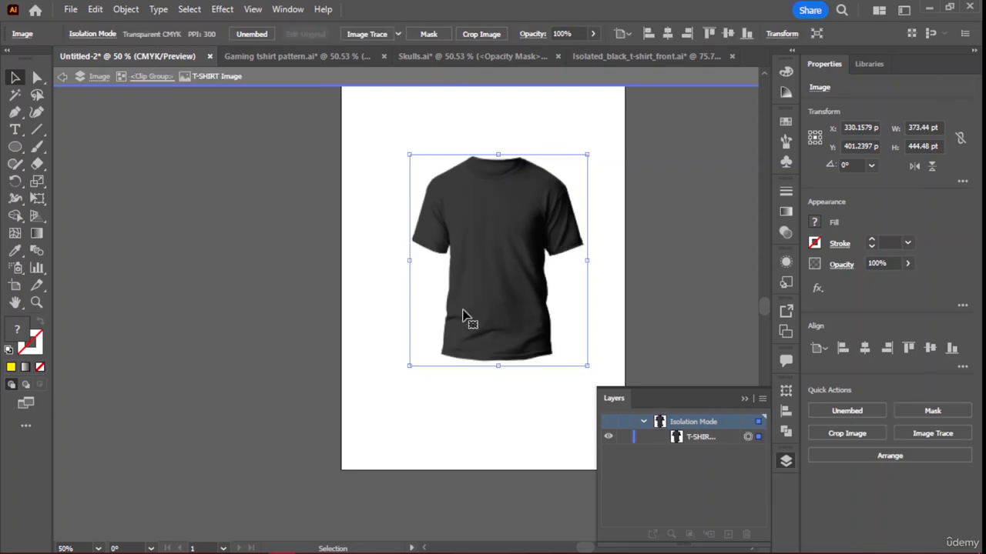
{"action": "left_click_drag", "start_coordinate": [523, 323], "coordinate": [502, 322]}
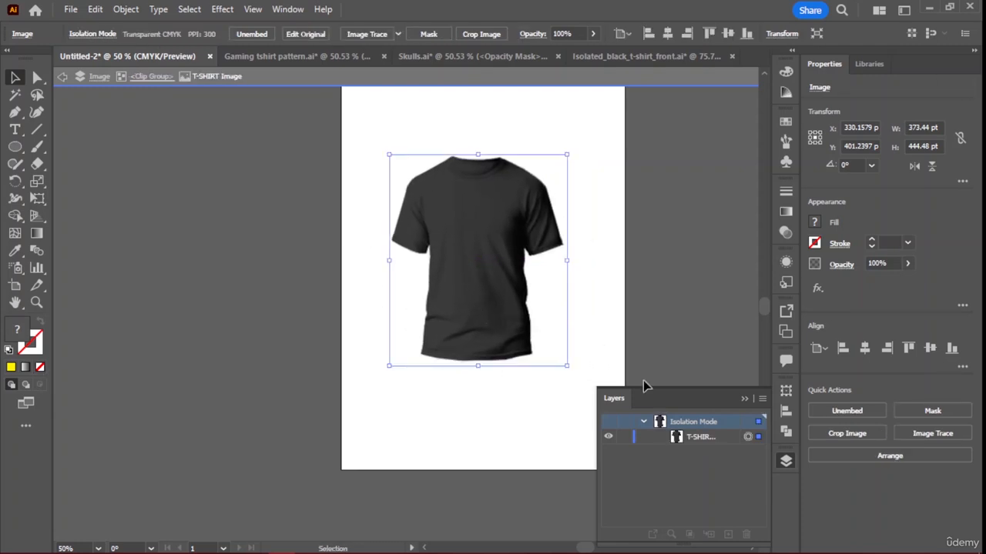
{"action": "double_click", "coordinate": [693, 440]}
{"action": "left_click", "coordinate": [661, 462]}
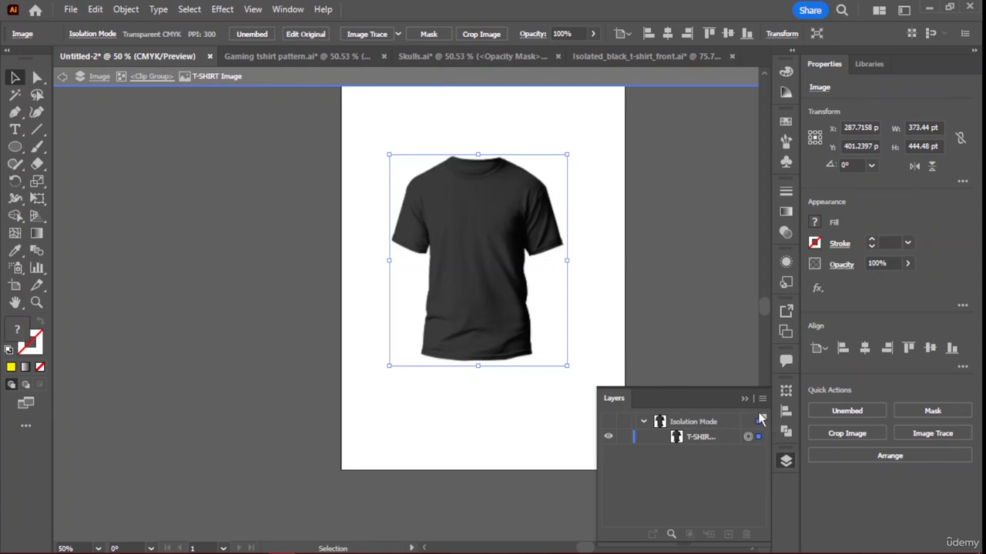
{"action": "left_click", "coordinate": [681, 425]}
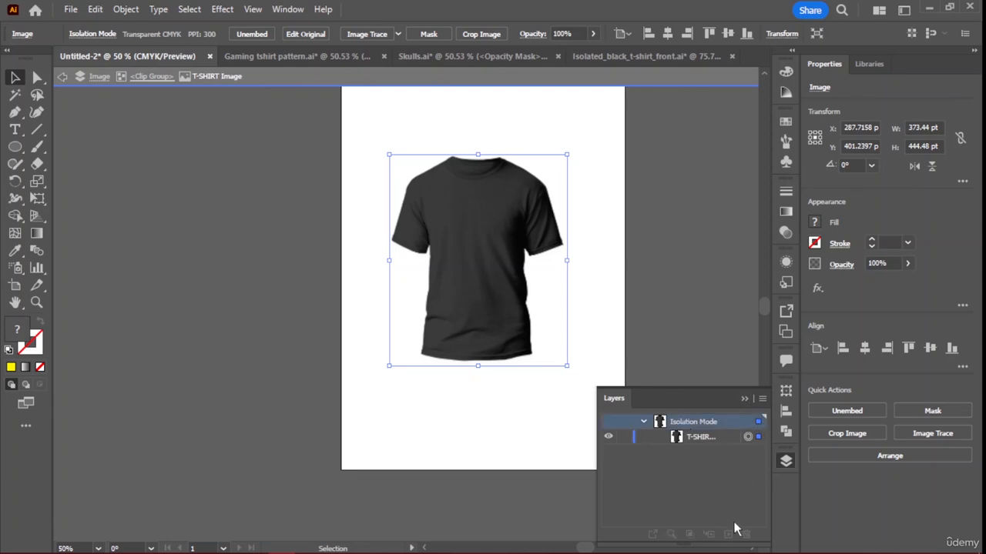
{"action": "right_click", "coordinate": [484, 275]}
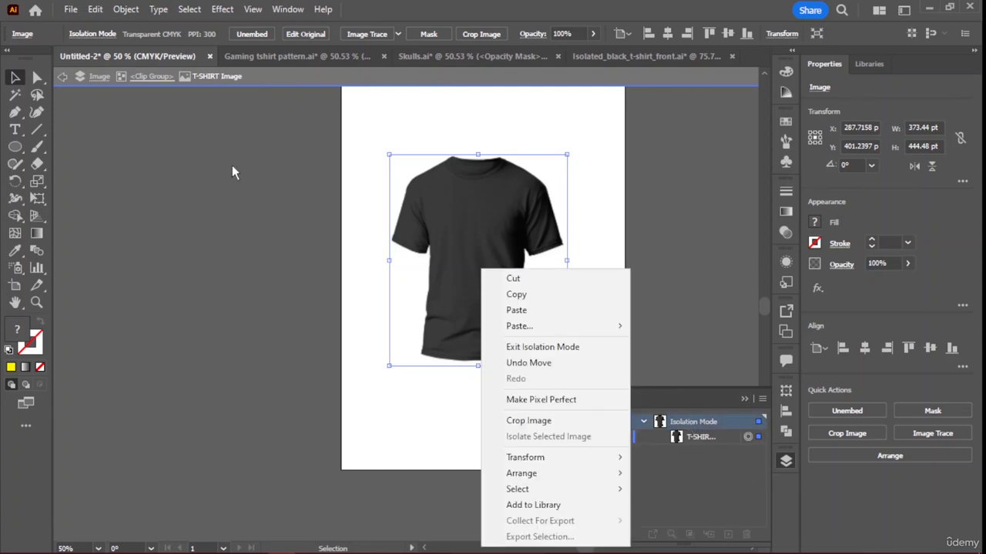
Exit isolation mode and select the T-shirt clip group
{"action": "left_click", "coordinate": [63, 77]}
{"action": "left_click", "coordinate": [63, 77]}
{"action": "left_click", "coordinate": [63, 77]}
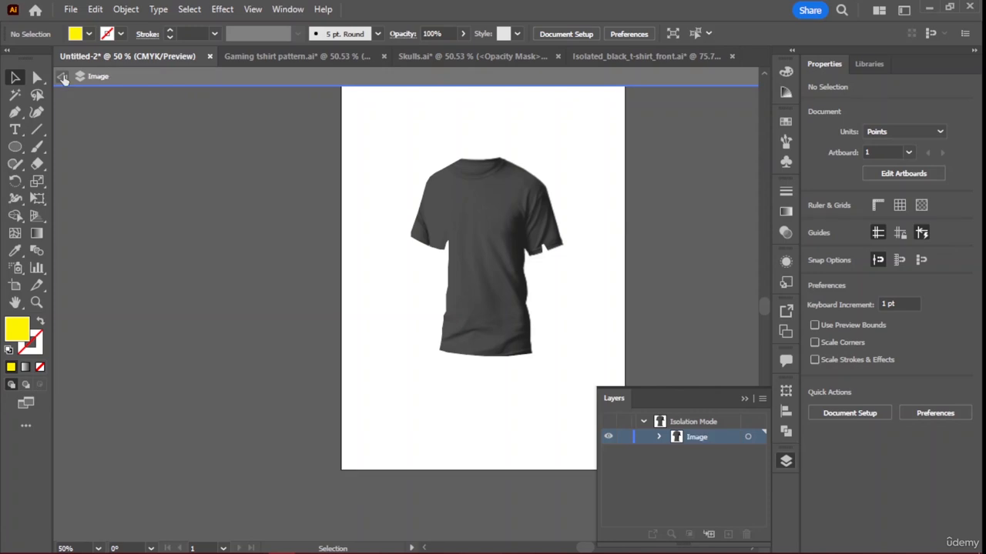
{"action": "left_click", "coordinate": [63, 77]}
{"action": "mouse_move", "coordinate": [502, 287]}
{"action": "left_mouse_down"}
{"action": "mouse_move", "coordinate": [517, 286]}
{"action": "mouse_move", "coordinate": [498, 281]}
{"action": "left_mouse_up"}
{"action": "left_click", "coordinate": [556, 273]}
{"action": "left_click_drag", "start_coordinate": [431, 232], "coordinate": [447, 245]}
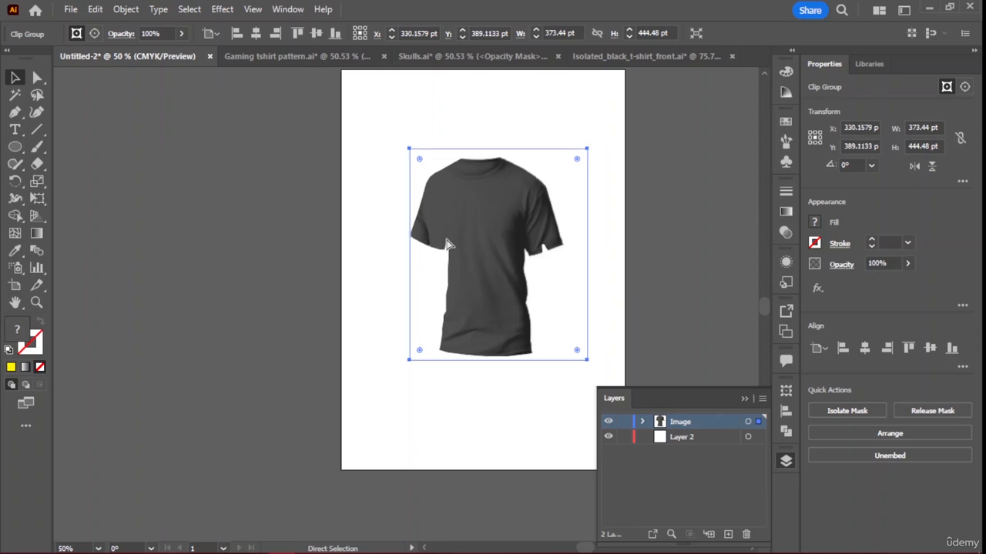
Undo back to the T-shirt image pasted in the opacity mask and place it over the shirt at about X 325 pt, Y 390 pt
{"action": "double_click", "coordinate": [447, 245]}
{"action": "key", "text": "Escape"}
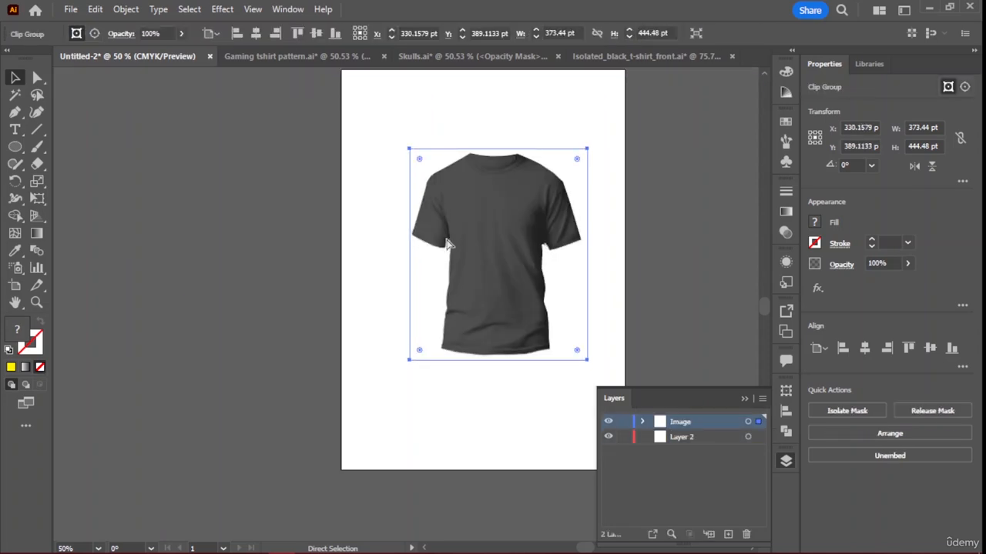
{"action": "double_click", "coordinate": [447, 245]}
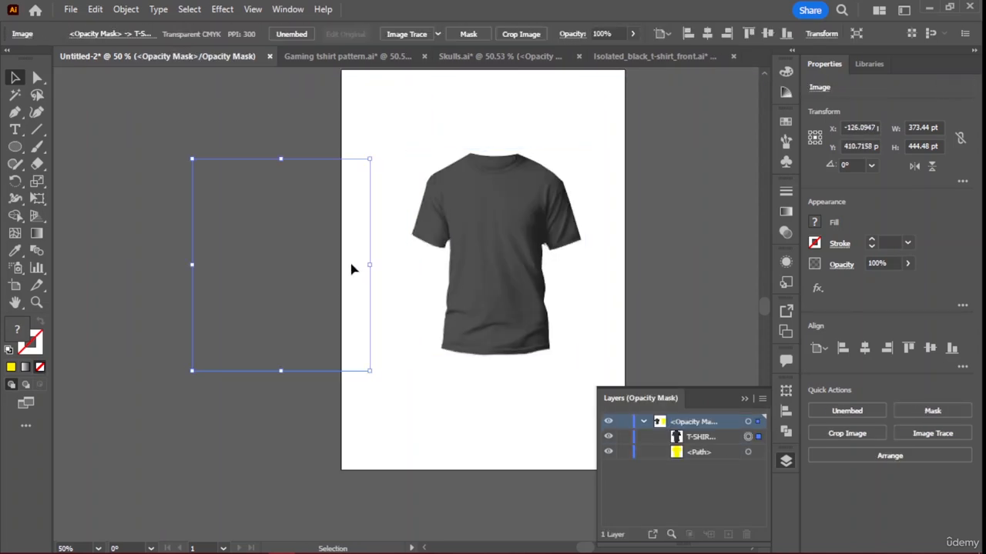
{"action": "left_click_drag", "start_coordinate": [349, 269], "coordinate": [494, 272]}
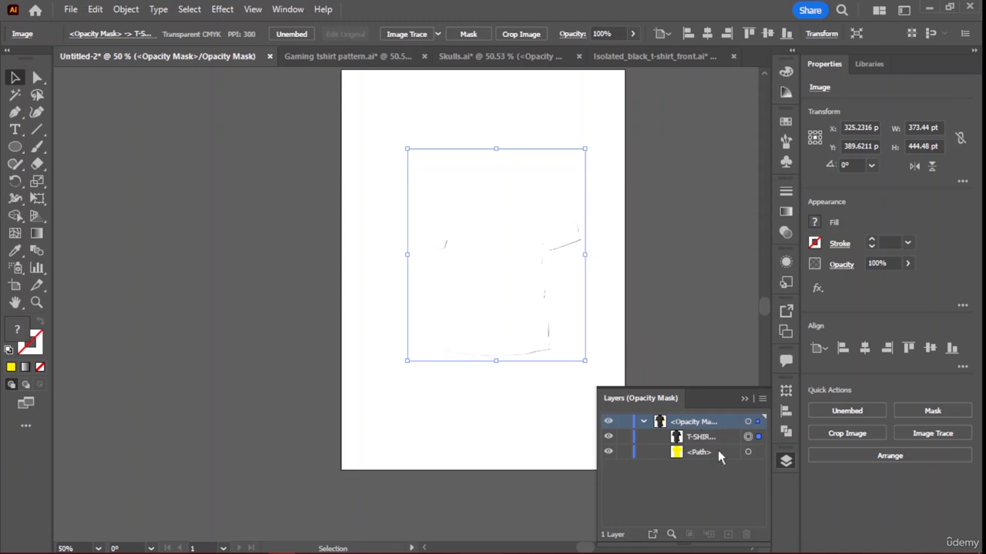
Pick the yellow path layer in the opacity mask and shift the pasted T-shirt image down to about Y 399 pt
{"action": "left_click", "coordinate": [703, 453]}
{"action": "left_click_drag", "start_coordinate": [465, 317], "coordinate": [504, 286]}
{"action": "left_click", "coordinate": [748, 453]}
{"action": "left_click", "coordinate": [758, 437]}
{"action": "left_click", "coordinate": [747, 453]}
{"action": "left_click", "coordinate": [504, 285]}
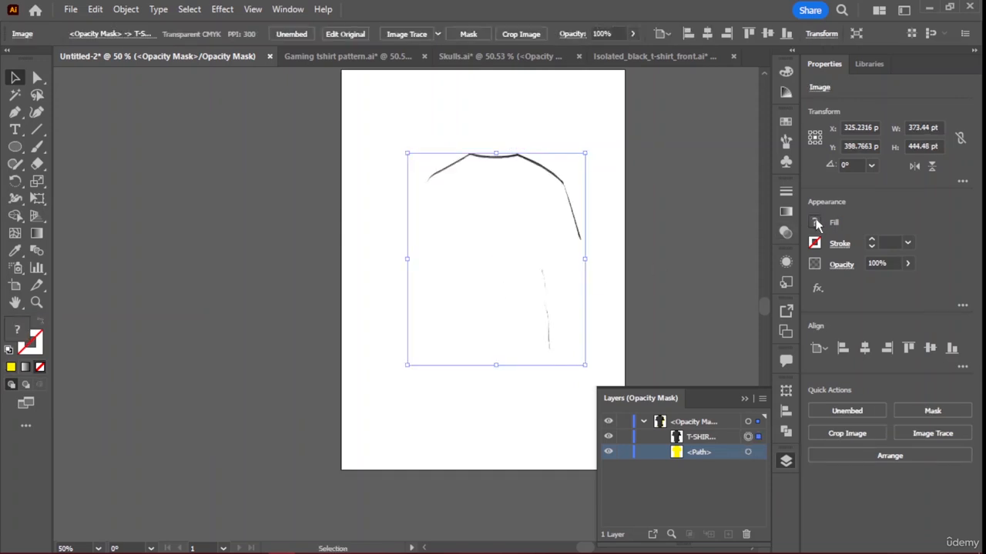
Apply a red fill to the pasted T-shirt image in the opacity mask, trying black and yellow first
{"action": "left_click", "coordinate": [815, 222]}
{"action": "left_click", "coordinate": [696, 274]}
{"action": "left_click", "coordinate": [687, 274]}
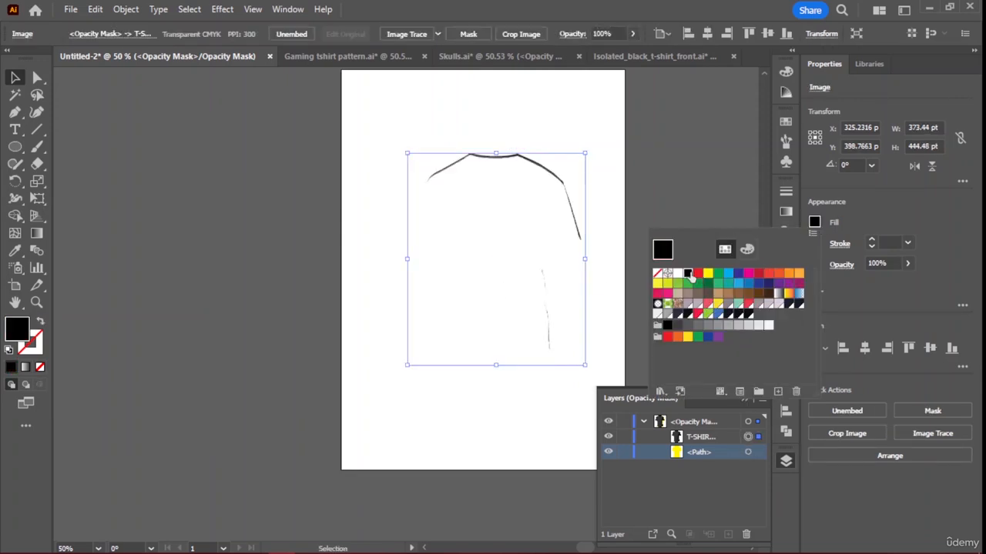
{"action": "left_click", "coordinate": [707, 274]}
{"action": "left_click", "coordinate": [696, 282]}
{"action": "left_click", "coordinate": [697, 274]}
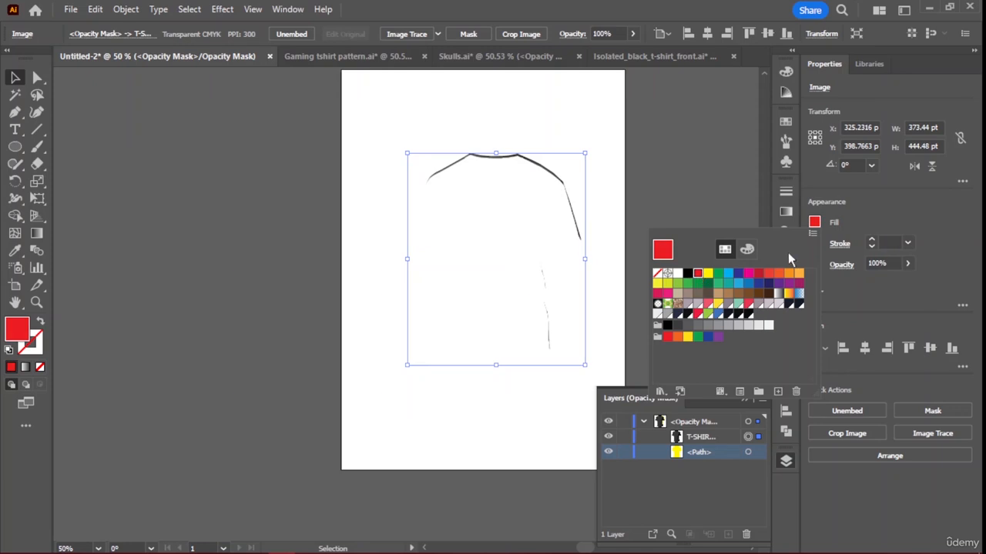
Increase the stroke weight of the T-shirt image in the opacity mask to 5 pt and deselect it
{"action": "left_click", "coordinate": [869, 241]}
{"action": "left_click", "coordinate": [870, 241]}
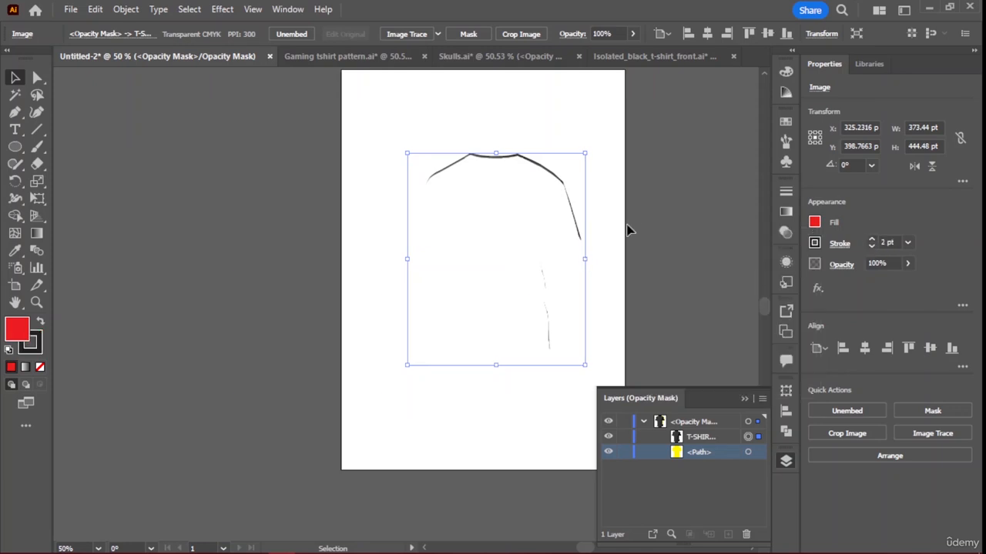
{"action": "left_click", "coordinate": [608, 225]}
{"action": "left_click", "coordinate": [552, 212]}
{"action": "left_click", "coordinate": [870, 239]}
{"action": "left_click", "coordinate": [870, 240]}
{"action": "left_click", "coordinate": [871, 240]}
{"action": "left_click", "coordinate": [870, 240]}
{"action": "left_click", "coordinate": [649, 193]}
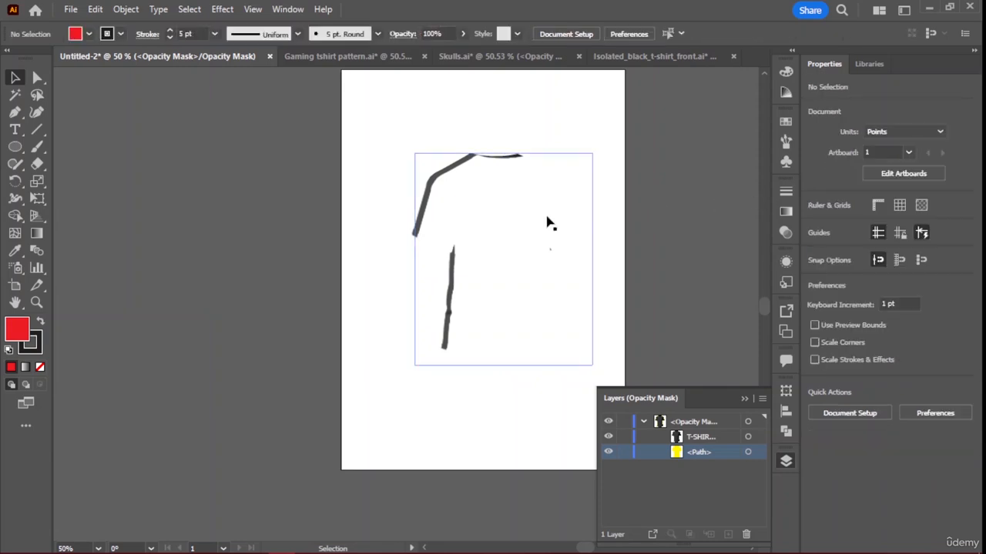
Move the T-shirt image within the opacity mask to about X 252 pt, Y 509 pt
{"action": "mouse_move", "coordinate": [546, 222]}
{"action": "left_mouse_down"}
{"action": "mouse_move", "coordinate": [597, 174]}
{"action": "mouse_move", "coordinate": [568, 213]}
{"action": "left_mouse_up"}
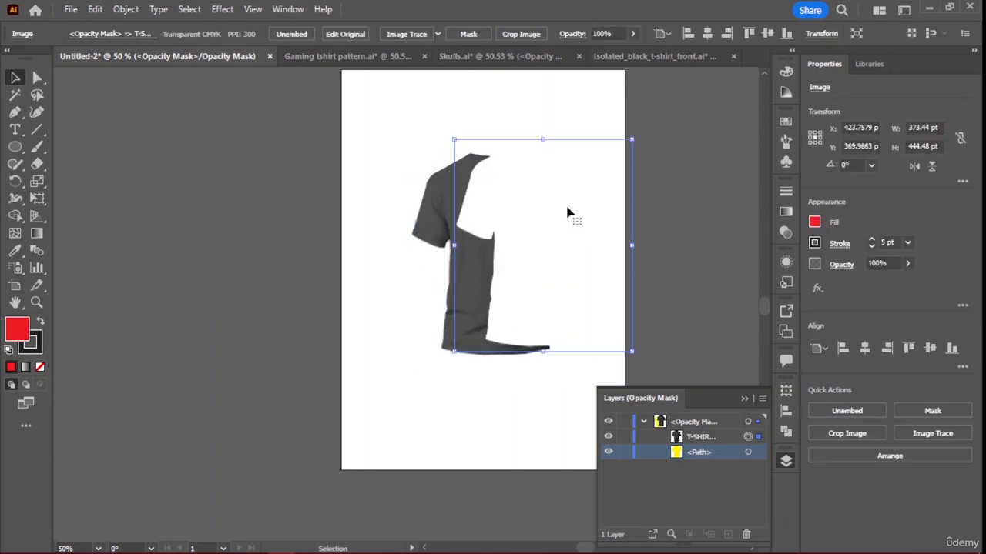
{"action": "left_click_drag", "start_coordinate": [526, 244], "coordinate": [472, 304]}
{"action": "right_click", "coordinate": [471, 304]}
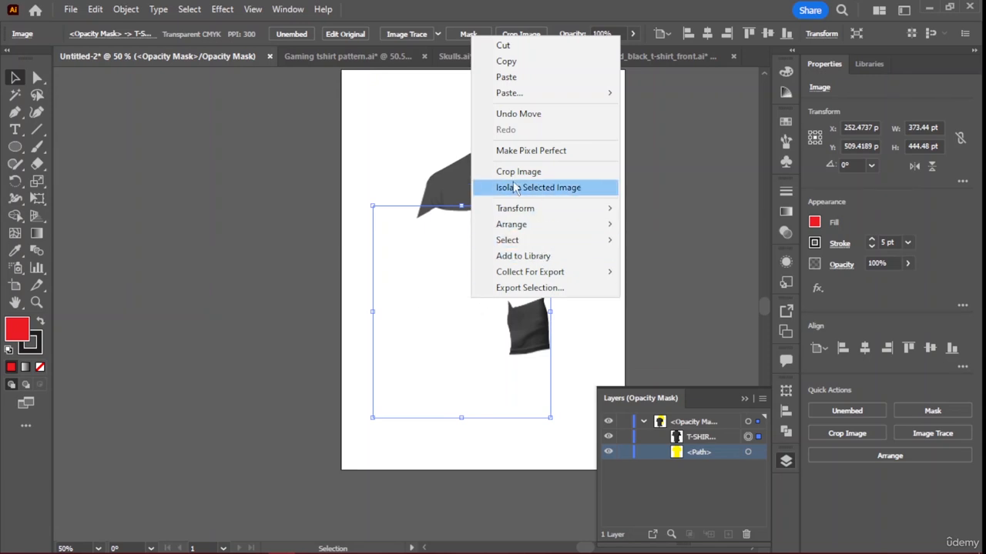
Rasterize the T-shirt image in CMYK at High (300 ppi) with a transparent background and Create Clipping Mask enabled
{"action": "left_click", "coordinate": [100, 9]}
{"action": "mouse_move", "coordinate": [111, 11]}
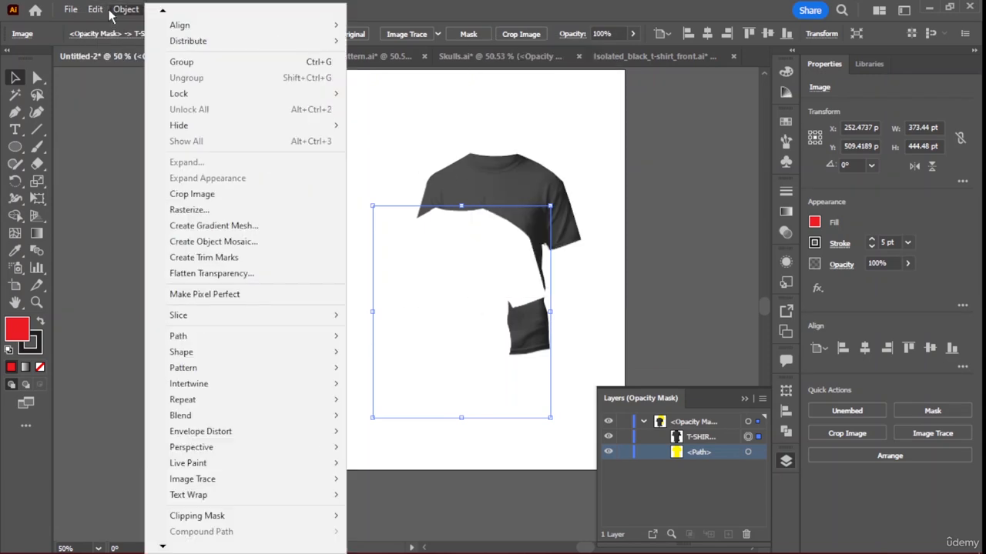
{"action": "left_click", "coordinate": [207, 210]}
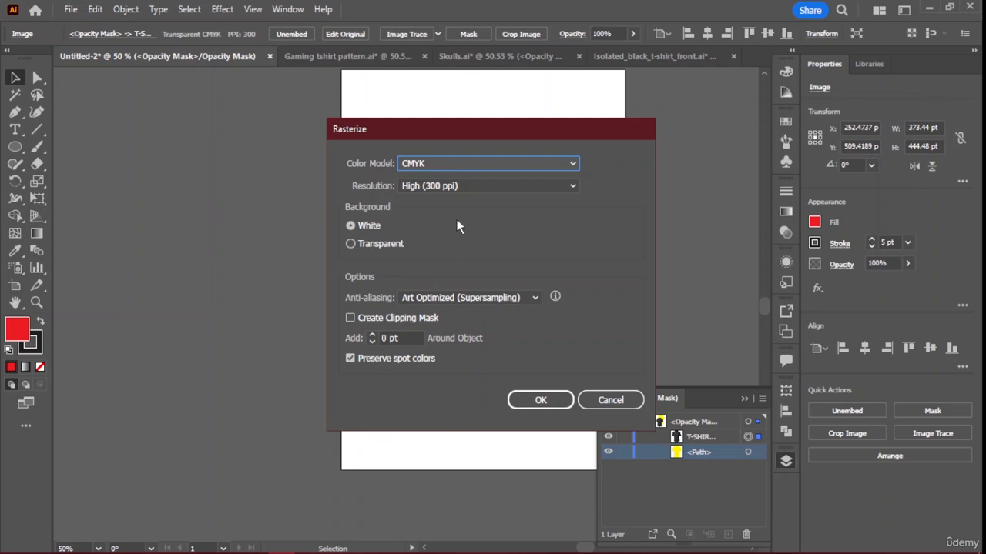
{"action": "left_click", "coordinate": [351, 243]}
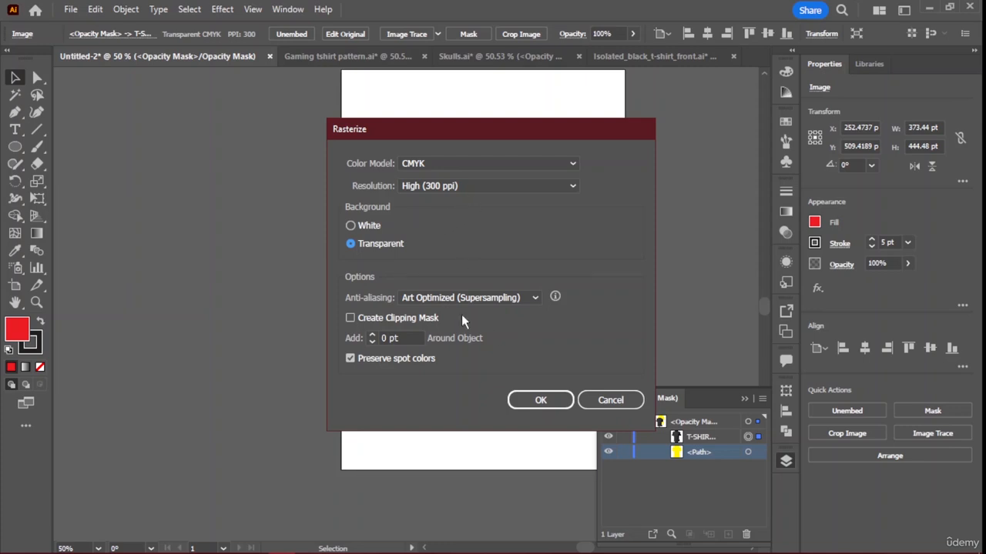
{"action": "left_click", "coordinate": [391, 319]}
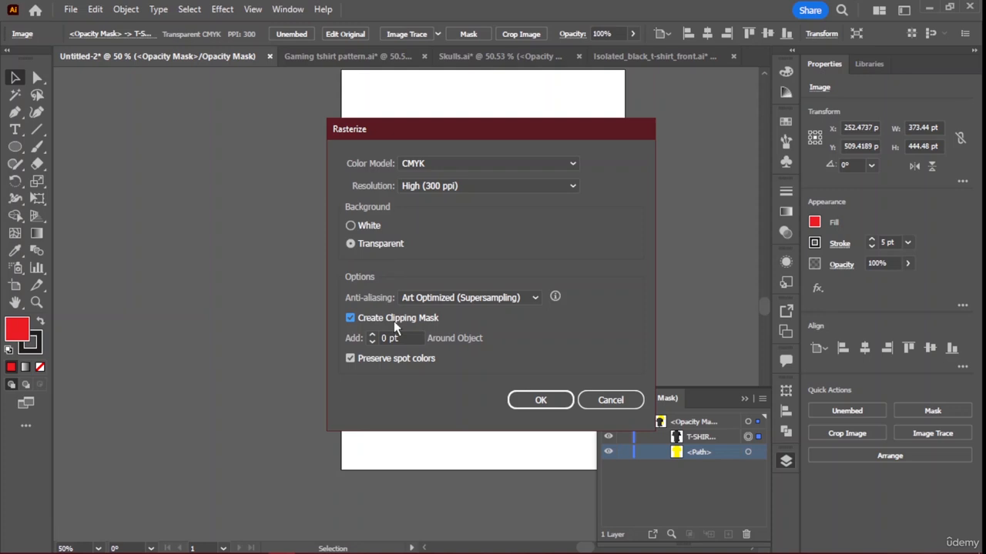
{"action": "left_click", "coordinate": [554, 408]}
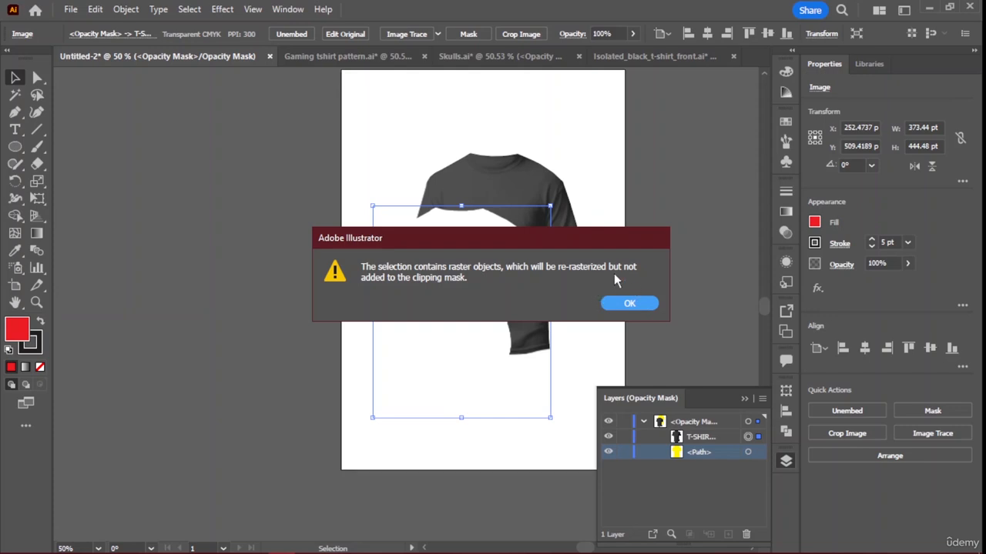
{"action": "left_click", "coordinate": [643, 307]}
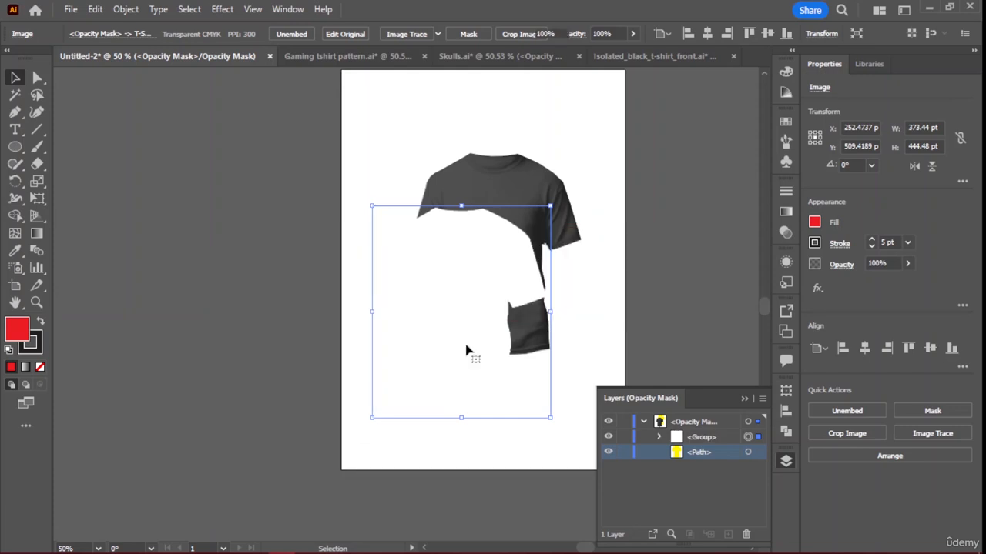
Move the rasterized T-shirt group over the shirt at about X 325 pt, Y 390 pt and set its opacity to 100%
{"action": "left_click_drag", "start_coordinate": [466, 351], "coordinate": [453, 288]}
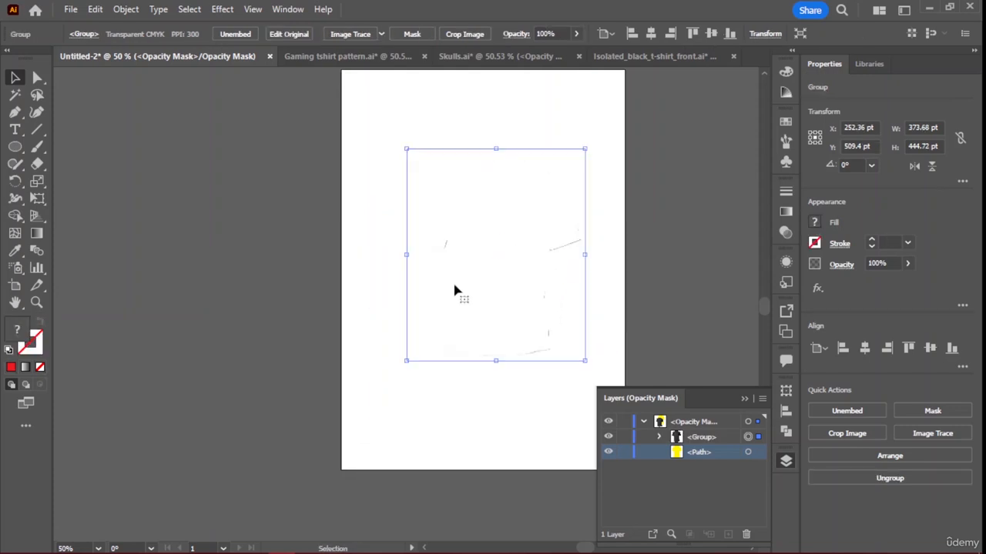
{"action": "left_click", "coordinate": [897, 264]}
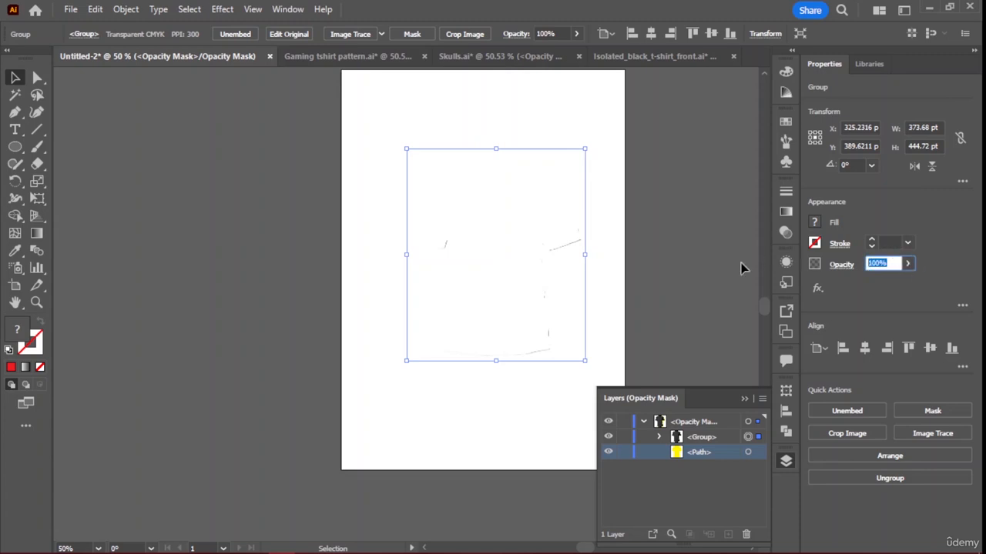
{"action": "type", "text": "100"}
{"action": "key", "text": "Return"}
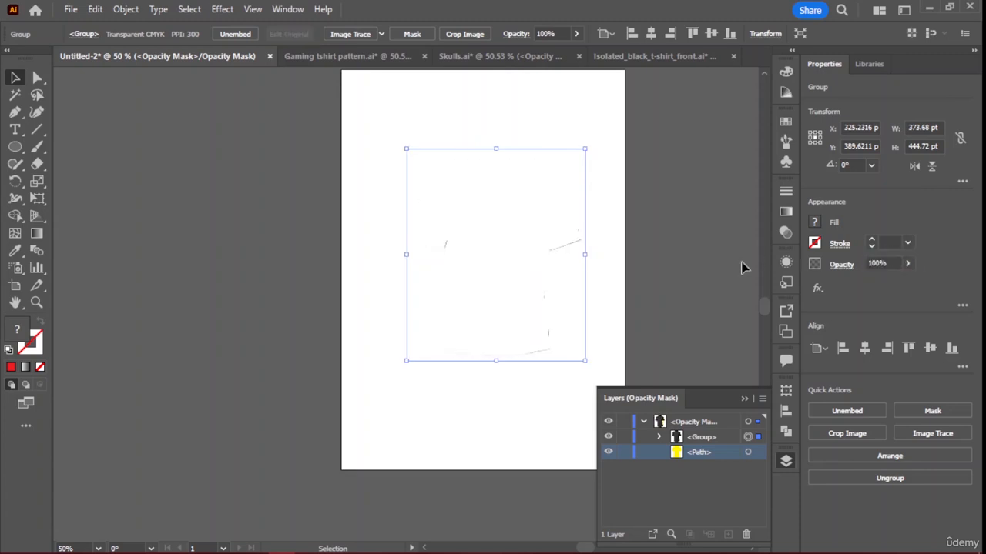
Try the Registration swatch as the rasterized group's fill and set the fill to None
{"action": "left_click", "coordinate": [815, 223]}
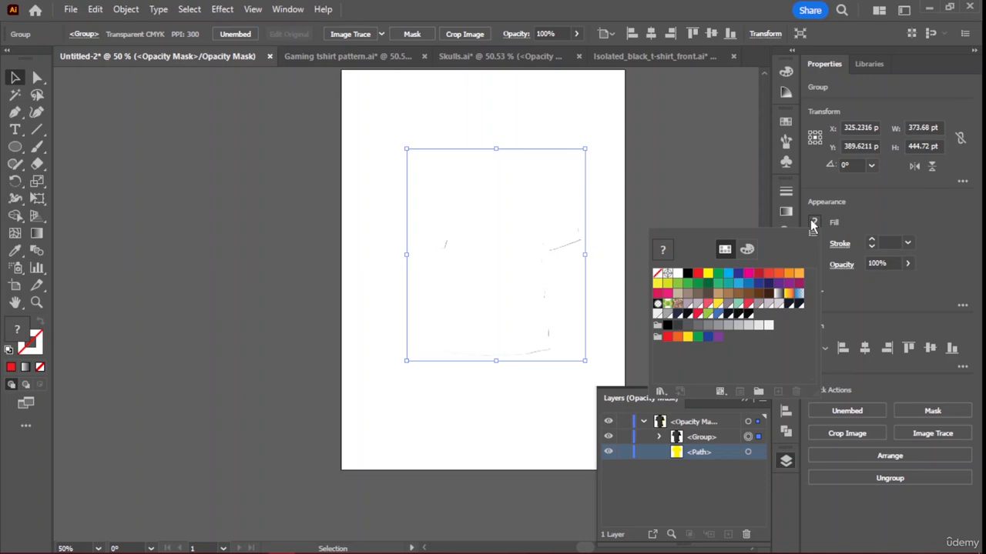
{"action": "left_click", "coordinate": [666, 274]}
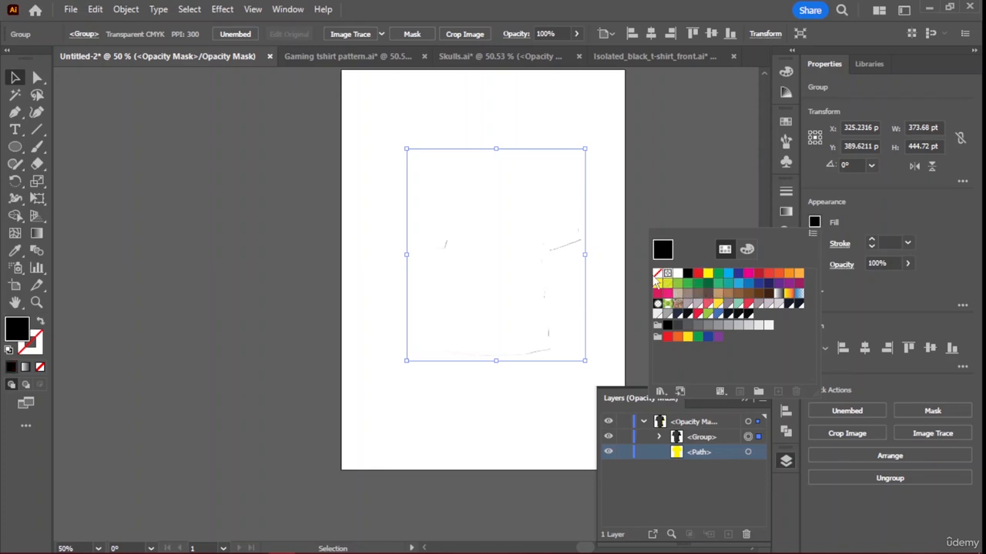
{"action": "left_click", "coordinate": [656, 274]}
{"action": "left_click", "coordinate": [490, 235]}
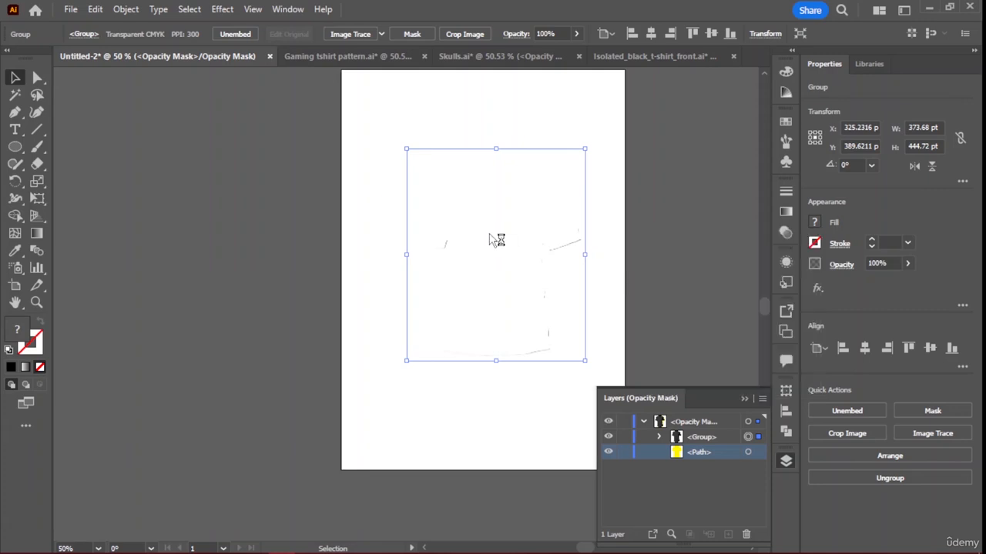
Try the rasterized group at about X 399 pt, Y 603 pt, and return it to about X 325 pt, Y 390 pt
{"action": "left_click_drag", "start_coordinate": [450, 224], "coordinate": [532, 346]}
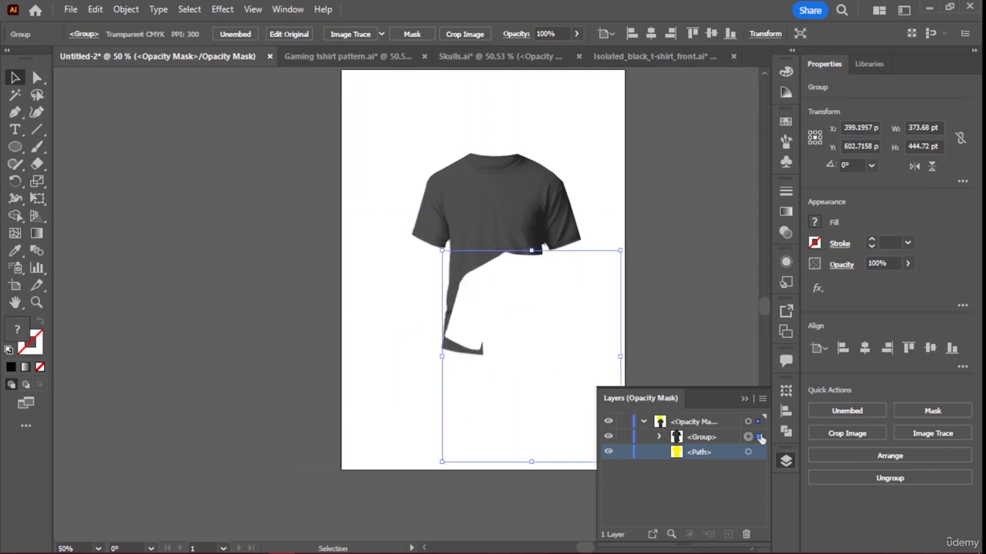
{"action": "left_click", "coordinate": [747, 453]}
{"action": "left_click_drag", "start_coordinate": [519, 288], "coordinate": [501, 221]}
{"action": "left_click", "coordinate": [500, 221]}
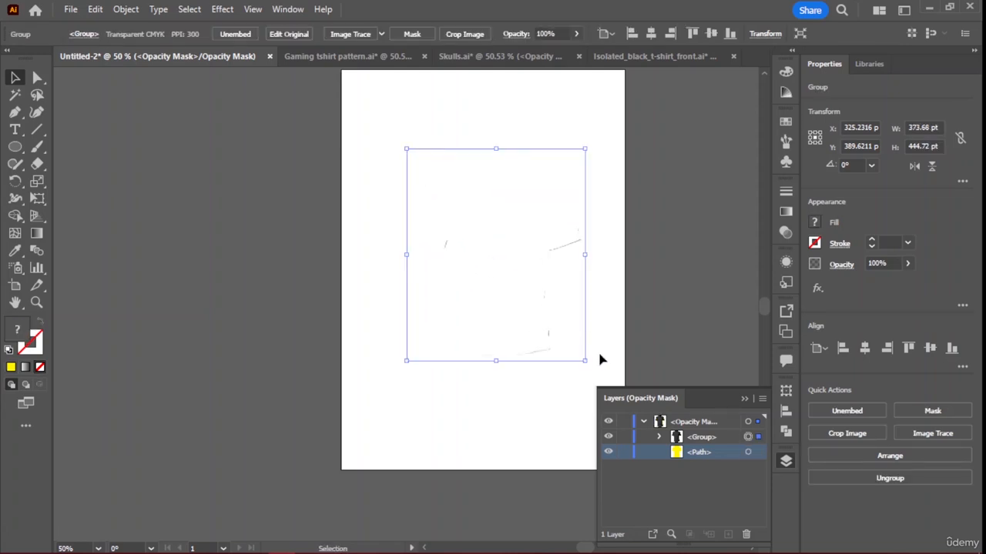
Select the yellow path in the opacity mask, enable Invert Mask and clear the selection
{"action": "left_click", "coordinate": [748, 452]}
{"action": "left_click", "coordinate": [784, 233]}
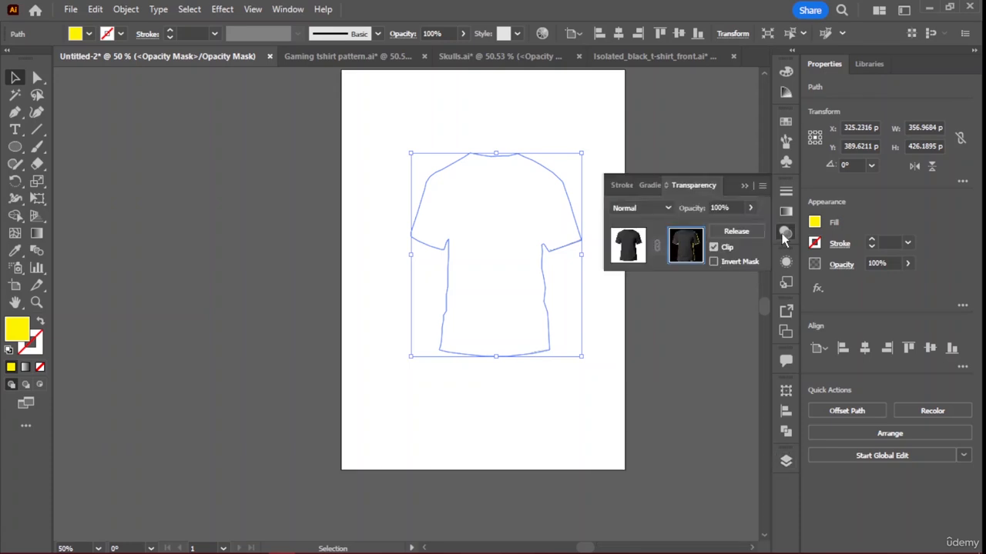
{"action": "left_click", "coordinate": [714, 262]}
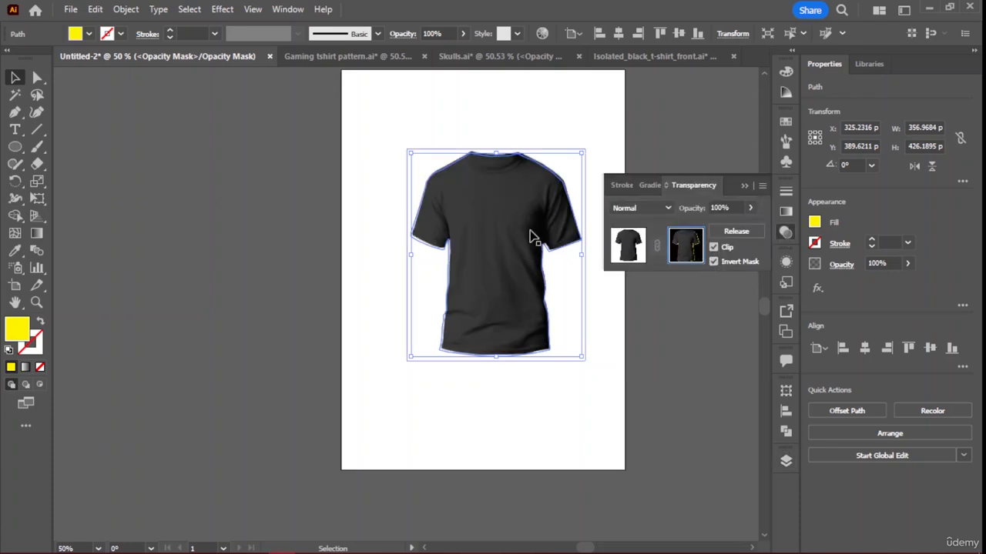
{"action": "left_click", "coordinate": [629, 153]}
Select the rasterized T-shirt group in the inverted mask and check its opacity setting
{"action": "left_click", "coordinate": [526, 203]}
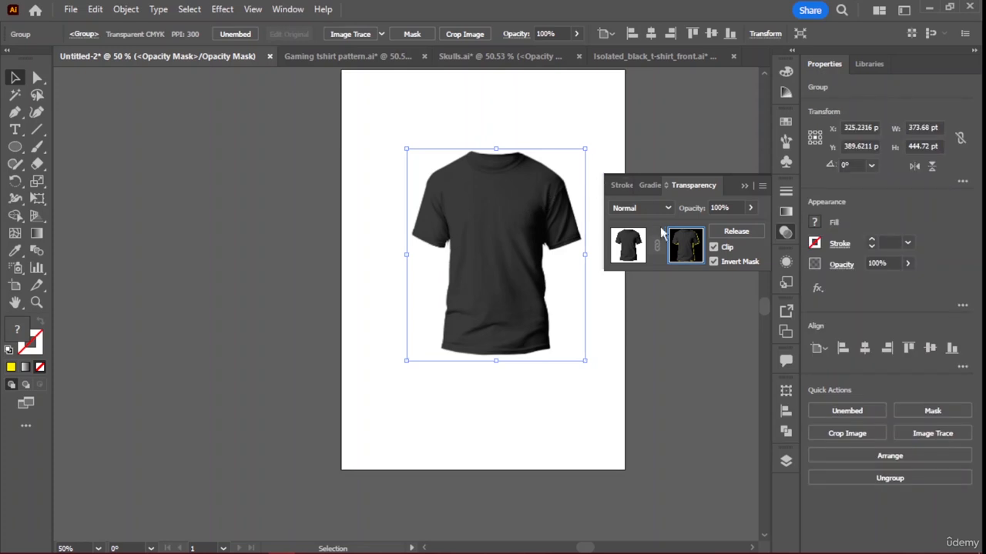
{"action": "left_click", "coordinate": [735, 208]}
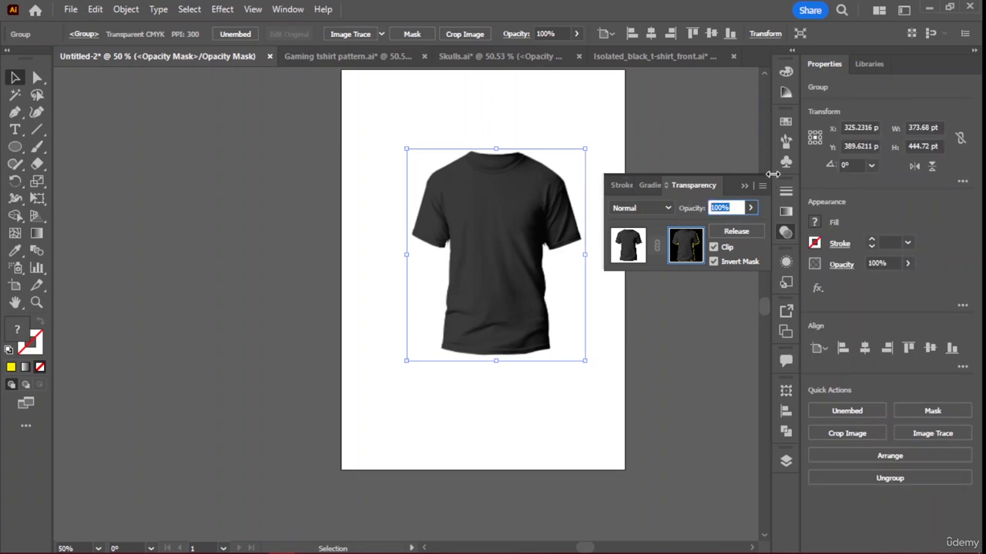
{"action": "left_click", "coordinate": [703, 154]}
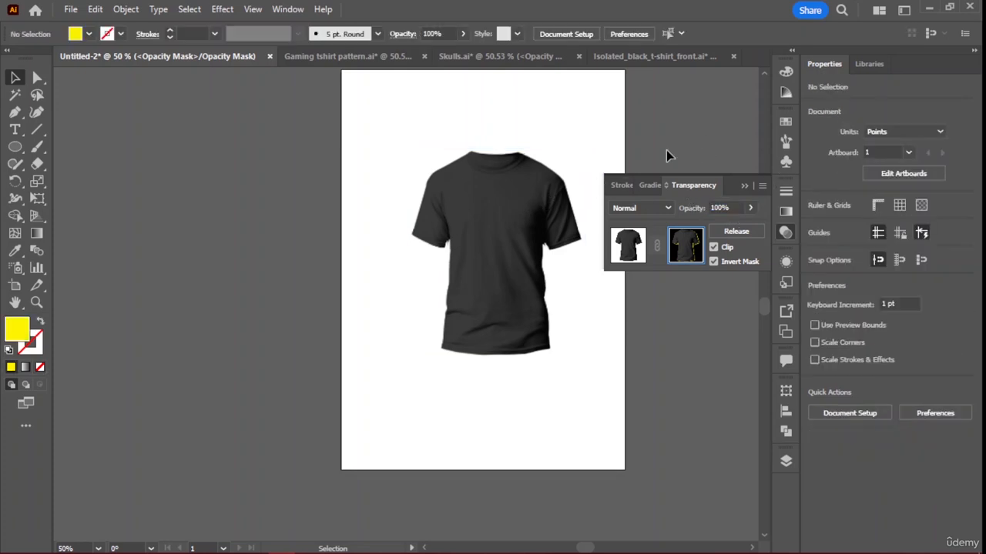
{"action": "left_click", "coordinate": [527, 211]}
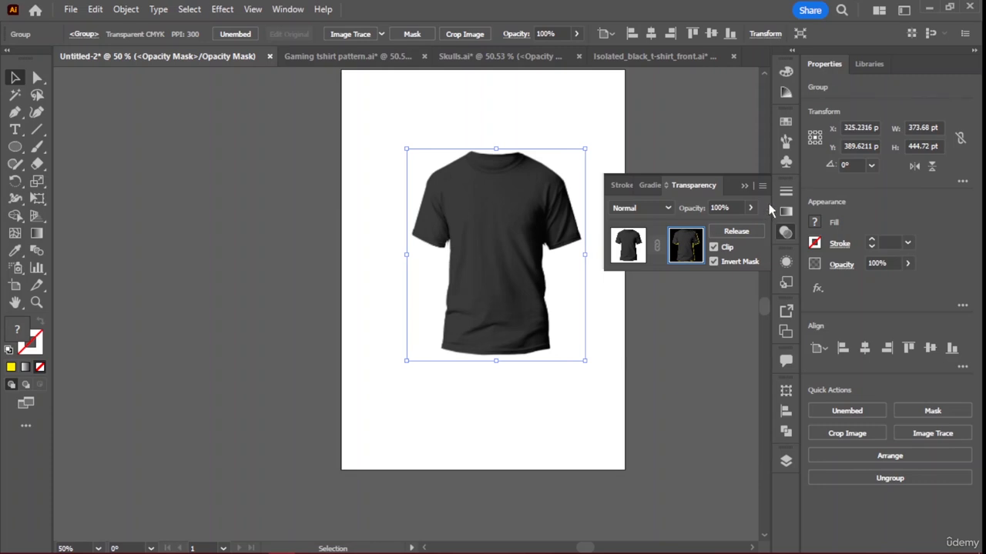
Bring the hexagon pattern from Gaming tshirt pattern.ai into the T-shirt document's opacity mask at about X 293 pt, Y 478 pt
{"action": "left_click", "coordinate": [499, 56]}
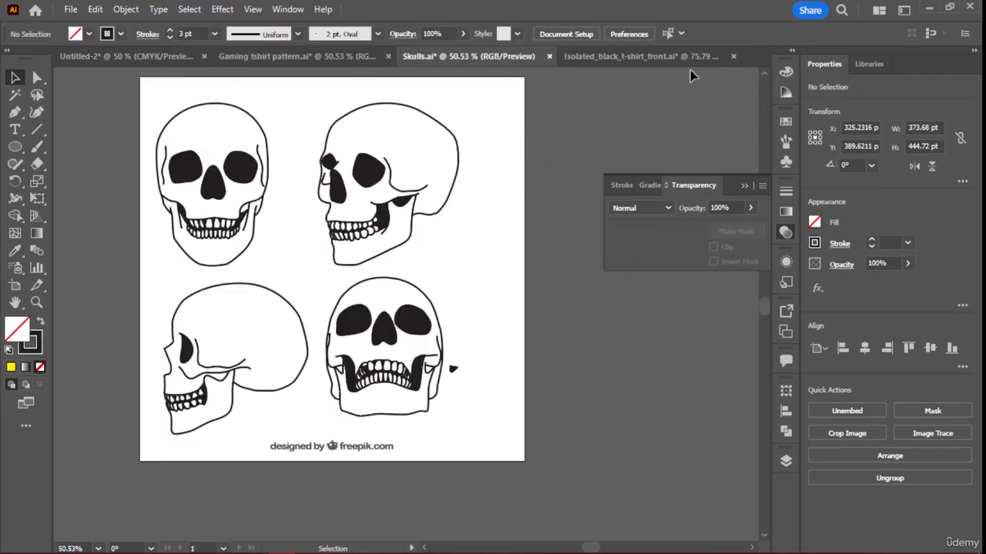
{"action": "left_click", "coordinate": [654, 56]}
{"action": "left_click", "coordinate": [270, 57]}
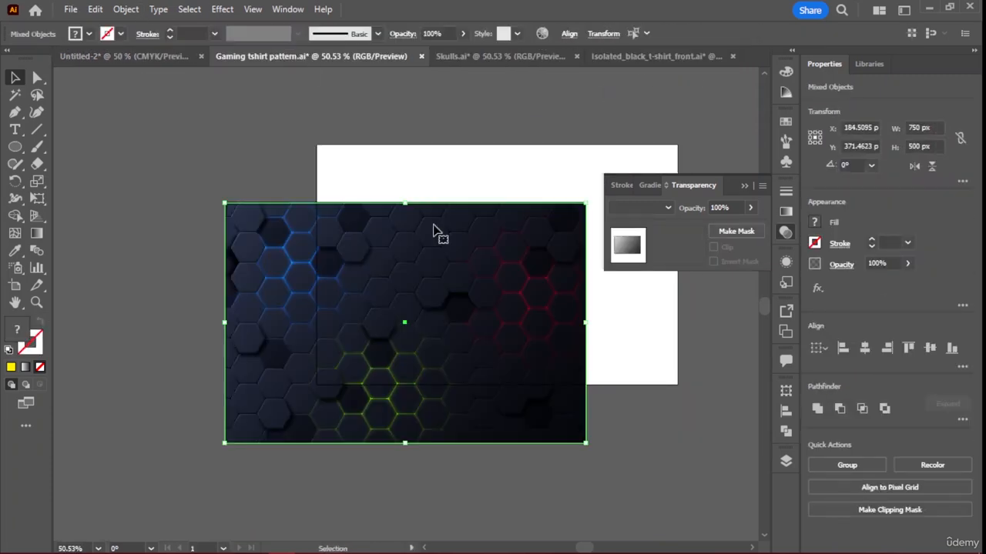
{"action": "left_click_drag", "start_coordinate": [328, 231], "coordinate": [458, 229]}
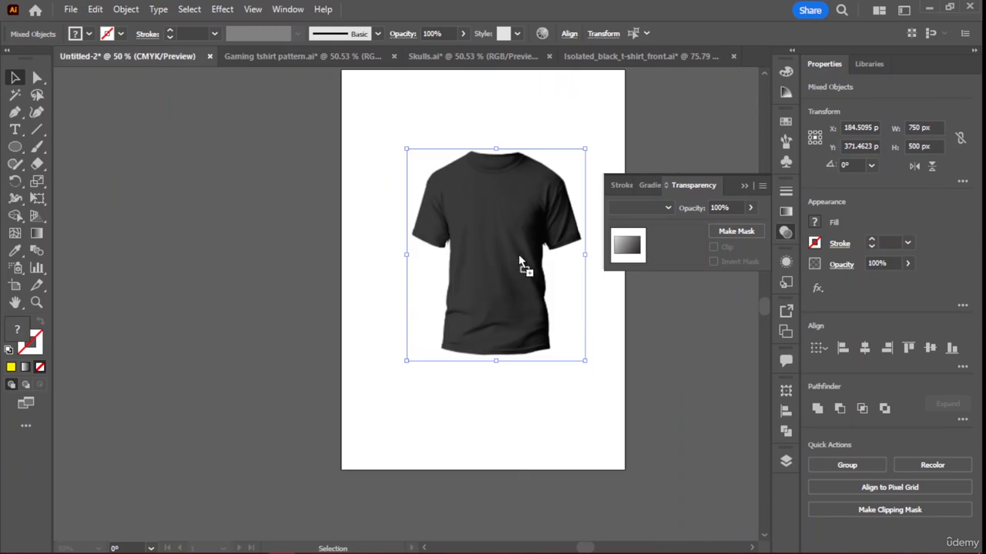
{"action": "left_click_drag", "start_coordinate": [519, 256], "coordinate": [561, 280]}
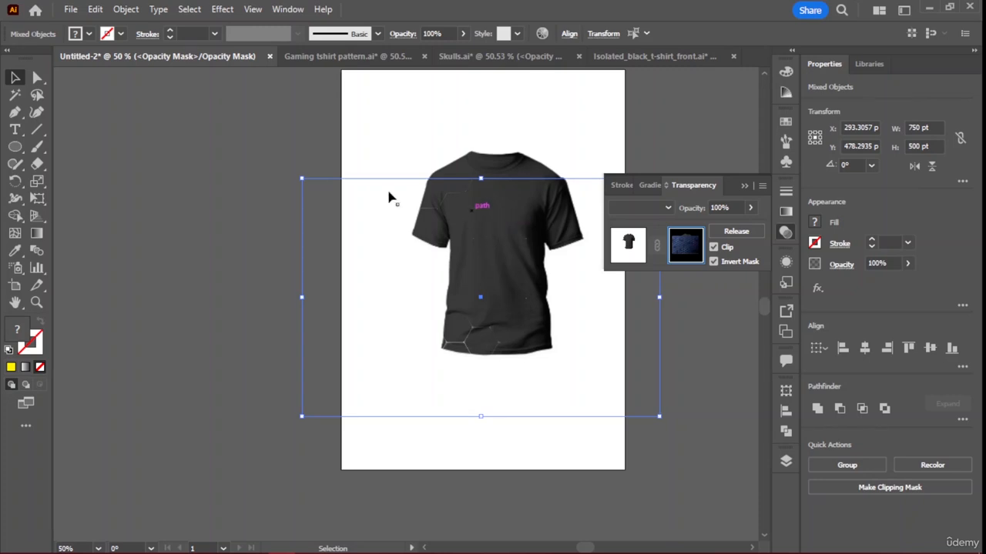
Scale the hexagon pattern to about 571 × 420 pt and place it over the shirt at about X 360 pt, Y 386 pt
{"action": "left_click_drag", "start_coordinate": [303, 177], "coordinate": [368, 206]}
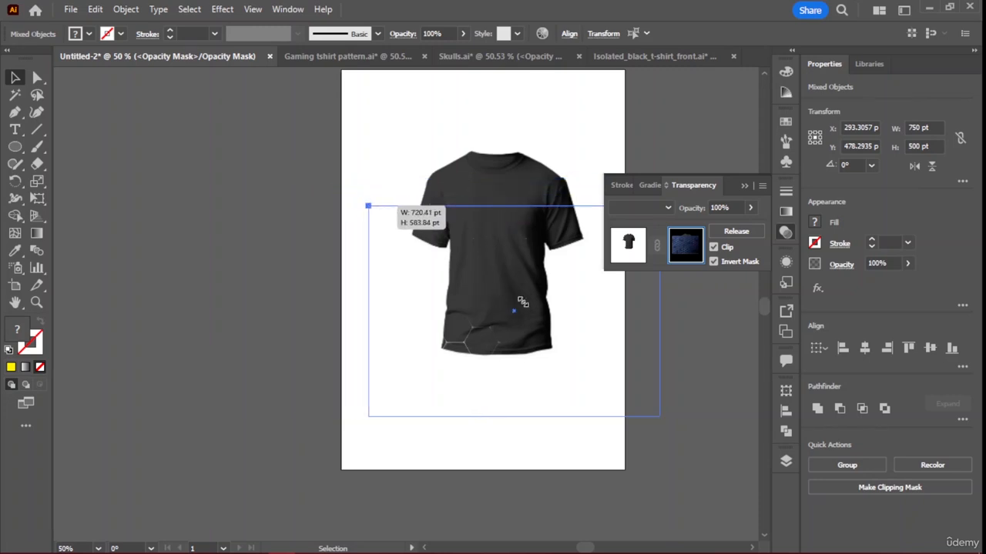
{"action": "left_click_drag", "start_coordinate": [521, 300], "coordinate": [513, 238]}
{"action": "left_click_drag", "start_coordinate": [358, 144], "coordinate": [378, 155]}
{"action": "left_click_drag", "start_coordinate": [475, 178], "coordinate": [691, 255]}
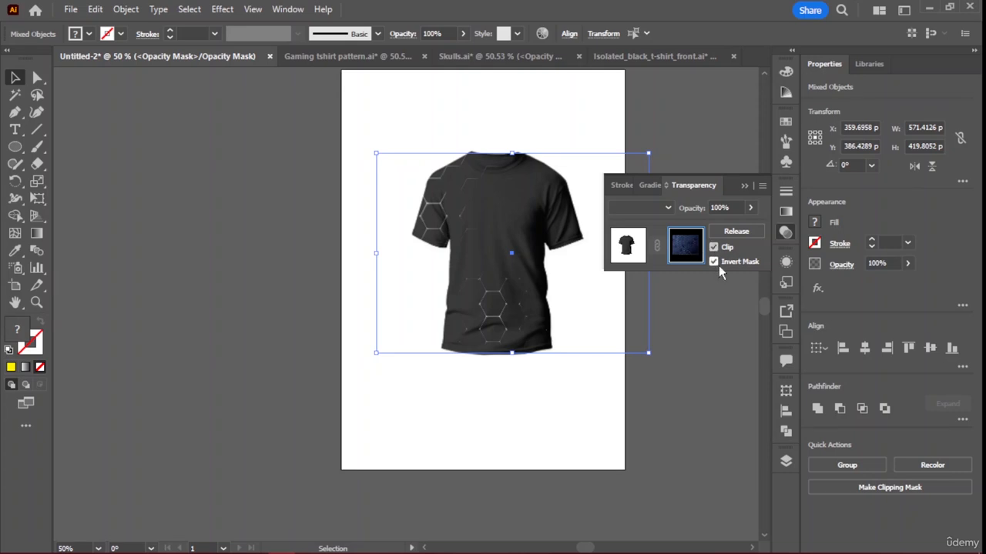
Toggle the mask's Invert Mask and Clip options off and back on to compare their effect on the shirt
{"action": "left_click", "coordinate": [719, 266]}
{"action": "left_click", "coordinate": [719, 266]}
{"action": "left_click", "coordinate": [718, 249]}
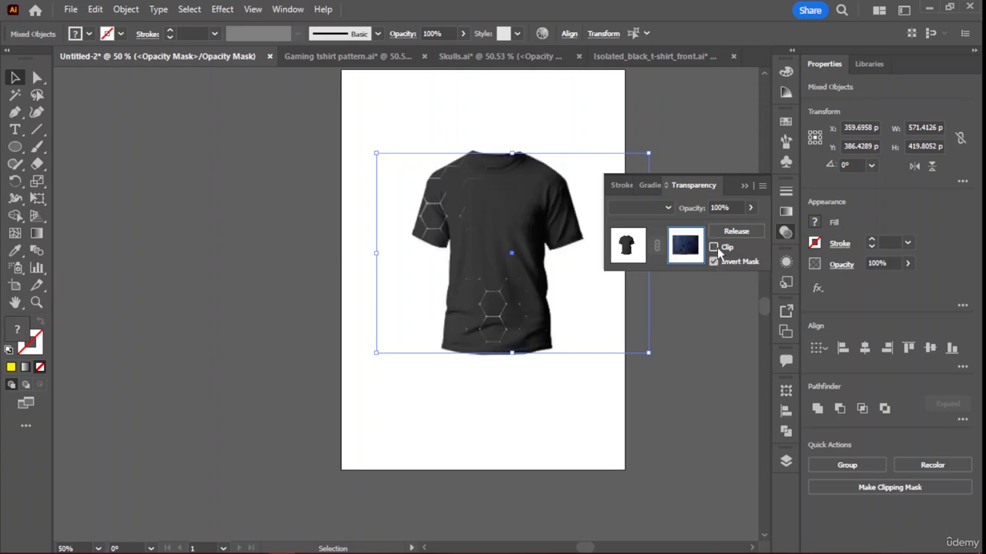
{"action": "left_click", "coordinate": [714, 248]}
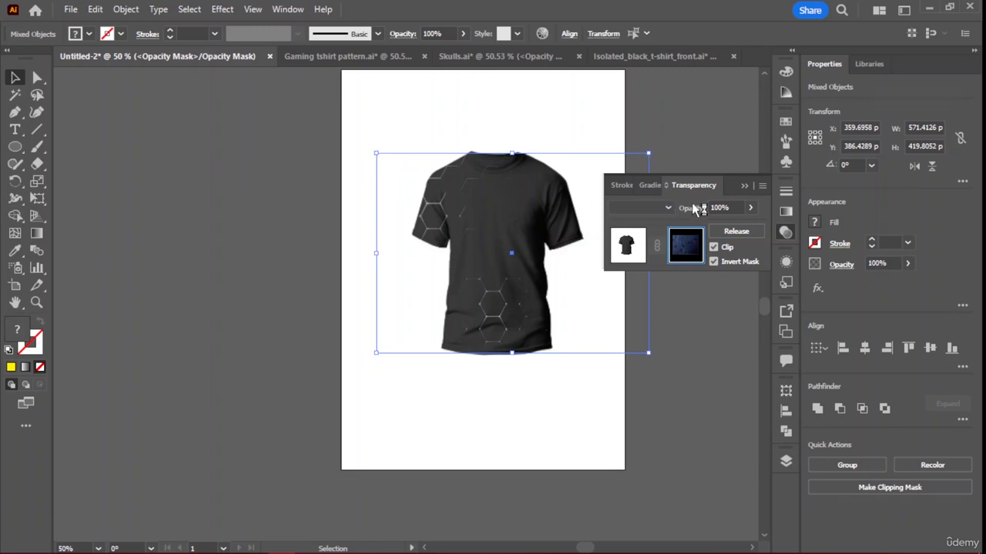
Test 90% and 10% opacity on the hexagon pattern, restore it to 100% and clear the selection
{"action": "left_click", "coordinate": [724, 207]}
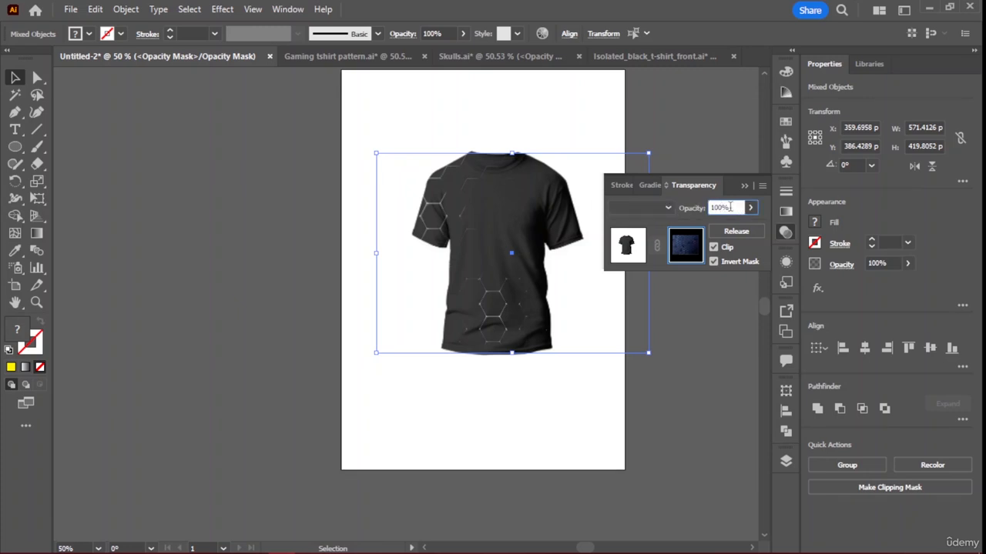
{"action": "key", "text": "BackSpace"}
{"action": "key", "text": "BackSpace"}
{"action": "key", "text": "BackSpace"}
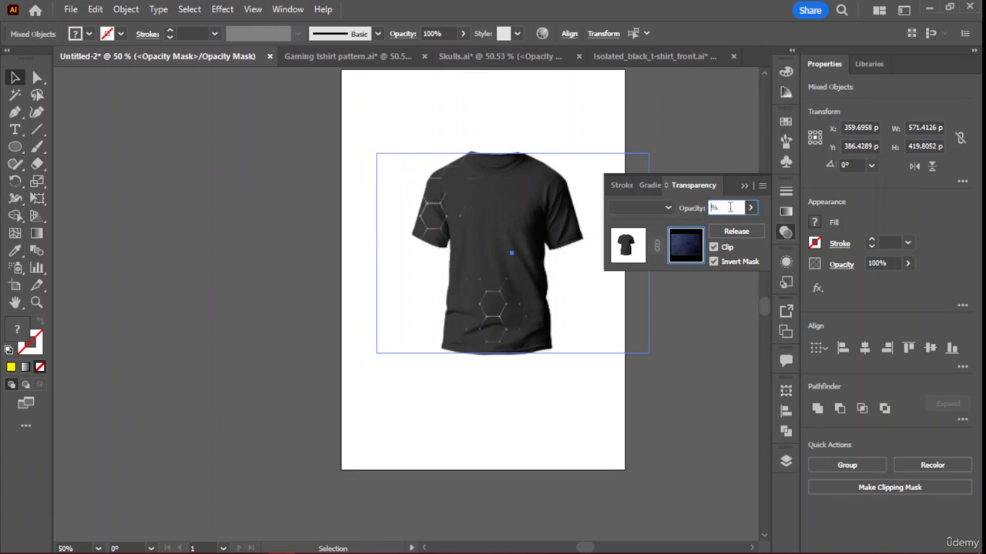
{"action": "type", "text": "90"}
{"action": "key", "text": "Return"}
{"action": "key", "text": "BackSpace"}
{"action": "type", "text": "10"}
{"action": "key", "text": "Return"}
{"action": "key", "text": "BackSpace"}
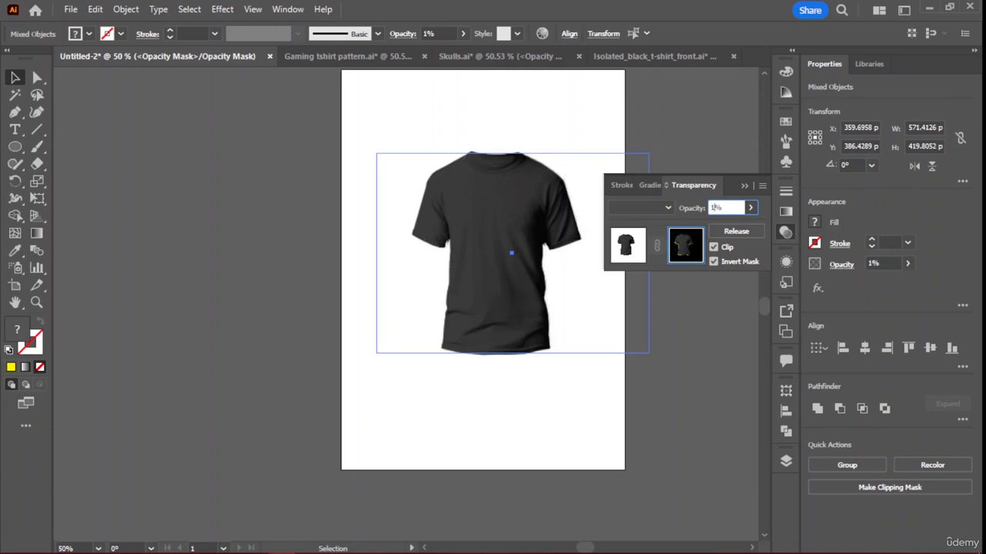
{"action": "type", "text": "100"}
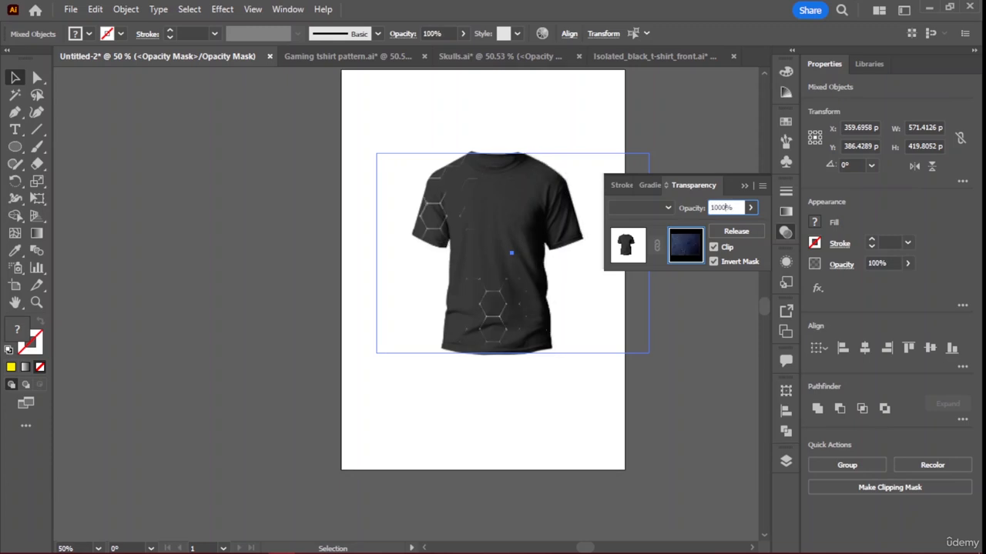
{"action": "key", "text": "Return"}
{"action": "left_click", "coordinate": [702, 146]}
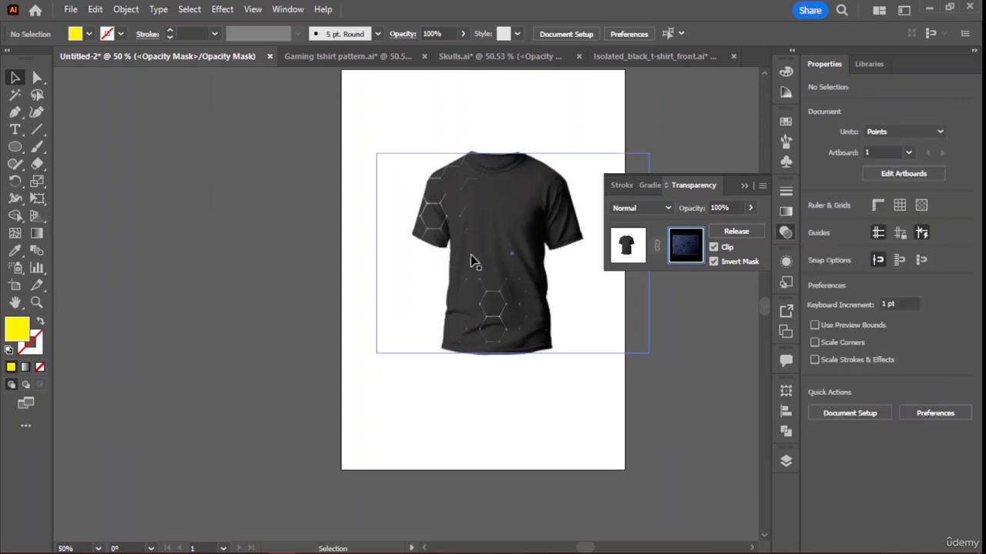
Change the fill of the hexagon pattern's gradient path to yellow and clear the selection
{"action": "left_click", "coordinate": [485, 288]}
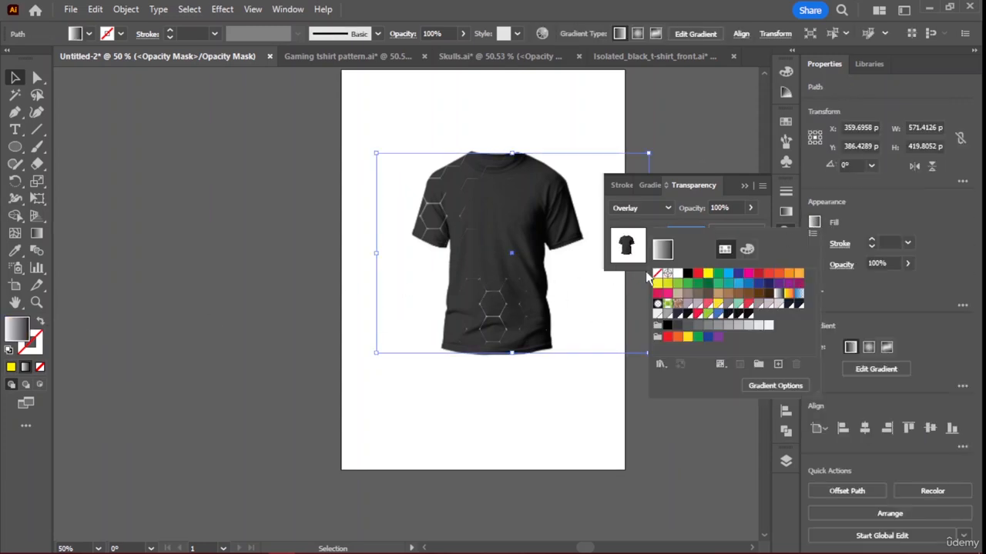
{"action": "left_click", "coordinate": [687, 274]}
{"action": "left_click", "coordinate": [697, 274]}
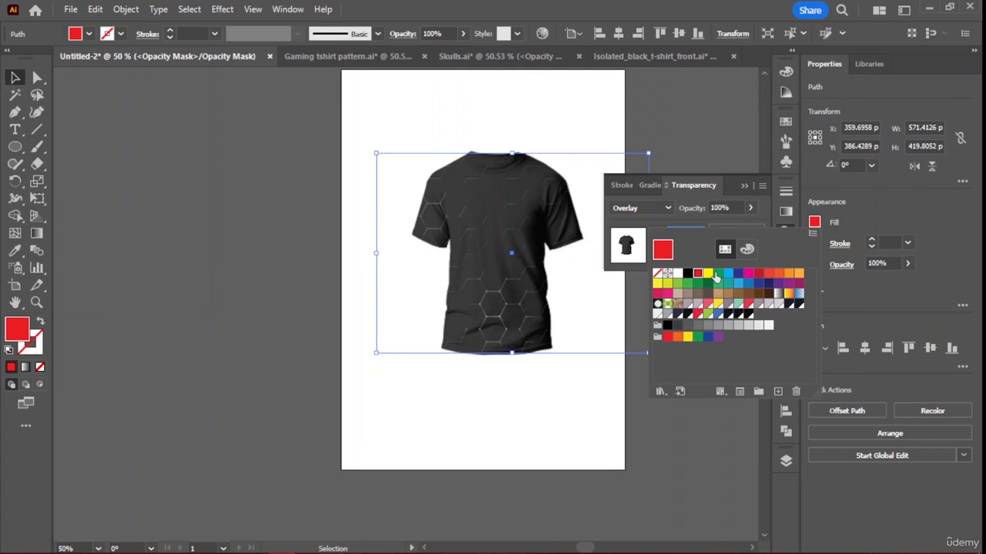
{"action": "left_click", "coordinate": [718, 274]}
{"action": "left_click", "coordinate": [747, 273]}
{"action": "left_click", "coordinate": [707, 273]}
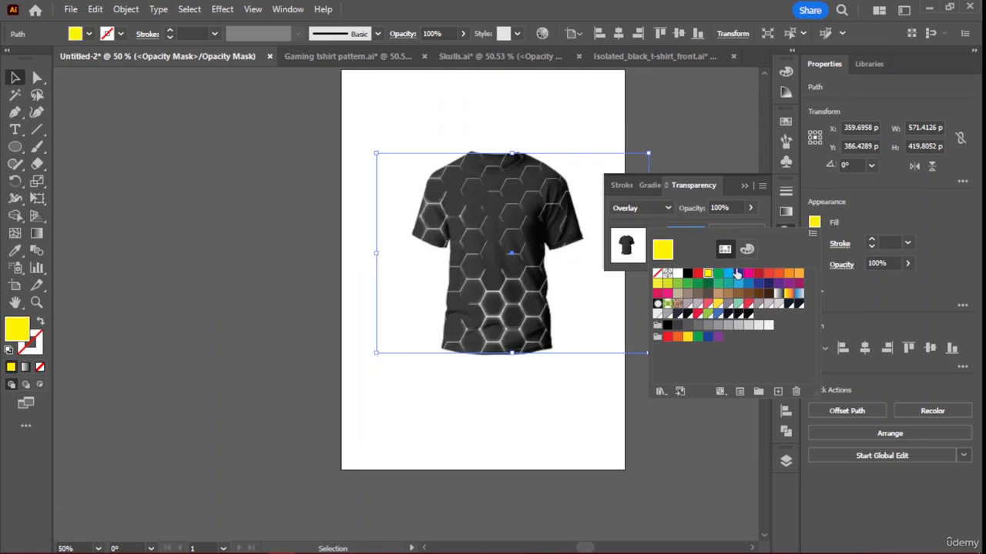
{"action": "left_click", "coordinate": [709, 96]}
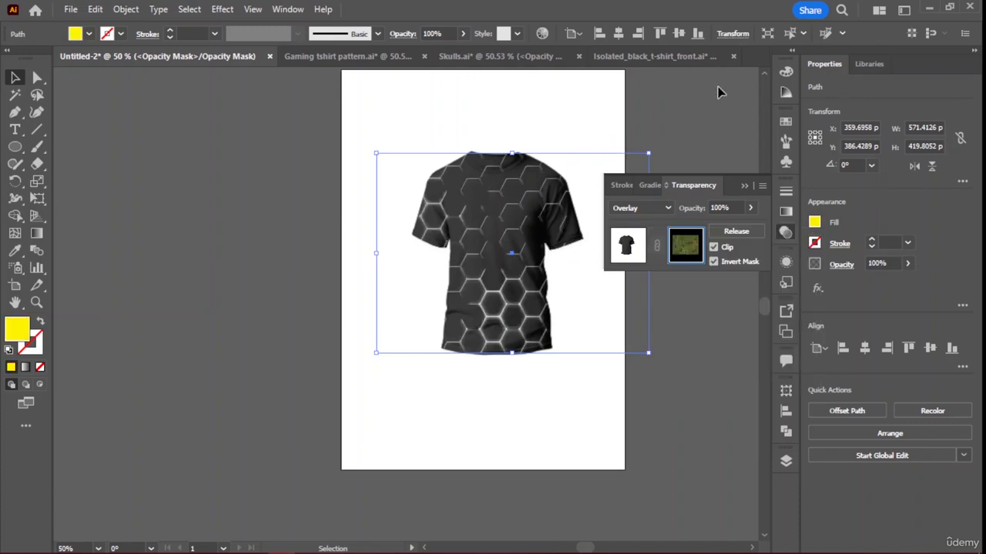
{"action": "left_click", "coordinate": [744, 185]}
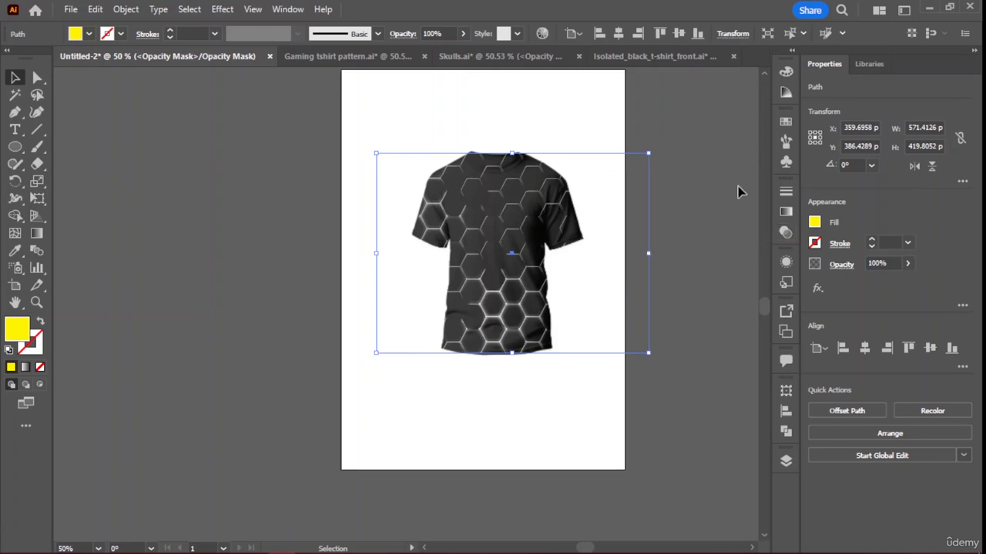
{"action": "left_click", "coordinate": [686, 149]}
{"action": "left_click", "coordinate": [544, 265]}
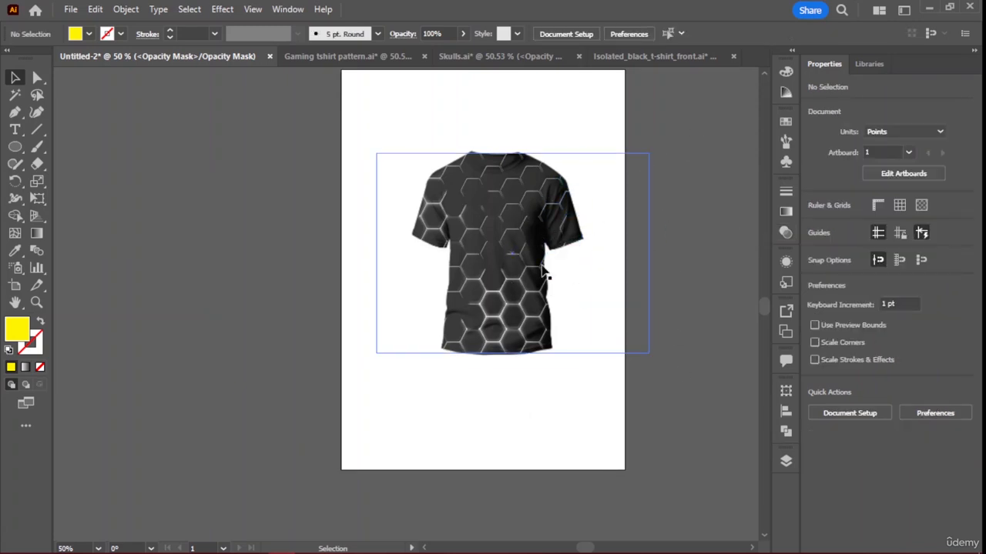
{"action": "left_click", "coordinate": [718, 158]}
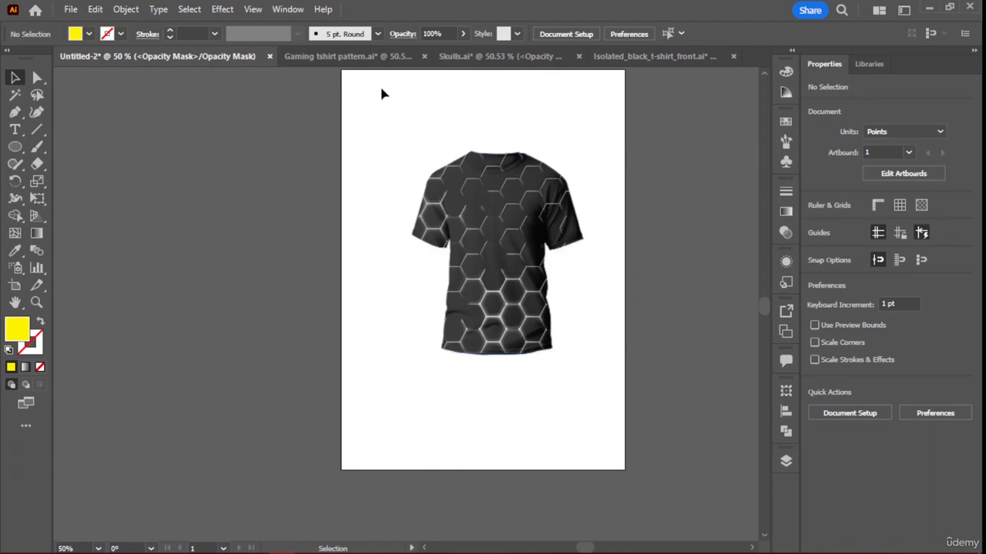
Bring the open-jawed front-view skull from Skulls.ai into the T-shirt document's opacity mask and place it beside the artboard
{"action": "left_click", "coordinate": [380, 55]}
{"action": "left_click", "coordinate": [521, 56]}
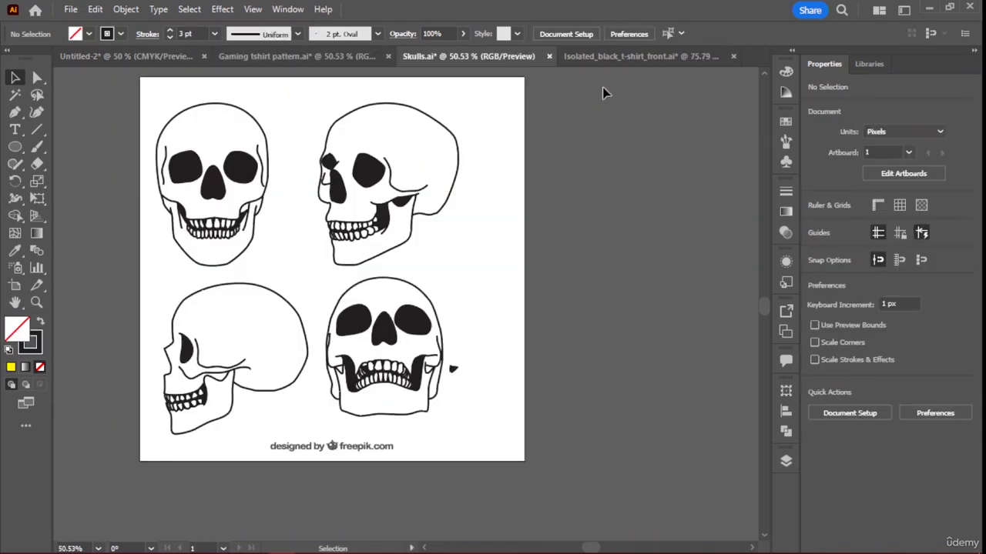
{"action": "left_click", "coordinate": [661, 58]}
{"action": "left_click", "coordinate": [431, 56]}
{"action": "left_click", "coordinate": [331, 56]}
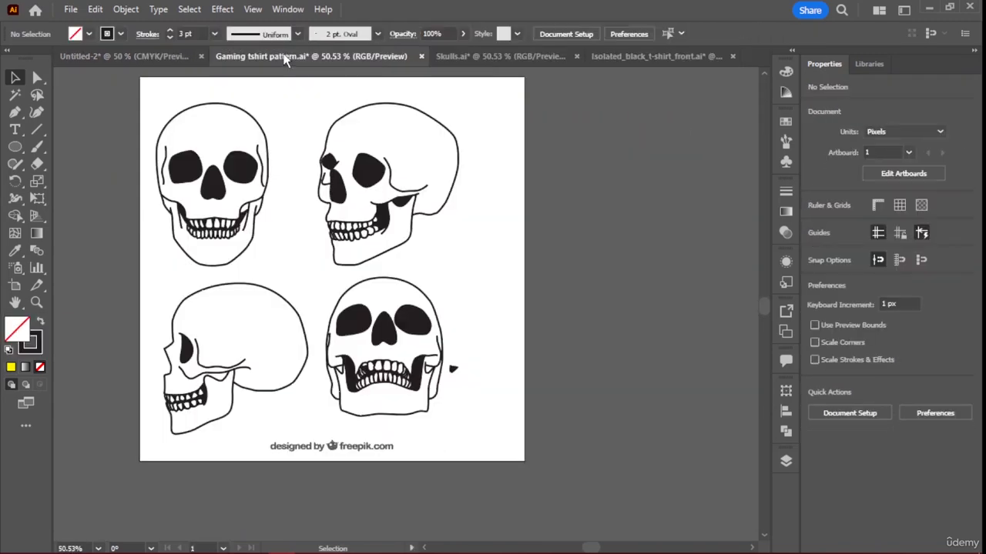
{"action": "left_click", "coordinate": [490, 63]}
{"action": "left_click", "coordinate": [501, 154]}
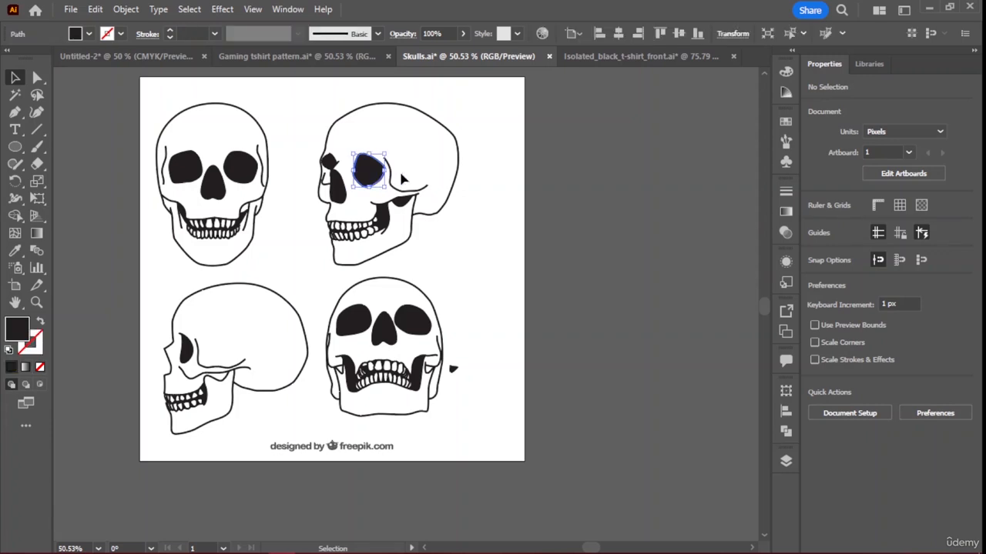
{"action": "left_click", "coordinate": [368, 170]}
{"action": "left_click", "coordinate": [406, 331]}
{"action": "left_click_drag", "start_coordinate": [366, 304], "coordinate": [521, 221]}
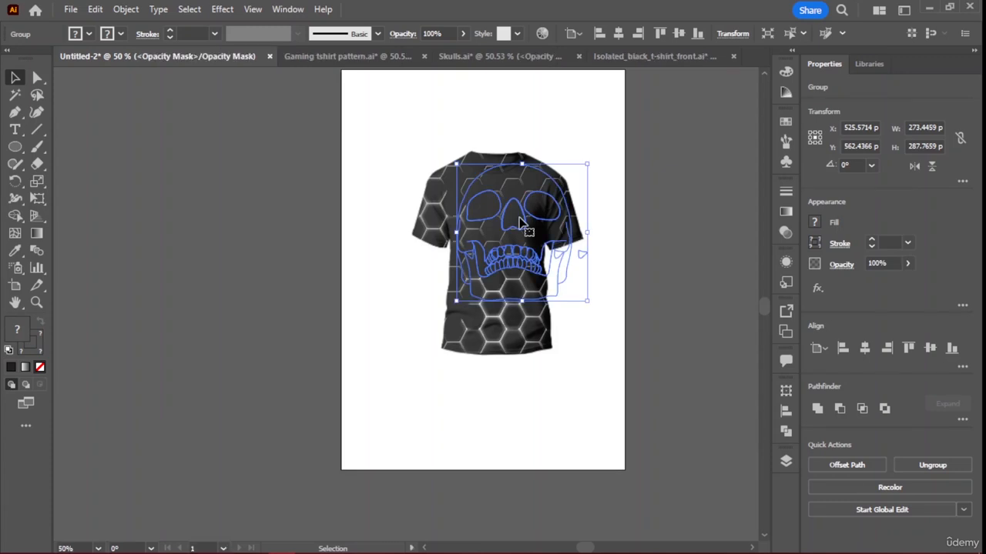
{"action": "left_click_drag", "start_coordinate": [569, 245], "coordinate": [693, 215]}
Place a copy of the hexagon pattern group over the shirt, slightly to the left of the original
{"action": "left_click", "coordinate": [504, 220]}
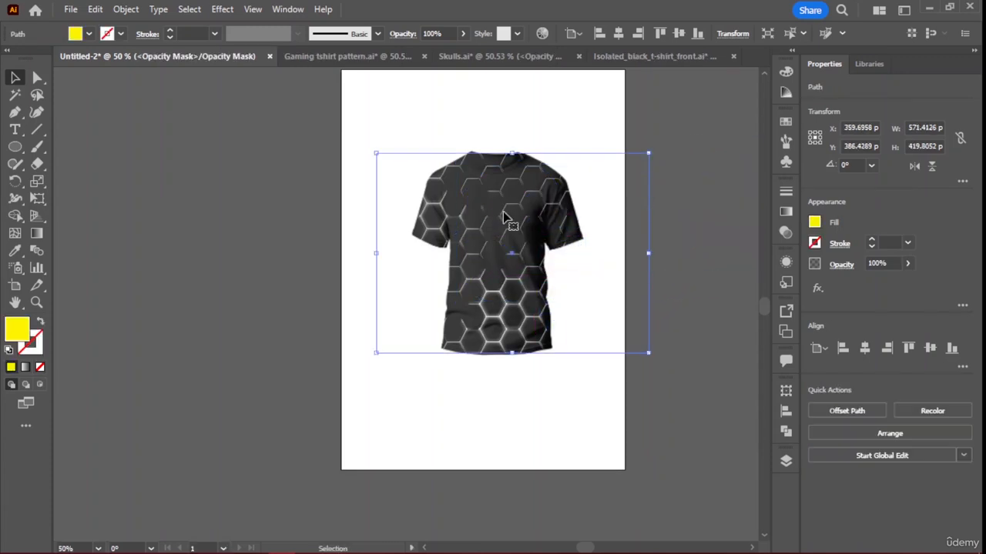
{"action": "left_click", "coordinate": [504, 220], "text": "ctrl"}
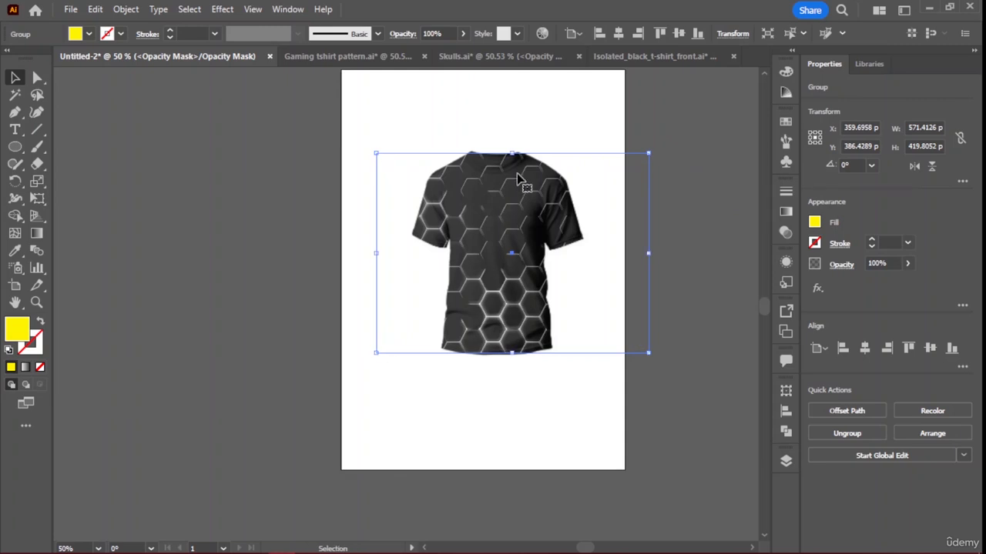
{"action": "mouse_move", "coordinate": [511, 221]}
{"action": "left_mouse_down"}
{"action": "mouse_move", "coordinate": [460, 257]}
{"action": "mouse_move", "coordinate": [513, 222]}
{"action": "left_mouse_up"}
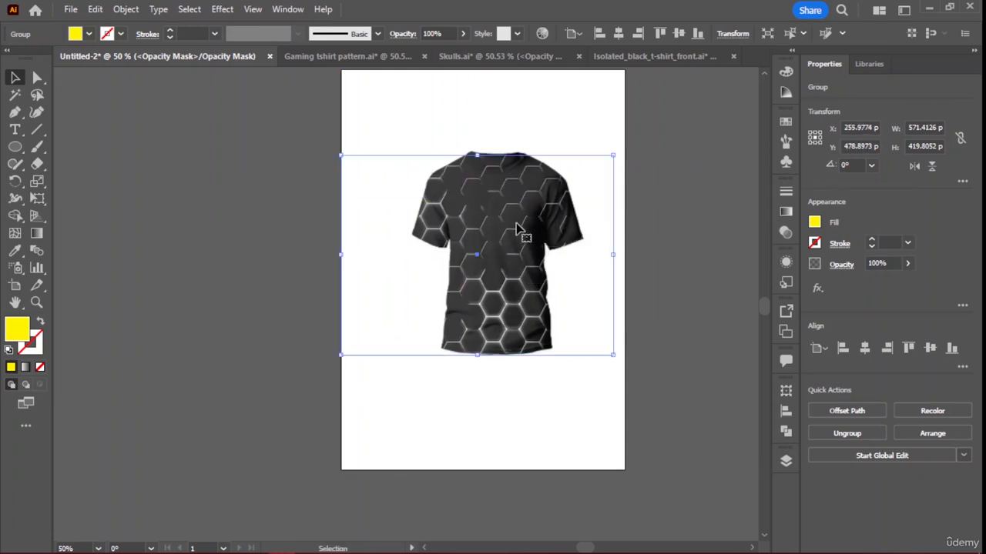
Select all artwork in the opacity mask, group it and shift it slightly over the shirt
{"action": "key", "text": "ctrl+a"}
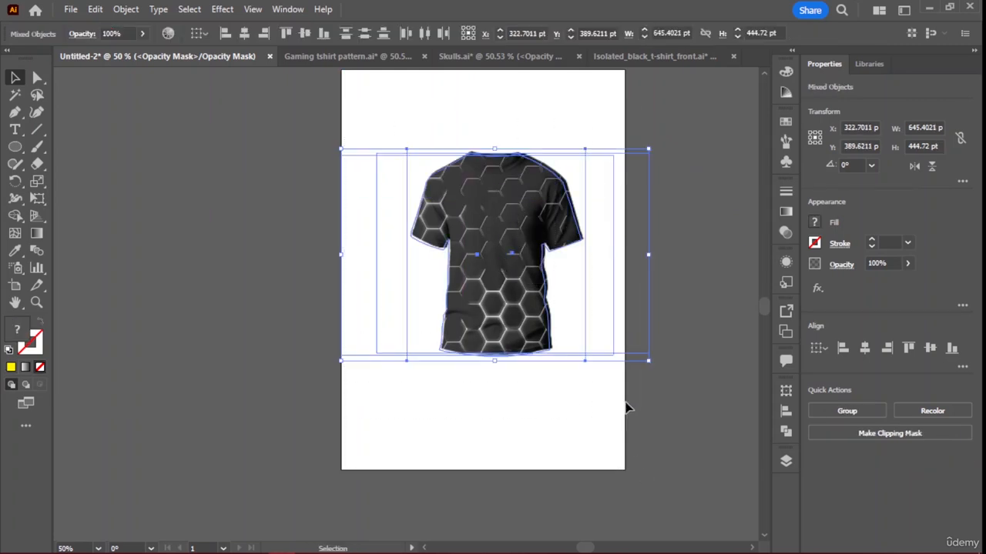
{"action": "key", "text": "a"}
{"action": "key", "text": "v"}
{"action": "mouse_move", "coordinate": [518, 266]}
{"action": "left_mouse_down"}
{"action": "mouse_move", "coordinate": [473, 399]}
{"action": "mouse_move", "coordinate": [473, 388]}
{"action": "mouse_move", "coordinate": [497, 401]}
{"action": "mouse_move", "coordinate": [515, 280]}
{"action": "mouse_move", "coordinate": [527, 286]}
{"action": "mouse_move", "coordinate": [518, 284]}
{"action": "left_mouse_up"}
{"action": "left_click", "coordinate": [682, 128]}
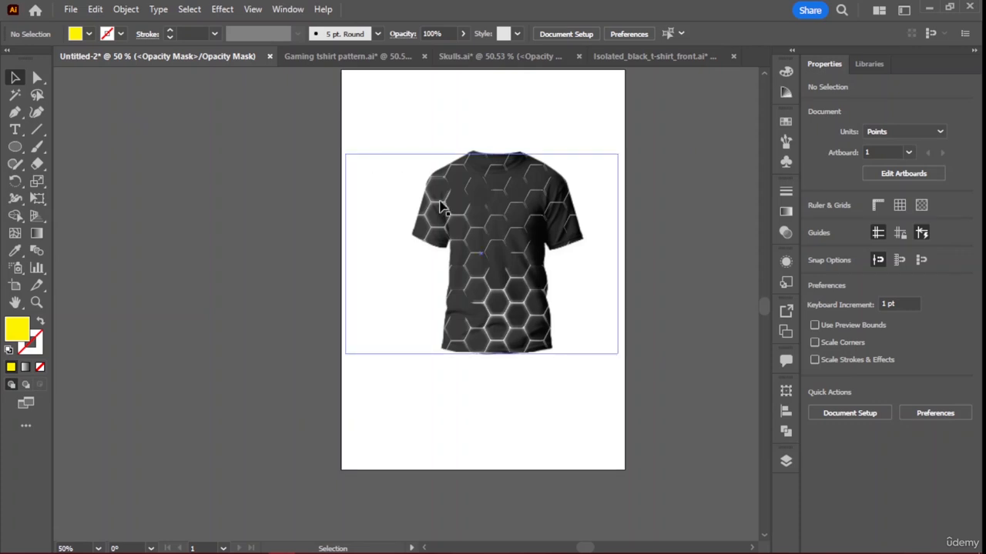
Separate the skull from the grouped mask artwork and delete it from beside the artboard
{"action": "left_click", "coordinate": [477, 226]}
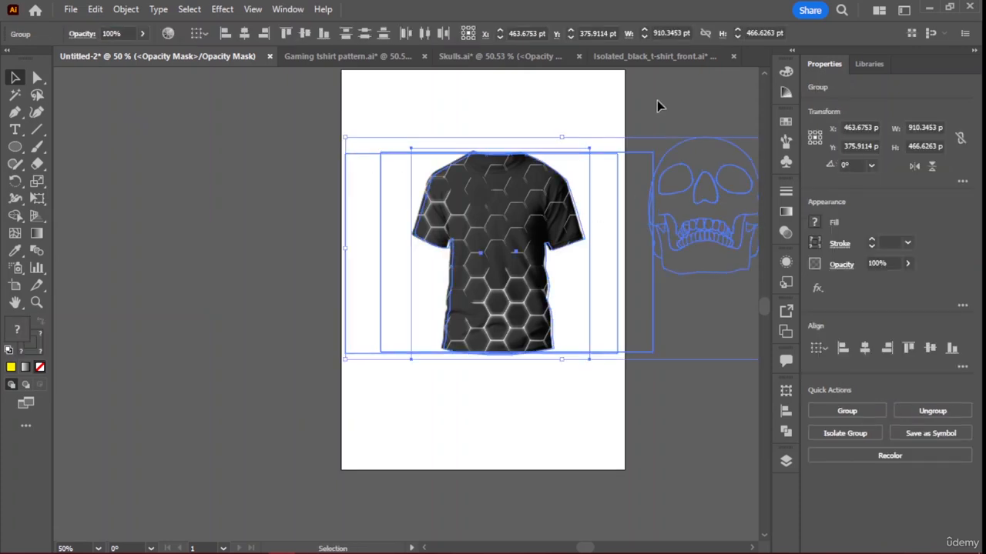
{"action": "left_click", "coordinate": [710, 214]}
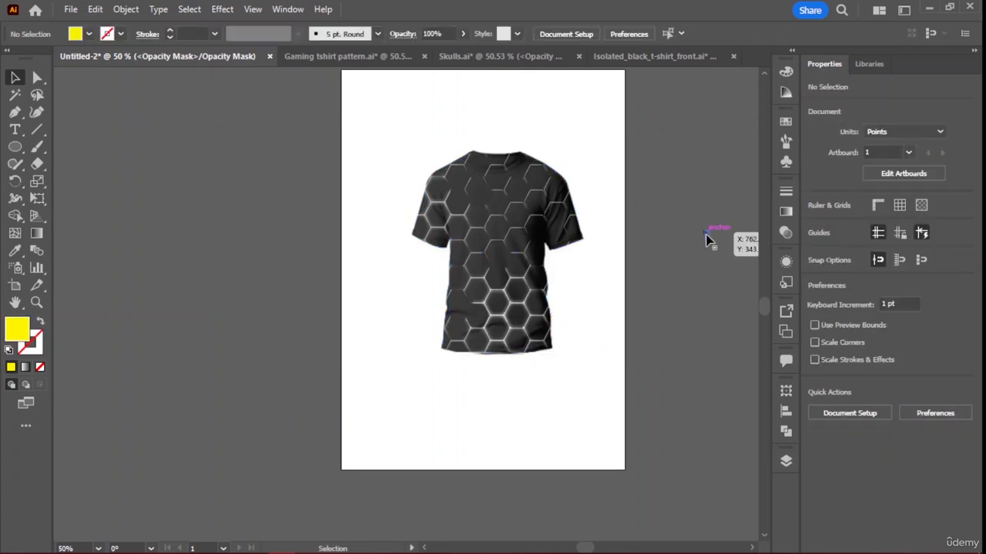
{"action": "left_click_drag", "start_coordinate": [752, 321], "coordinate": [749, 319]}
{"action": "key", "text": "Delete"}
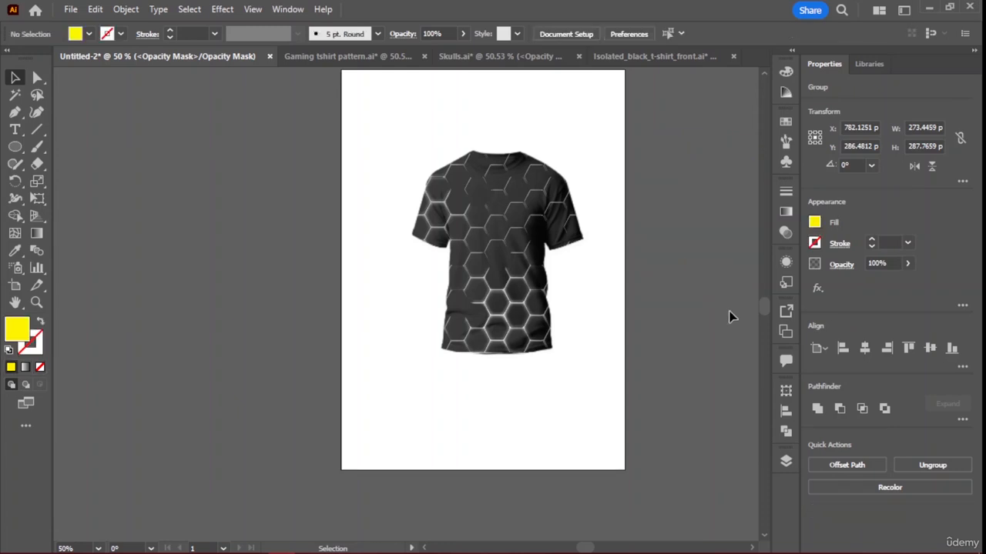
Group the remaining mask artwork, move it to about X 331 pt, Y 384 pt and clear the selection
{"action": "left_click_drag", "start_coordinate": [269, 87], "coordinate": [761, 466]}
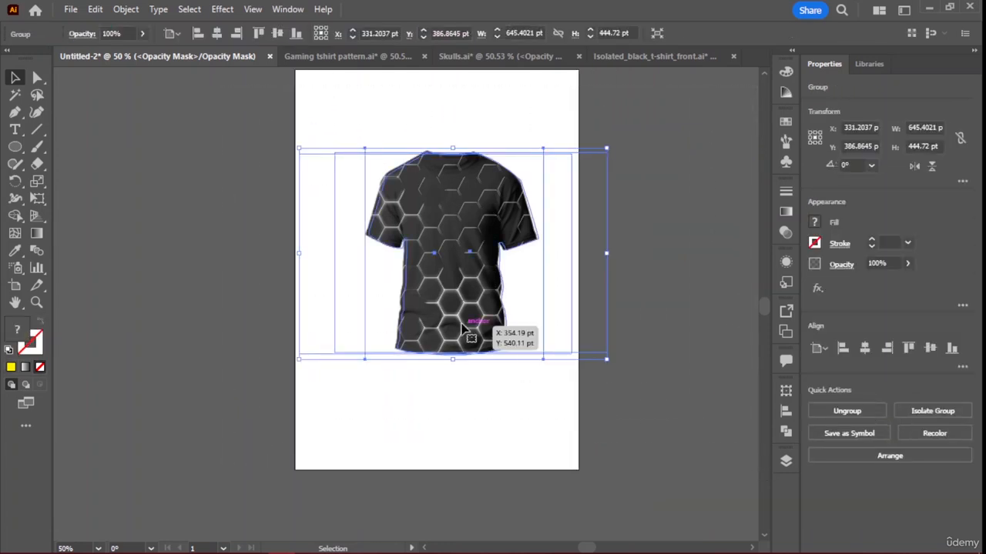
{"action": "key", "text": "ctrl+c"}
{"action": "left_click", "coordinate": [126, 10]}
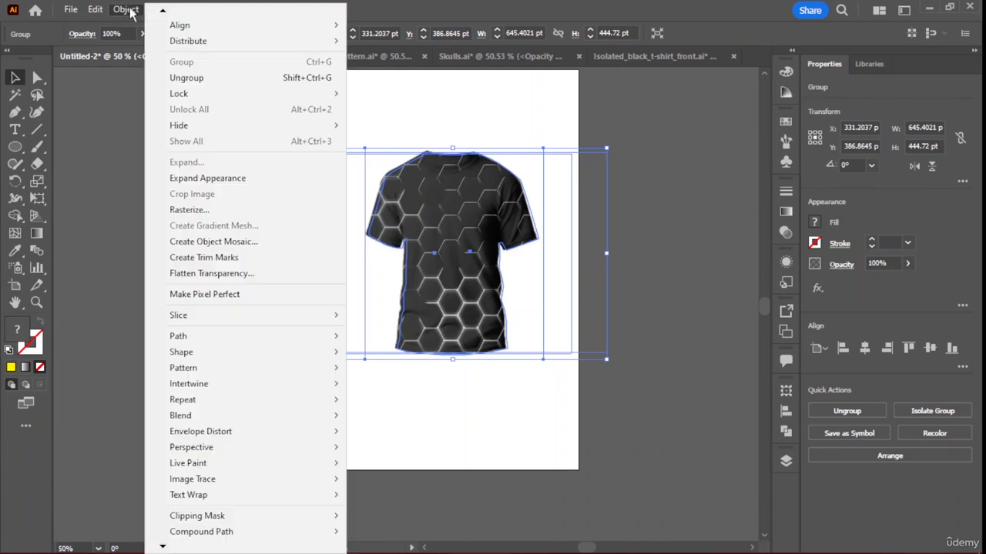
{"action": "mouse_move", "coordinate": [193, 93]}
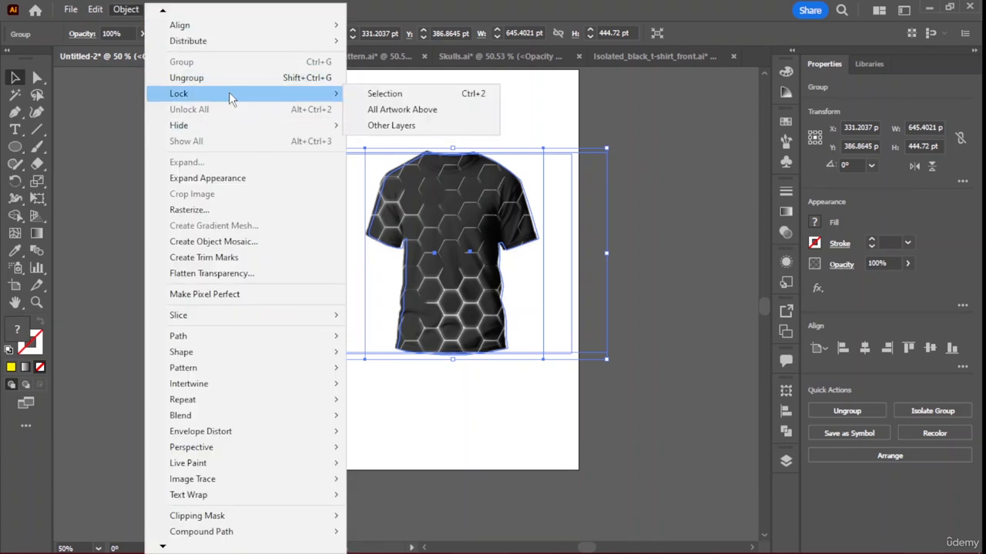
{"action": "left_click", "coordinate": [614, 126]}
{"action": "left_click_drag", "start_coordinate": [251, 74], "coordinate": [672, 447]}
{"action": "mouse_move", "coordinate": [459, 216]}
{"action": "left_mouse_down"}
{"action": "mouse_move", "coordinate": [462, 232]}
{"action": "mouse_move", "coordinate": [420, 297]}
{"action": "mouse_move", "coordinate": [451, 218]}
{"action": "mouse_move", "coordinate": [459, 222]}
{"action": "left_mouse_up"}
{"action": "left_click", "coordinate": [682, 195]}
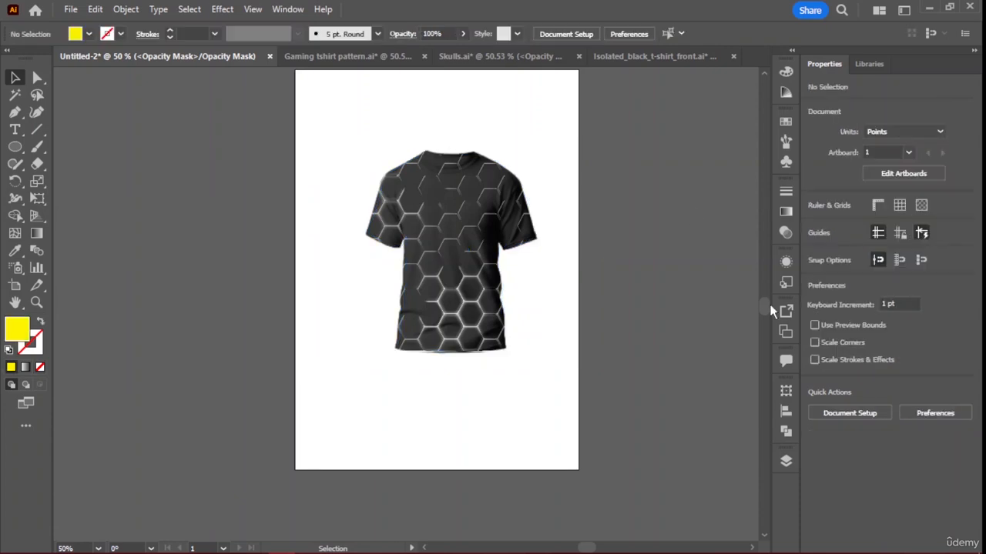
Check which artwork the opacity mask layer and its group contain, and clear the selection
{"action": "left_click", "coordinate": [786, 460]}
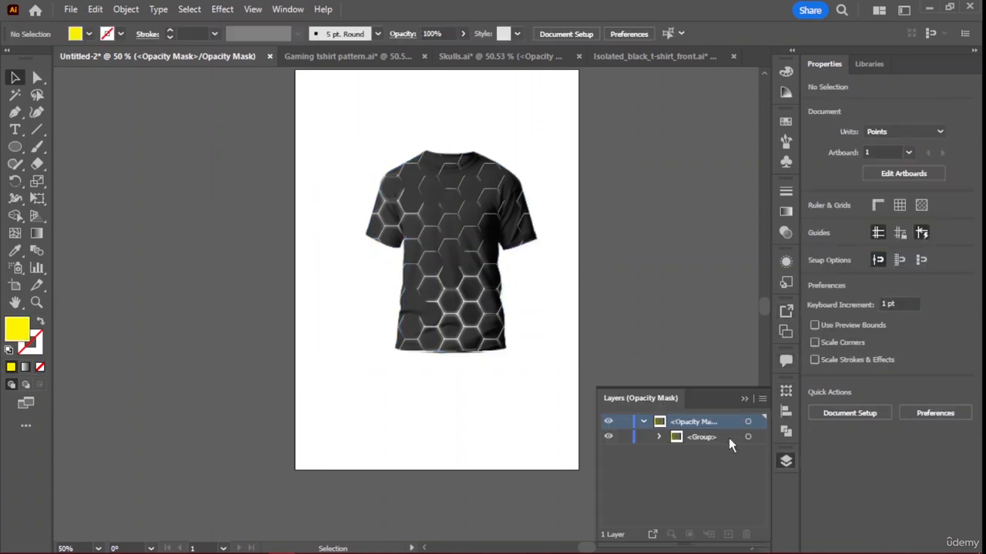
{"action": "left_click", "coordinate": [748, 436]}
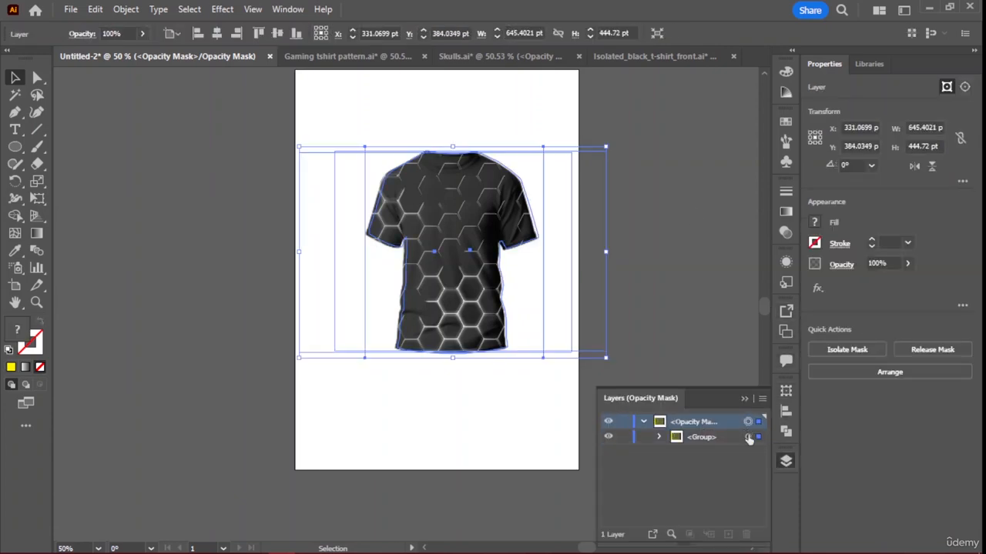
{"action": "left_click", "coordinate": [747, 422]}
{"action": "left_click", "coordinate": [632, 311]}
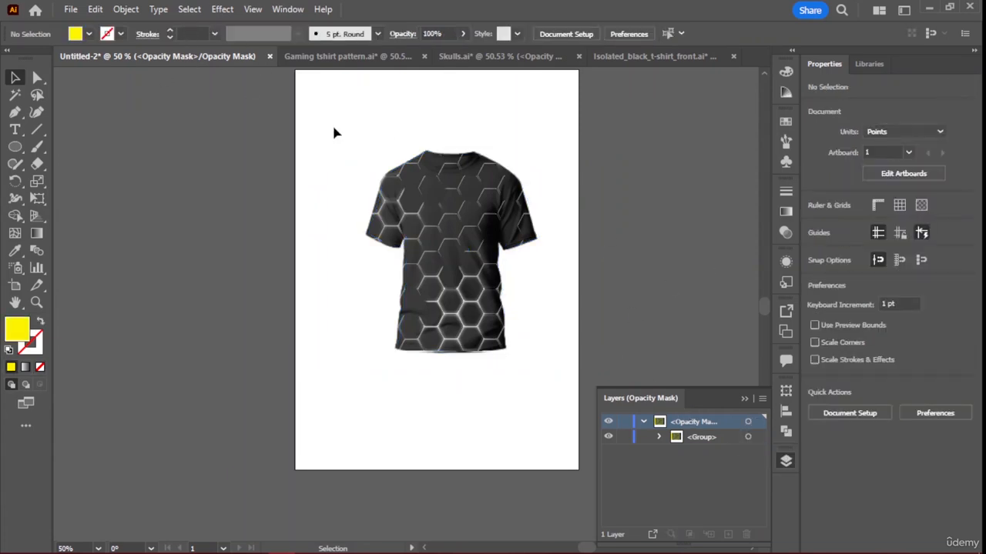
{"action": "left_click_drag", "start_coordinate": [298, 148], "coordinate": [579, 354]}
{"action": "left_click", "coordinate": [618, 152]}
Copy the front-view skull with the open jaw from the Skulls.ai document and return to Untitled-2
{"action": "left_click", "coordinate": [618, 61]}
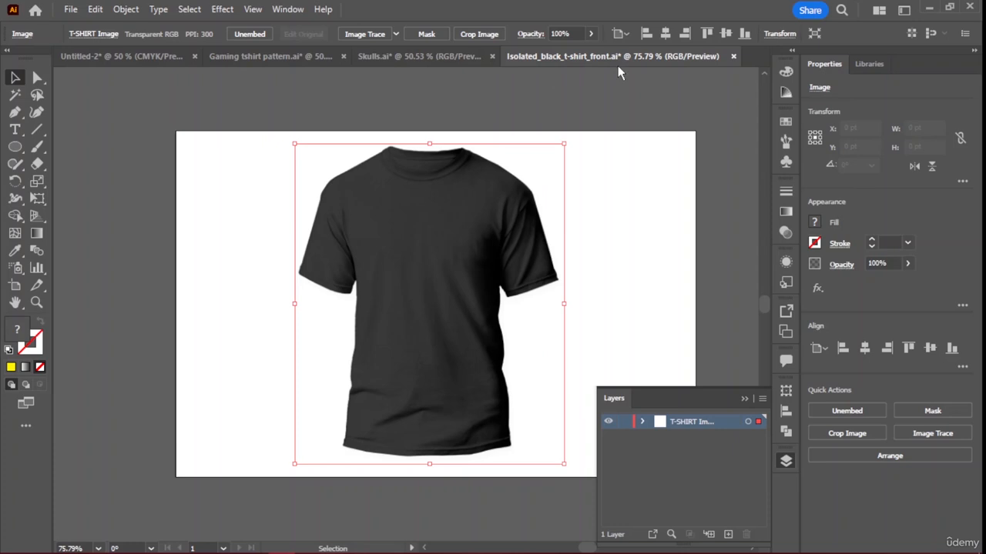
{"action": "left_click", "coordinate": [423, 60]}
{"action": "left_click", "coordinate": [423, 322]}
{"action": "key", "text": "ctrl+c"}
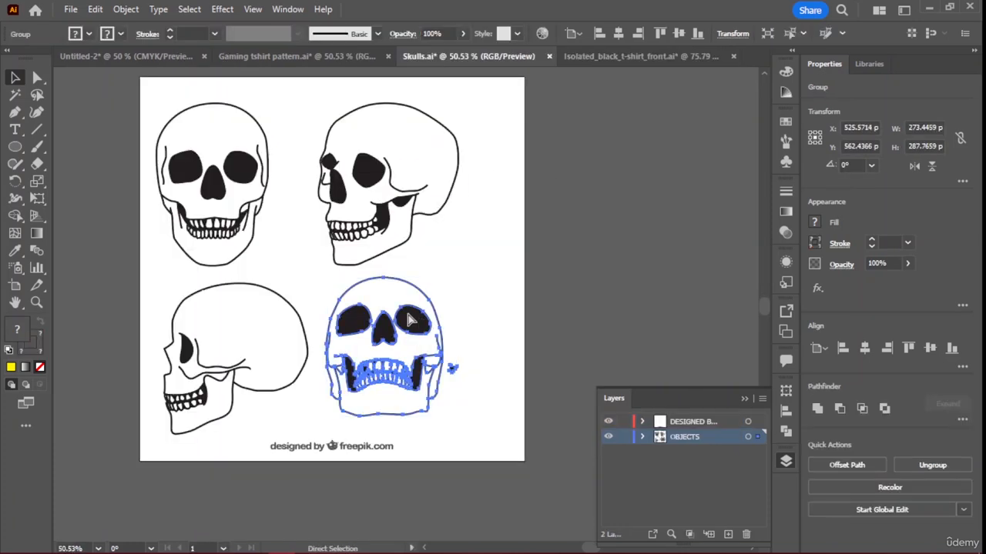
{"action": "left_click", "coordinate": [161, 59]}
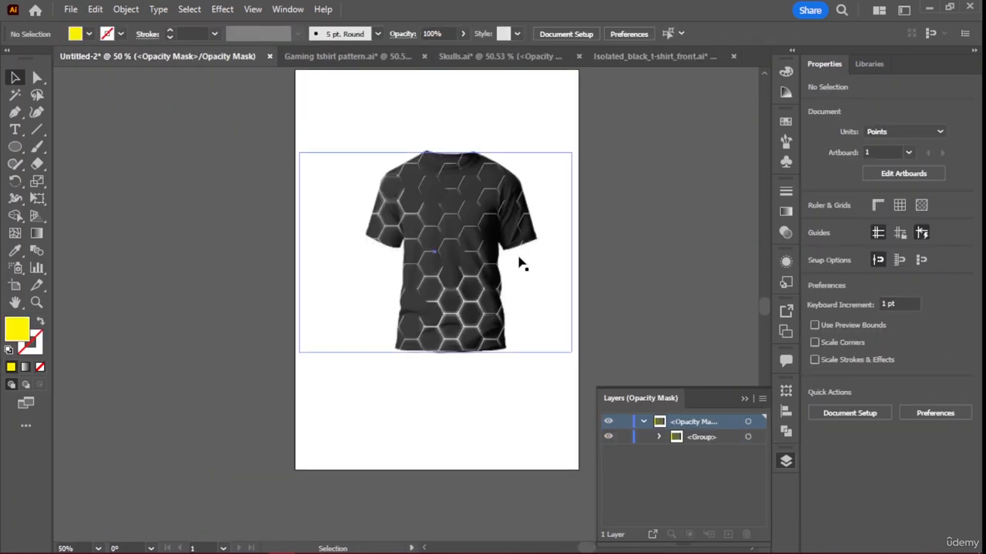
{"action": "left_click", "coordinate": [697, 441]}
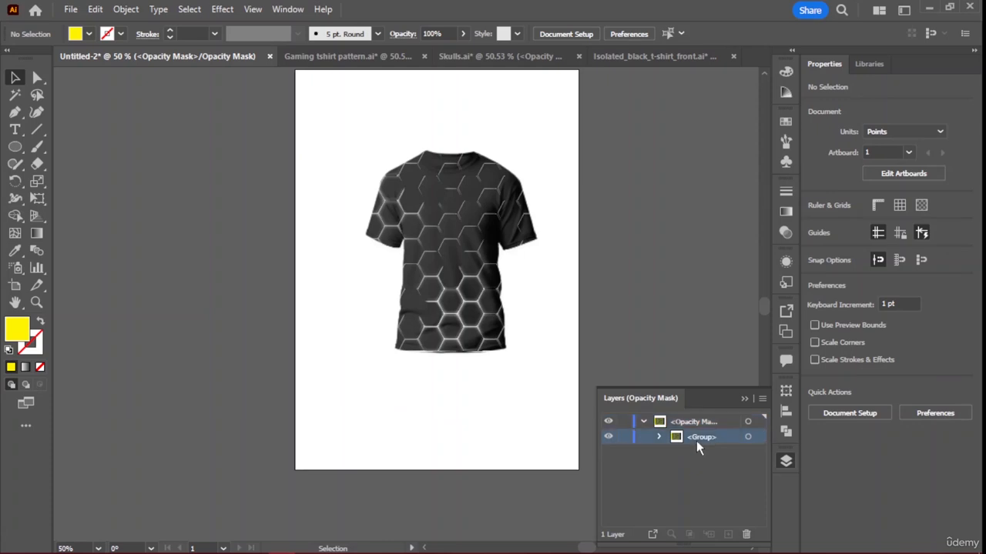
{"action": "left_click", "coordinate": [685, 451]}
{"action": "left_click", "coordinate": [692, 438]}
{"action": "left_click", "coordinate": [644, 422]}
{"action": "left_click", "coordinate": [646, 423]}
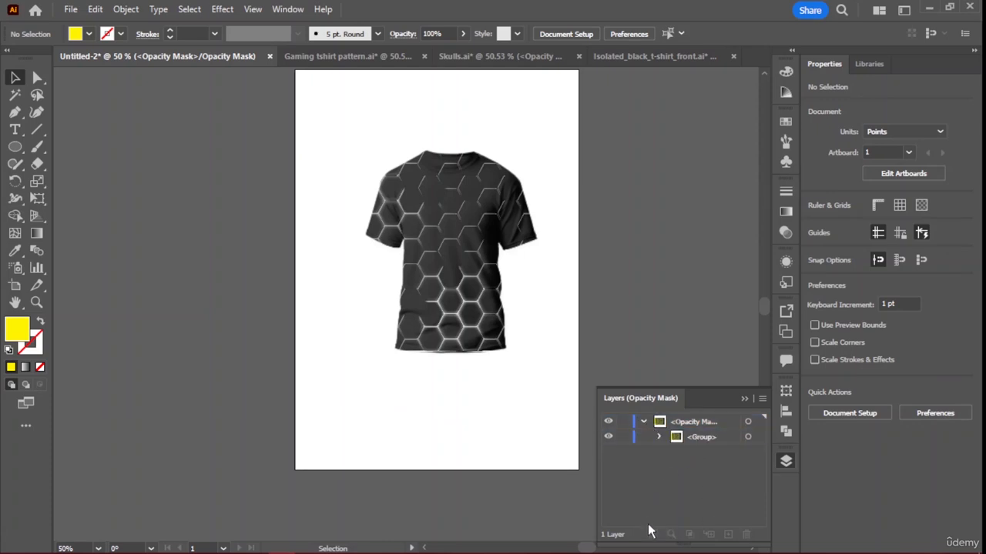
{"action": "left_click", "coordinate": [664, 398]}
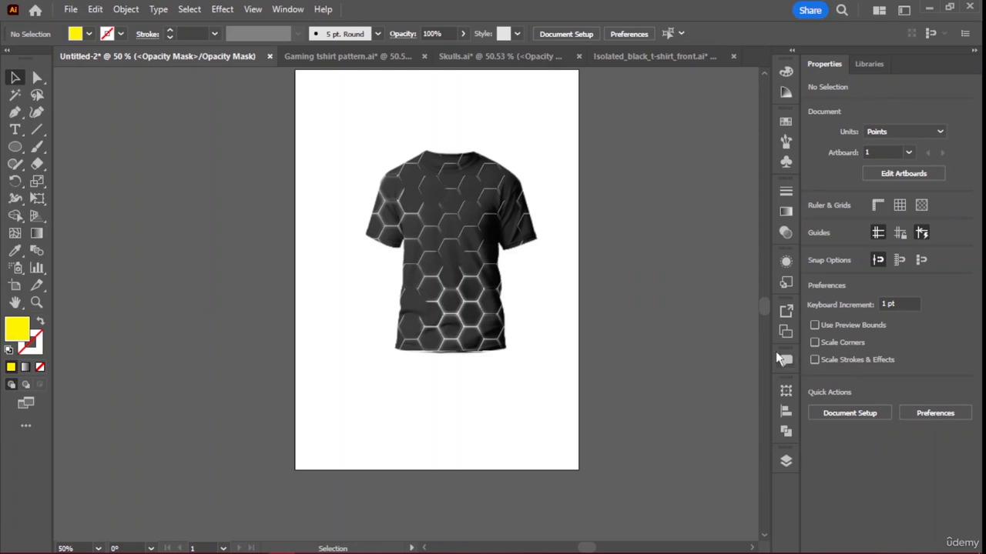
Try releasing the shirt's opacity mask and making it again, restore the inverted mask and clear the selection
{"action": "left_click", "coordinate": [786, 231]}
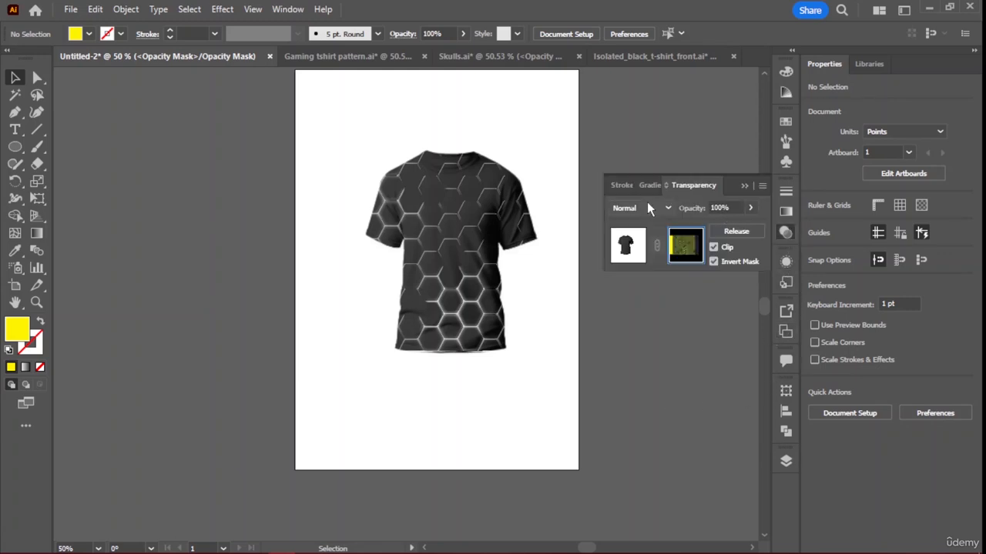
{"action": "left_click", "coordinate": [735, 232]}
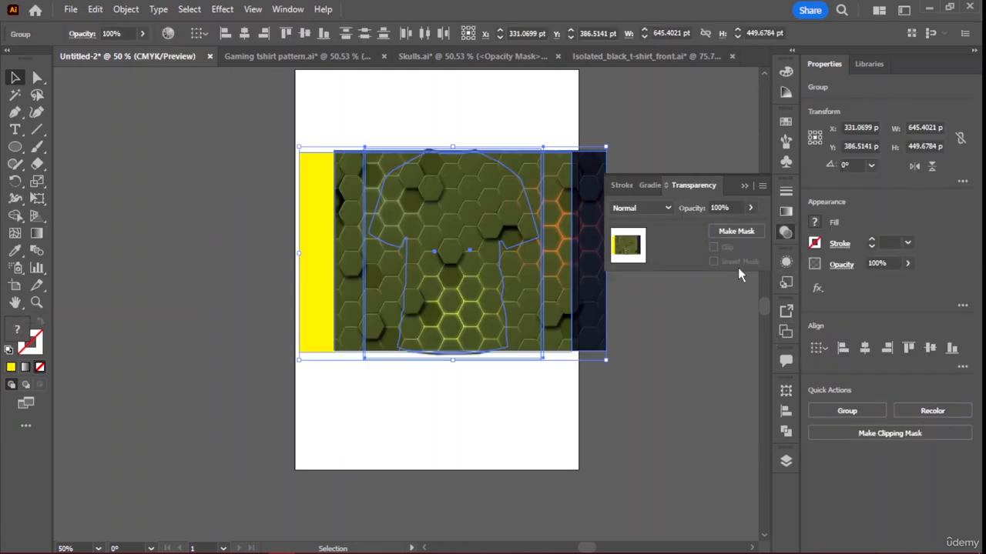
{"action": "left_click", "coordinate": [739, 232]}
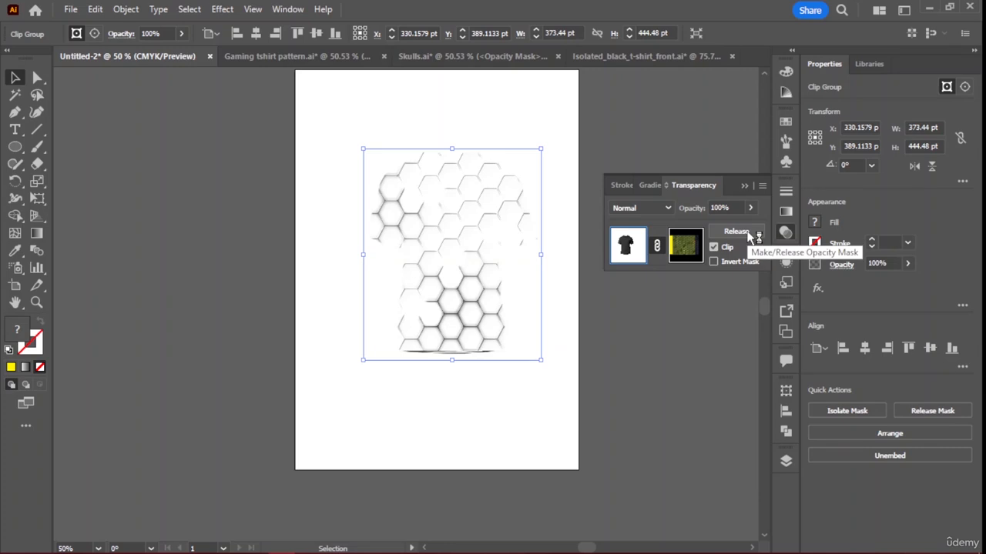
{"action": "left_click", "coordinate": [657, 248]}
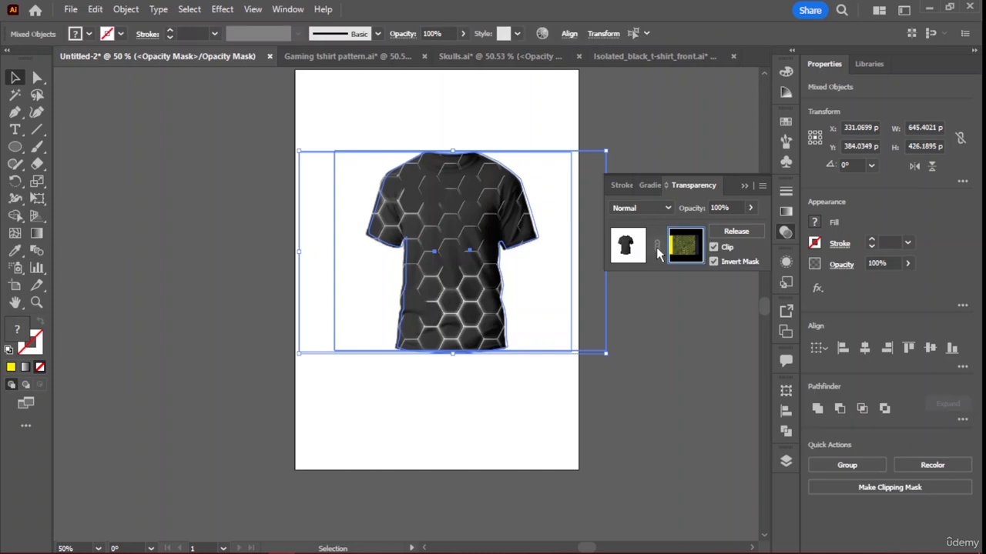
{"action": "left_click", "coordinate": [622, 135]}
{"action": "left_click", "coordinate": [744, 186]}
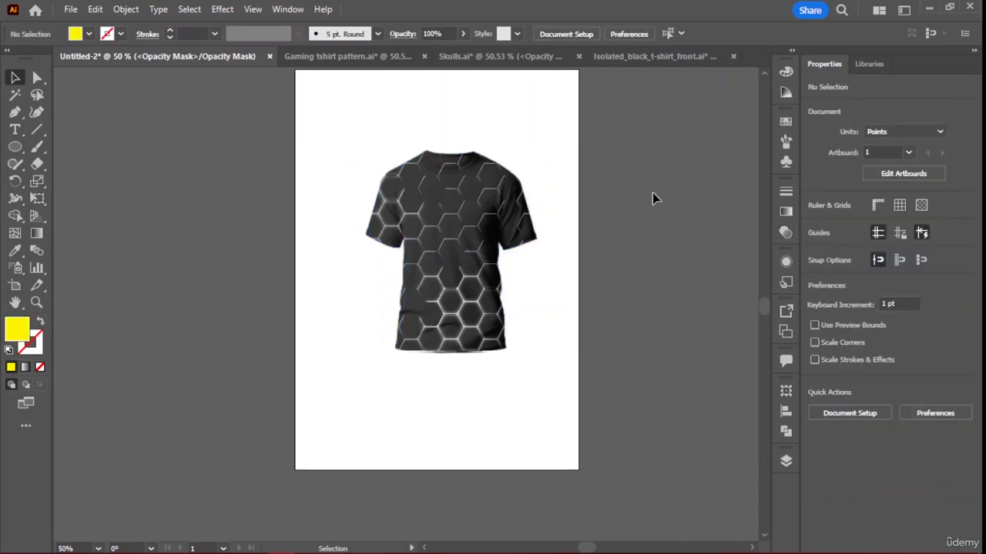
Paste the copied skull into the opacity mask, scale it to about 108 × 113 pt and move it beside the artboard
{"action": "right_click", "coordinate": [688, 158]}
{"action": "mouse_move", "coordinate": [732, 219]}
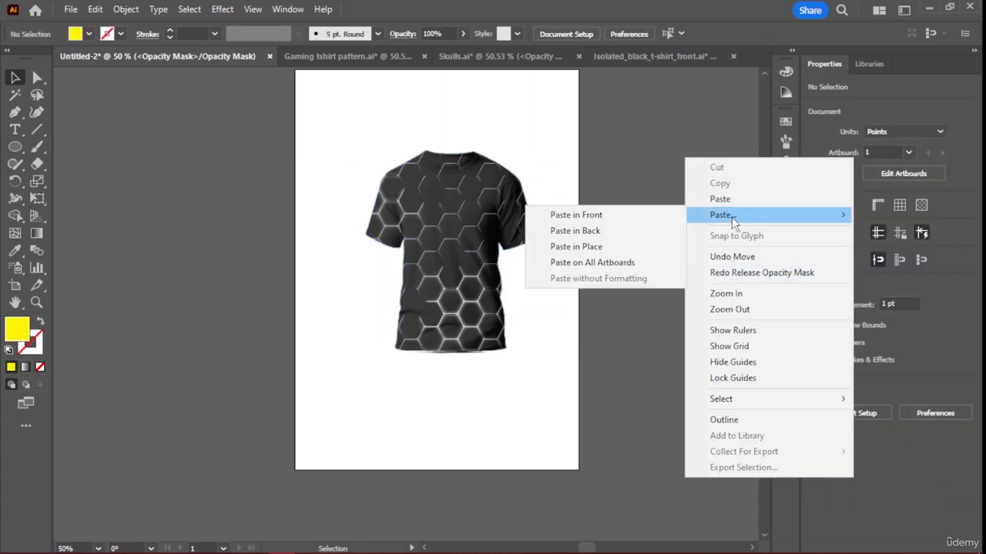
{"action": "left_click", "coordinate": [632, 154]}
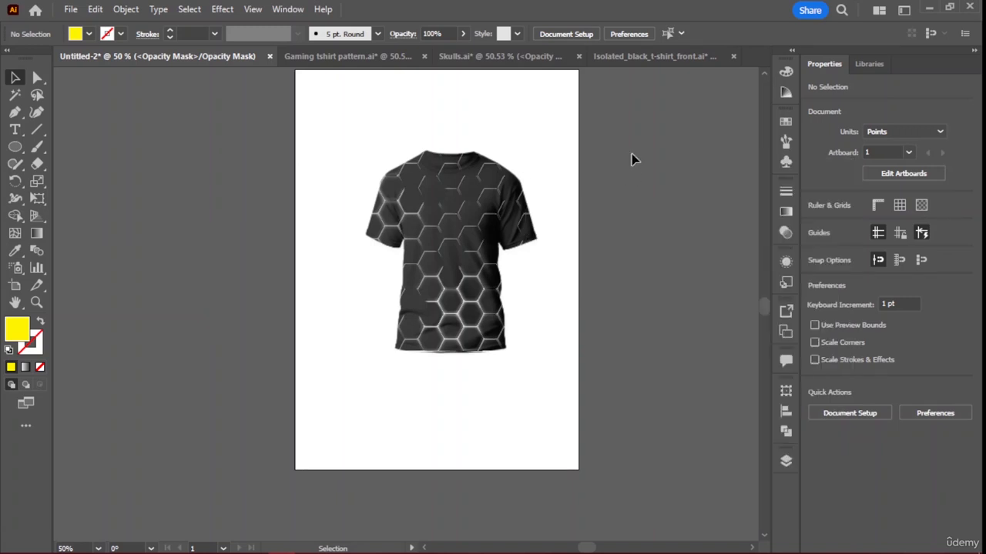
{"action": "key", "text": "ctrl+f"}
{"action": "left_click_drag", "start_coordinate": [583, 397], "coordinate": [484, 313]}
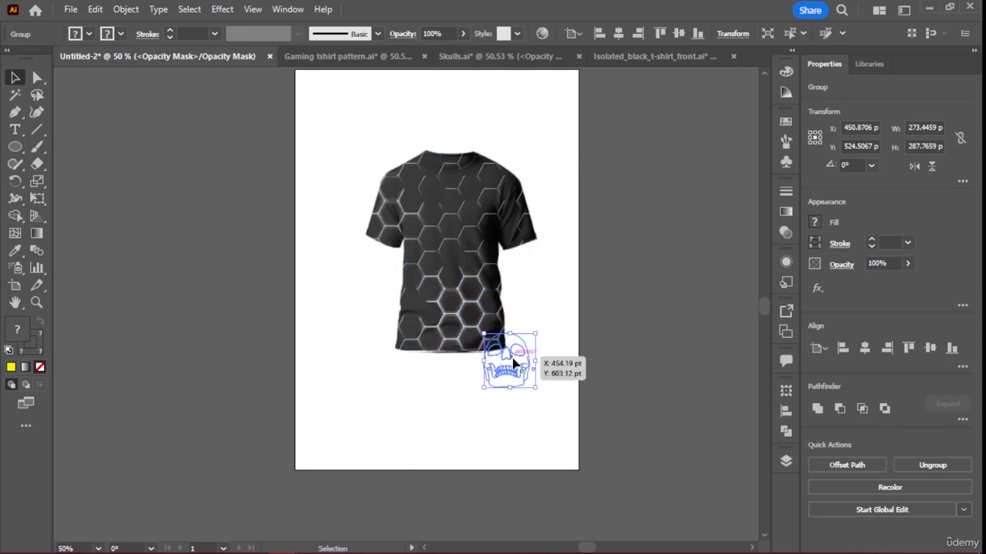
{"action": "left_click", "coordinate": [515, 365]}
{"action": "left_click_drag", "start_coordinate": [515, 377], "coordinate": [651, 412]}
Fill the skull with black and move it to about X 694 pt, Y 669 pt
{"action": "left_click", "coordinate": [814, 223]}
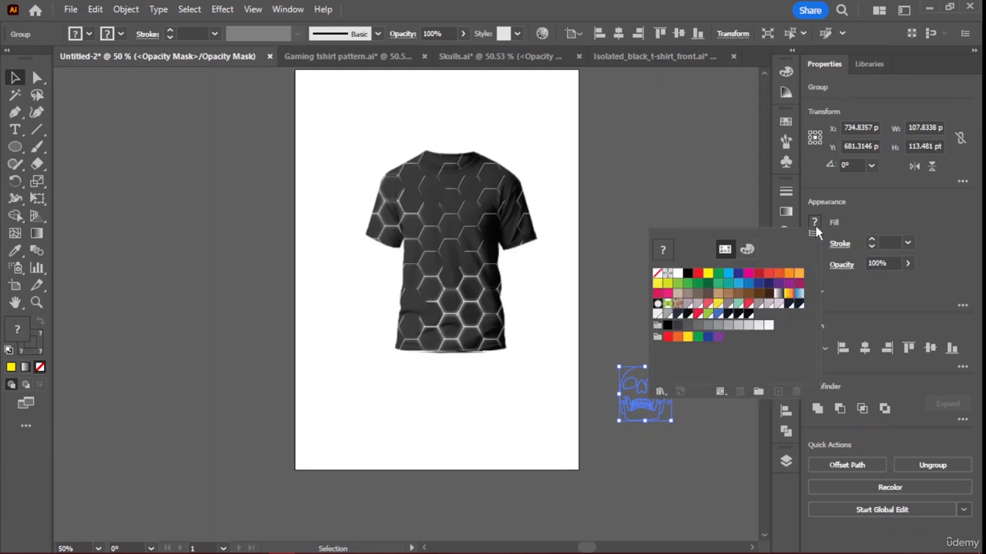
{"action": "left_click", "coordinate": [688, 273]}
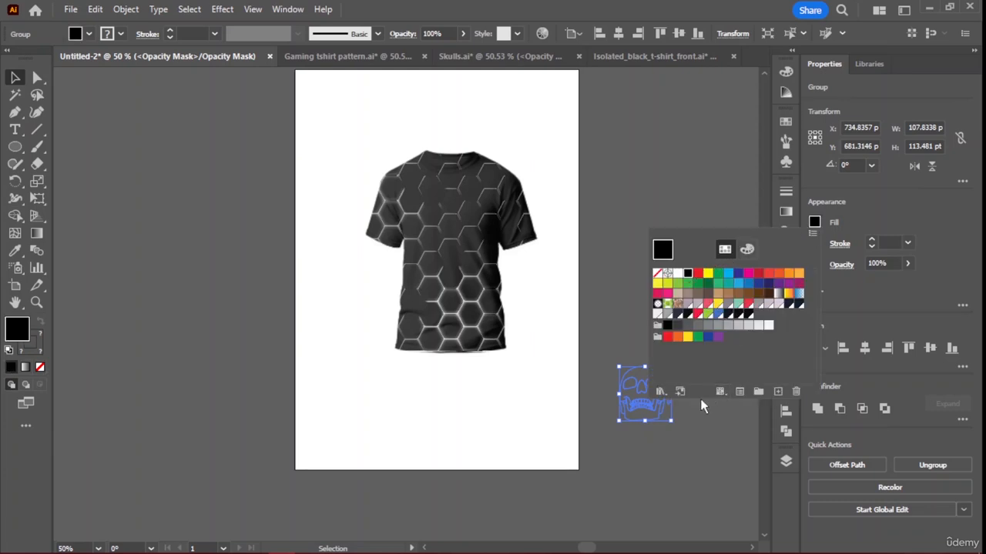
{"action": "left_click", "coordinate": [689, 425]}
{"action": "mouse_move", "coordinate": [656, 412]}
{"action": "left_mouse_down"}
{"action": "mouse_move", "coordinate": [559, 416]}
{"action": "mouse_move", "coordinate": [638, 408]}
{"action": "left_mouse_up"}
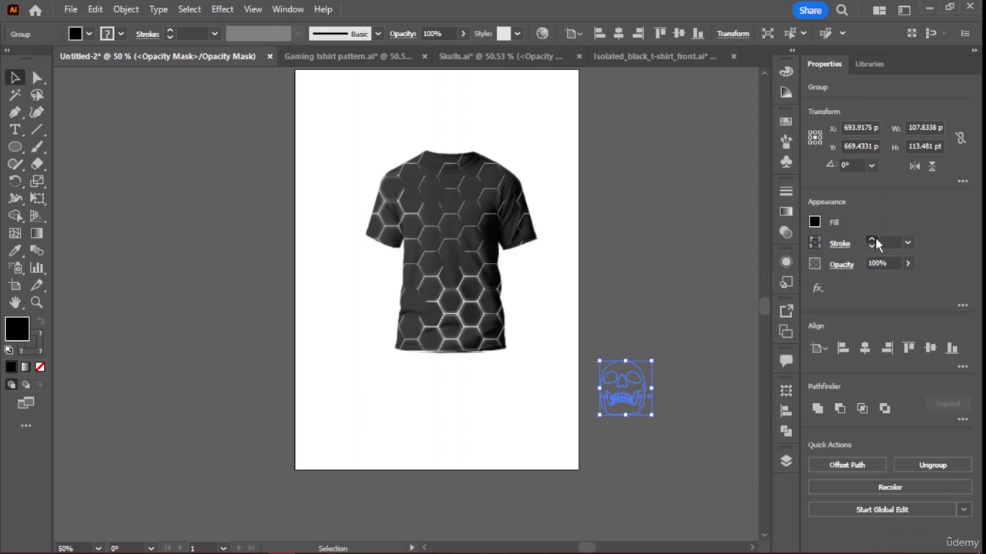
Give the skull a black 5 pt stroke and move it onto the artboard below the shirt
{"action": "left_click", "coordinate": [900, 243]}
{"action": "key", "text": "Return"}
{"action": "left_click", "coordinate": [815, 244]}
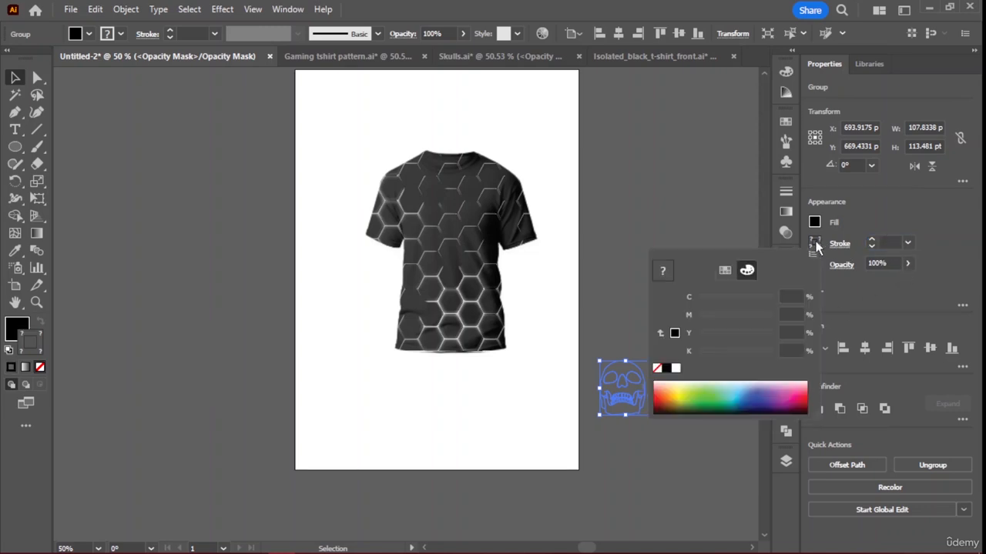
{"action": "left_click", "coordinate": [674, 335]}
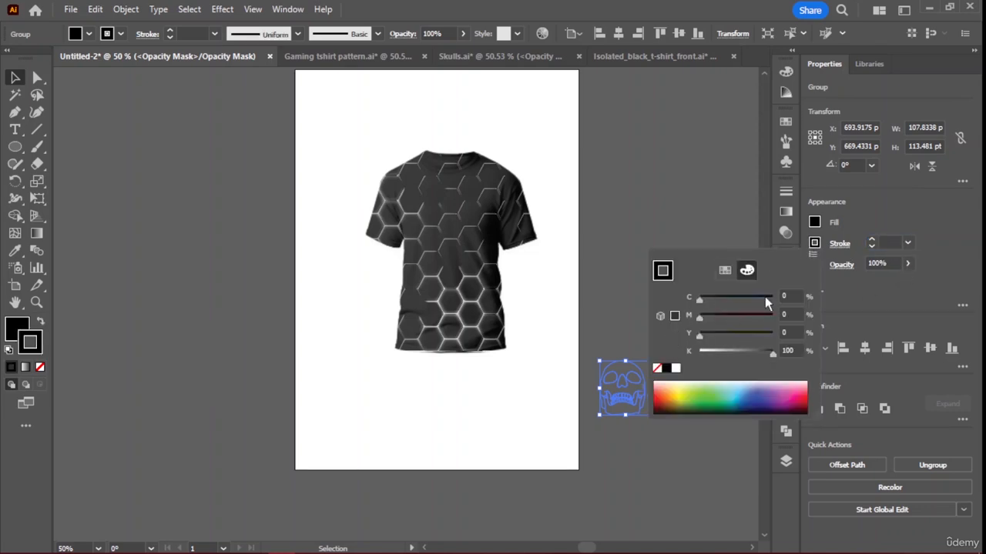
{"action": "left_click", "coordinate": [864, 241]}
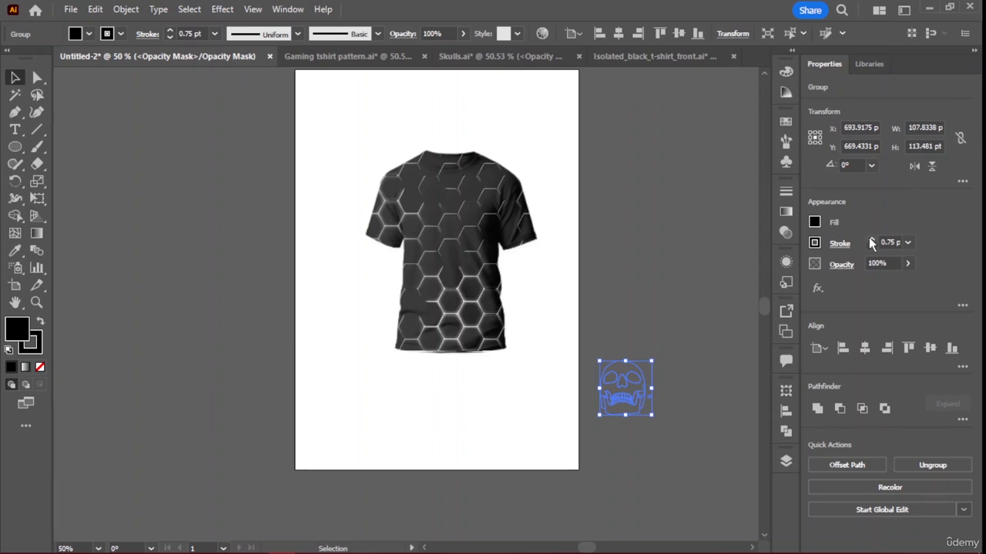
{"action": "left_click", "coordinate": [690, 305]}
{"action": "left_click_drag", "start_coordinate": [631, 384], "coordinate": [546, 395]}
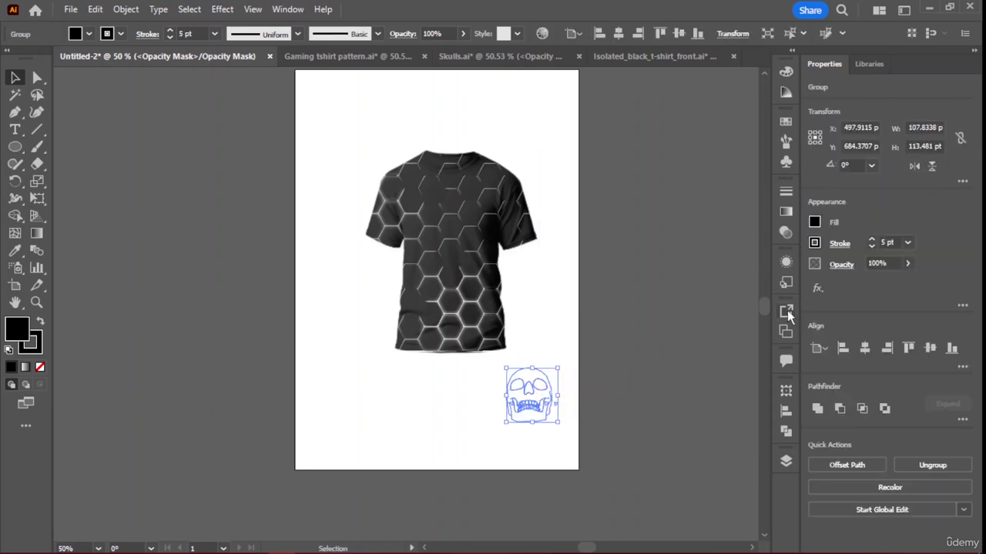
Set the skull's blend mode to Hard Light and toggle Isolate Blending
{"action": "left_click", "coordinate": [876, 262]}
{"action": "left_click", "coordinate": [836, 266]}
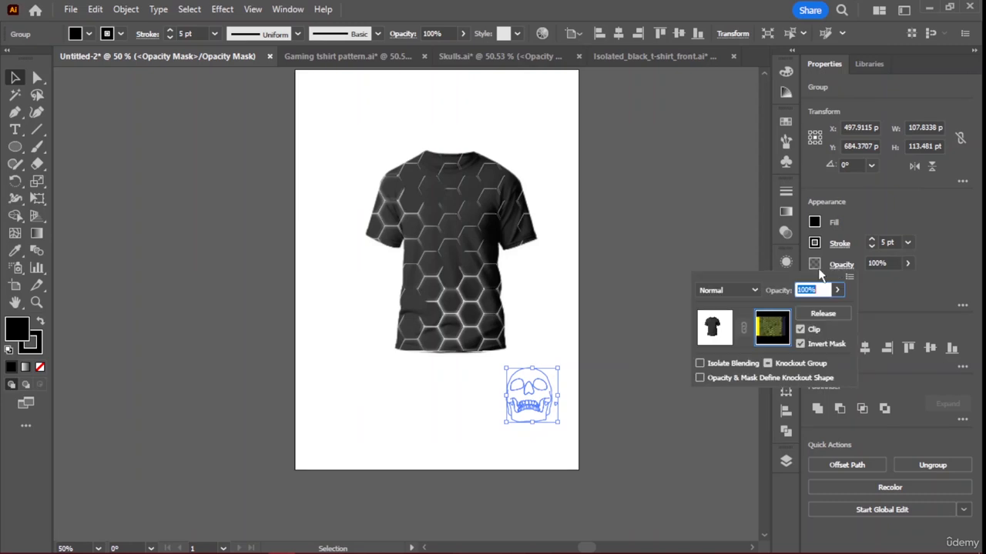
{"action": "left_click", "coordinate": [744, 293]}
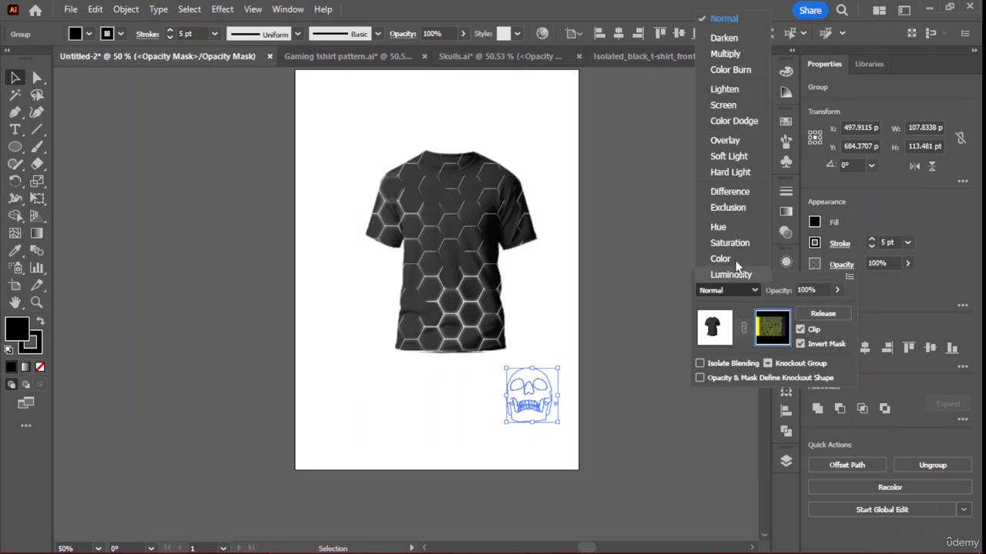
{"action": "left_click", "coordinate": [741, 172]}
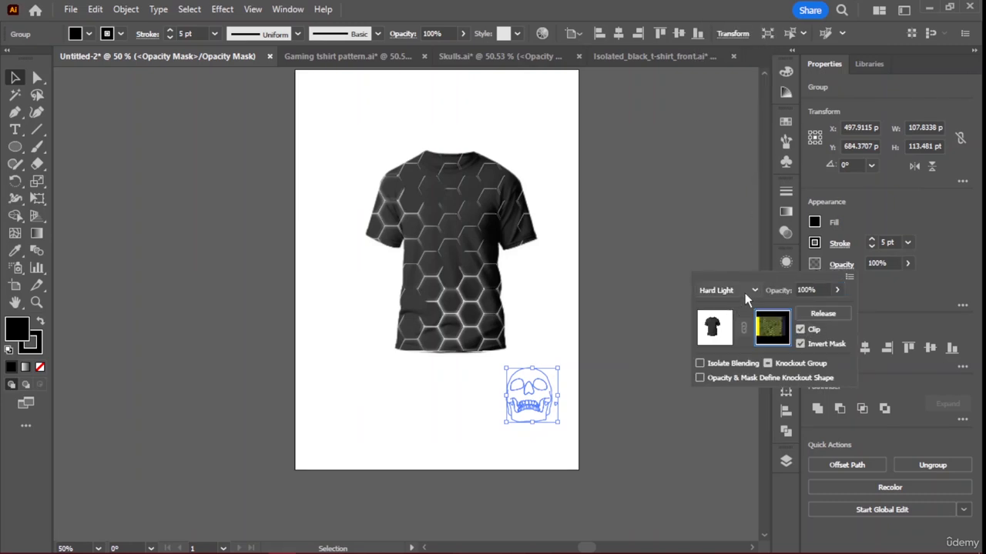
{"action": "left_click", "coordinate": [699, 363]}
{"action": "left_click", "coordinate": [698, 427]}
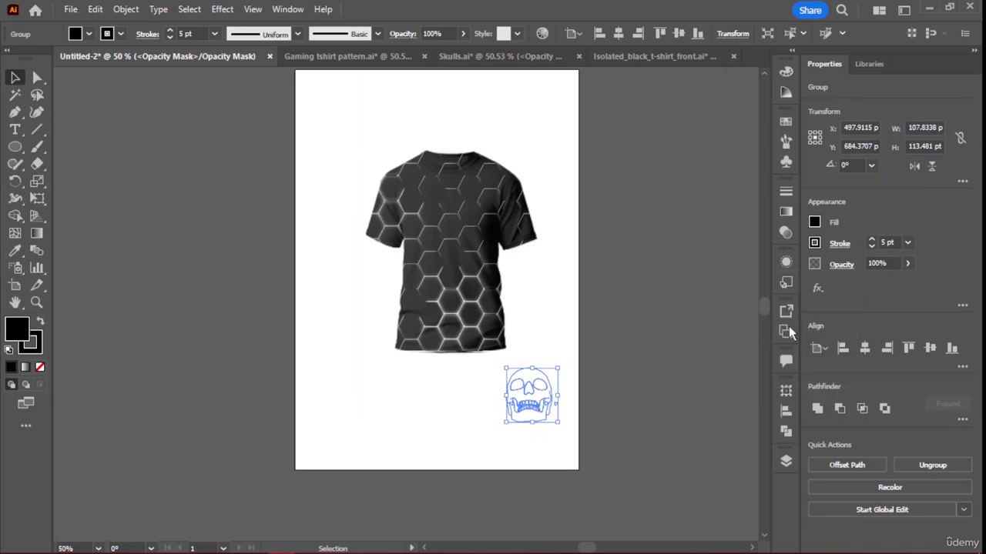
Move the skull onto the shirt's chest, scale it to about 85 × 90 pt and position it near X 381 pt, Y 300 pt
{"action": "left_click_drag", "start_coordinate": [550, 377], "coordinate": [481, 186]}
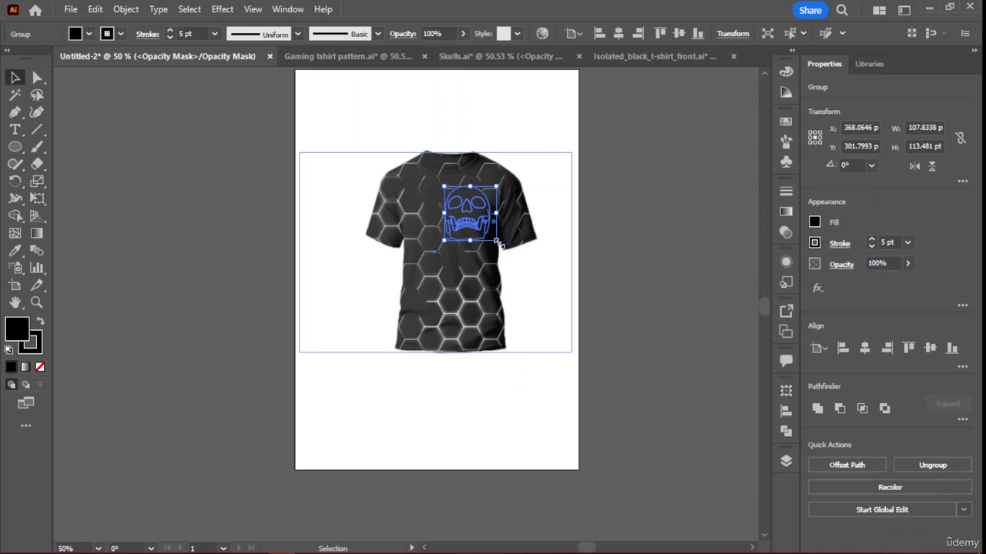
{"action": "left_click_drag", "start_coordinate": [499, 244], "coordinate": [479, 220]}
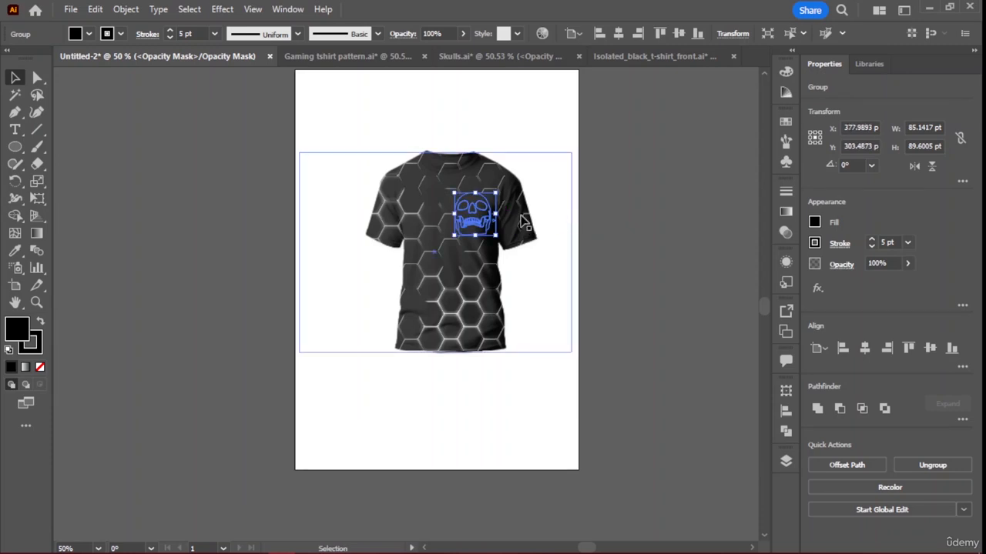
{"action": "scroll", "coordinate": [475, 219], "scroll_direction": "up", "scroll_amount": 4}
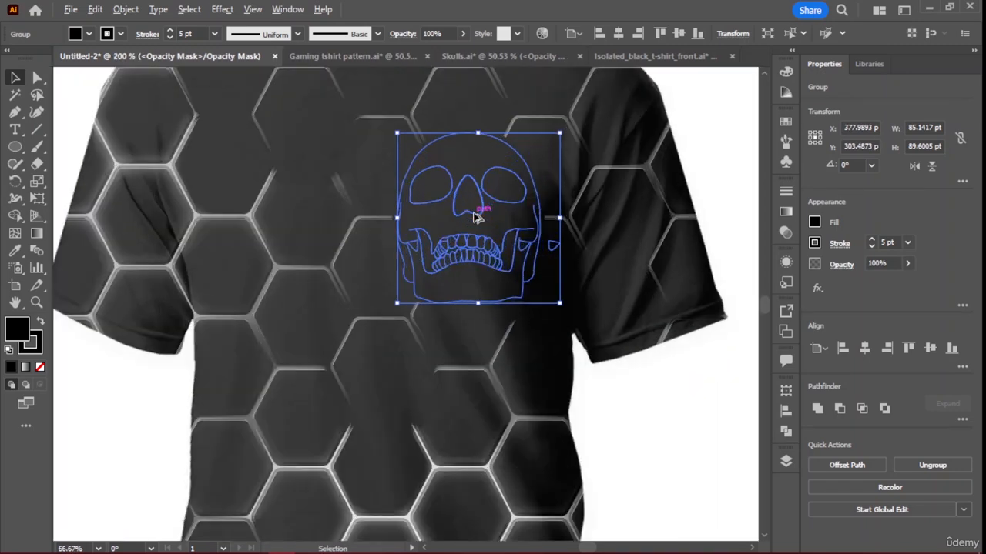
{"action": "left_click", "coordinate": [786, 233]}
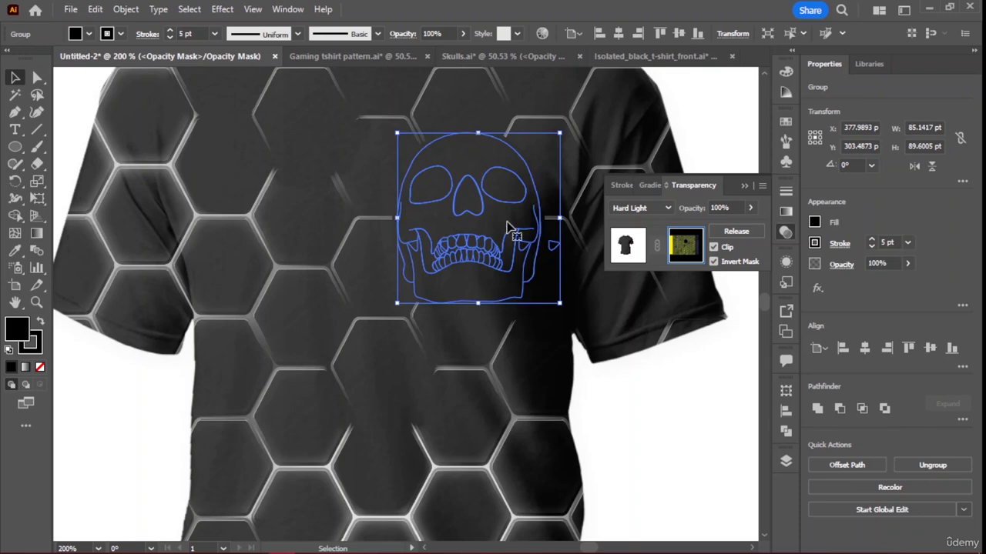
{"action": "mouse_move", "coordinate": [510, 235]}
{"action": "left_mouse_down"}
{"action": "mouse_move", "coordinate": [477, 238]}
{"action": "mouse_move", "coordinate": [508, 265]}
{"action": "mouse_move", "coordinate": [522, 262]}
{"action": "mouse_move", "coordinate": [516, 240]}
{"action": "left_mouse_up"}
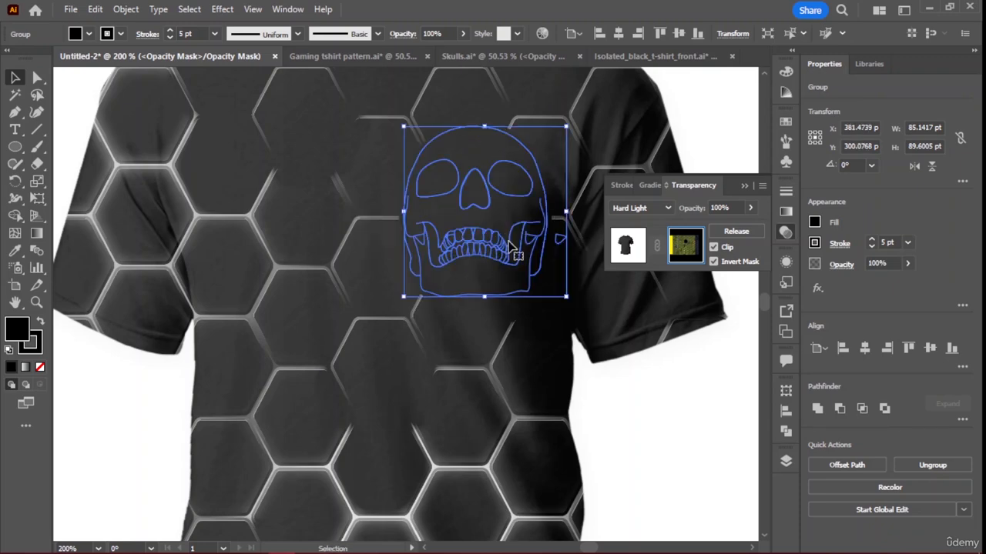
Lock the hexagon pattern group in the opacity mask, leaving the skull group unlocked, and select the skull
{"action": "left_click", "coordinate": [785, 461]}
{"action": "left_click", "coordinate": [695, 441]}
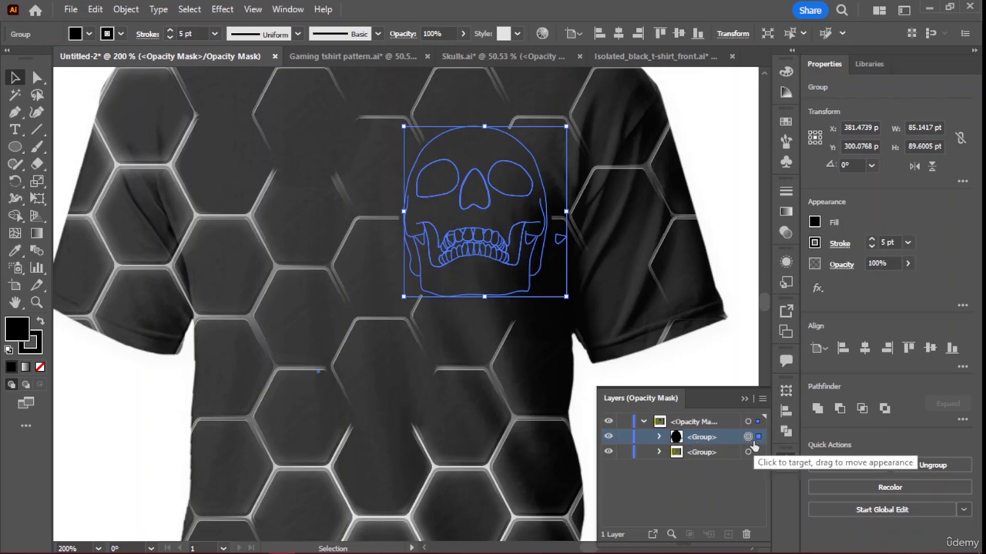
{"action": "left_click", "coordinate": [623, 437]}
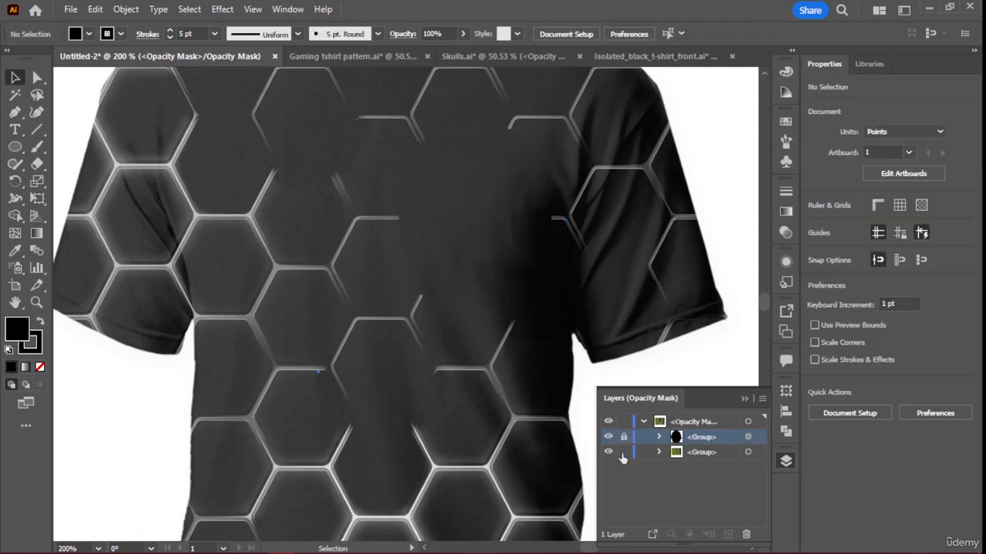
{"action": "left_click", "coordinate": [624, 453]}
{"action": "key", "text": "ctrl+z"}
{"action": "key", "text": "ctrl+z"}
{"action": "left_click", "coordinate": [483, 205]}
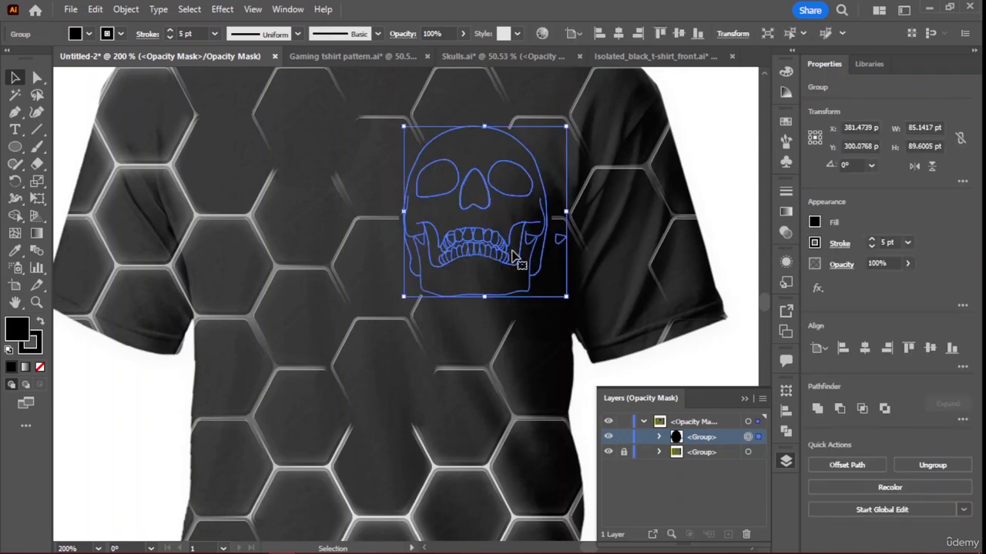
Move the skull to the middle of the shirt's chest, to about X 328 pt, Y 306 pt, and delete it
{"action": "left_click_drag", "start_coordinate": [509, 250], "coordinate": [407, 261]}
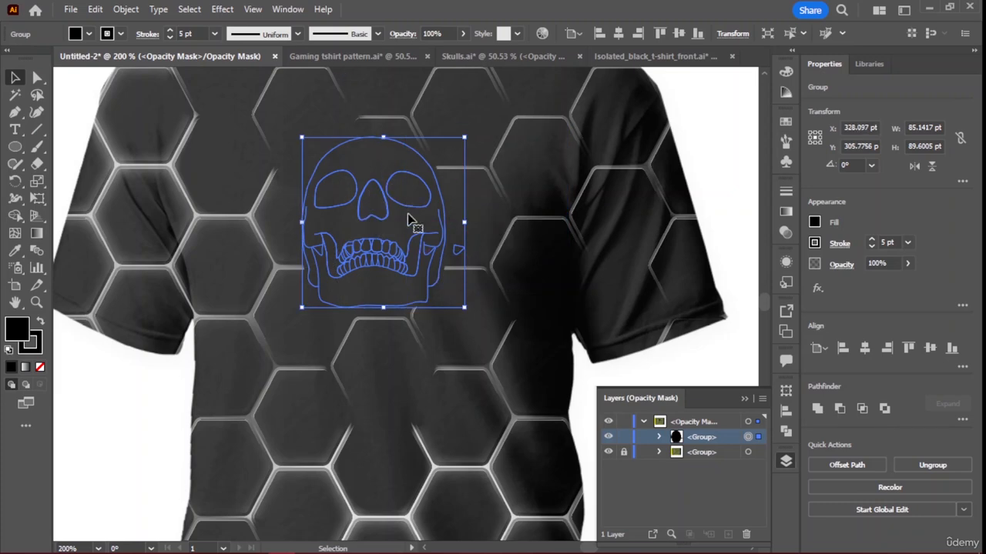
{"action": "key", "text": "Delete"}
{"action": "scroll", "coordinate": [477, 268], "scroll_direction": "down", "scroll_amount": 5}
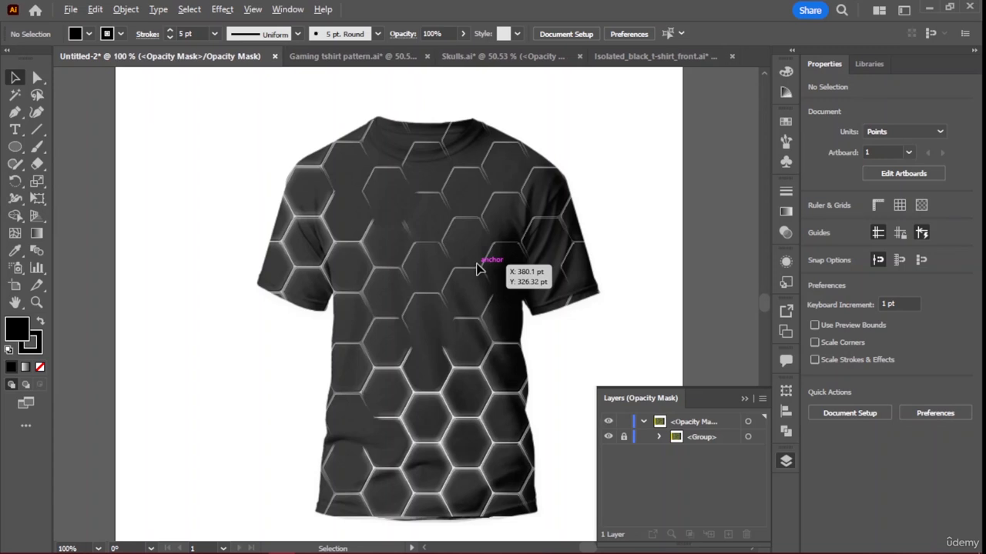
Close Gaming tshirt pattern.ai, Skulls.ai and Isolated_black_t-shirt_front.ai without saving their changes
{"action": "scroll", "coordinate": [477, 269], "scroll_direction": "down", "scroll_amount": 1}
{"action": "scroll", "coordinate": [477, 269], "scroll_direction": "up", "scroll_amount": 1}
{"action": "scroll", "coordinate": [477, 268], "scroll_direction": "down", "scroll_amount": 1}
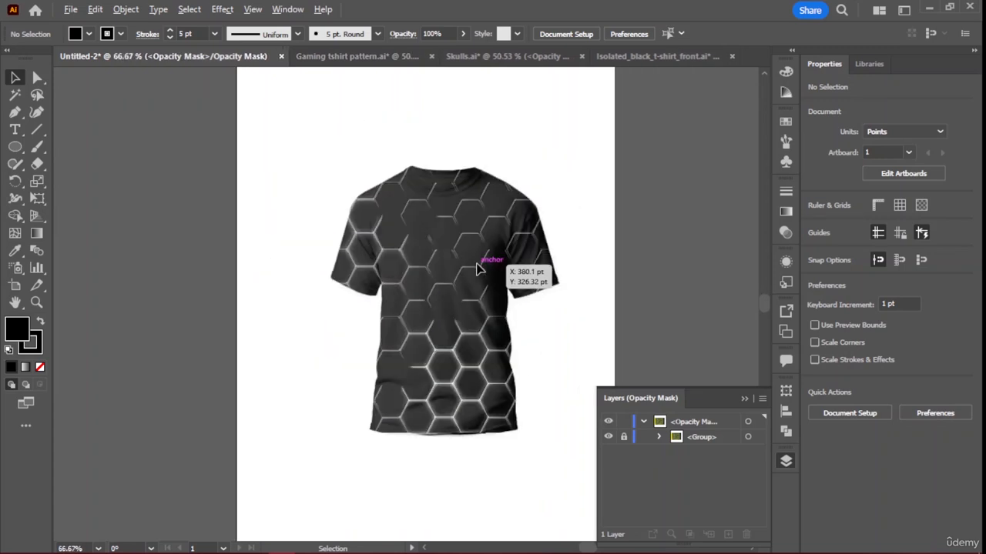
{"action": "left_click", "coordinate": [431, 56]}
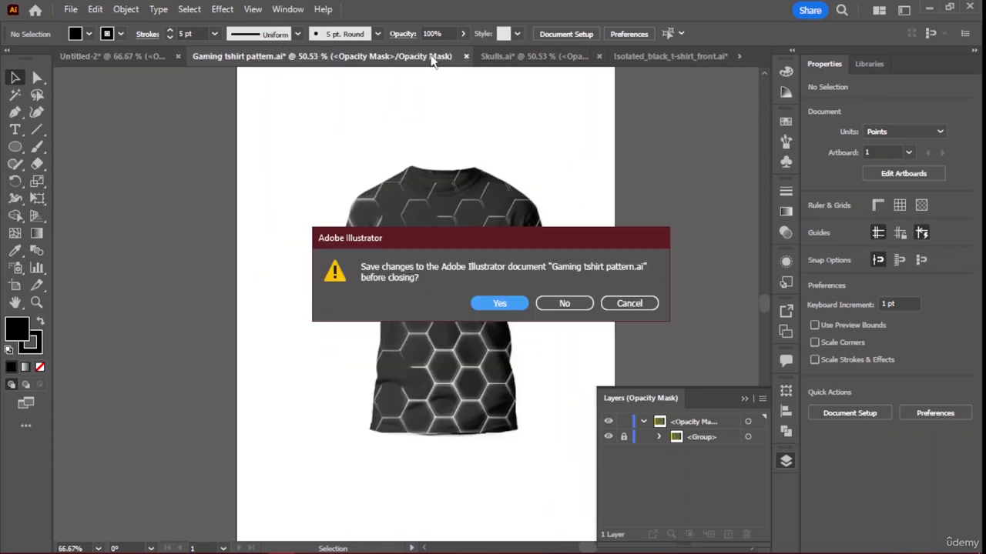
{"action": "left_click", "coordinate": [570, 304]}
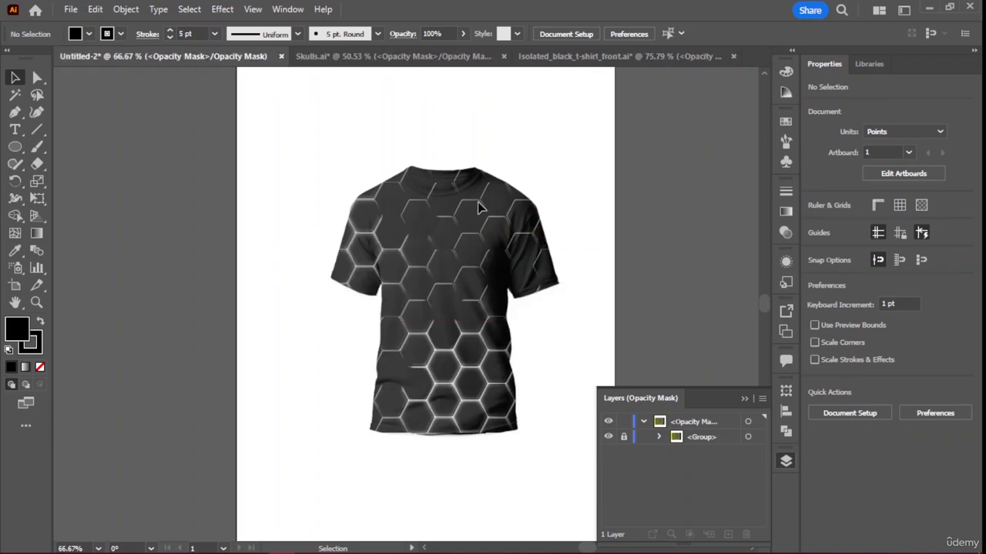
{"action": "left_click", "coordinate": [504, 56]}
{"action": "left_click", "coordinate": [567, 302]}
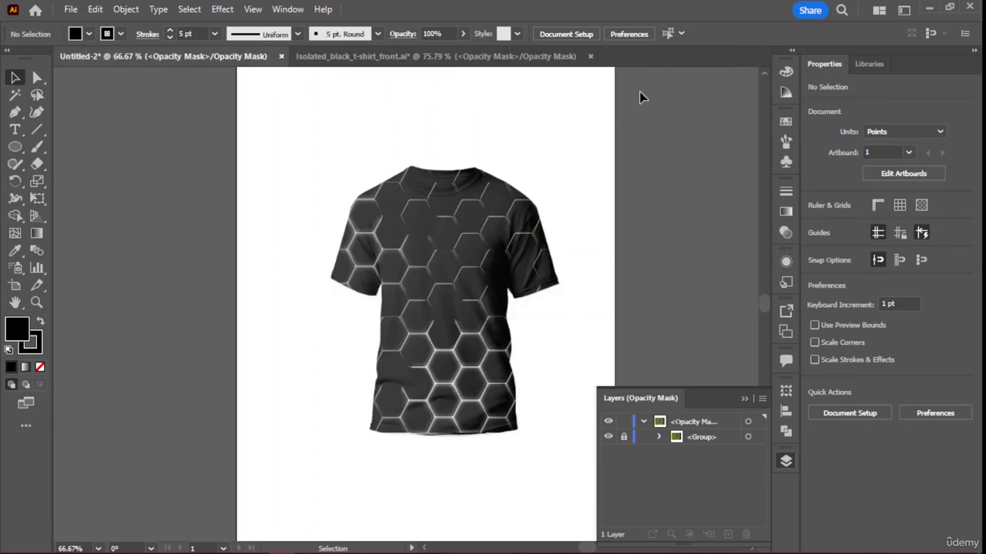
{"action": "left_click", "coordinate": [590, 57]}
{"action": "left_click", "coordinate": [563, 304]}
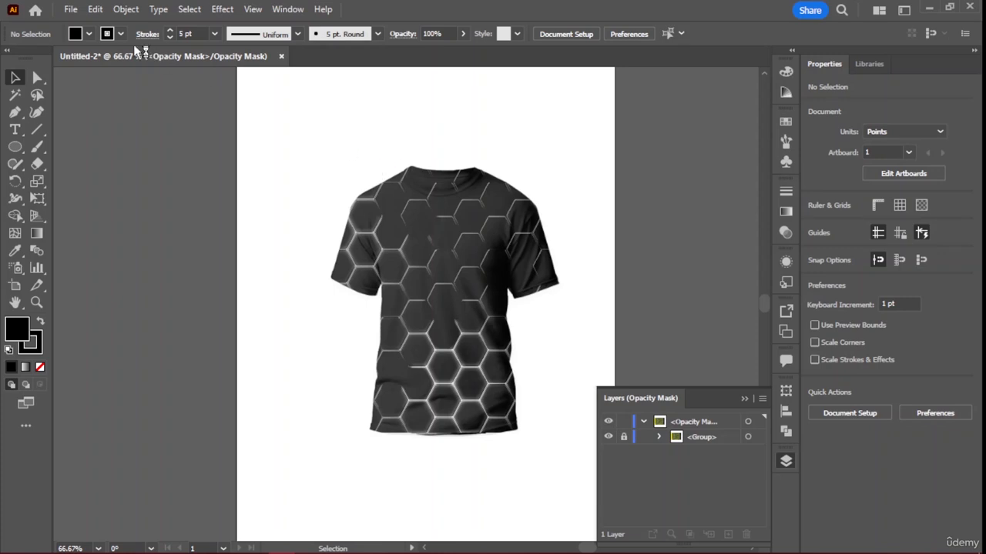
Save the decorated shirt document on the computer as gaming.ai in the Tshirt Mockup folder, accepting the default Illustrator 2020 options
{"action": "left_click", "coordinate": [68, 10]}
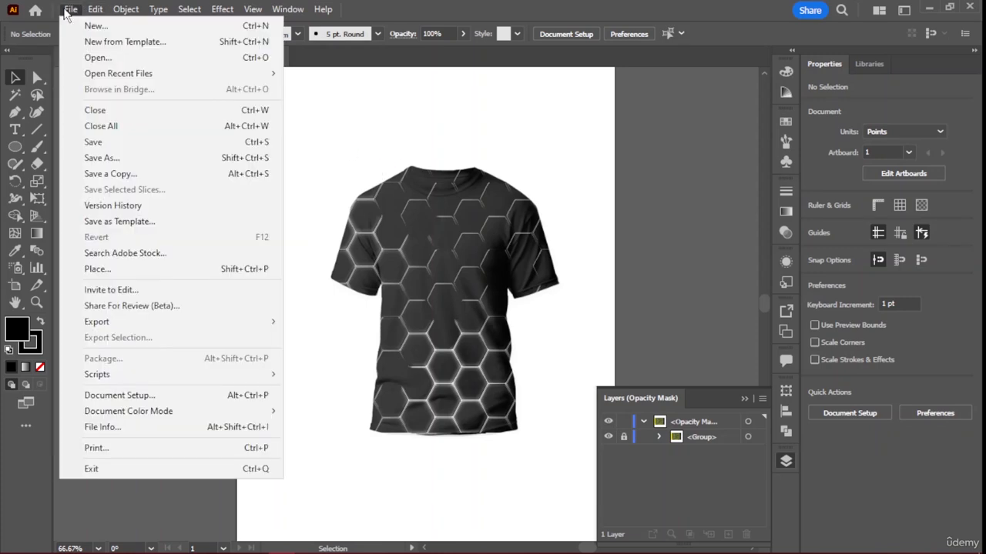
{"action": "left_click", "coordinate": [134, 157]}
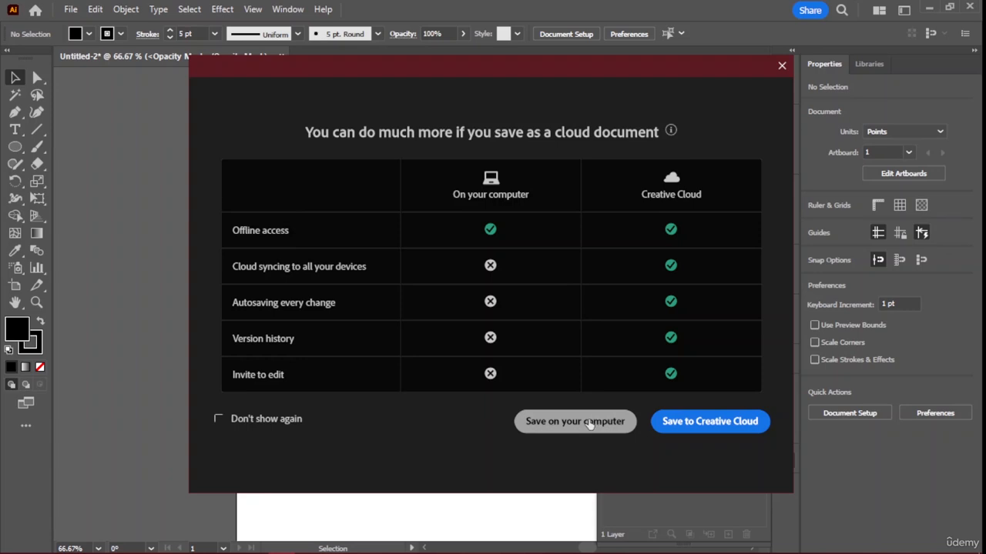
{"action": "left_click", "coordinate": [589, 423]}
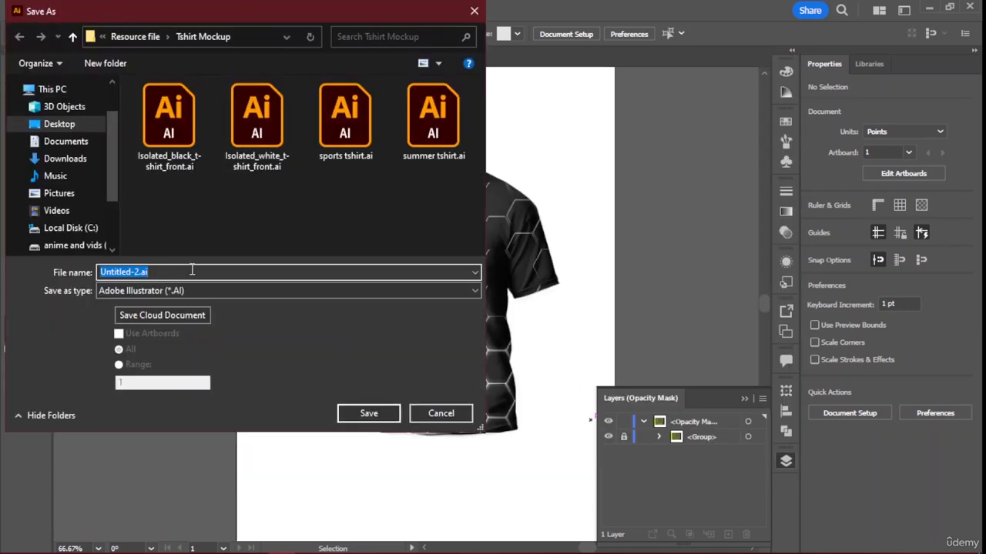
{"action": "key", "text": "BackSpace"}
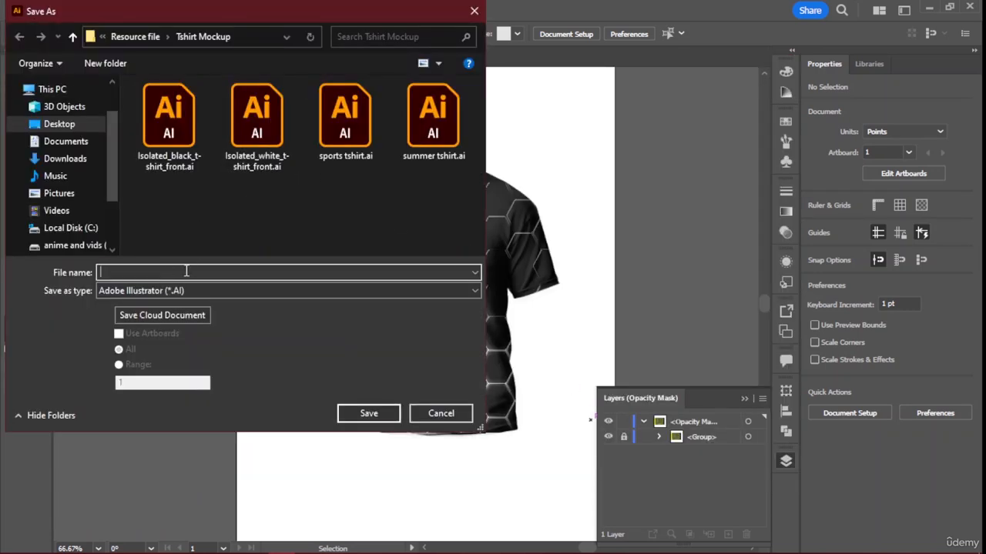
{"action": "left_click", "coordinate": [382, 419]}
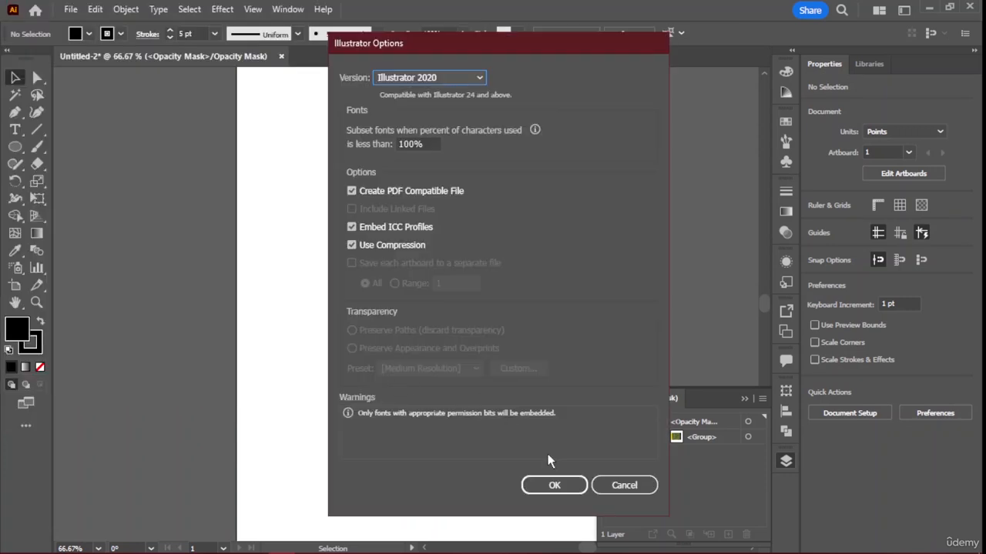
{"action": "left_click", "coordinate": [554, 486]}
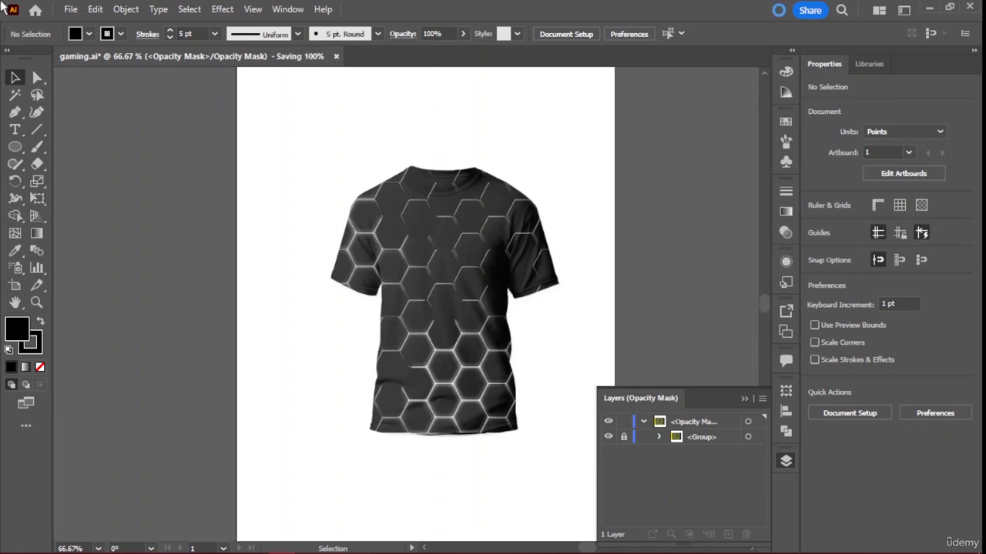
Open gaming.ai in a second window, hide the layer list and close the document's first window
{"action": "left_click", "coordinate": [70, 9]}
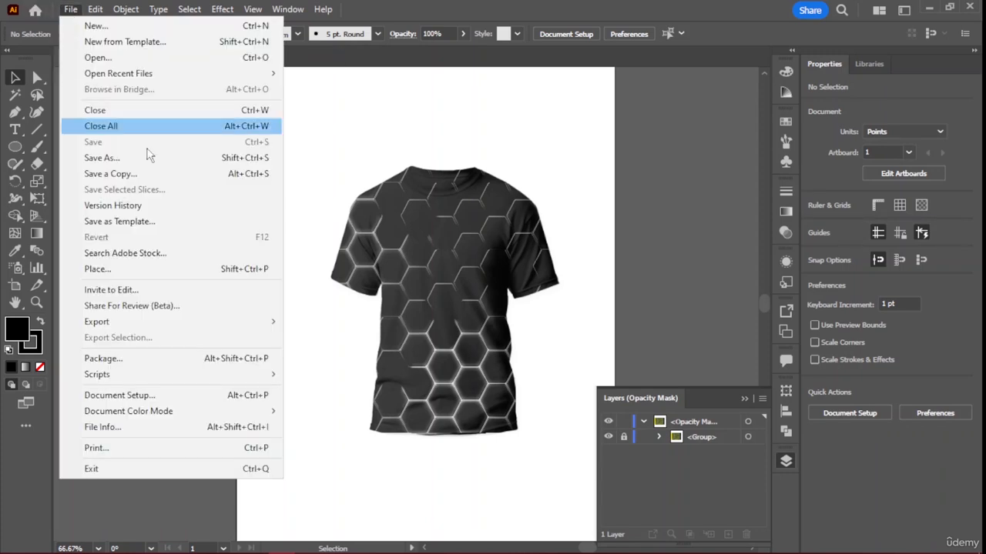
{"action": "left_click", "coordinate": [138, 57]}
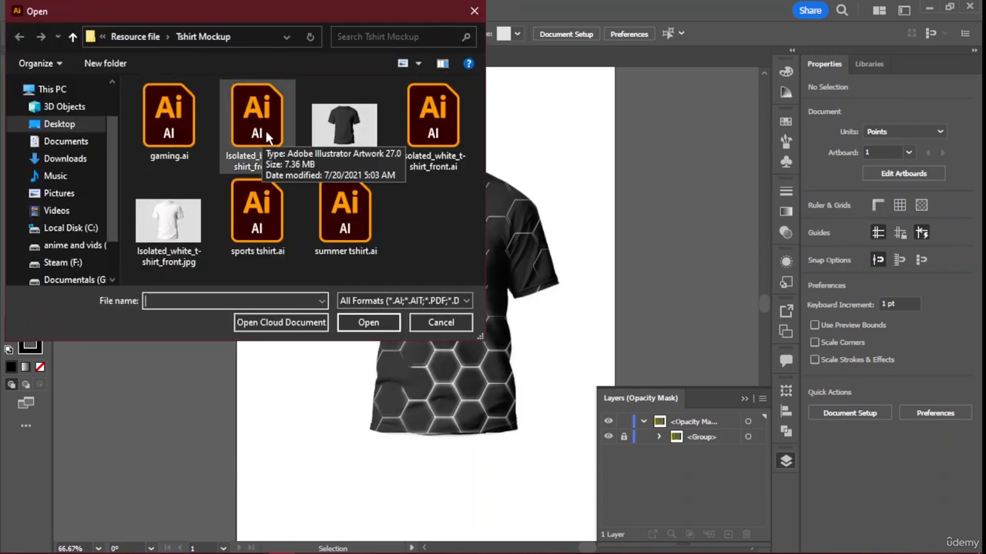
{"action": "double_click", "coordinate": [193, 105]}
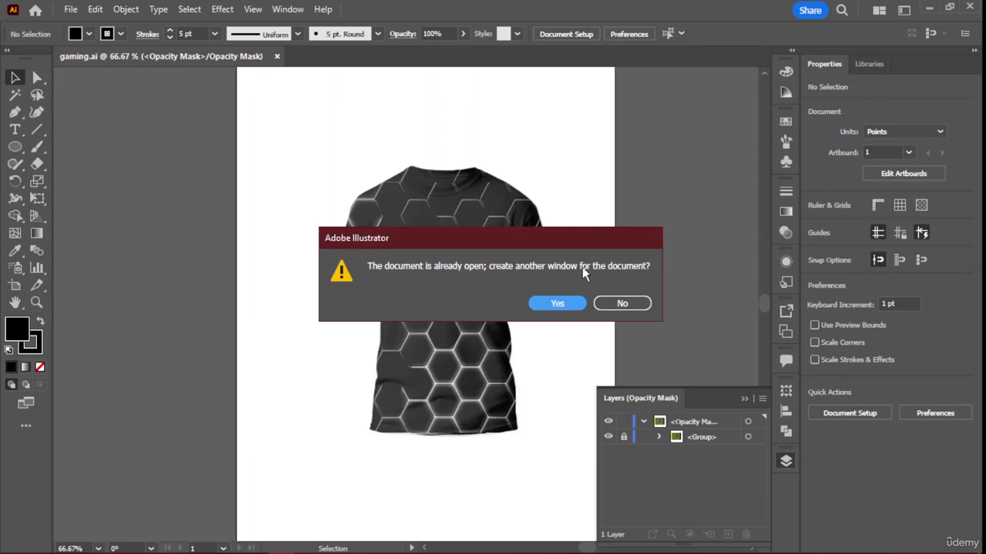
{"action": "left_click", "coordinate": [557, 304]}
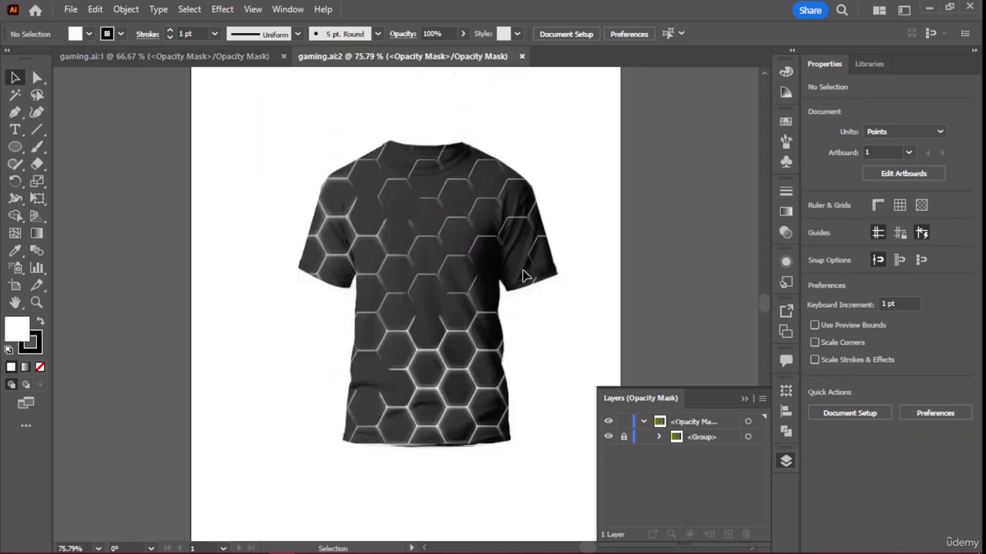
{"action": "left_click", "coordinate": [786, 460]}
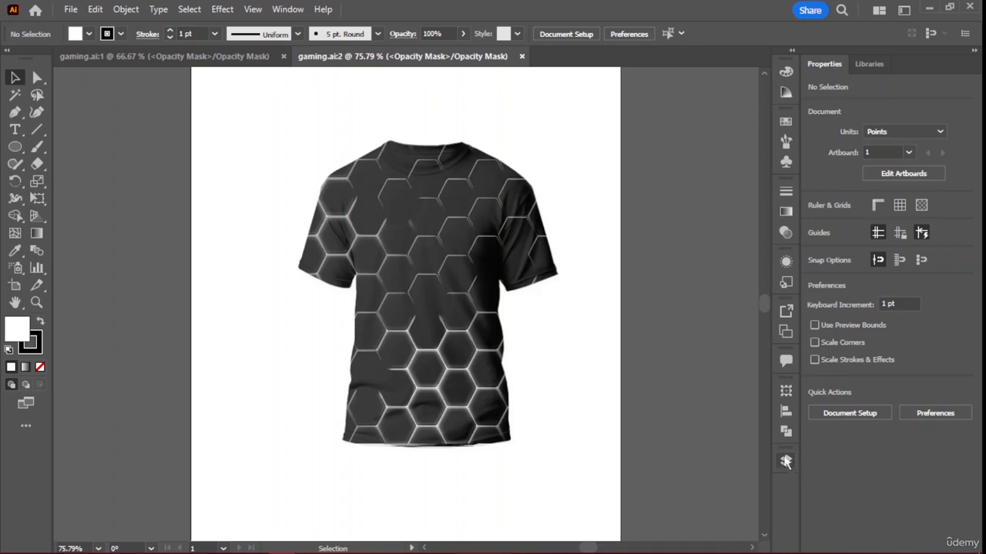
{"action": "left_click", "coordinate": [282, 57]}
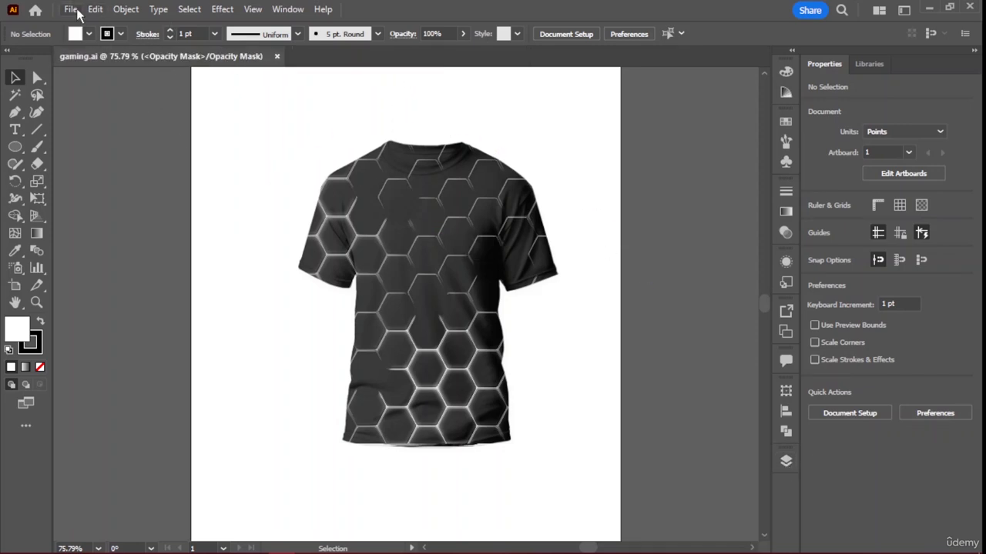
Open Console.ai and Skulls.ai together from the Resource file folder
{"action": "left_click", "coordinate": [70, 10]}
{"action": "left_click", "coordinate": [142, 58]}
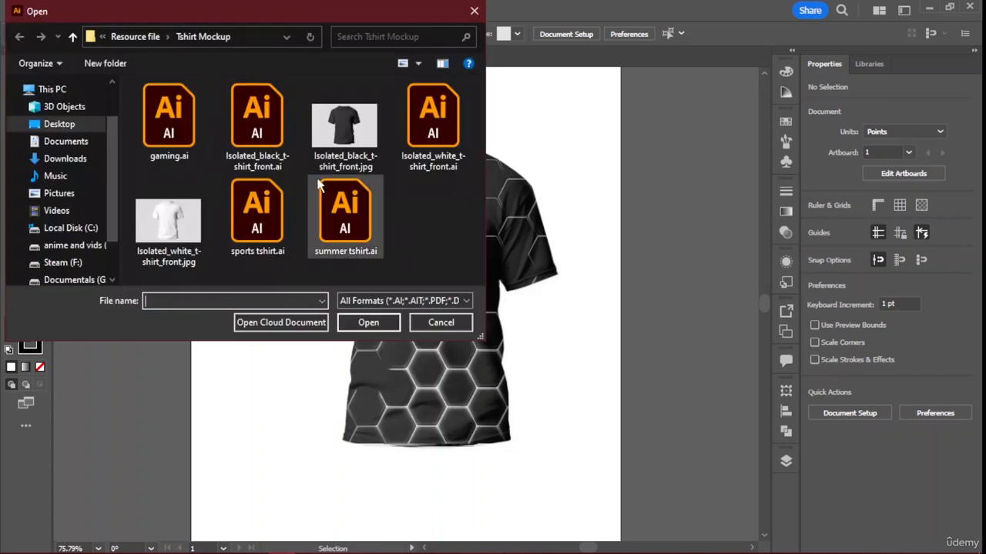
{"action": "left_click", "coordinate": [158, 37]}
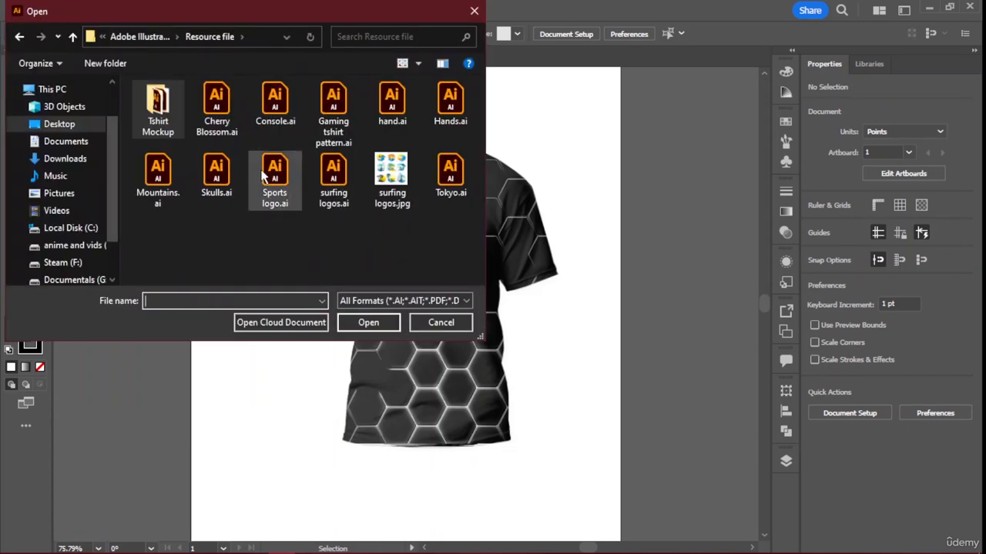
{"action": "left_click", "coordinate": [219, 175]}
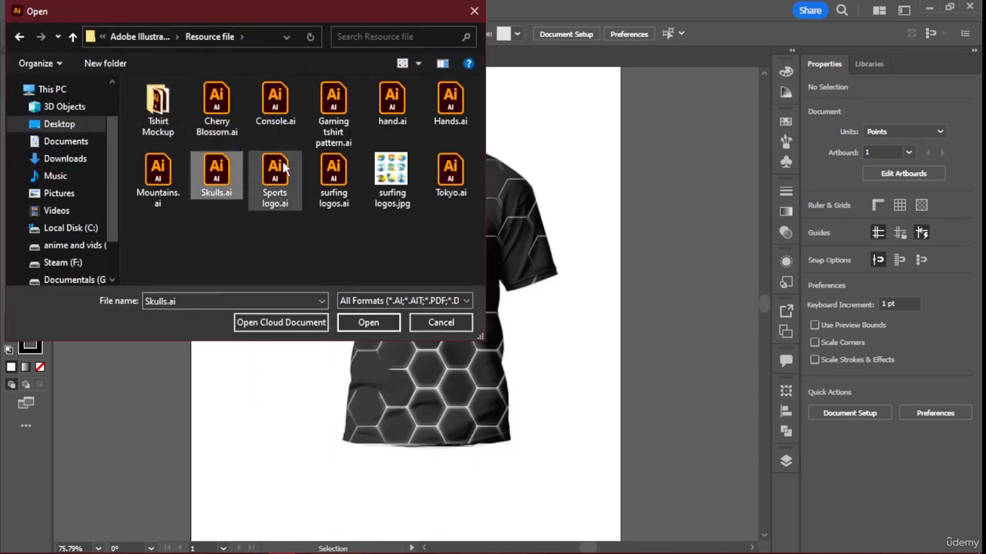
{"action": "left_click", "coordinate": [282, 106]}
{"action": "left_click", "coordinate": [222, 161], "text": "ctrl"}
{"action": "left_click", "coordinate": [368, 322]}
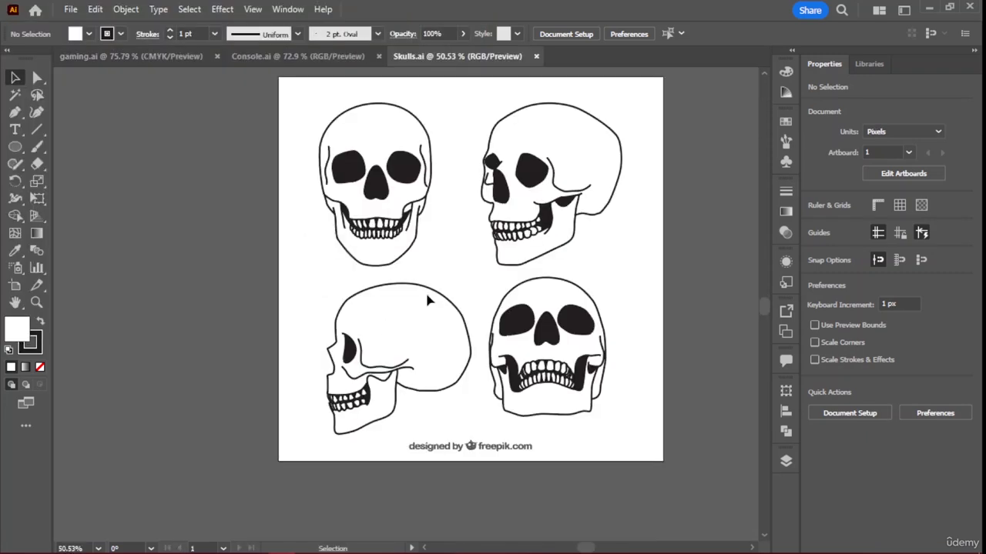
Ungroup all of the skull artwork in Skulls.ai and deselect it
{"action": "left_click_drag", "start_coordinate": [701, 475], "coordinate": [569, 401]}
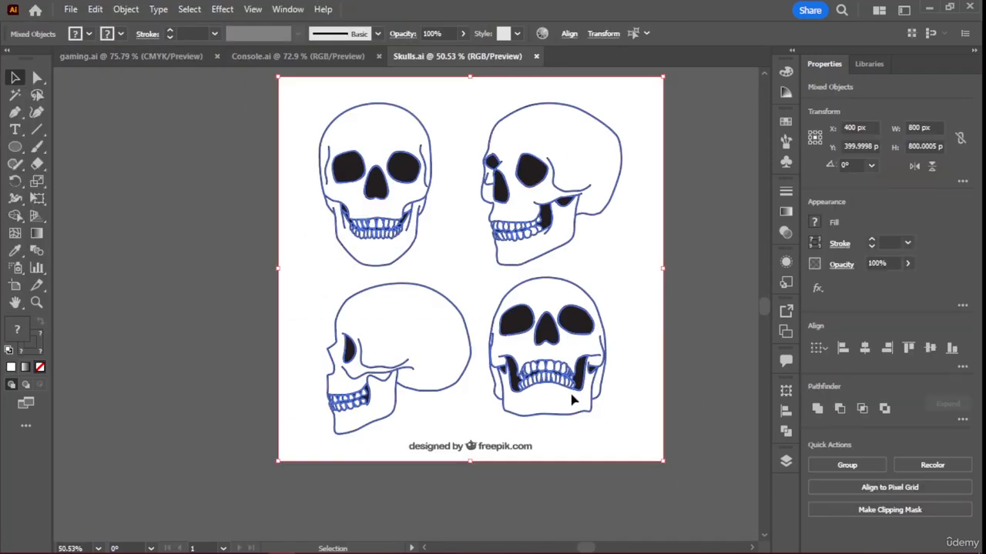
{"action": "left_click", "coordinate": [125, 9]}
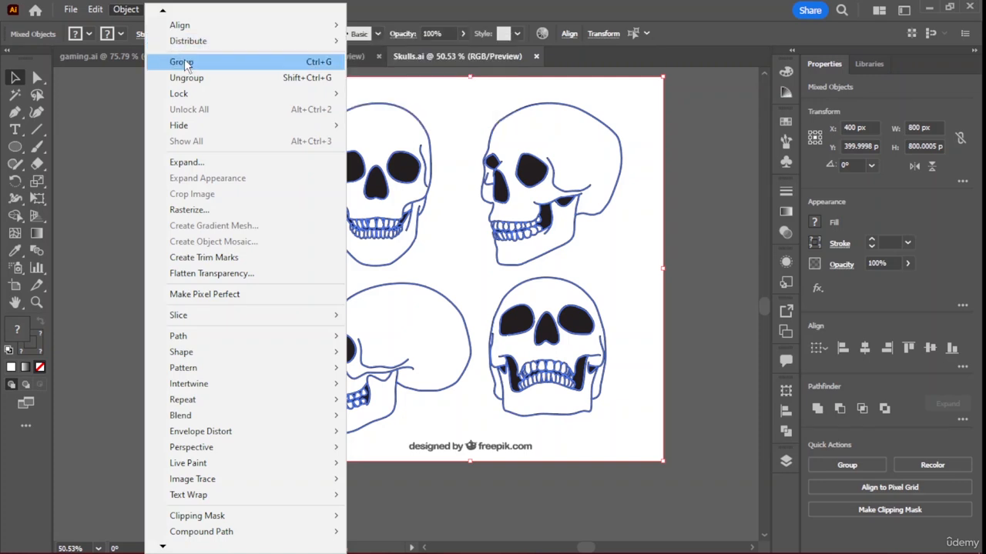
{"action": "left_click", "coordinate": [158, 61]}
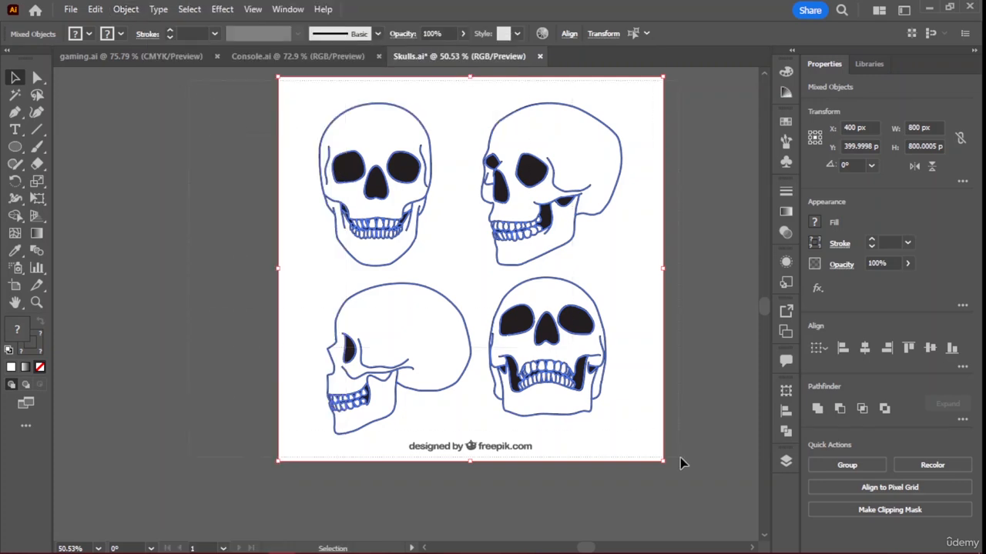
{"action": "left_click", "coordinate": [133, 10]}
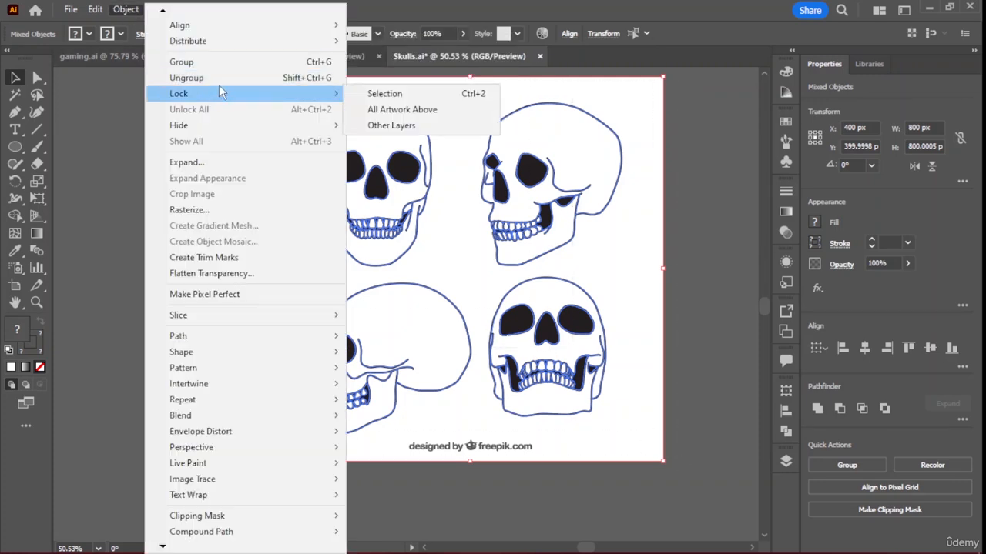
{"action": "left_click", "coordinate": [208, 78]}
{"action": "left_click", "coordinate": [660, 336]}
Bring the lower front-facing skull from Skulls.ai into the opacity mask of gaming.ai, placing it over the shirt's chest
{"action": "left_click_drag", "start_coordinate": [532, 320], "coordinate": [623, 407]}
{"action": "key", "text": "ctrl+z"}
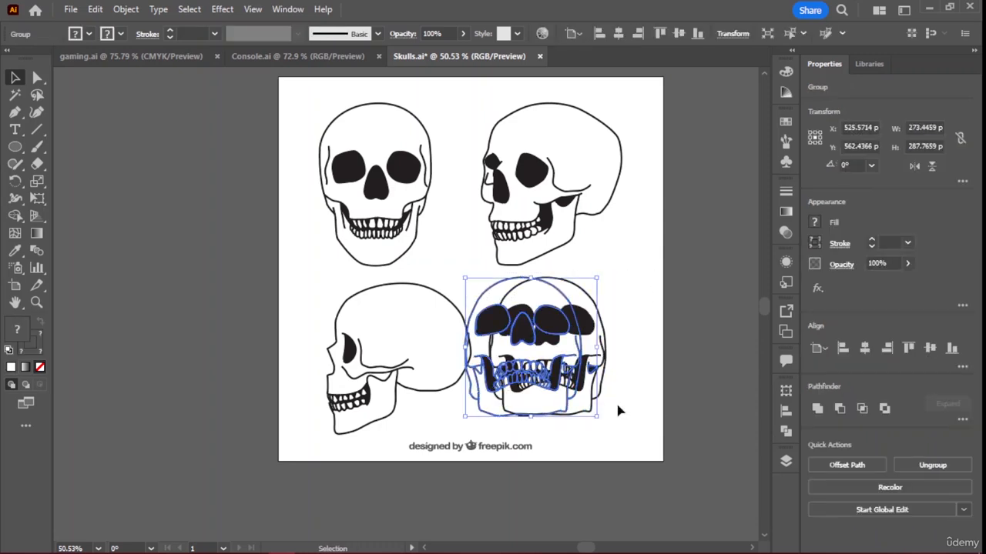
{"action": "left_click_drag", "start_coordinate": [483, 339], "coordinate": [180, 60]}
{"action": "left_click_drag", "start_coordinate": [456, 245], "coordinate": [319, 187]}
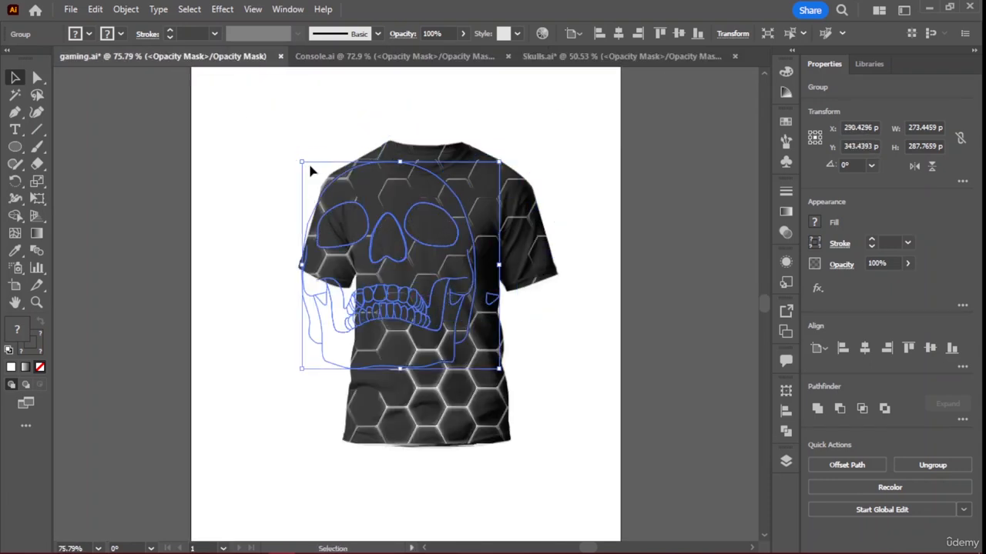
{"action": "left_click", "coordinate": [646, 197]}
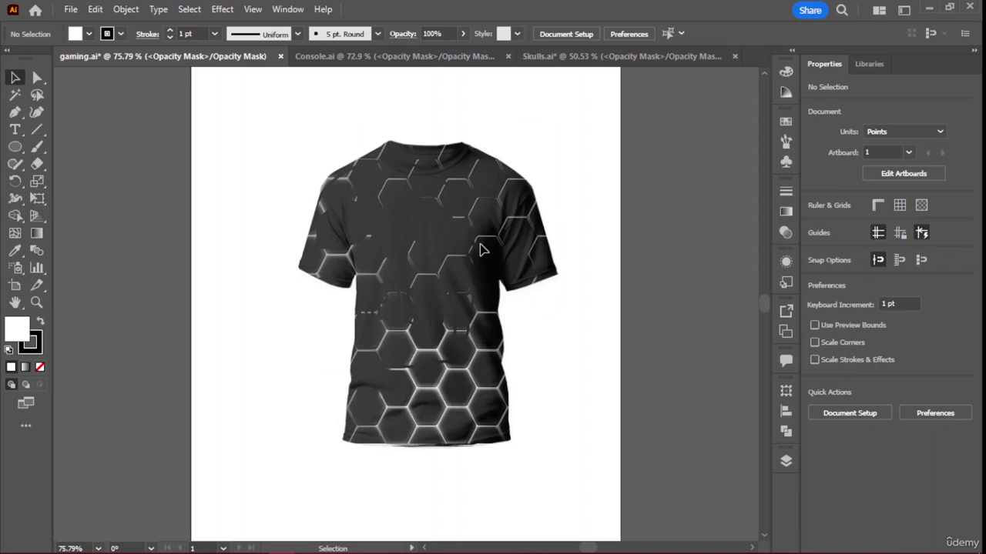
Scale the skull down to about 86 × 90 pt and move it off the artboard, to about X 726 pt, Y 227 pt
{"action": "left_click", "coordinate": [444, 285]}
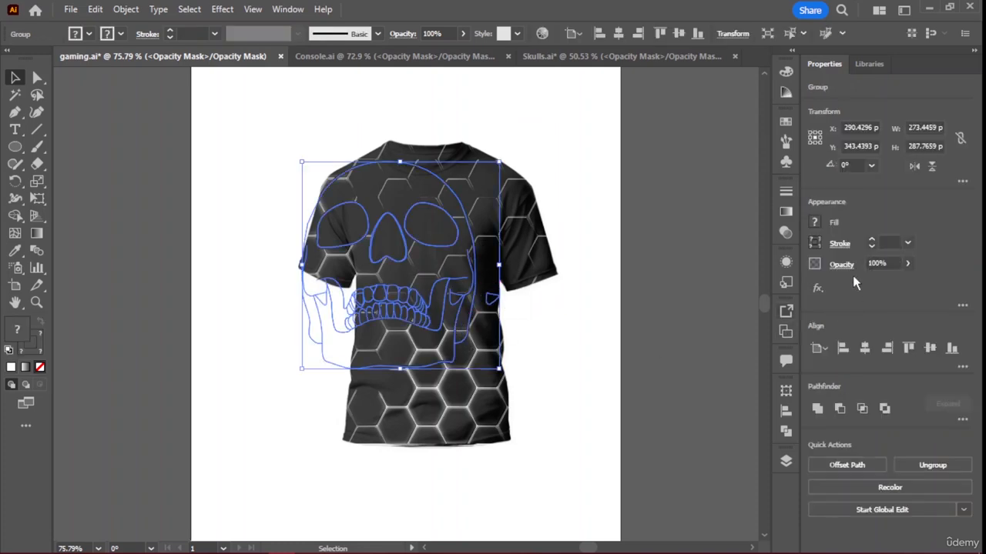
{"action": "left_click_drag", "start_coordinate": [301, 162], "coordinate": [438, 269]}
{"action": "mouse_move", "coordinate": [473, 334]}
{"action": "left_mouse_down"}
{"action": "mouse_move", "coordinate": [476, 255]}
{"action": "mouse_move", "coordinate": [659, 193]}
{"action": "mouse_move", "coordinate": [774, 202]}
{"action": "left_mouse_up"}
{"action": "mouse_move", "coordinate": [304, 122]}
{"action": "left_mouse_down"}
{"action": "mouse_move", "coordinate": [607, 457]}
{"action": "mouse_move", "coordinate": [587, 439]}
{"action": "left_mouse_up"}
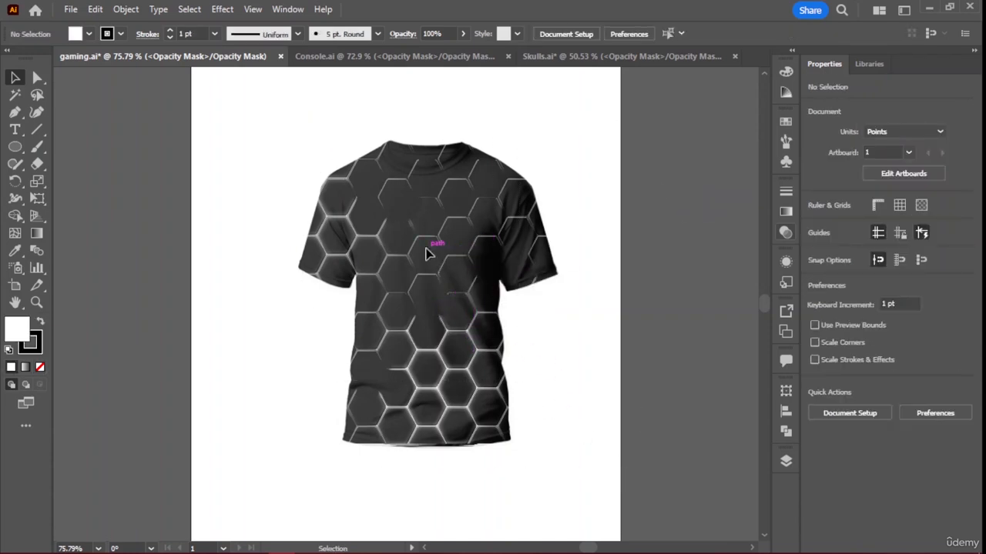
Unlock the hexagon pattern group in the opacity mask's layers and pick the skull group
{"action": "scroll", "coordinate": [428, 254], "scroll_direction": "down", "scroll_amount": 2}
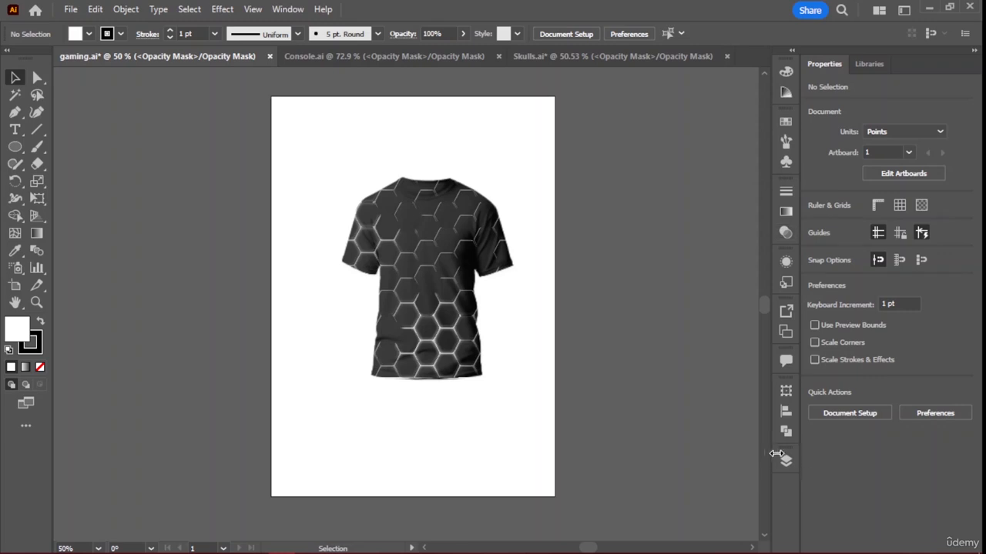
{"action": "left_click", "coordinate": [785, 460]}
{"action": "left_click", "coordinate": [781, 464]}
{"action": "left_click", "coordinate": [786, 464]}
{"action": "left_click", "coordinate": [692, 453]}
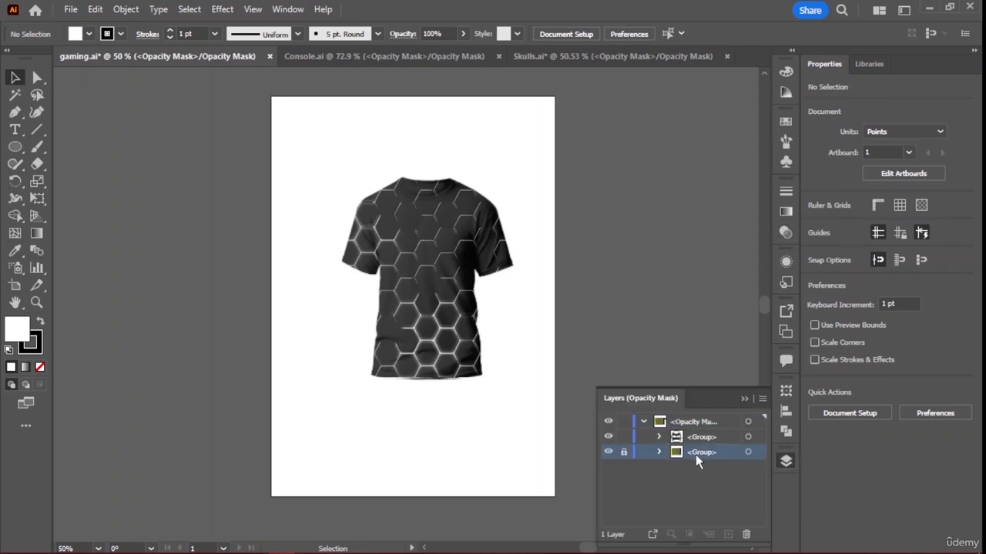
{"action": "left_click", "coordinate": [624, 452]}
{"action": "left_click", "coordinate": [693, 437]}
Try shifting the unlocked hexagon pattern group inside the opacity mask and undo the move
{"action": "left_click_drag", "start_coordinate": [403, 213], "coordinate": [654, 224]}
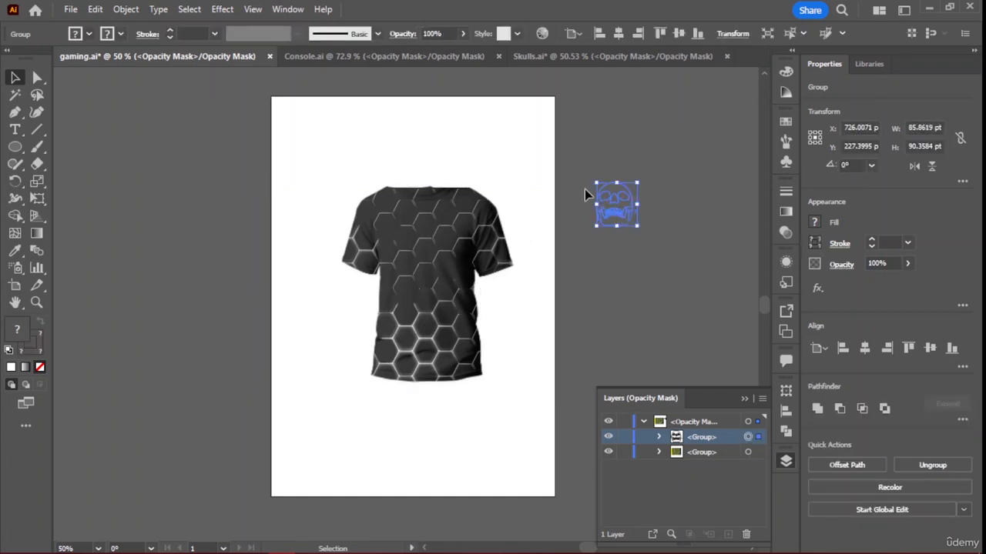
{"action": "key", "text": "a"}
{"action": "key", "text": "ctrl+z"}
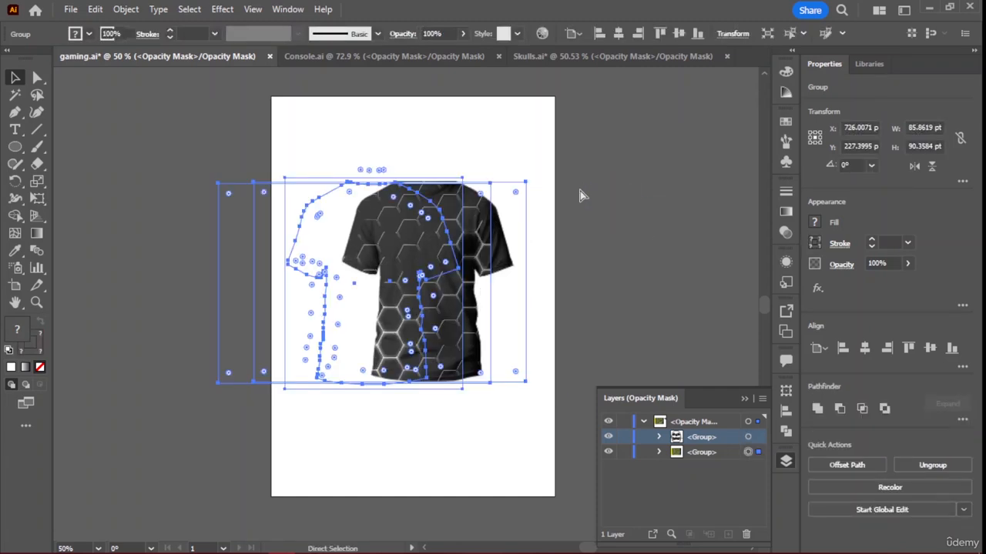
{"action": "key", "text": "ctrl+z"}
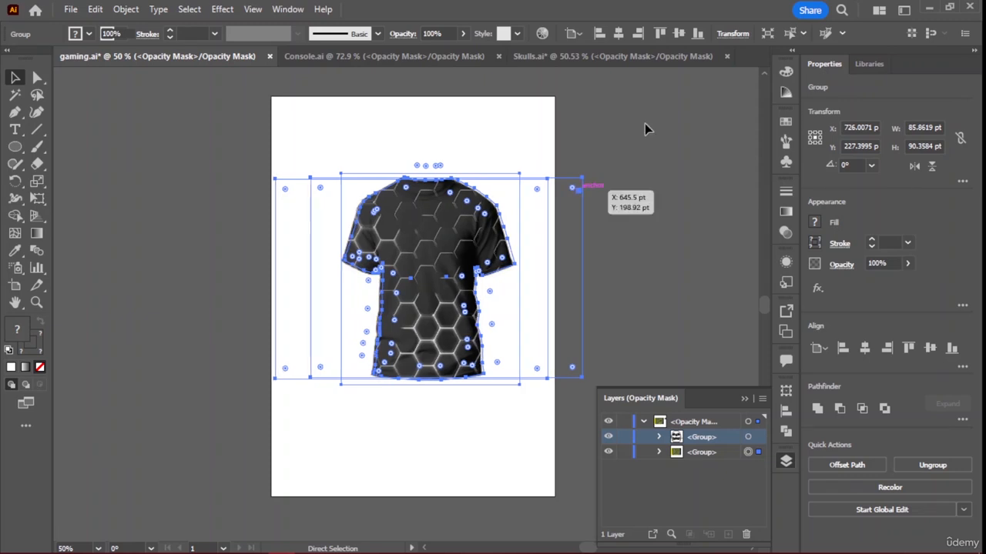
Bring the lower front-facing skull from Skulls.ai into the Untitled-3 document, placing it over the shirt's chest
{"action": "key", "text": "v"}
{"action": "left_click", "coordinate": [623, 152]}
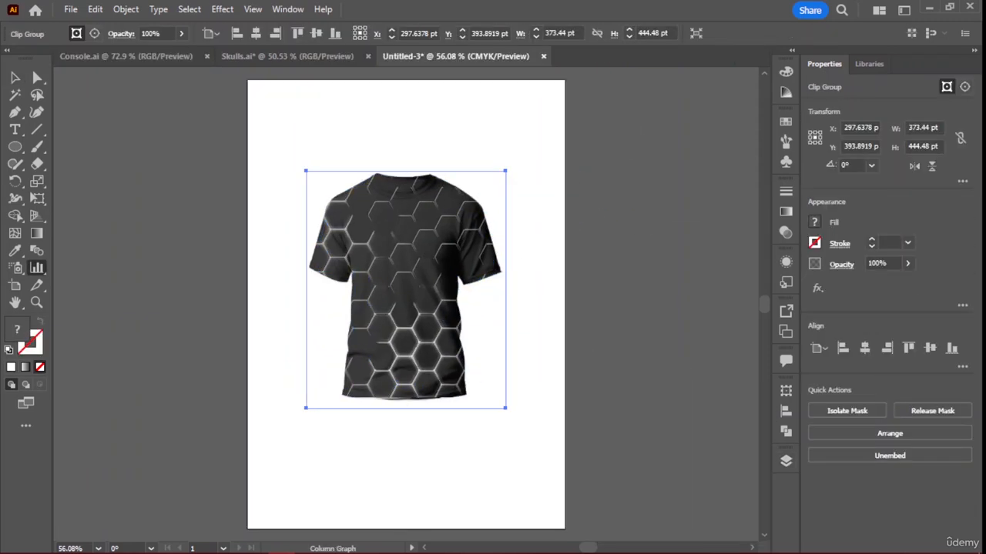
{"action": "left_click", "coordinate": [343, 58]}
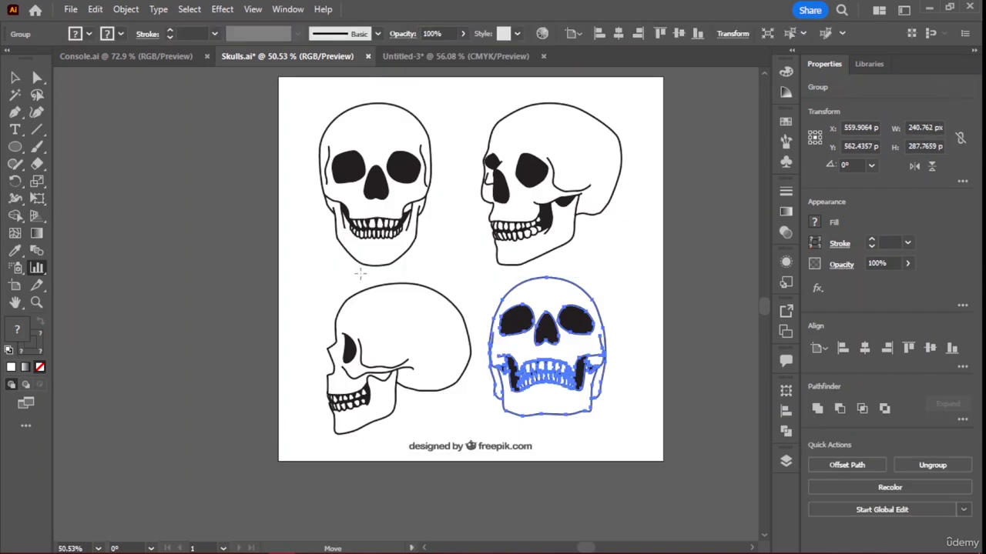
{"action": "key", "text": "v"}
{"action": "left_click_drag", "start_coordinate": [549, 342], "coordinate": [435, 243]}
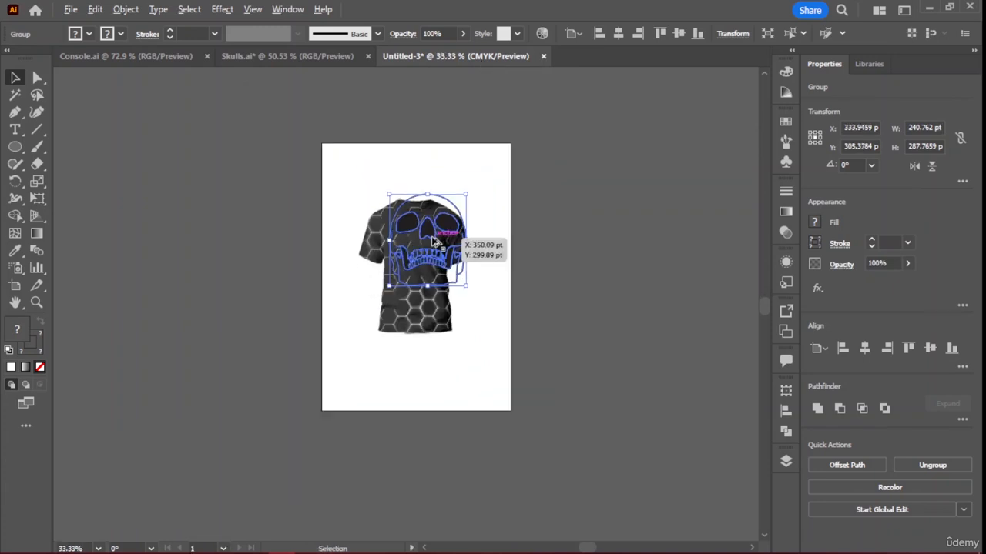
Scale the skull on the shirt down to about 60 × 72 pt and place it on the chest
{"action": "scroll", "coordinate": [435, 243], "scroll_direction": "up", "scroll_amount": 1}
{"action": "left_click_drag", "start_coordinate": [349, 150], "coordinate": [438, 260]}
{"action": "left_click_drag", "start_coordinate": [473, 300], "coordinate": [428, 244]}
{"action": "scroll", "coordinate": [462, 236], "scroll_direction": "up", "scroll_amount": 3}
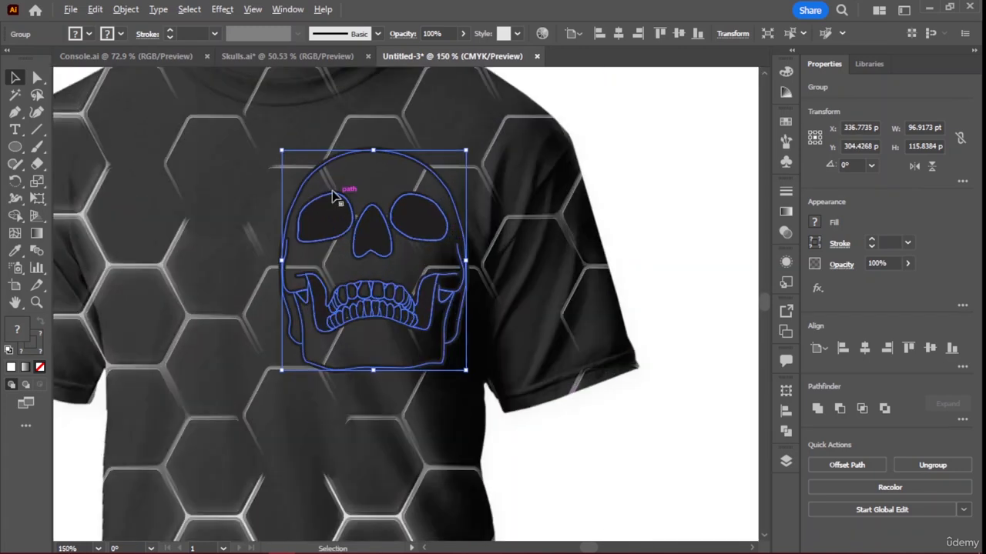
{"action": "left_click_drag", "start_coordinate": [282, 152], "coordinate": [349, 165]}
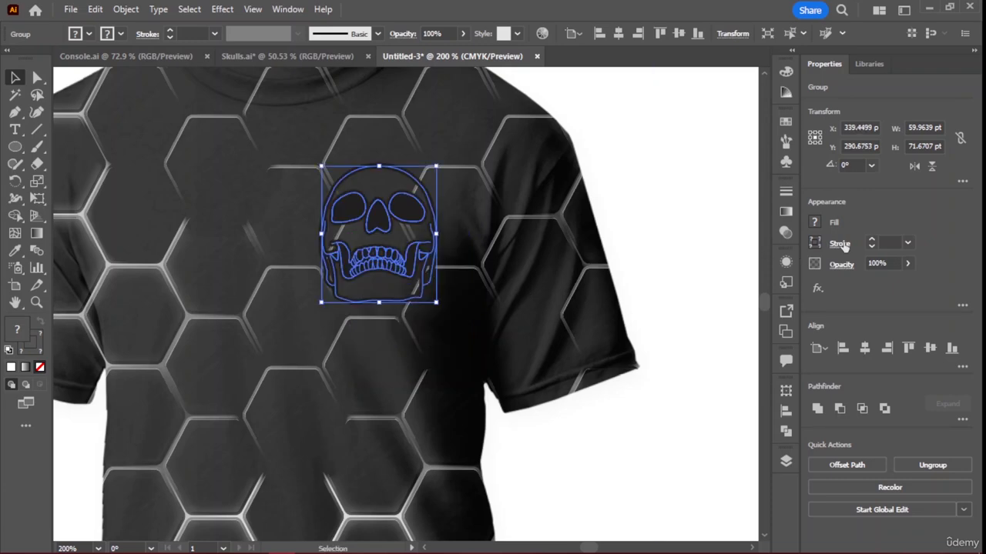
Give the skull a white 1 pt stroke
{"action": "left_click", "coordinate": [874, 246]}
{"action": "left_click", "coordinate": [670, 185]}
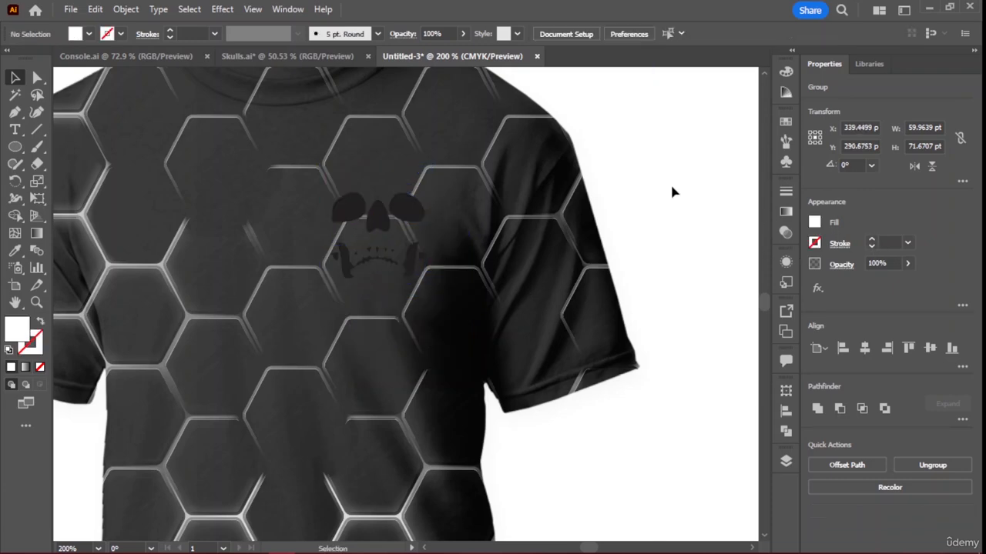
{"action": "left_click", "coordinate": [405, 219]}
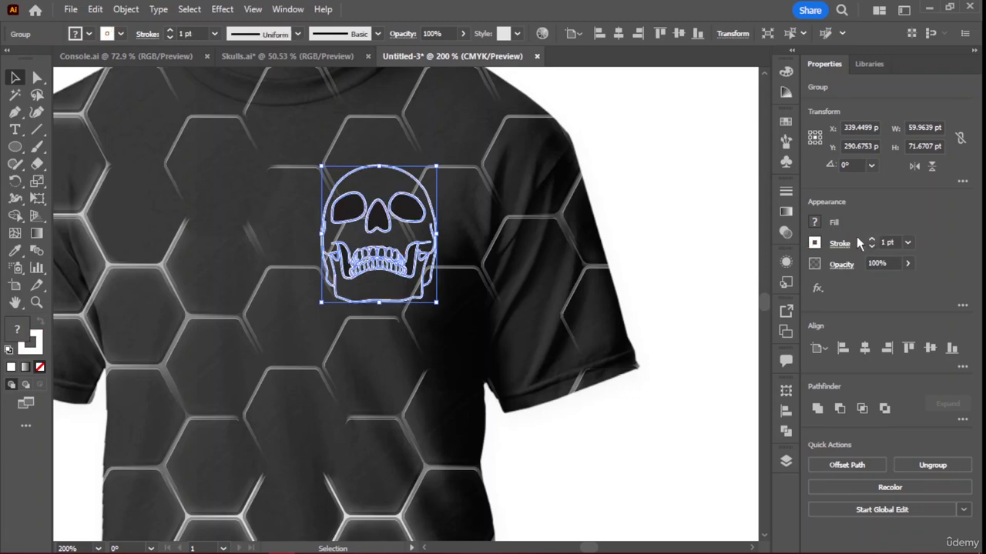
{"action": "left_click", "coordinate": [642, 229]}
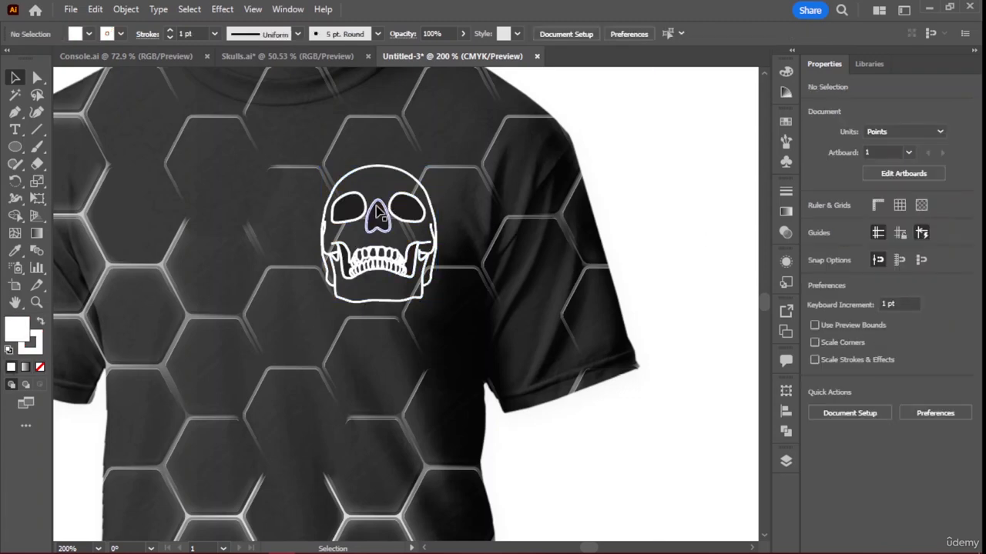
Reposition the white skull on the chest between the collar and the right-hand sleeve of the shirt
{"action": "left_click_drag", "start_coordinate": [379, 225], "coordinate": [388, 203]}
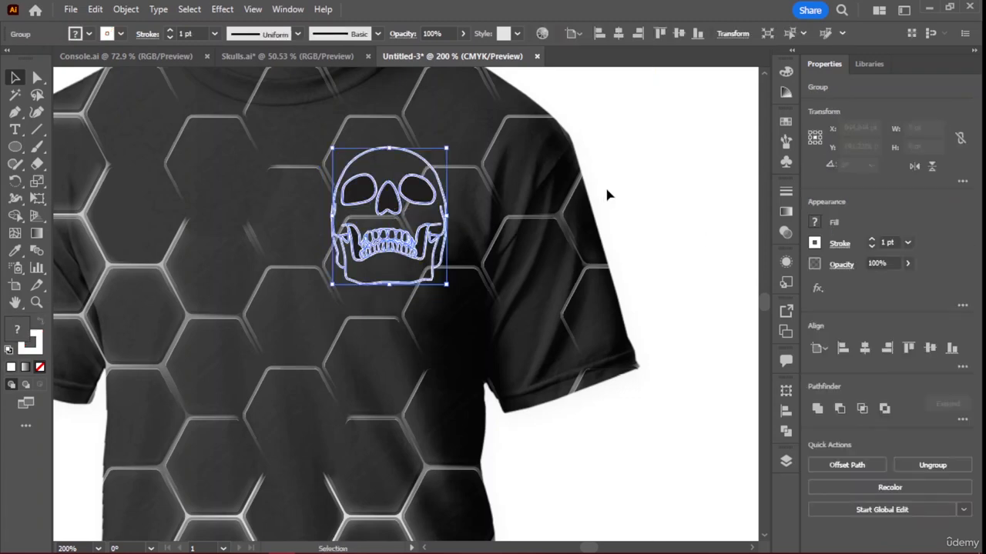
{"action": "left_click", "coordinate": [669, 166]}
{"action": "scroll", "coordinate": [638, 192], "scroll_direction": "down", "scroll_amount": 3}
{"action": "scroll", "coordinate": [638, 191], "scroll_direction": "up", "scroll_amount": 1}
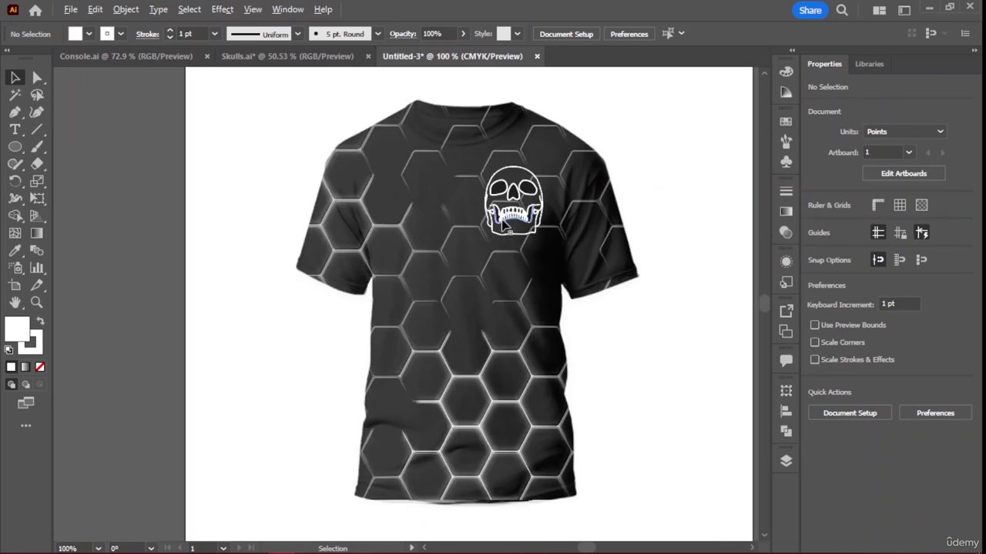
{"action": "left_click_drag", "start_coordinate": [530, 198], "coordinate": [503, 207]}
{"action": "left_click", "coordinate": [660, 206]}
{"action": "left_click", "coordinate": [689, 167]}
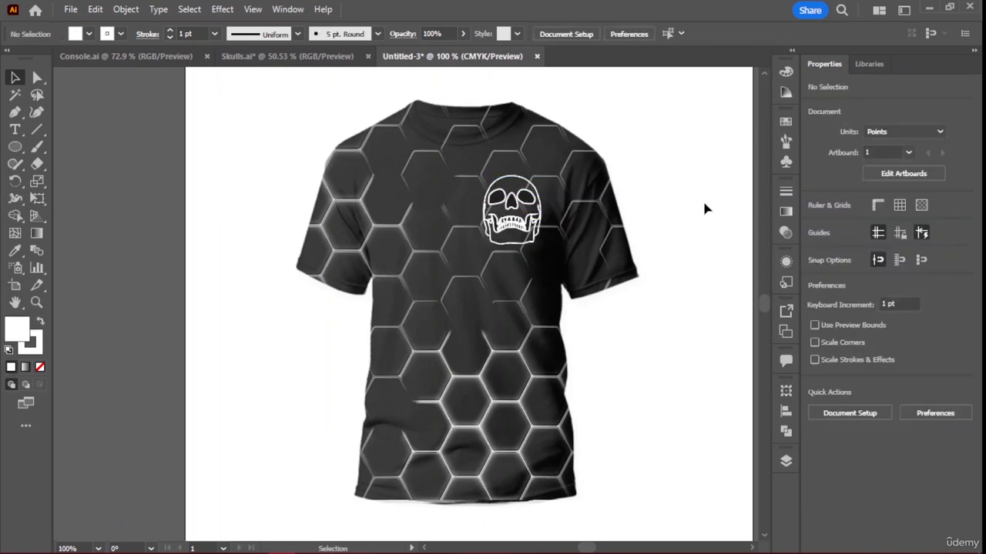
Ungroup the game controller artwork in Console.ai
{"action": "left_click", "coordinate": [154, 57]}
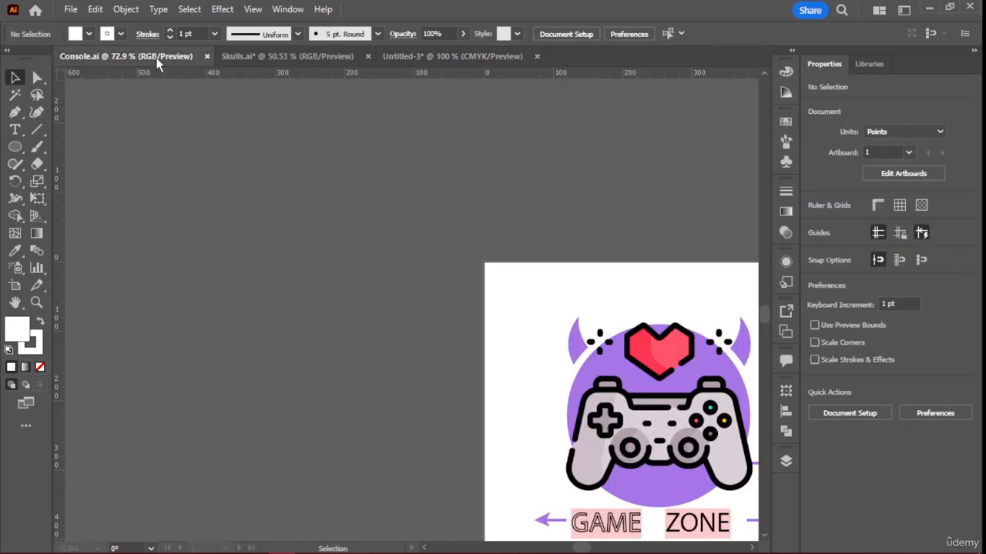
{"action": "left_click", "coordinate": [636, 383]}
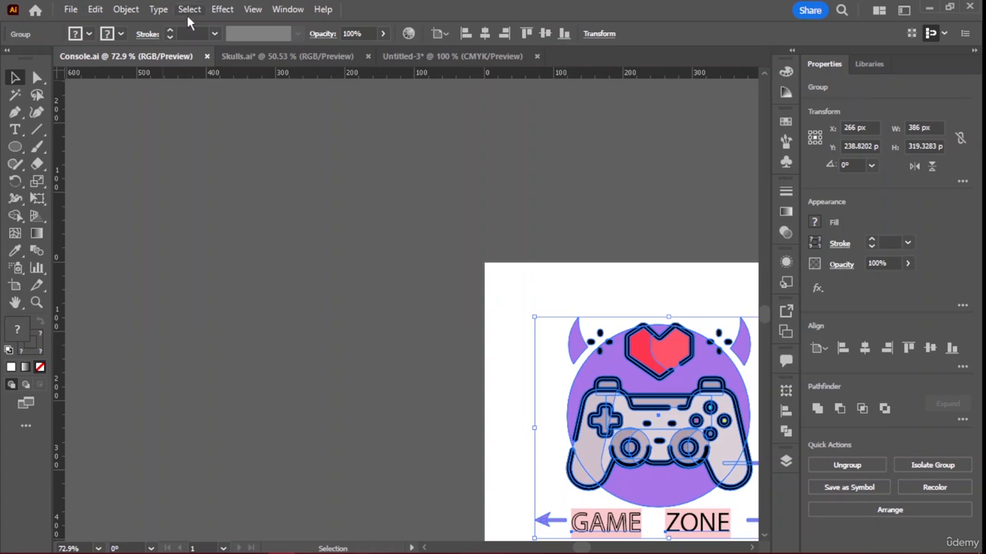
{"action": "left_click", "coordinate": [130, 9]}
{"action": "mouse_move", "coordinate": [163, 44]}
{"action": "left_click", "coordinate": [137, 9]}
{"action": "left_click", "coordinate": [159, 10]}
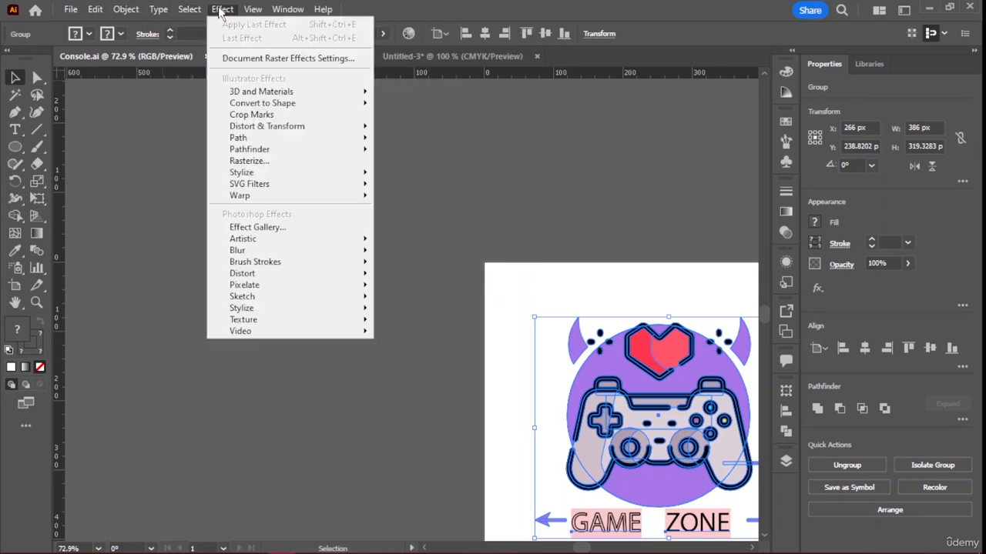
{"action": "mouse_move", "coordinate": [190, 46]}
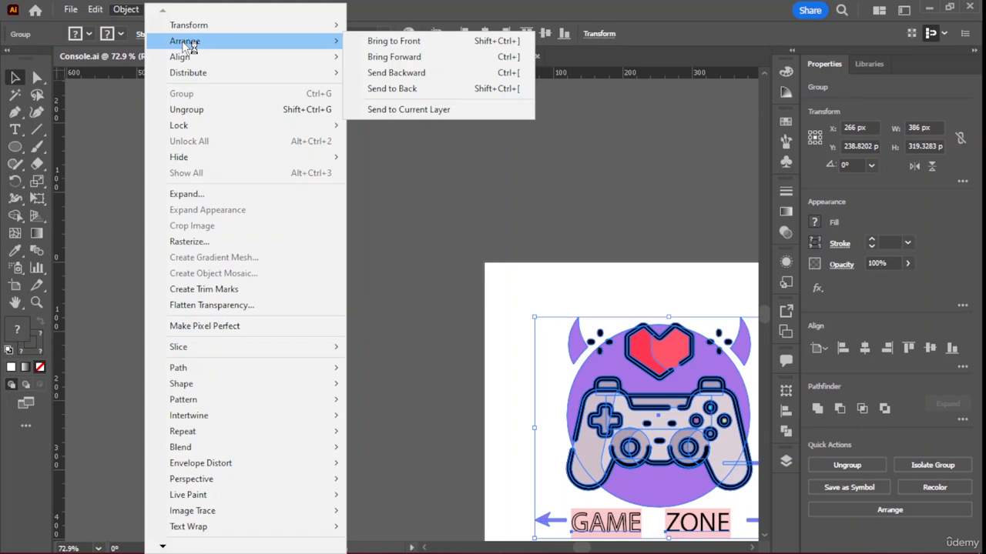
{"action": "left_click", "coordinate": [216, 112]}
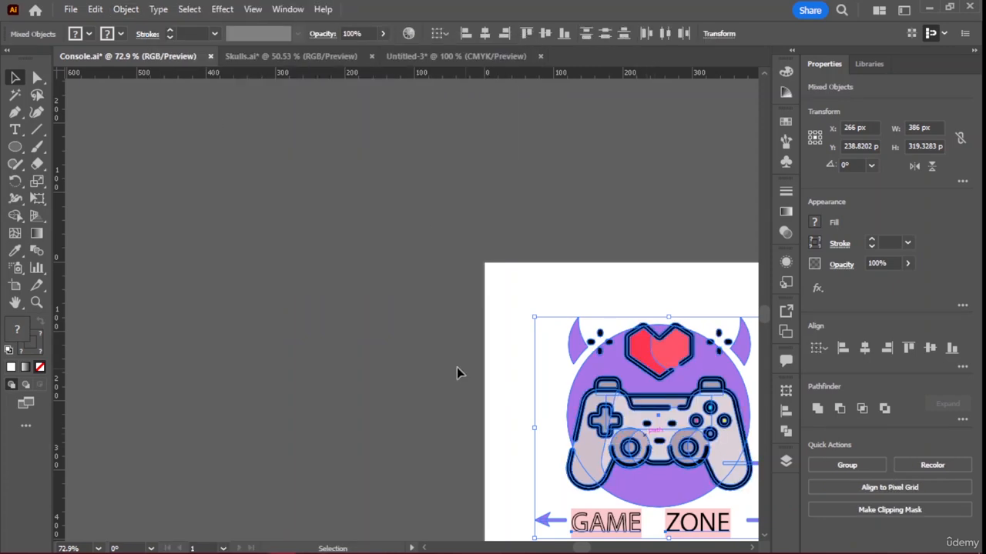
Bring the coloured controller and heart group into Untitled-3 and scale it down to about 72 × 65 pt below the skull
{"action": "left_click_drag", "start_coordinate": [645, 432], "coordinate": [475, 340]}
{"action": "double_click", "coordinate": [590, 422]}
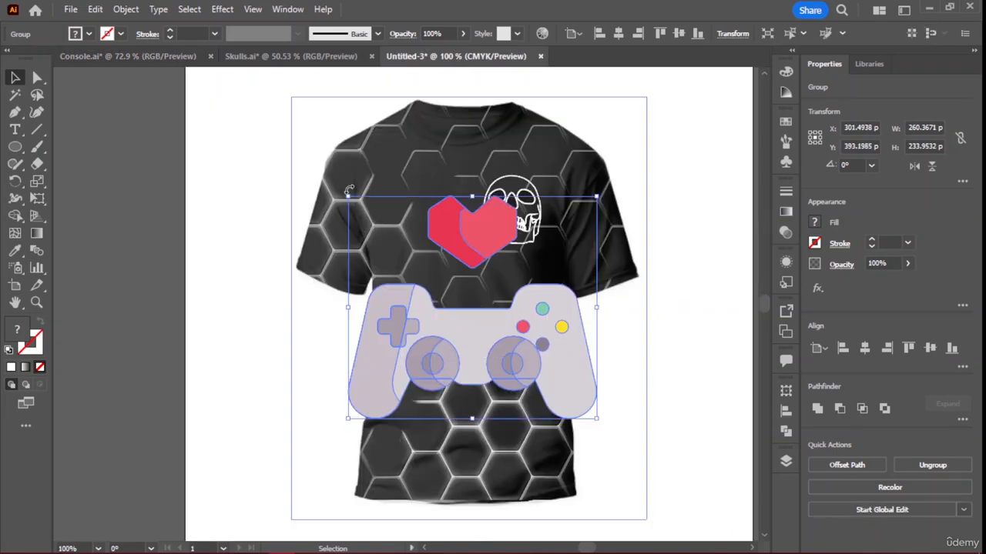
{"action": "left_click_drag", "start_coordinate": [348, 196], "coordinate": [509, 248]}
Isolate the controller group, delete both halves of the red heart and leave the group's isolation
{"action": "double_click", "coordinate": [508, 247]}
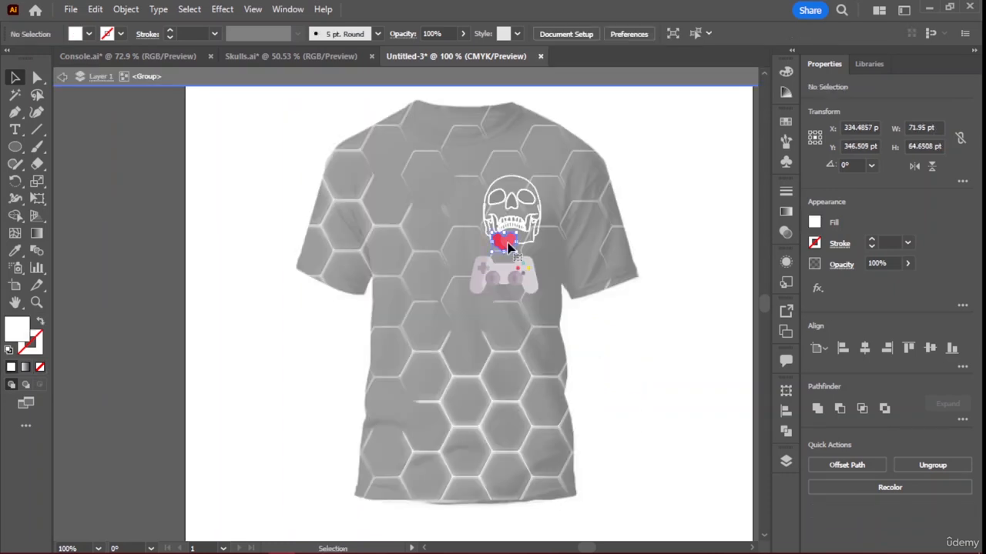
{"action": "key", "text": "Delete"}
{"action": "left_click", "coordinate": [499, 242]}
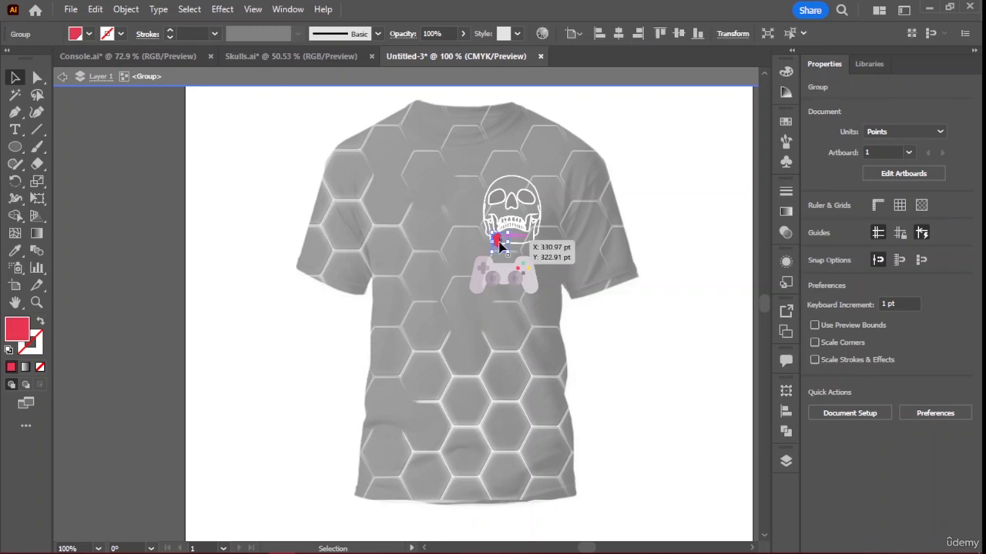
{"action": "key", "text": "Delete"}
{"action": "left_click", "coordinate": [513, 271]}
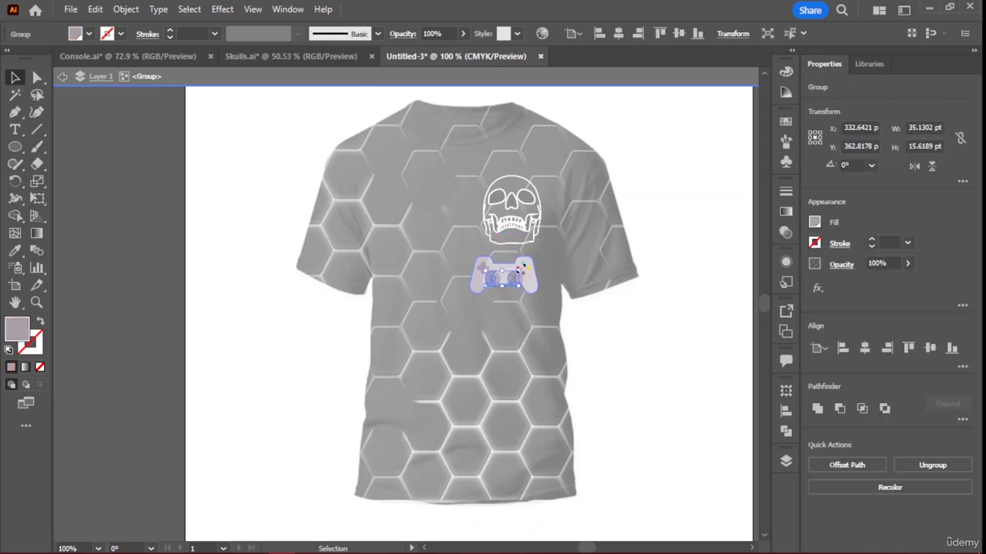
{"action": "left_click", "coordinate": [603, 275]}
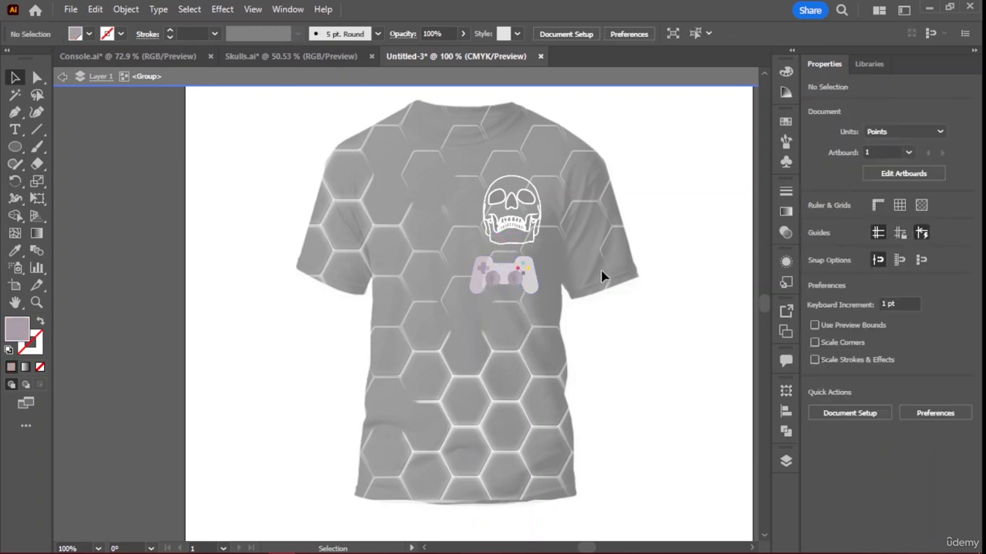
{"action": "left_click", "coordinate": [63, 78]}
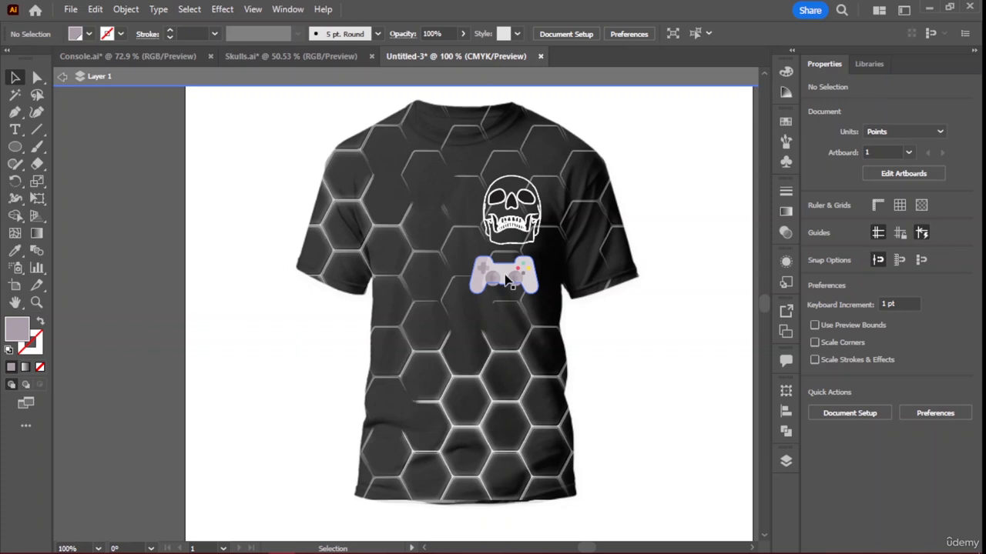
Scale the game controller down to about 31 × 17 pt
{"action": "left_click_drag", "start_coordinate": [506, 281], "coordinate": [511, 274]}
{"action": "mouse_move", "coordinate": [515, 273]}
{"action": "left_mouse_down"}
{"action": "mouse_move", "coordinate": [494, 257]}
{"action": "mouse_move", "coordinate": [523, 273]}
{"action": "left_mouse_up"}
{"action": "scroll", "coordinate": [590, 309], "scroll_direction": "up", "scroll_amount": 1}
{"action": "scroll", "coordinate": [589, 308], "scroll_direction": "up", "scroll_amount": 3}
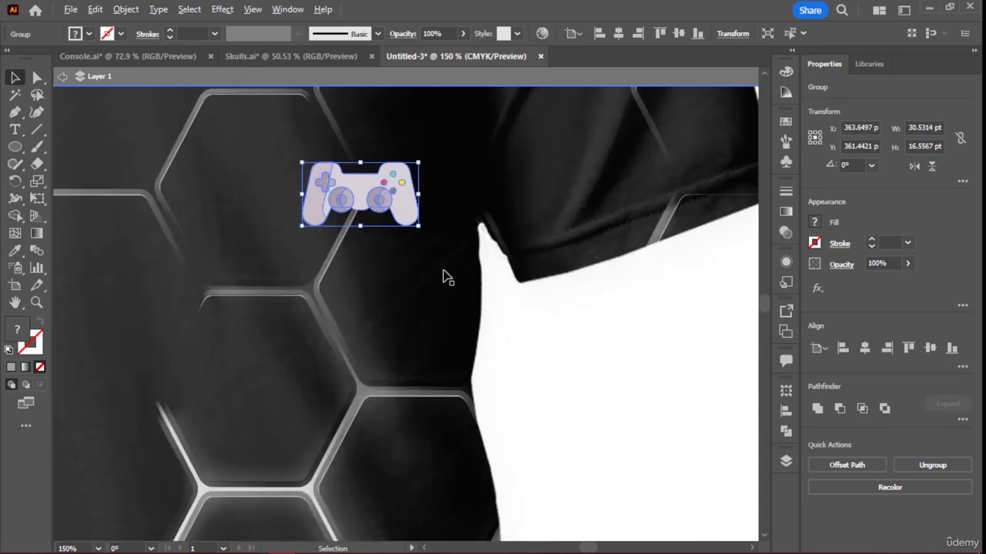
Move the small controller up so it sits centred just below the skull's jaw
{"action": "left_click_drag", "start_coordinate": [365, 199], "coordinate": [343, 119]}
{"action": "scroll", "coordinate": [343, 117], "scroll_direction": "up", "scroll_amount": 1}
{"action": "scroll", "coordinate": [343, 117], "scroll_direction": "down", "scroll_amount": 3}
{"action": "scroll", "coordinate": [351, 127], "scroll_direction": "up", "scroll_amount": 3}
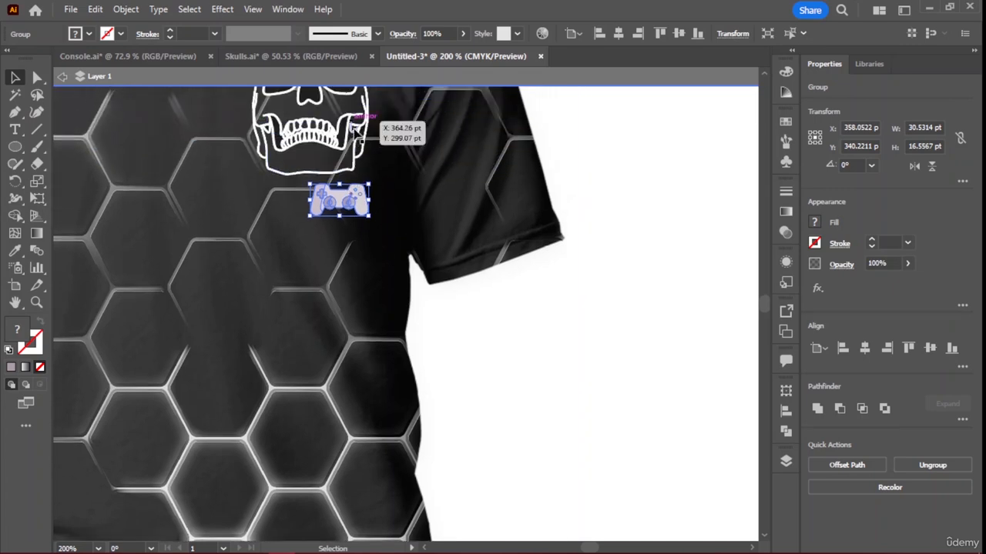
{"action": "left_click_drag", "start_coordinate": [344, 221], "coordinate": [313, 220]}
{"action": "left_click", "coordinate": [616, 162]}
{"action": "scroll", "coordinate": [616, 162], "scroll_direction": "down", "scroll_amount": 5}
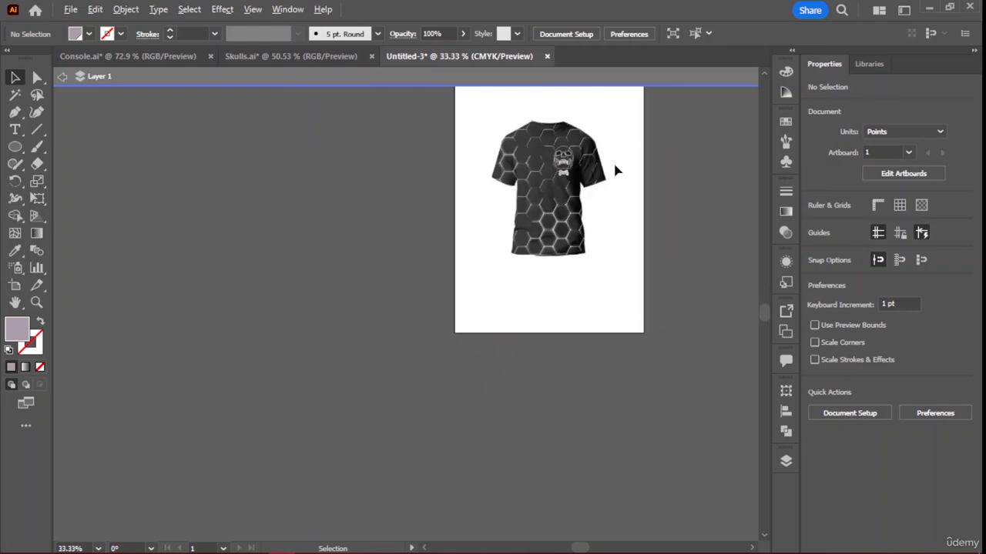
Start a text object on the shirt's chest opposite the skull and clear its placeholder text
{"action": "scroll", "coordinate": [616, 170], "scroll_direction": "up", "scroll_amount": 3}
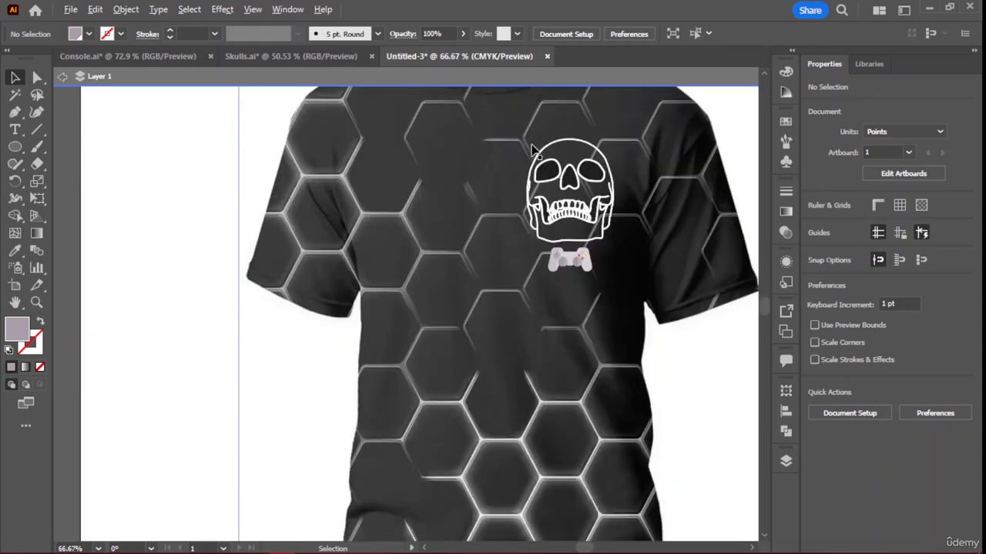
{"action": "scroll", "coordinate": [531, 151], "scroll_direction": "up", "scroll_amount": 2}
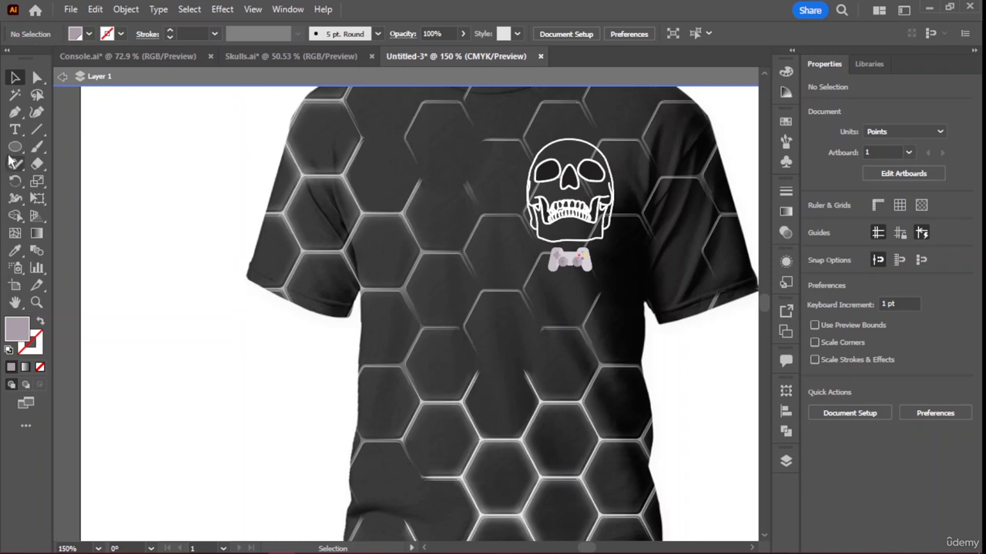
{"action": "left_click", "coordinate": [14, 129]}
{"action": "left_click", "coordinate": [378, 171]}
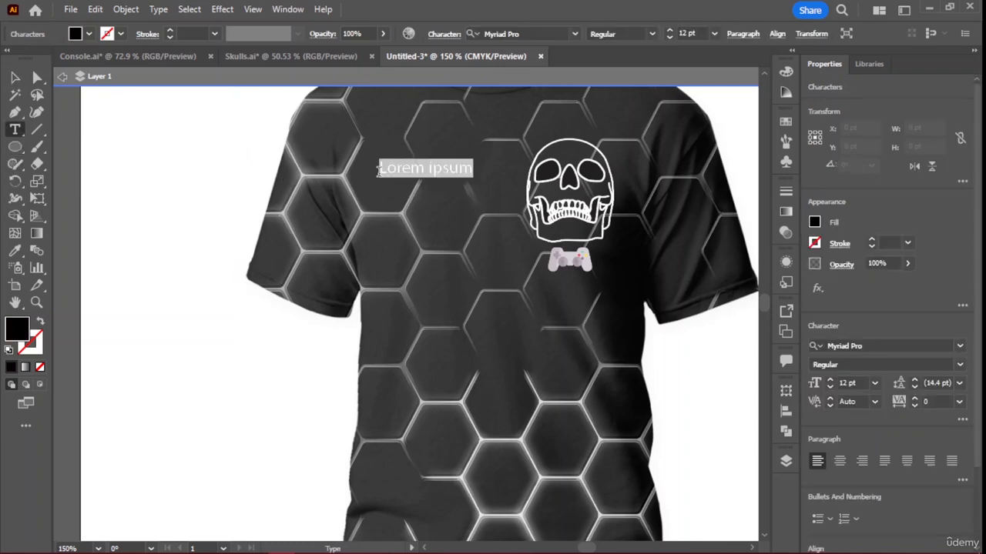
{"action": "key", "text": "BackSpace"}
{"action": "type", "text": "Te"}
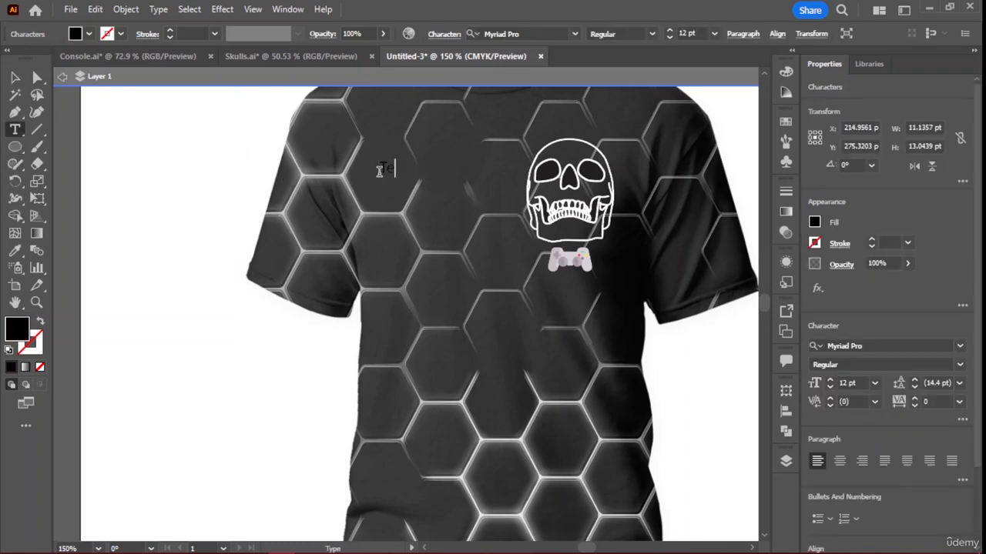
{"action": "type", "text": "am Lawrence"}
{"action": "key", "text": "BackSpace"}
{"action": "key", "text": "BackSpace"}
{"action": "key", "text": "BackSpace"}
{"action": "key", "text": "BackSpace"}
{"action": "key", "text": "BackSpace"}
{"action": "key", "text": "BackSpace"}
{"action": "key", "text": "BackSpace"}
{"action": "key", "text": "BackSpace"}
{"action": "key", "text": "BackSpace"}
{"action": "key", "text": "BackSpace"}
{"action": "key", "text": "BackSpace"}
{"action": "key", "text": "BackSpace"}
{"action": "key", "text": "BackSpace"}
Enter TRD as the chest text and set its font to MV Boli
{"action": "type", "text": "TRD"}
{"action": "double_click", "coordinate": [395, 163]}
{"action": "left_click", "coordinate": [959, 346]}
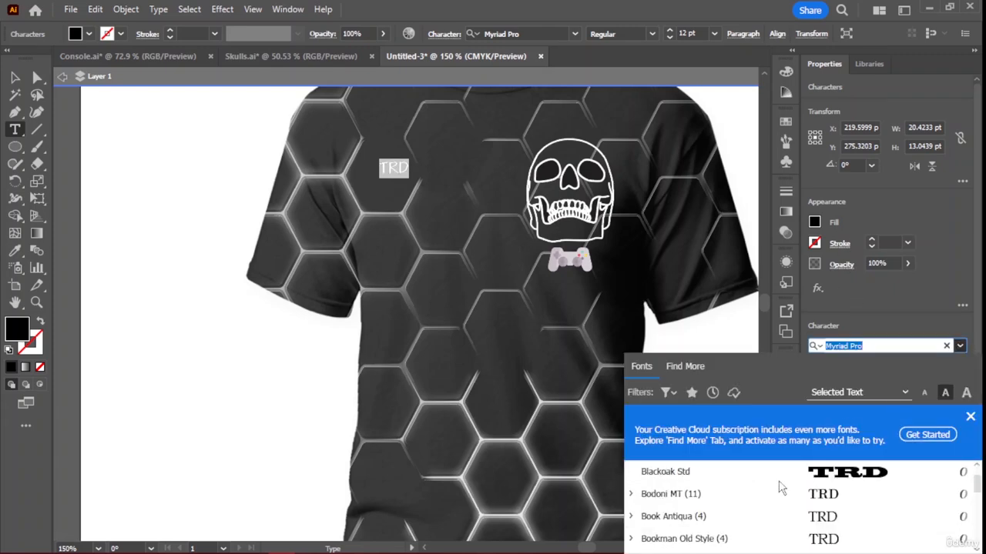
{"action": "scroll", "coordinate": [781, 486], "scroll_direction": "down", "scroll_amount": 15}
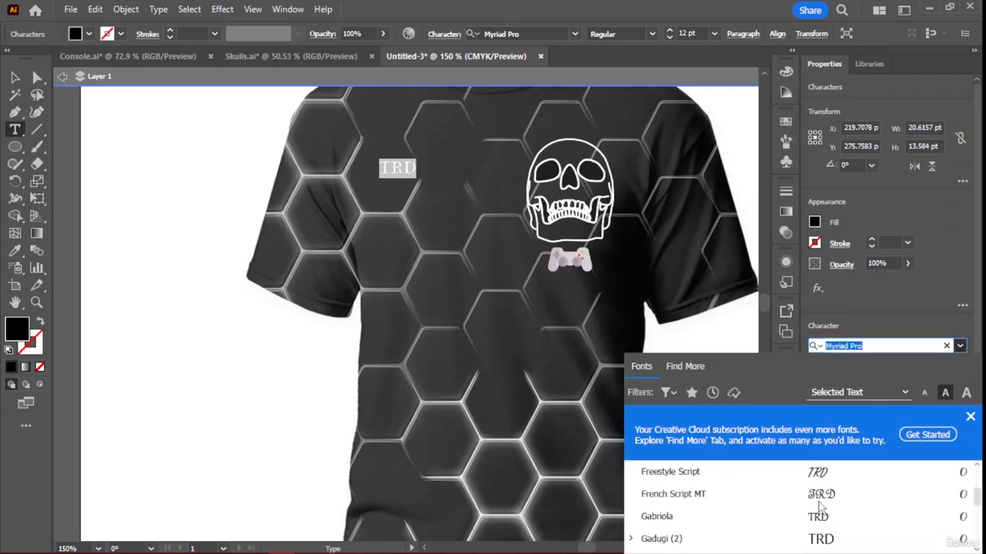
{"action": "scroll", "coordinate": [820, 508], "scroll_direction": "down", "scroll_amount": 10}
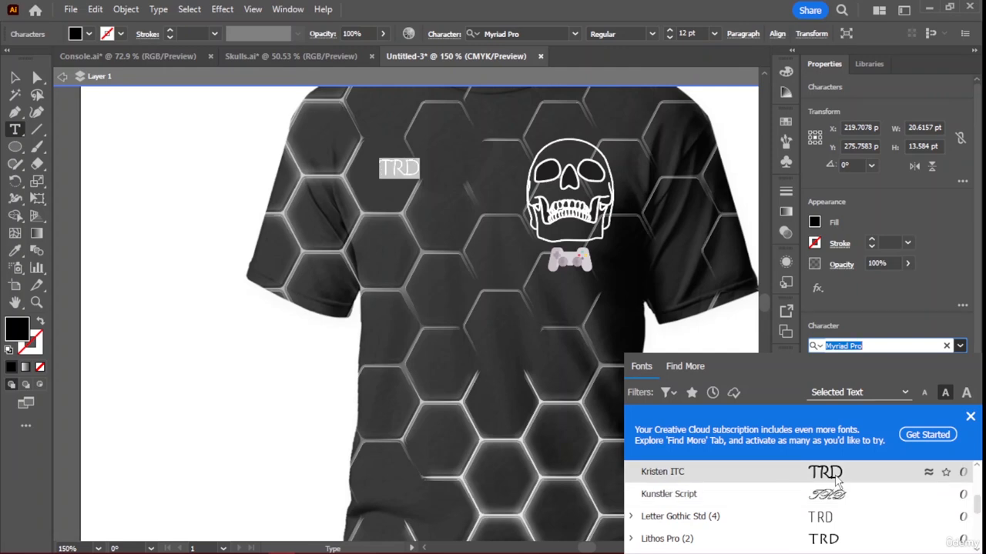
{"action": "scroll", "coordinate": [837, 485], "scroll_direction": "down", "scroll_amount": 10}
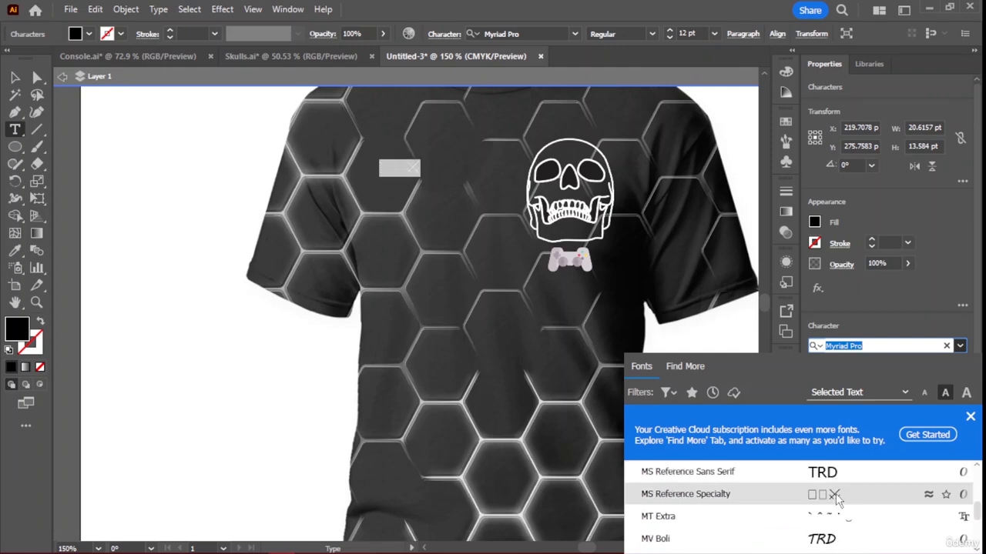
{"action": "left_click", "coordinate": [829, 539]}
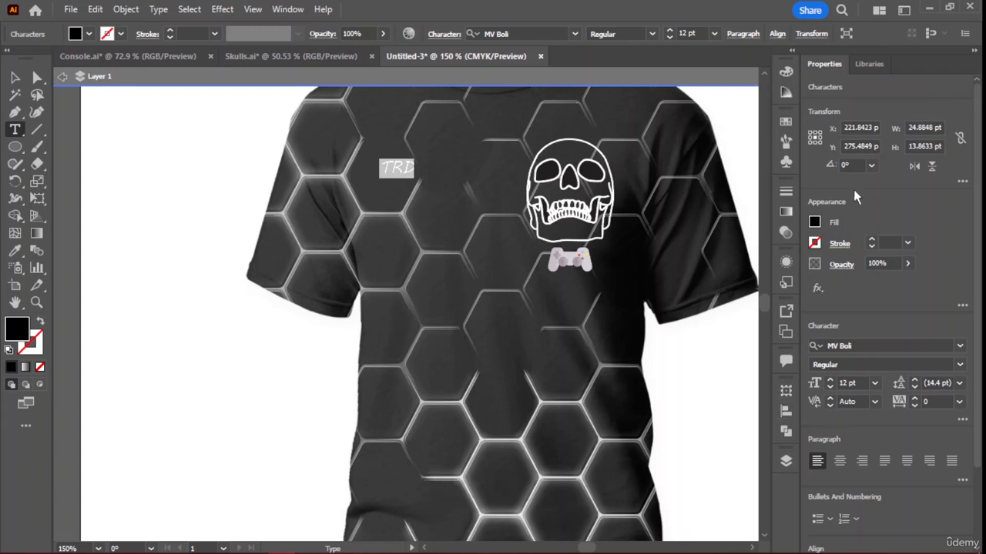
Increase the font size of the TRD text to 22 pt
{"action": "left_click", "coordinate": [830, 381]}
{"action": "left_click", "coordinate": [830, 381]}
{"action": "left_click", "coordinate": [830, 381]}
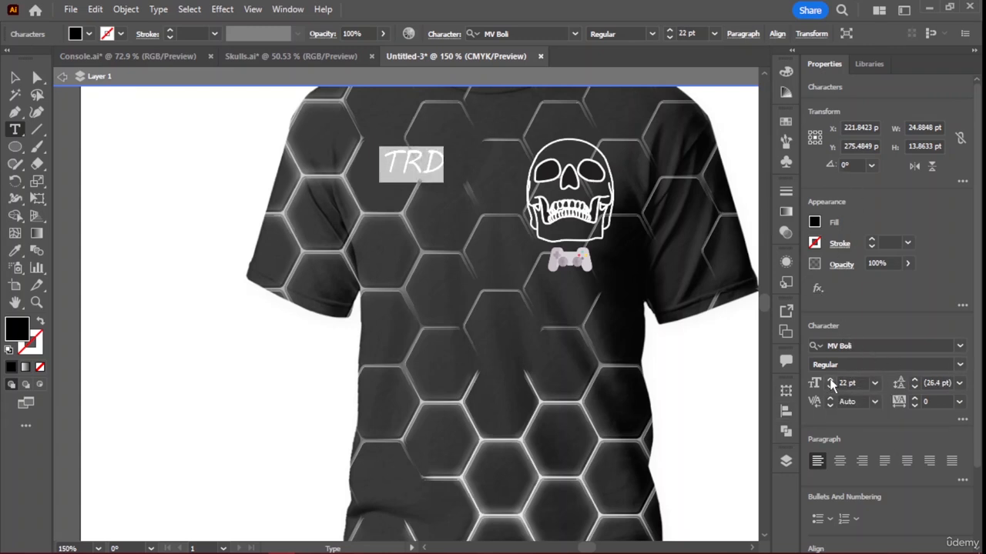
Increase the font size of the TRD text to 30 pt
{"action": "left_click", "coordinate": [830, 381]}
{"action": "left_click", "coordinate": [831, 381]}
{"action": "left_click", "coordinate": [830, 381]}
{"action": "left_click", "coordinate": [830, 381]}
{"action": "left_click", "coordinate": [830, 381]}
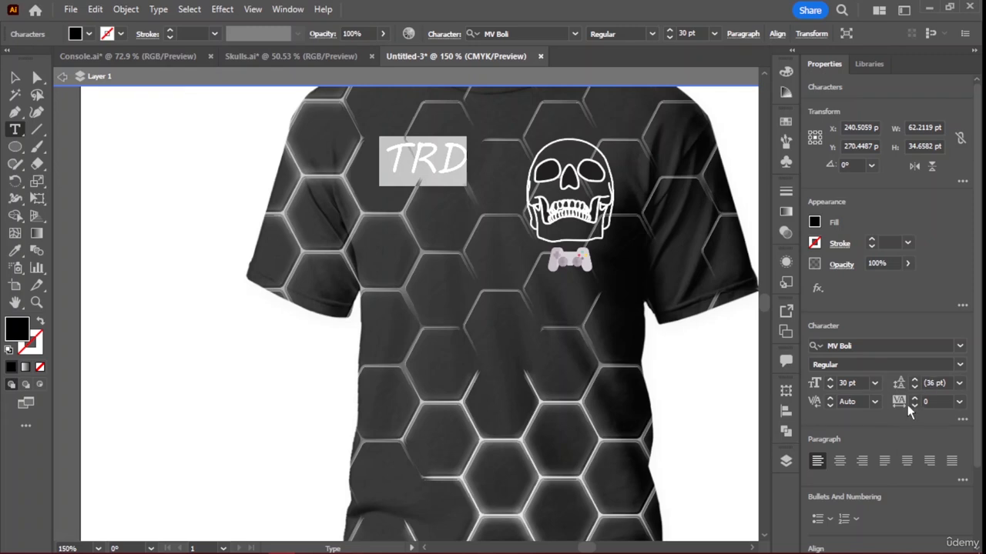
Try the Registration swatch as the fill of the TRD text and open its tint controls
{"action": "left_click", "coordinate": [815, 222]}
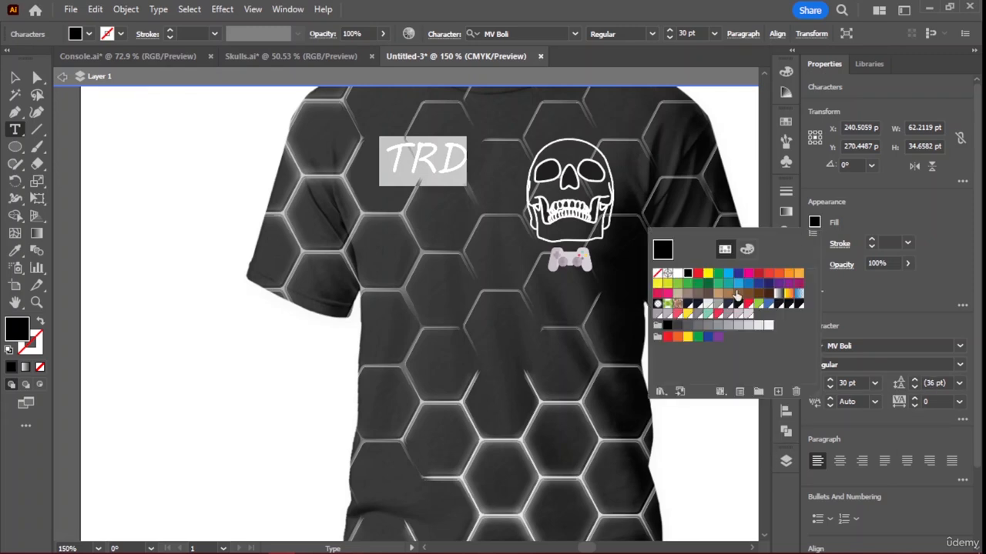
{"action": "left_click", "coordinate": [669, 275]}
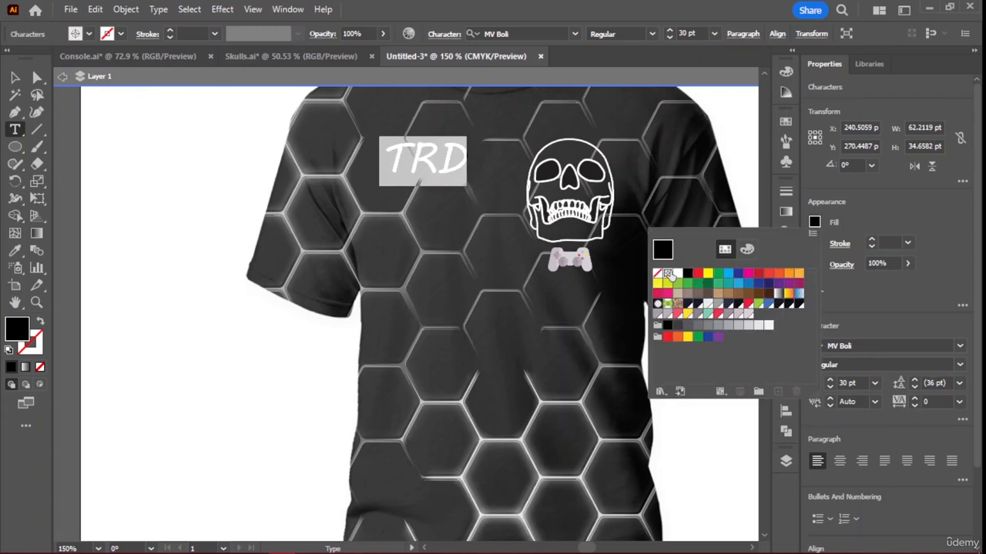
{"action": "left_click", "coordinate": [512, 223]}
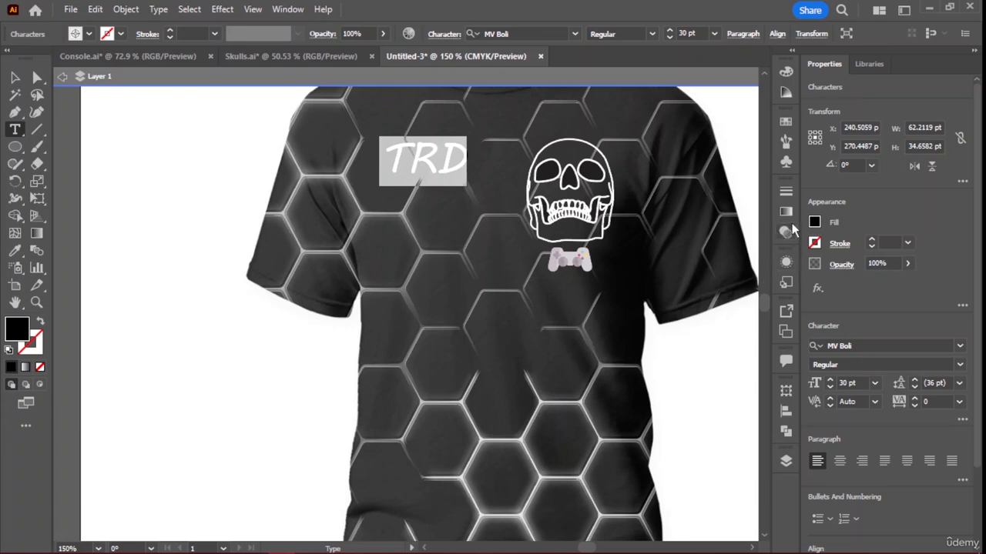
{"action": "left_click", "coordinate": [816, 228]}
{"action": "left_click", "coordinate": [746, 249]}
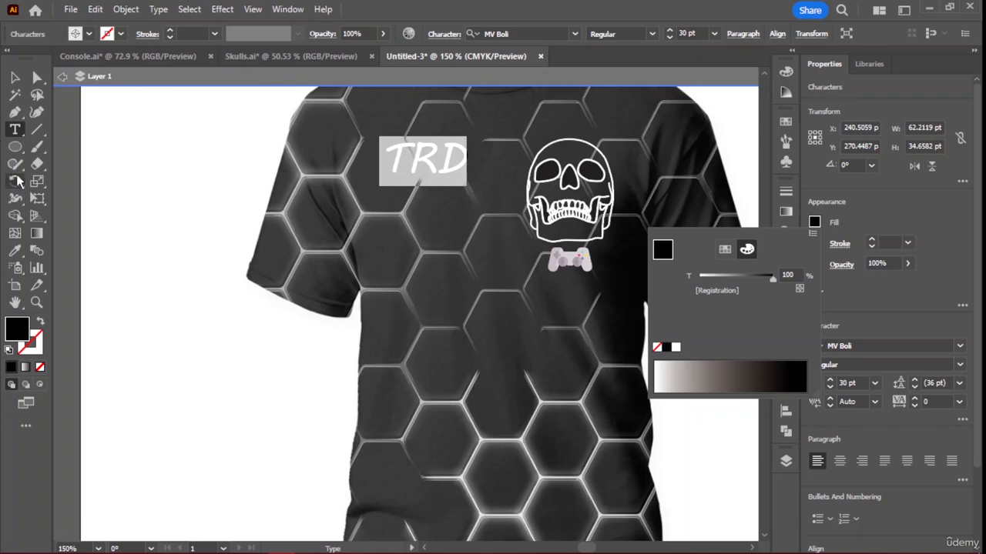
Try the Eyedropper to sample the shirt's dark fabric as the fill of the TRD text
{"action": "left_click", "coordinate": [16, 249]}
{"action": "left_click", "coordinate": [18, 251]}
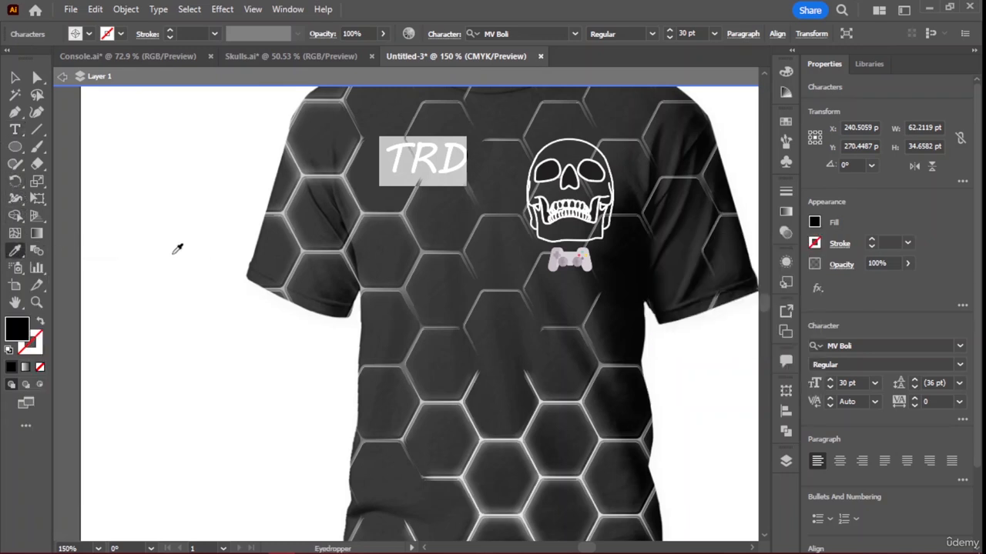
{"action": "left_click", "coordinate": [427, 247]}
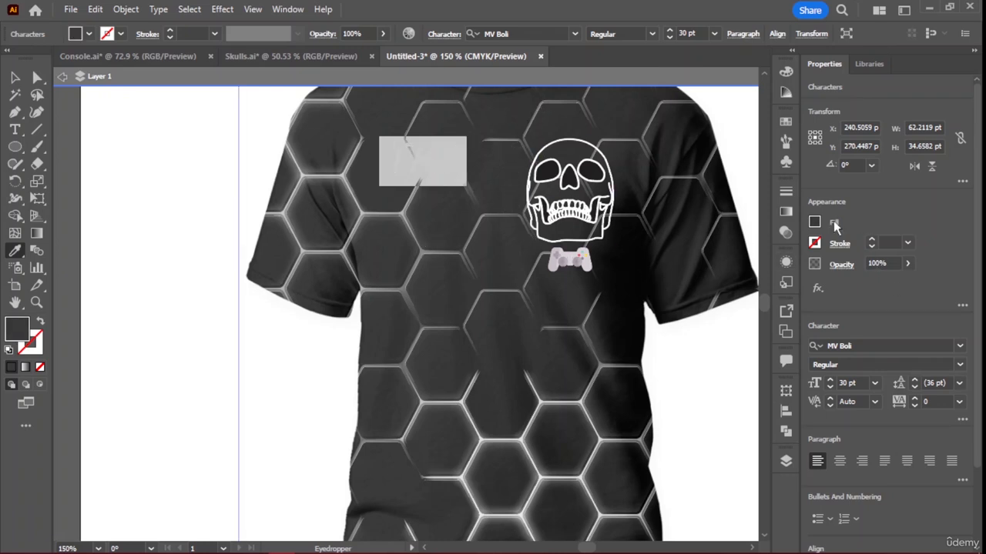
{"action": "left_click", "coordinate": [815, 222]}
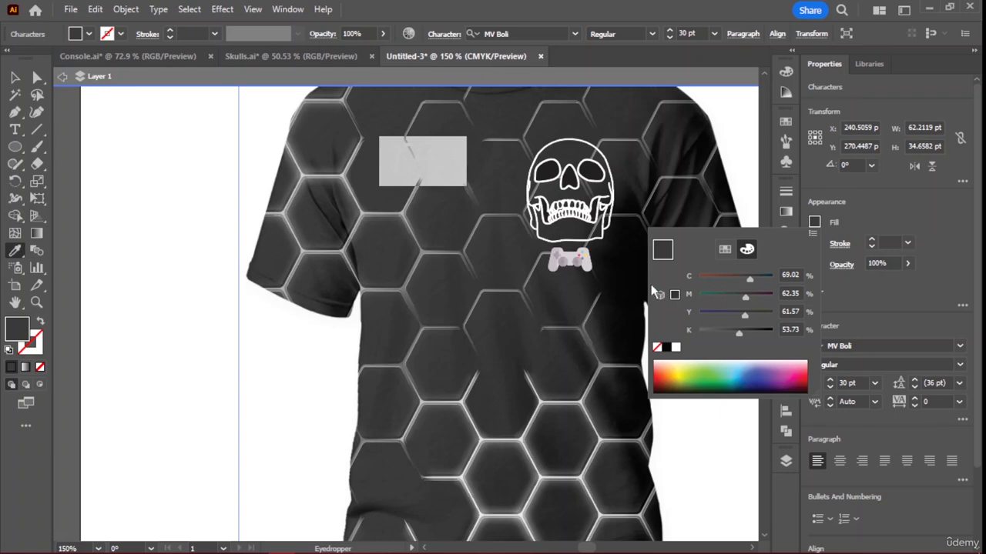
Move the TRD text across the chest onto the top of the skull
{"action": "left_click", "coordinate": [15, 77]}
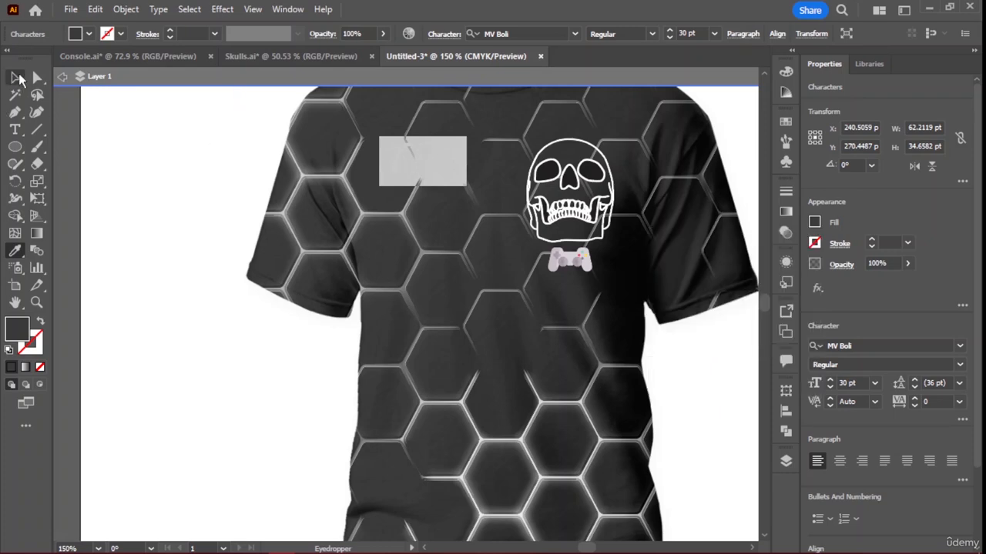
{"action": "double_click", "coordinate": [16, 77]}
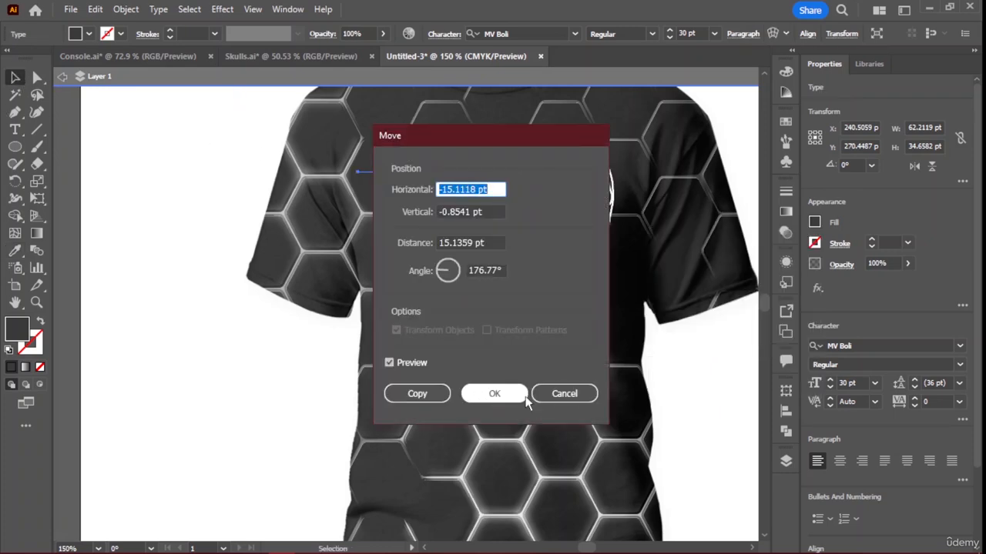
{"action": "left_click", "coordinate": [494, 394]}
{"action": "left_click_drag", "start_coordinate": [452, 155], "coordinate": [569, 133]}
Try white, Pompadour and dark blue swatches on the TRD text, and settle on a grey fill
{"action": "left_click", "coordinate": [814, 223]}
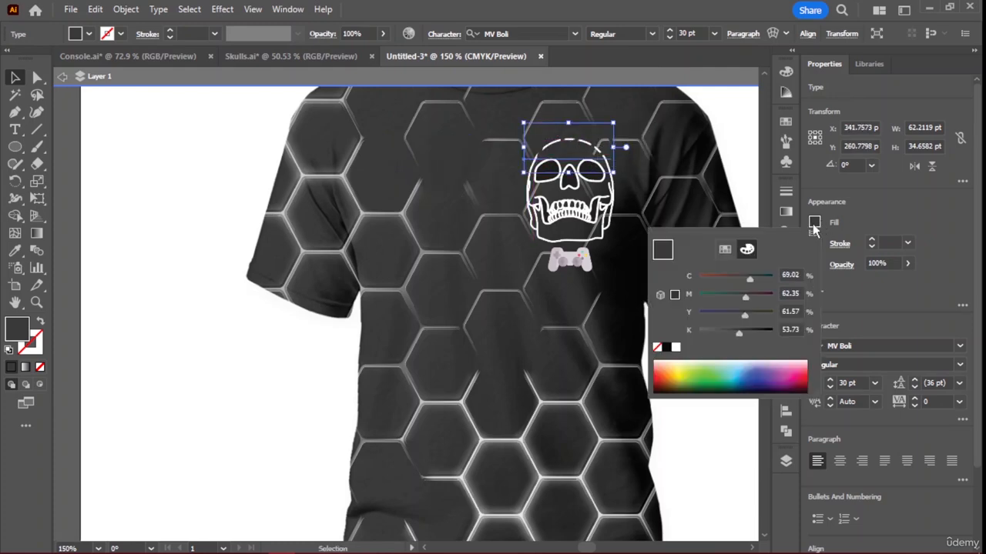
{"action": "left_click", "coordinate": [725, 249]}
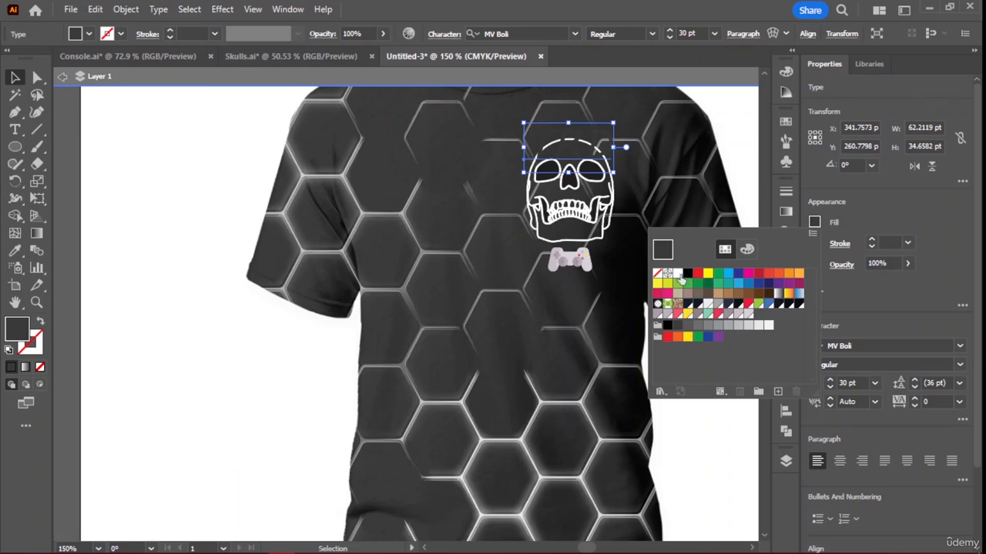
{"action": "left_click", "coordinate": [677, 274]}
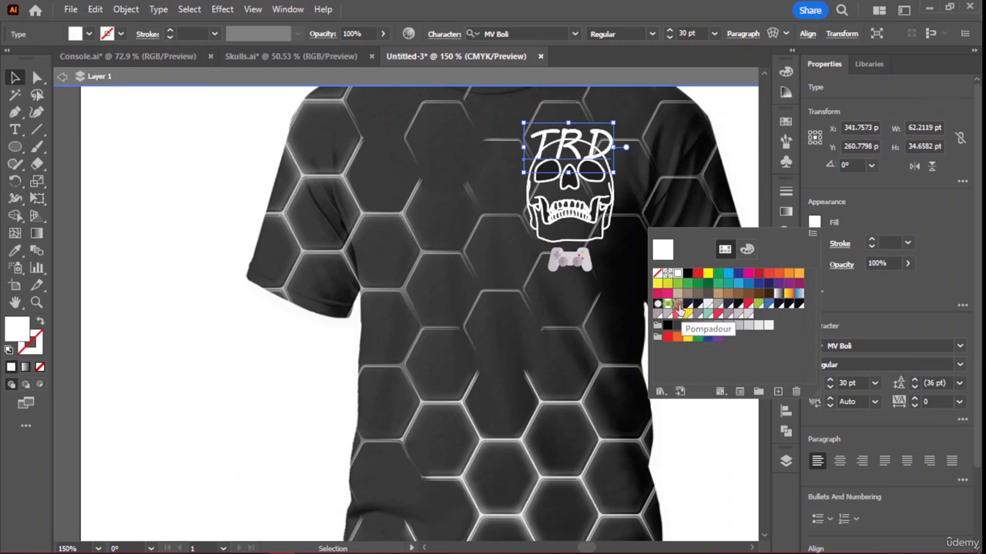
{"action": "left_click", "coordinate": [678, 304]}
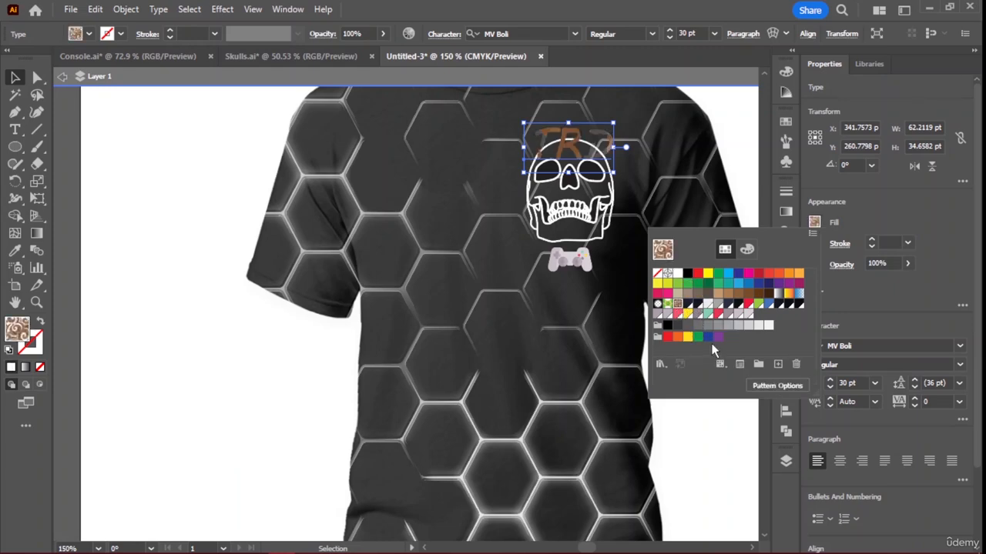
{"action": "left_click", "coordinate": [720, 317]}
{"action": "left_click", "coordinate": [718, 305]}
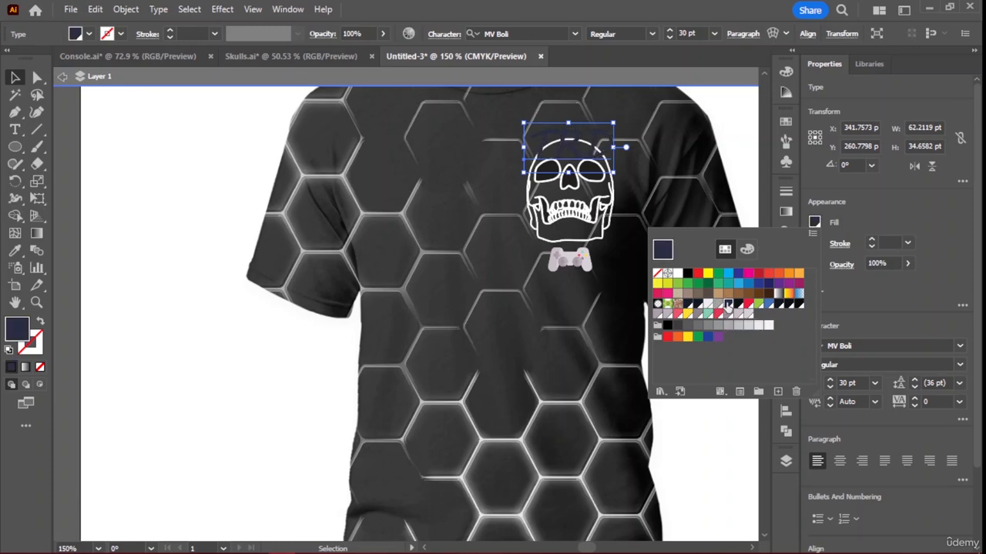
{"action": "left_click", "coordinate": [719, 313]}
{"action": "left_click", "coordinate": [723, 165]}
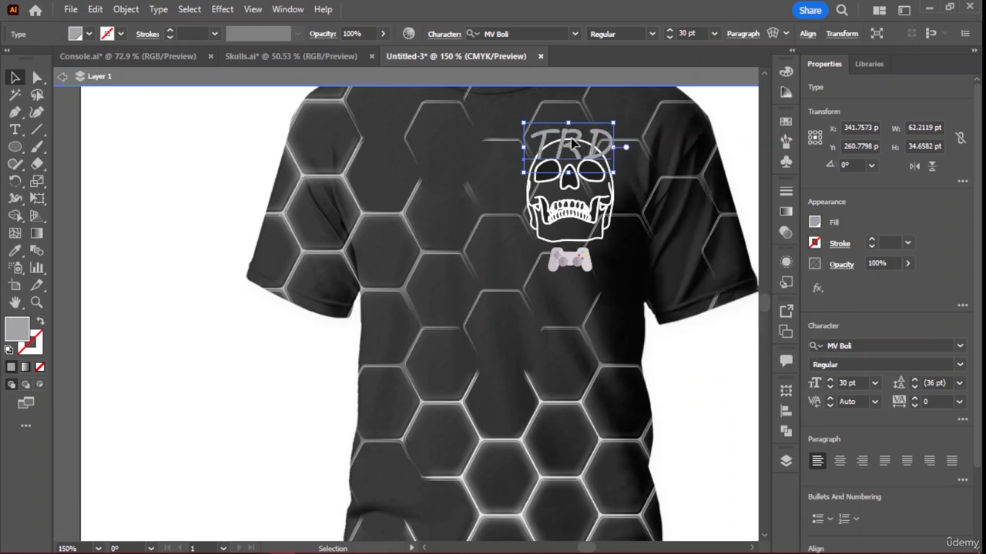
Nudge the TRD text slightly upward over the skull's crown and deselect it
{"action": "left_click_drag", "start_coordinate": [572, 142], "coordinate": [570, 137]}
{"action": "left_click", "coordinate": [708, 154]}
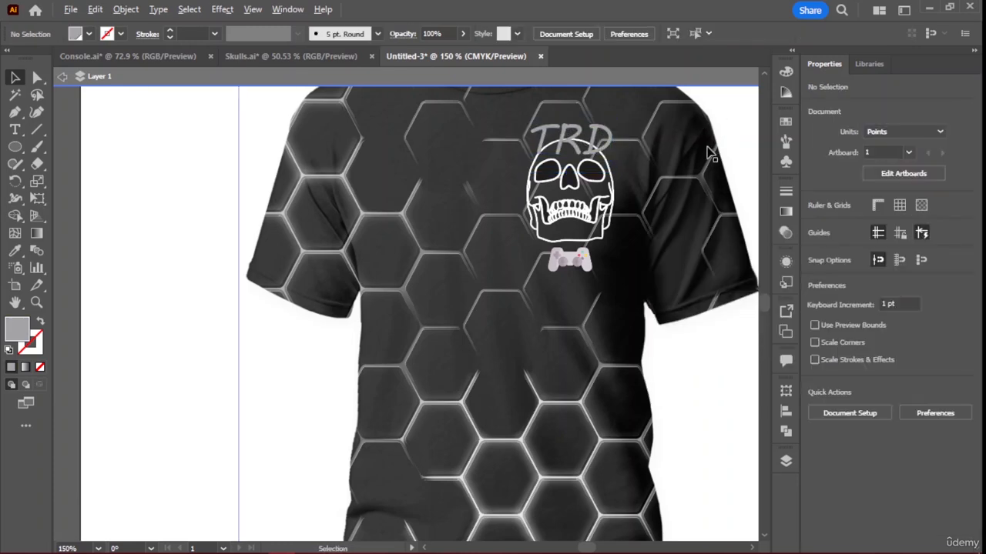
Delete the small game controller below the skull's jaw
{"action": "scroll", "coordinate": [707, 155], "scroll_direction": "down", "scroll_amount": 2}
{"action": "scroll", "coordinate": [641, 441], "scroll_direction": "up", "scroll_amount": 2}
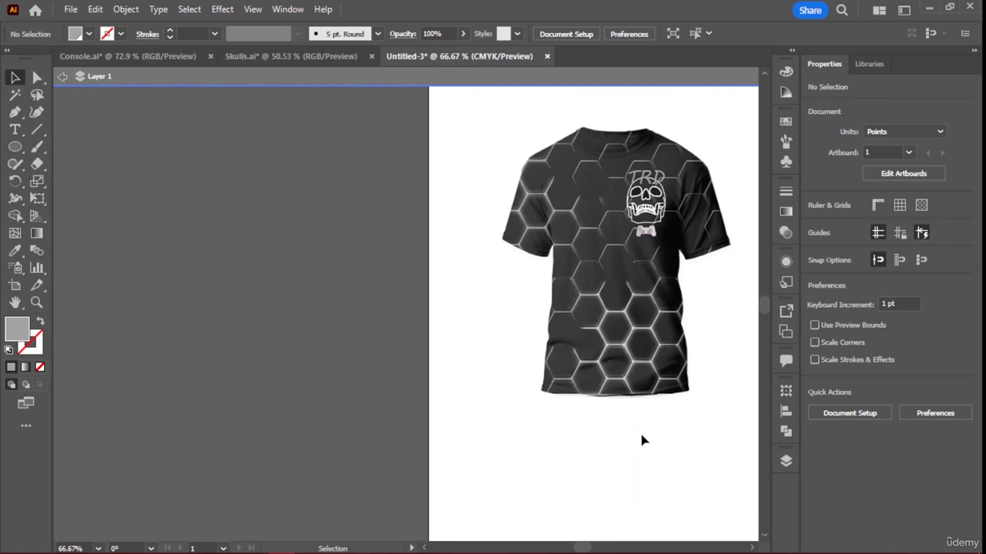
{"action": "left_click_drag", "start_coordinate": [579, 547], "coordinate": [583, 546]}
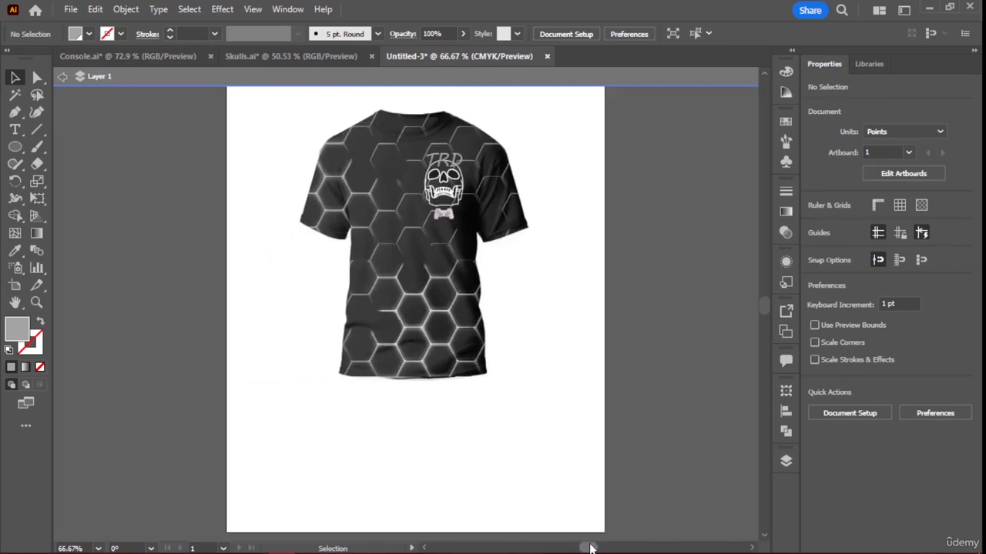
{"action": "left_click", "coordinate": [444, 217]}
{"action": "key", "text": "Delete"}
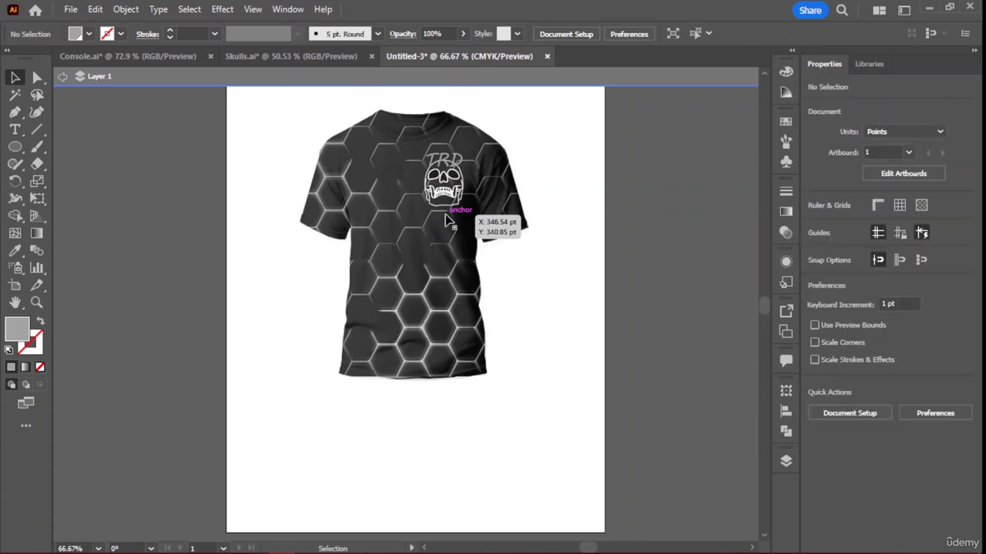